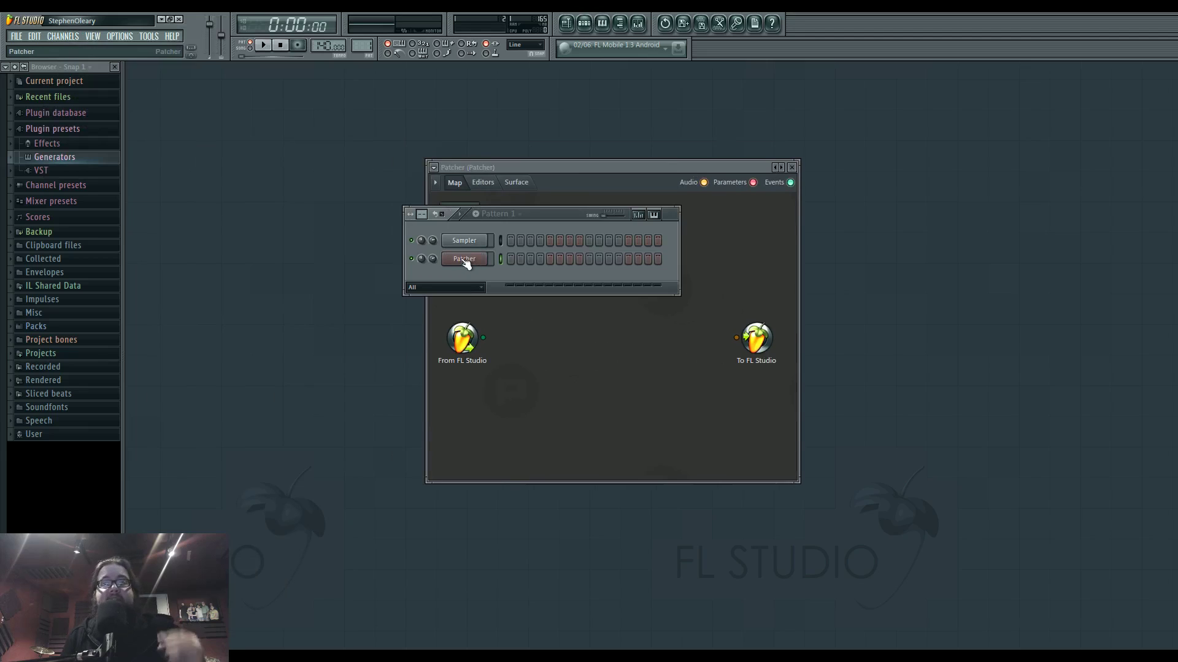
Open the Patcher channel's settings and move the channel rack clear of the Patcher window.
{"action": "left_click", "coordinate": [465, 259]}
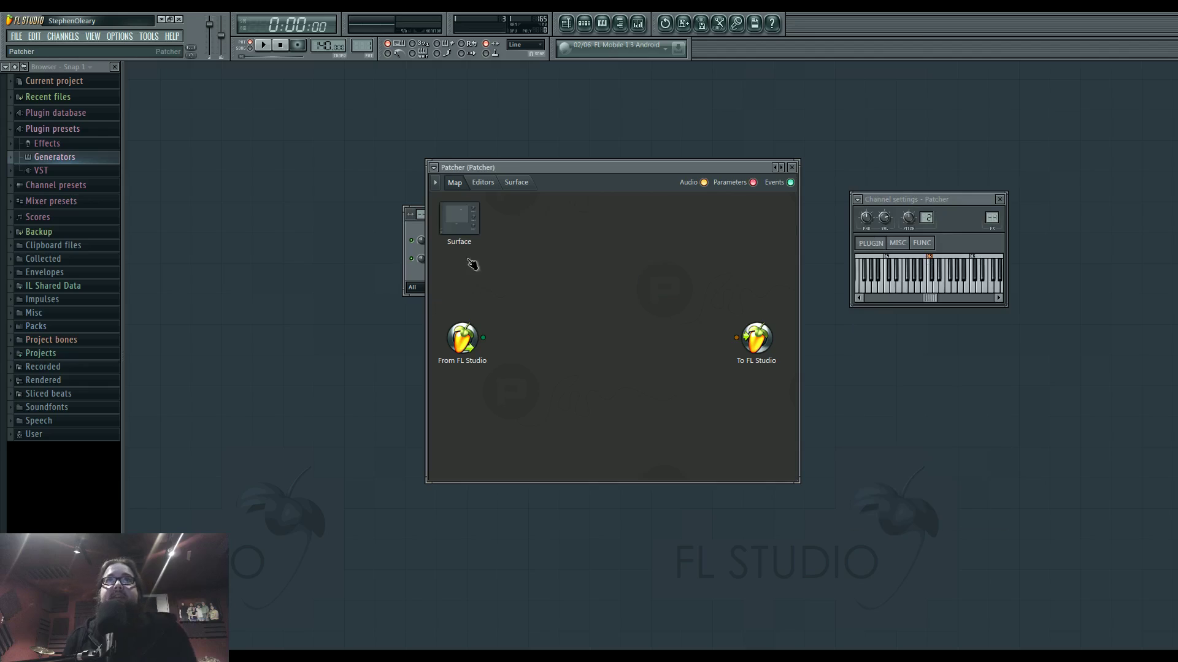
{"action": "left_click", "coordinate": [418, 245]}
{"action": "left_click_drag", "start_coordinate": [549, 217], "coordinate": [286, 219]}
Select Insert 1 in the mixer, and close the mixer and the Patcher channel settings.
{"action": "left_click", "coordinate": [638, 25]}
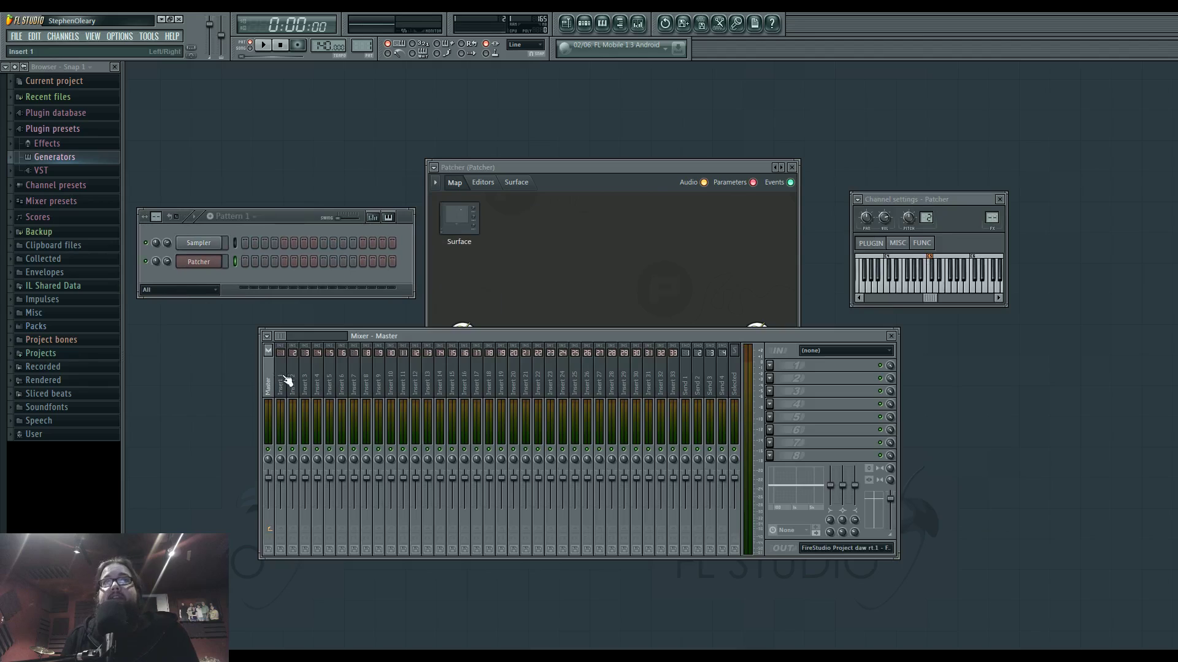
{"action": "left_click", "coordinate": [286, 380]}
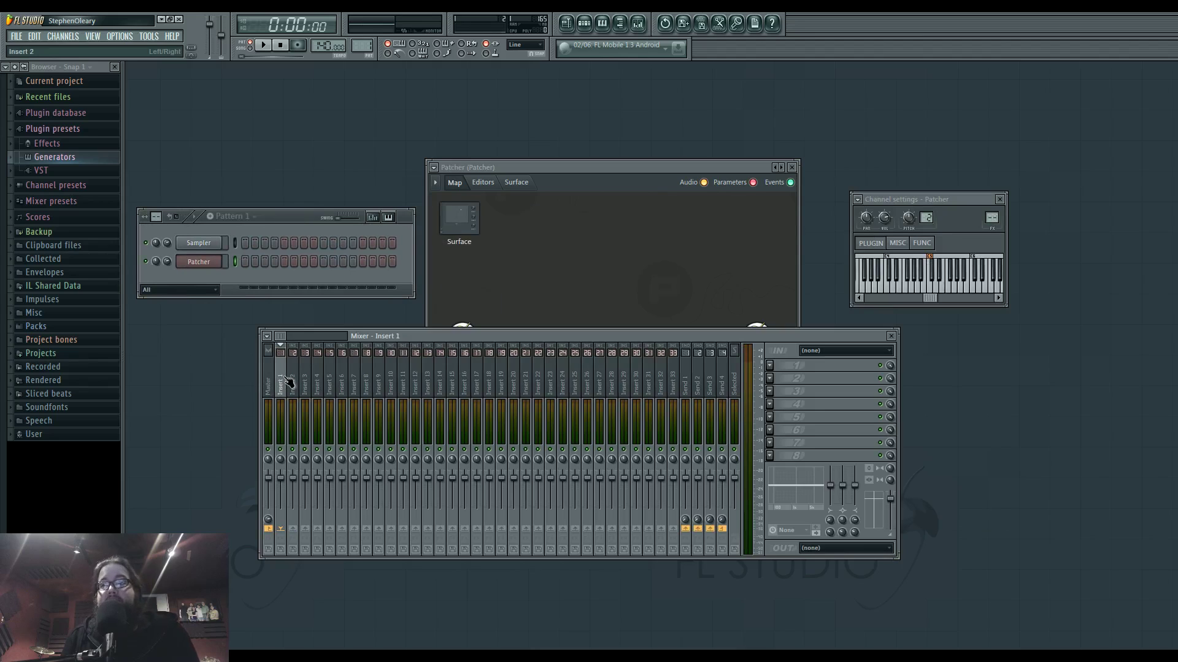
{"action": "left_click", "coordinate": [577, 166]}
{"action": "left_click_drag", "start_coordinate": [580, 165], "coordinate": [628, 170]}
{"action": "left_click", "coordinate": [891, 337]}
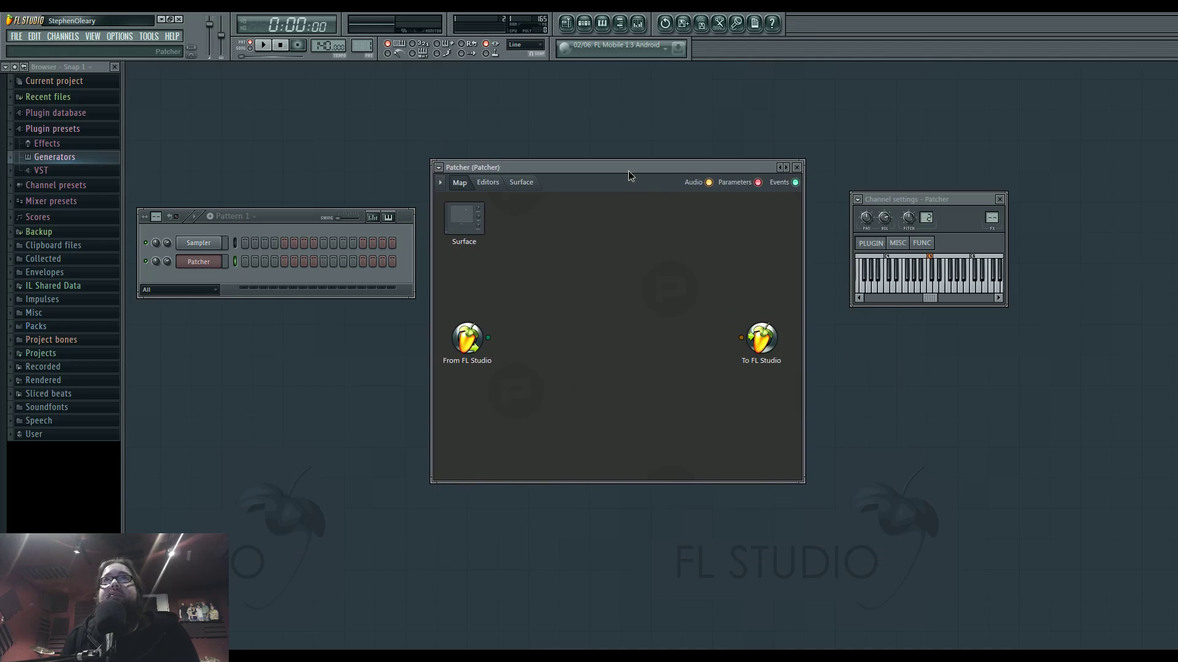
{"action": "left_click", "coordinate": [1001, 201]}
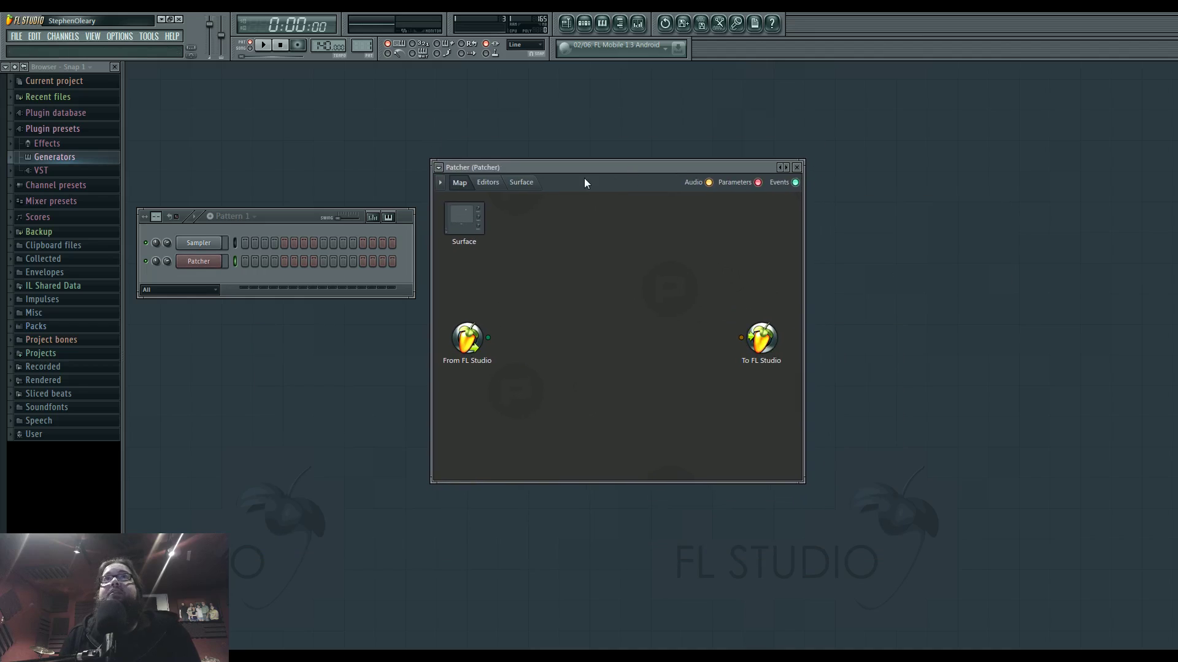
Enlarge the Patcher window and move the To FL Studio module farther away from From FL Studio.
{"action": "left_click_drag", "start_coordinate": [586, 168], "coordinate": [582, 145]}
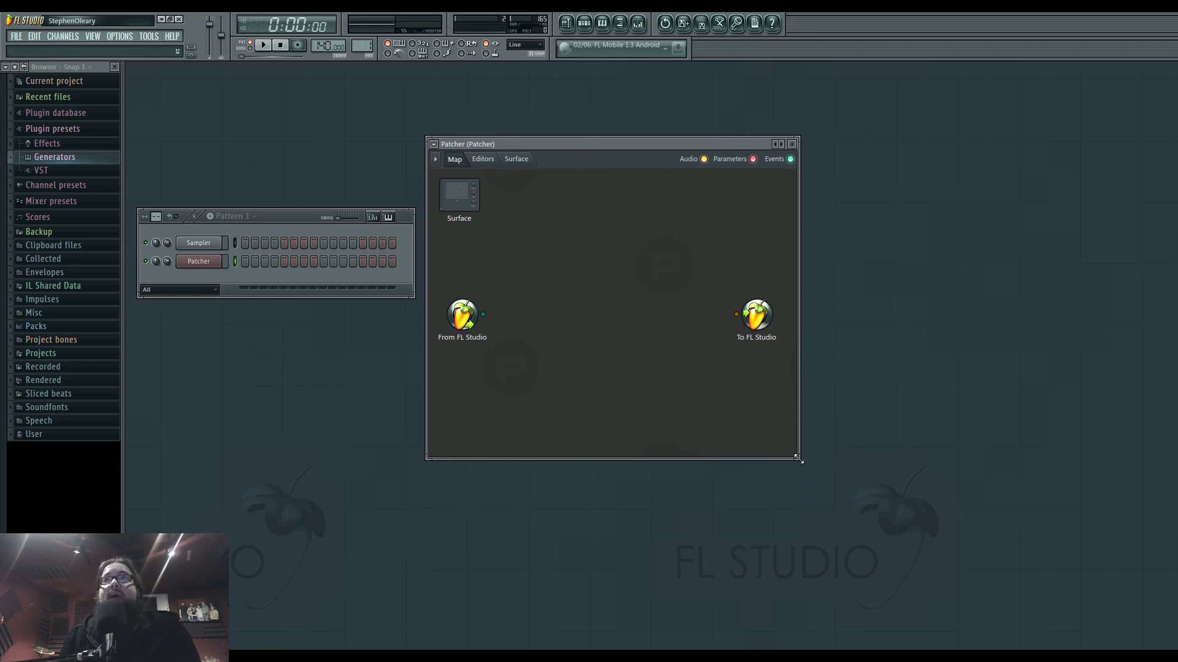
{"action": "left_click_drag", "start_coordinate": [798, 458], "coordinate": [980, 574]}
{"action": "left_click_drag", "start_coordinate": [757, 315], "coordinate": [921, 322]}
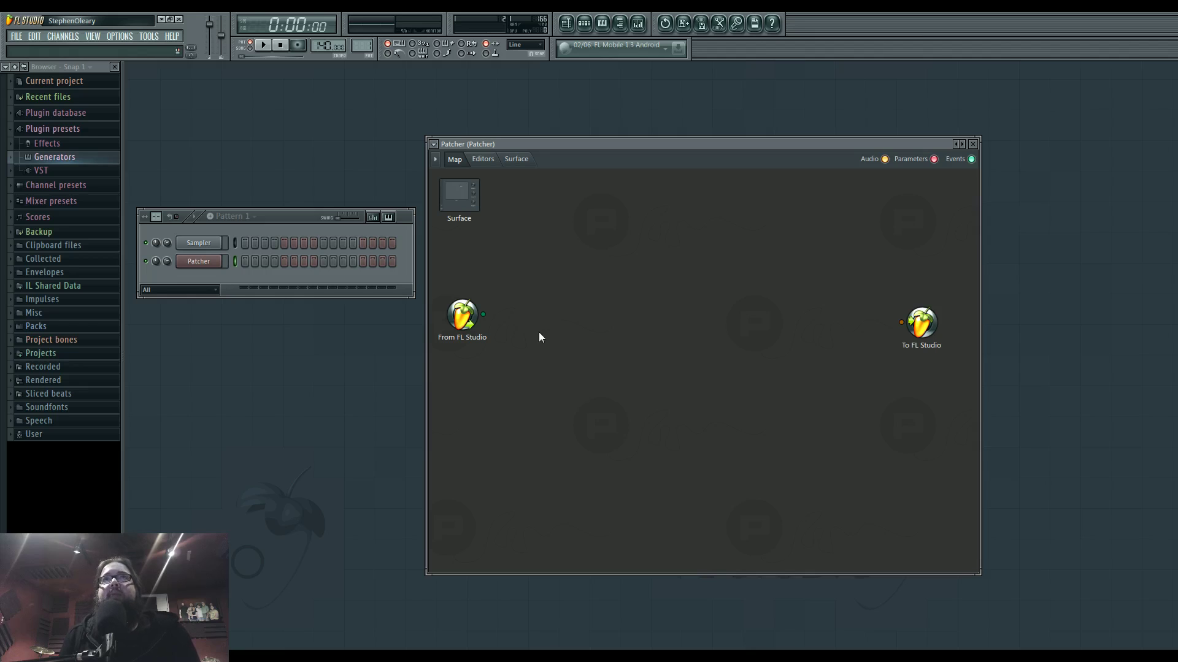
{"action": "right_click", "coordinate": [540, 313]}
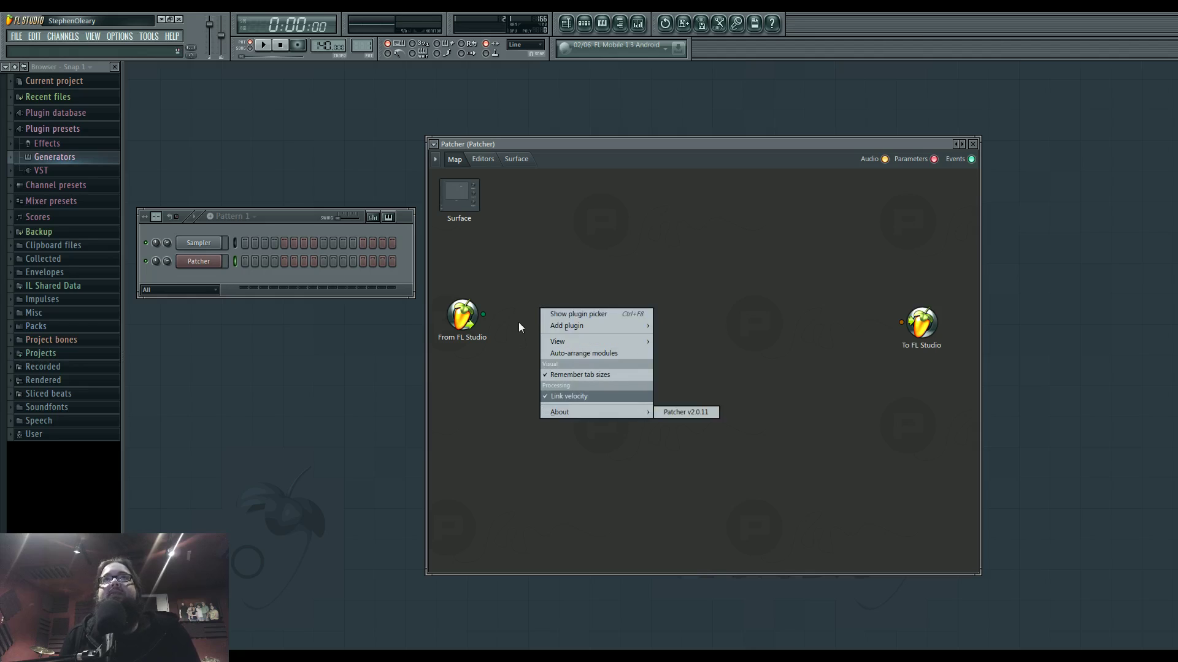
{"action": "left_click", "coordinate": [513, 314]}
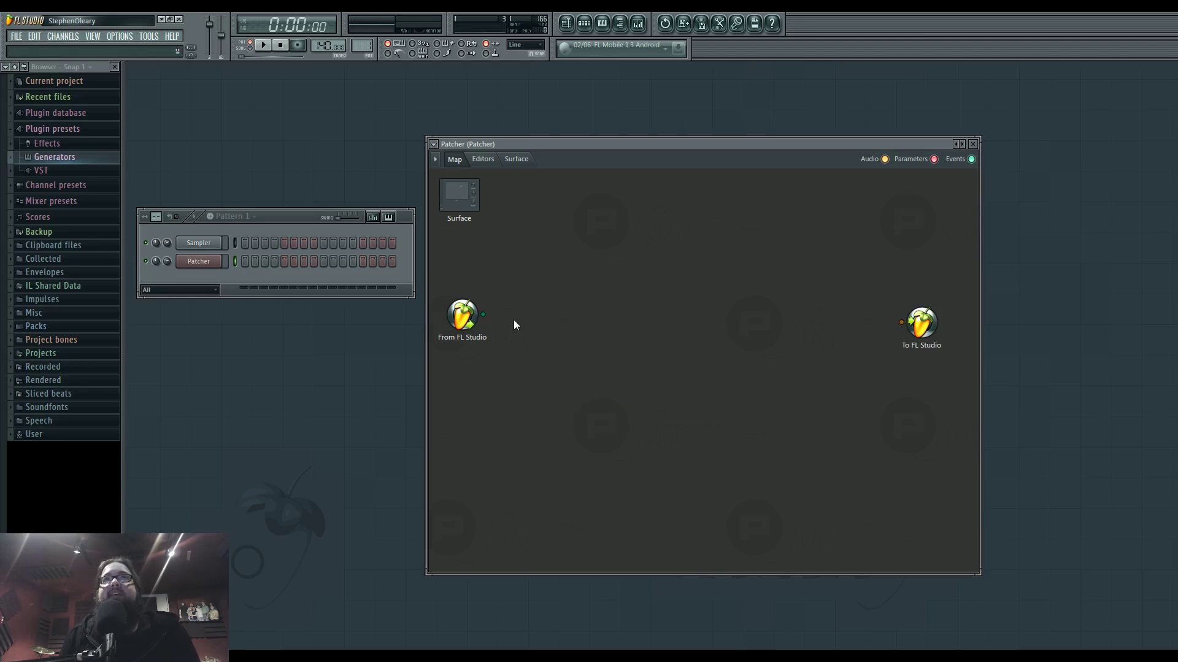
{"action": "left_click_drag", "start_coordinate": [574, 146], "coordinate": [572, 154]}
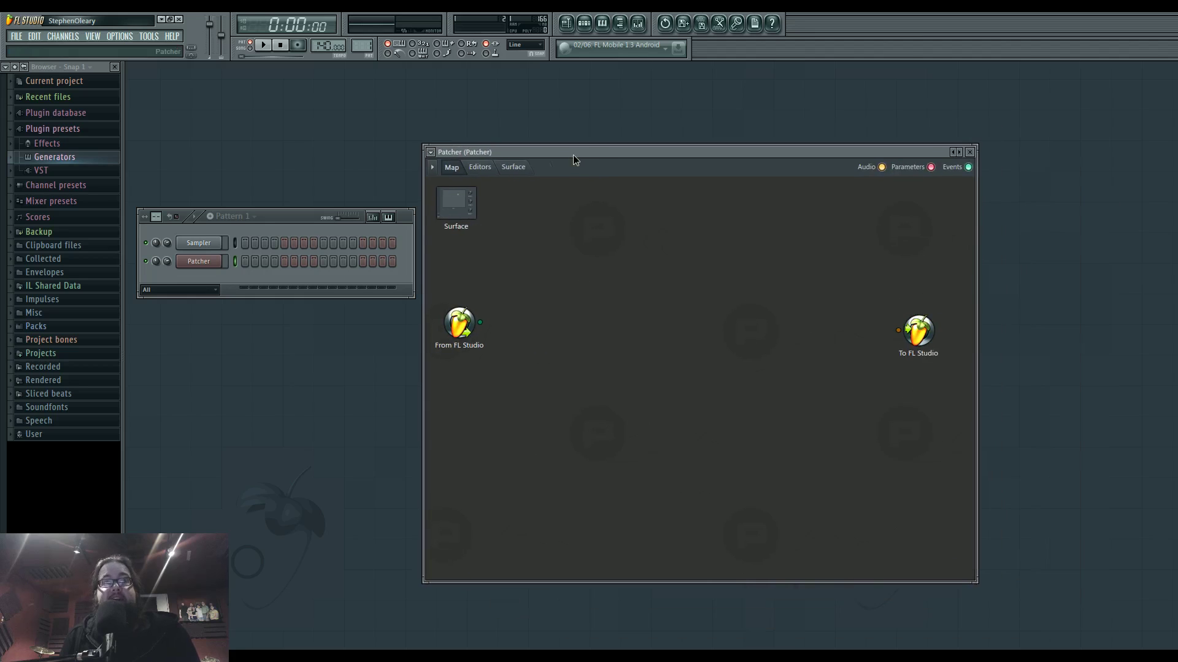
Load Patcher in the first effect slot of mixer Insert 1 and connect From FL Studio's audio output to To FL Studio.
{"action": "left_click", "coordinate": [638, 25]}
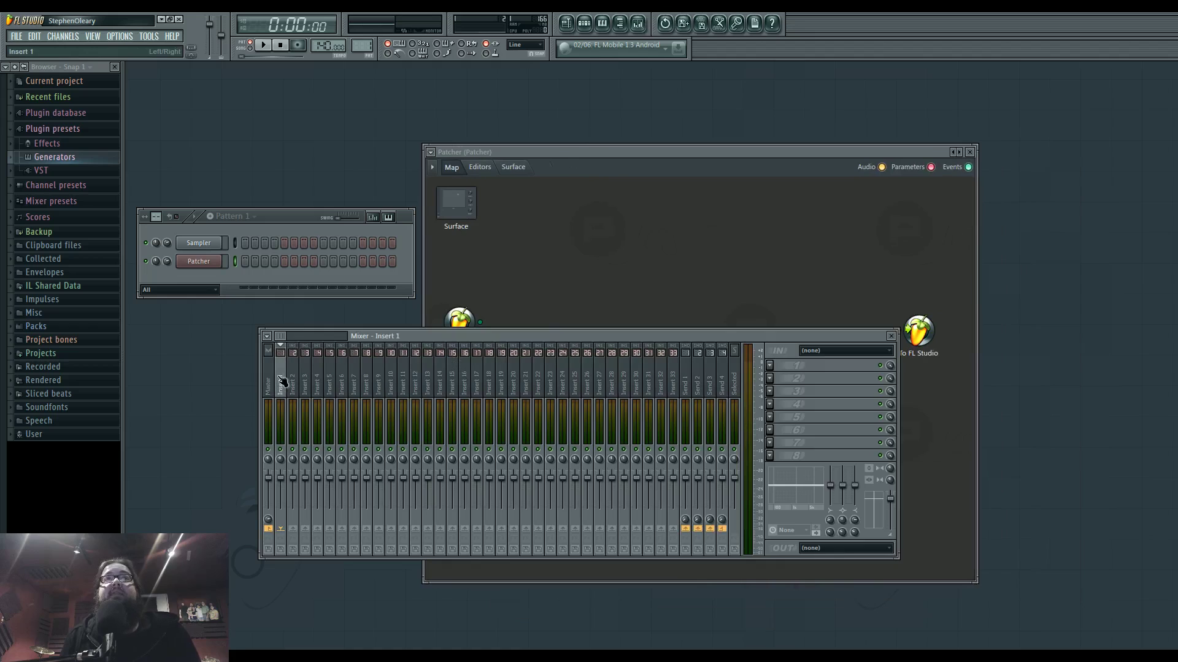
{"action": "left_click", "coordinate": [769, 366]}
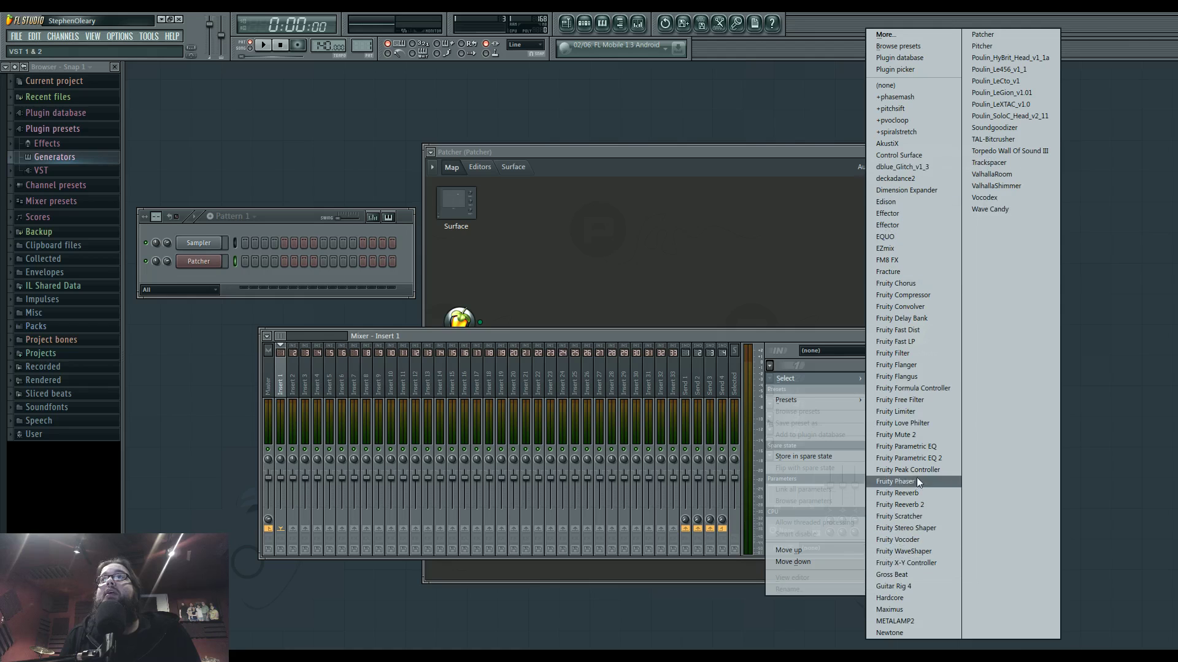
{"action": "left_click", "coordinate": [982, 34]}
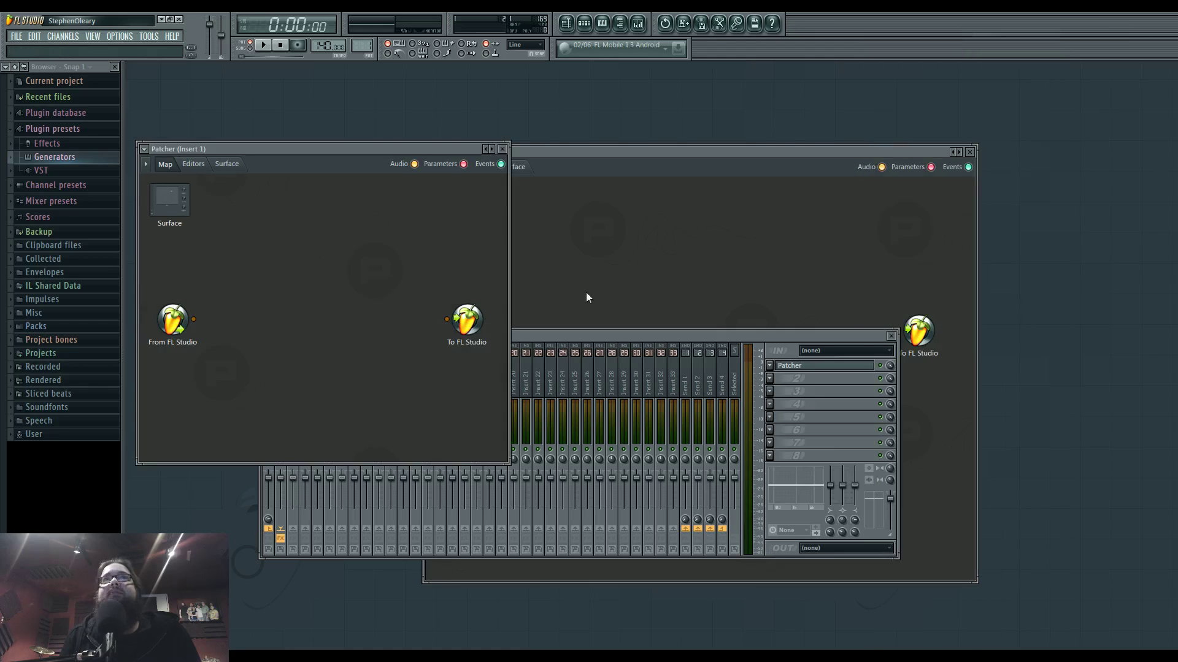
{"action": "left_click_drag", "start_coordinate": [341, 151], "coordinate": [617, 199]}
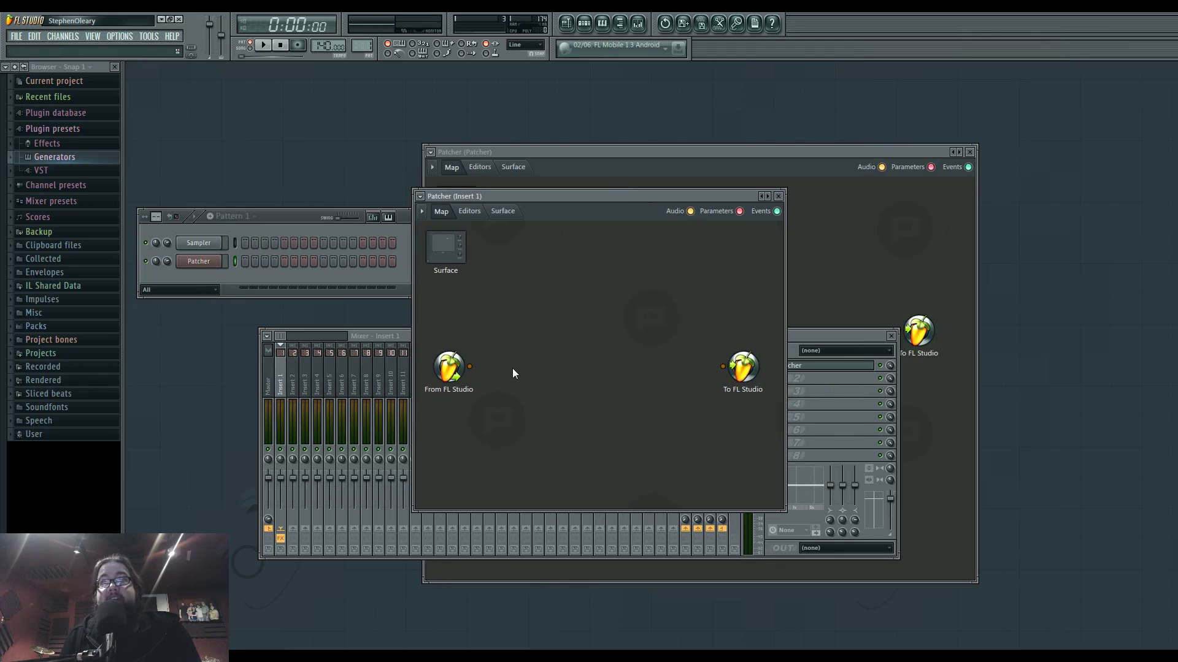
{"action": "left_click_drag", "start_coordinate": [469, 366], "coordinate": [723, 366]}
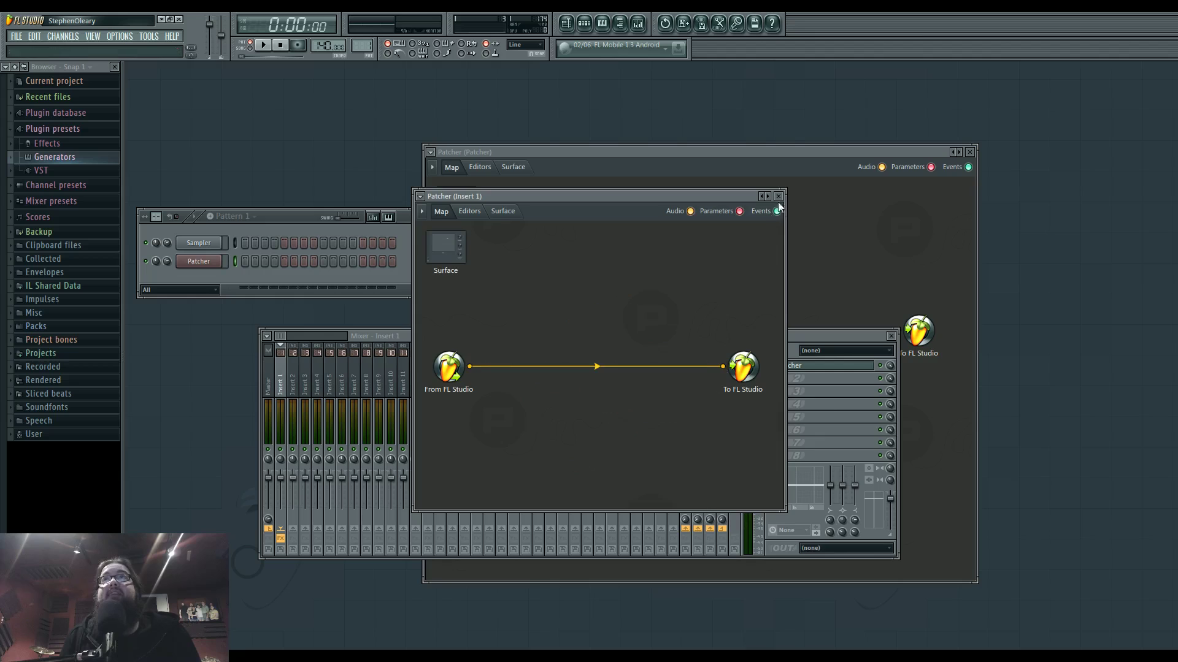
{"action": "left_click", "coordinate": [778, 195]}
Remove Patcher from the first effect slot of mixer Insert 1.
{"action": "left_click", "coordinate": [769, 366]}
{"action": "mouse_move", "coordinate": [809, 378]}
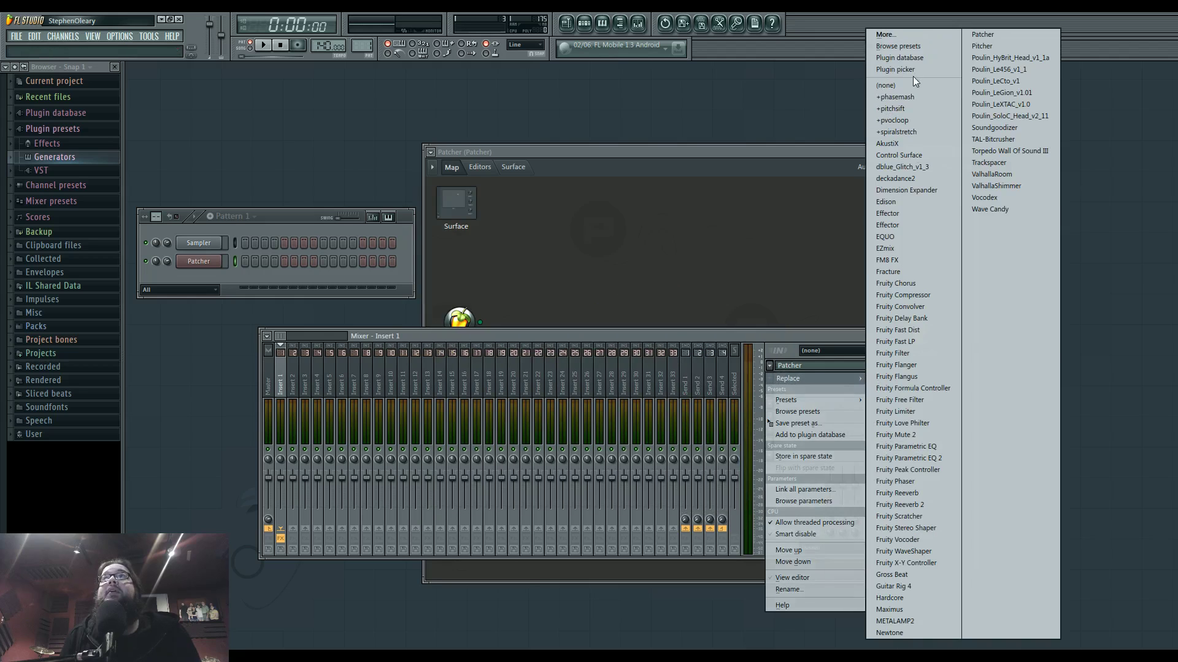
{"action": "key", "text": "Escape"}
Add a Sytrus generator to the Patcher instrument's map and place it just after From FL Studio.
{"action": "left_click", "coordinate": [734, 149]}
{"action": "right_click", "coordinate": [525, 344]}
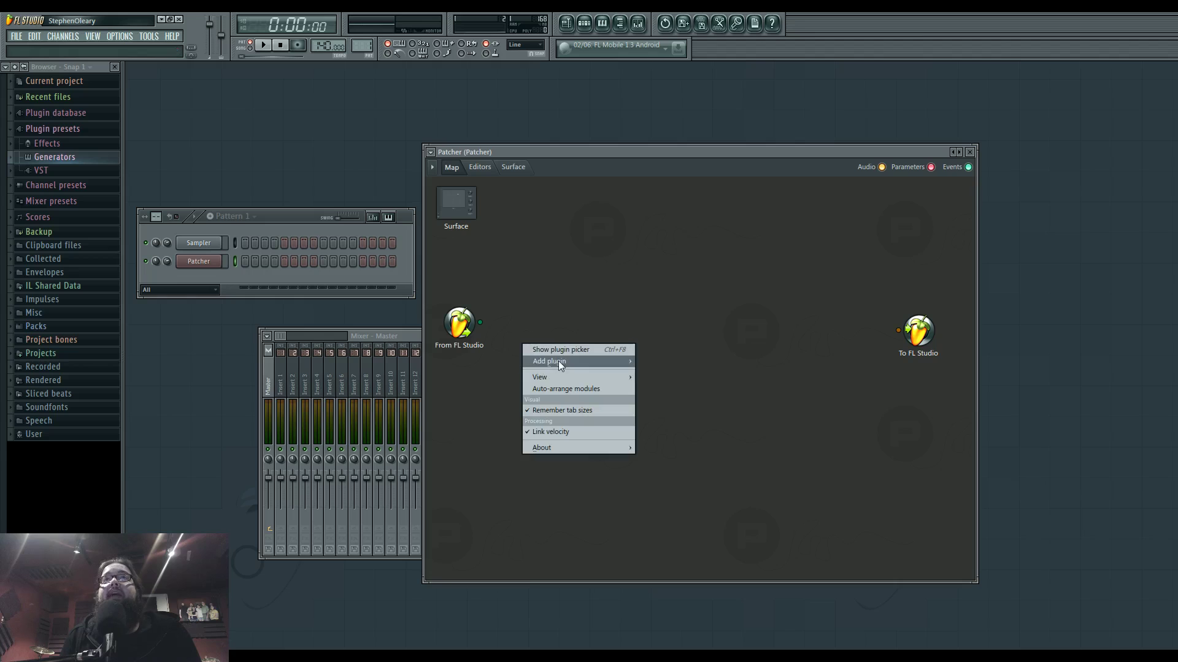
{"action": "mouse_move", "coordinate": [560, 364]}
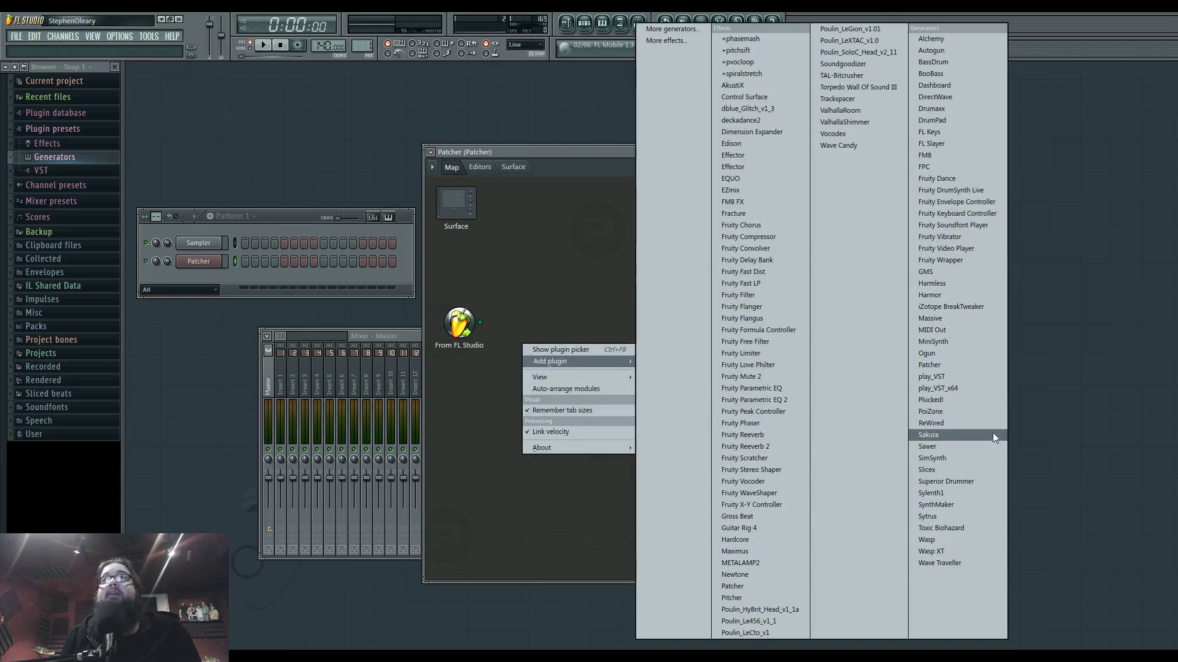
{"action": "left_click", "coordinate": [959, 518]}
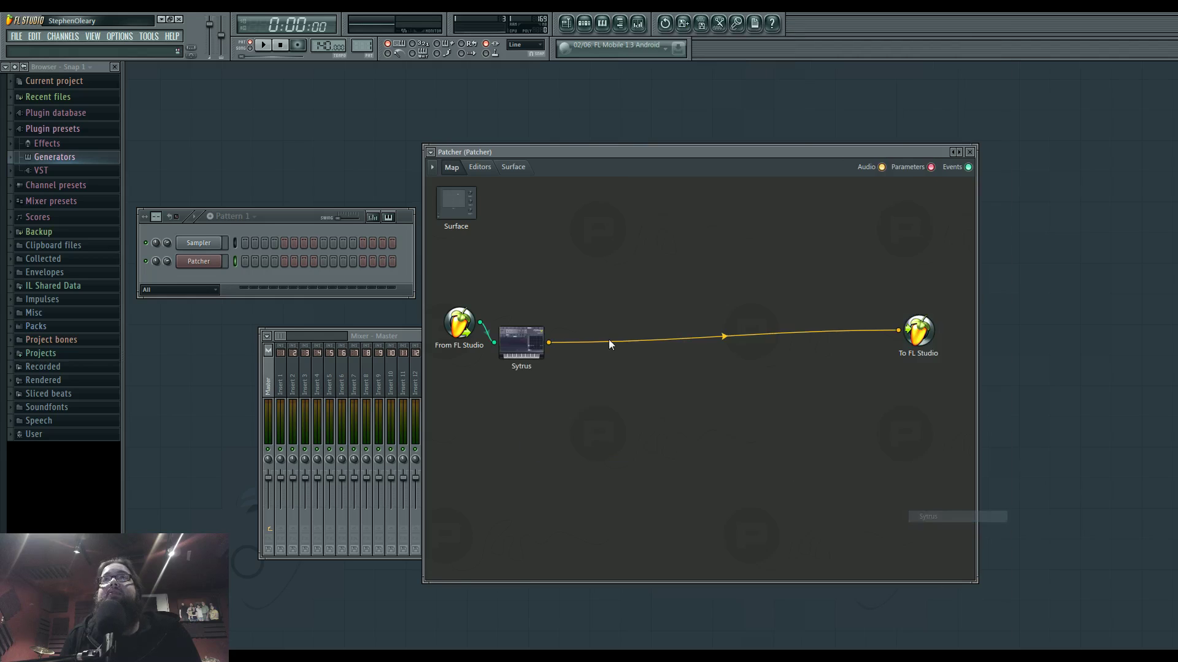
{"action": "left_click_drag", "start_coordinate": [520, 347], "coordinate": [555, 341]}
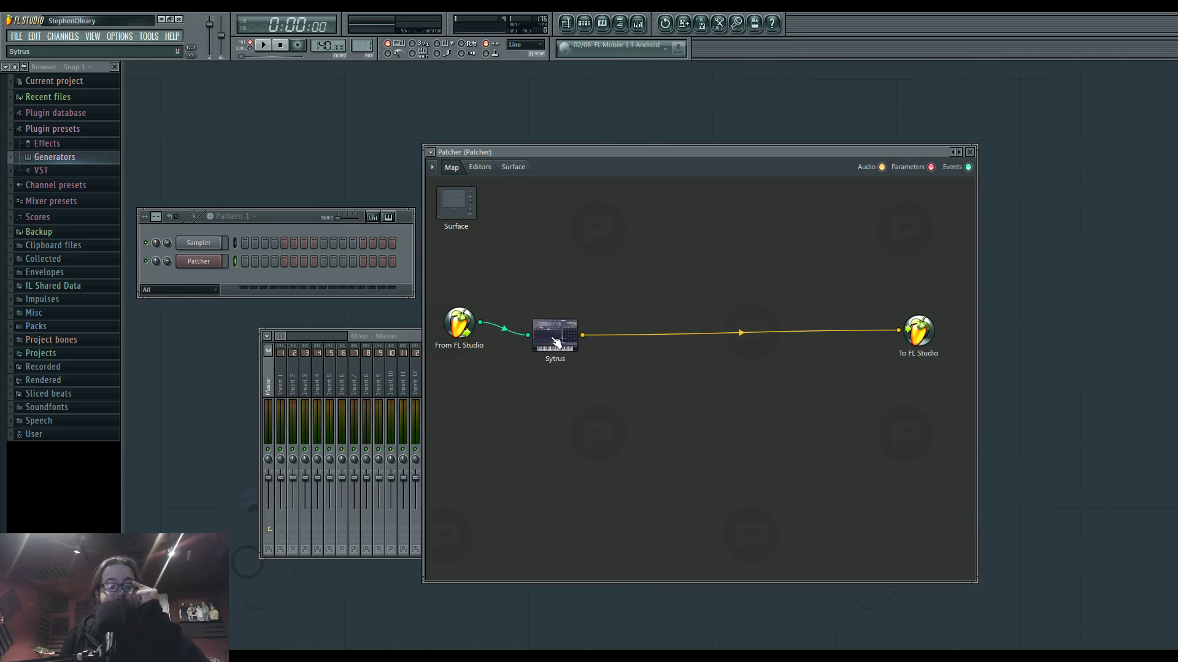
Play a few test notes through Sytrus and shift its module farther from From FL Studio.
{"action": "key", "text": "c"}
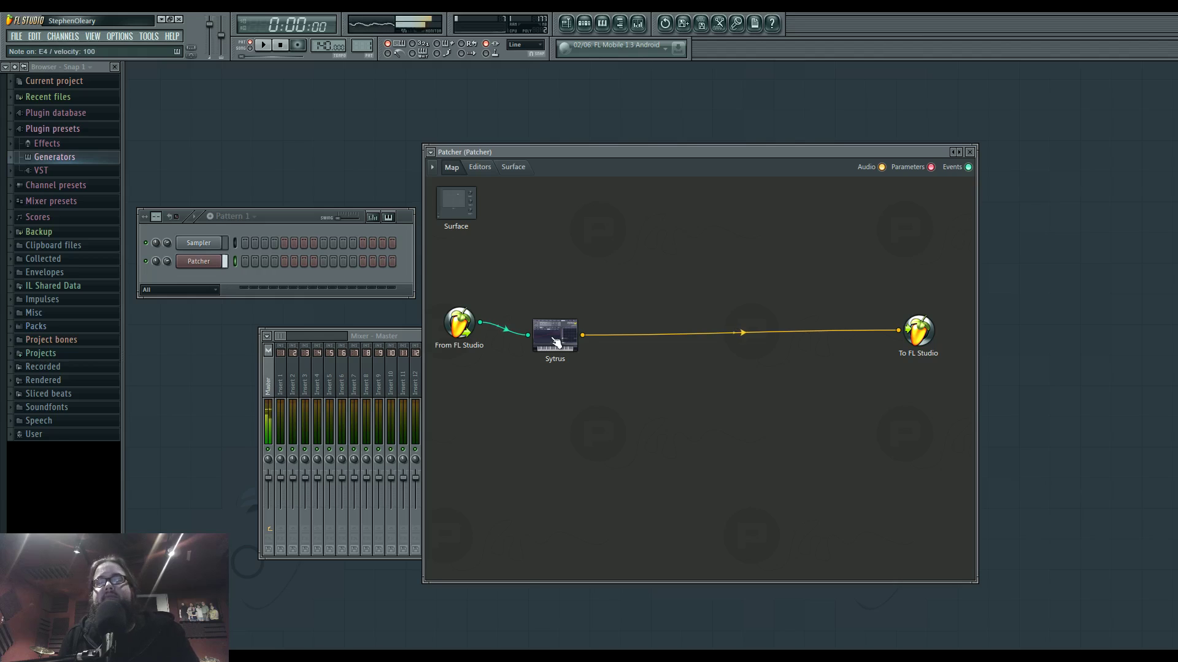
{"action": "key", "text": "r"}
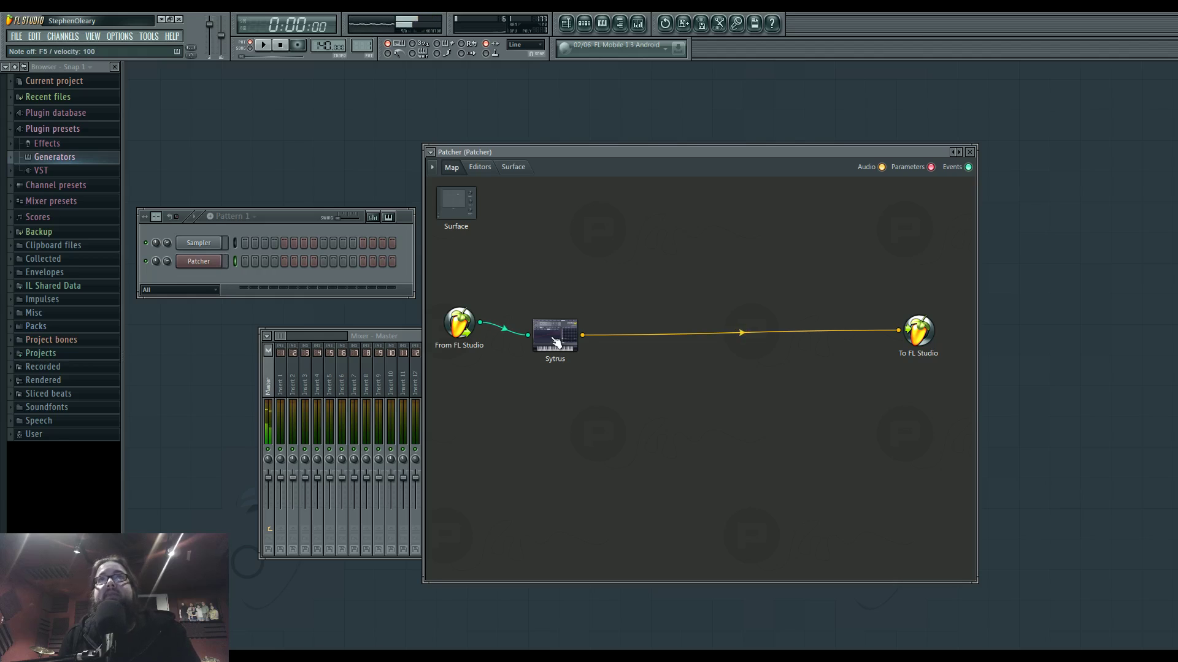
{"action": "left_click_drag", "start_coordinate": [561, 350], "coordinate": [606, 322]}
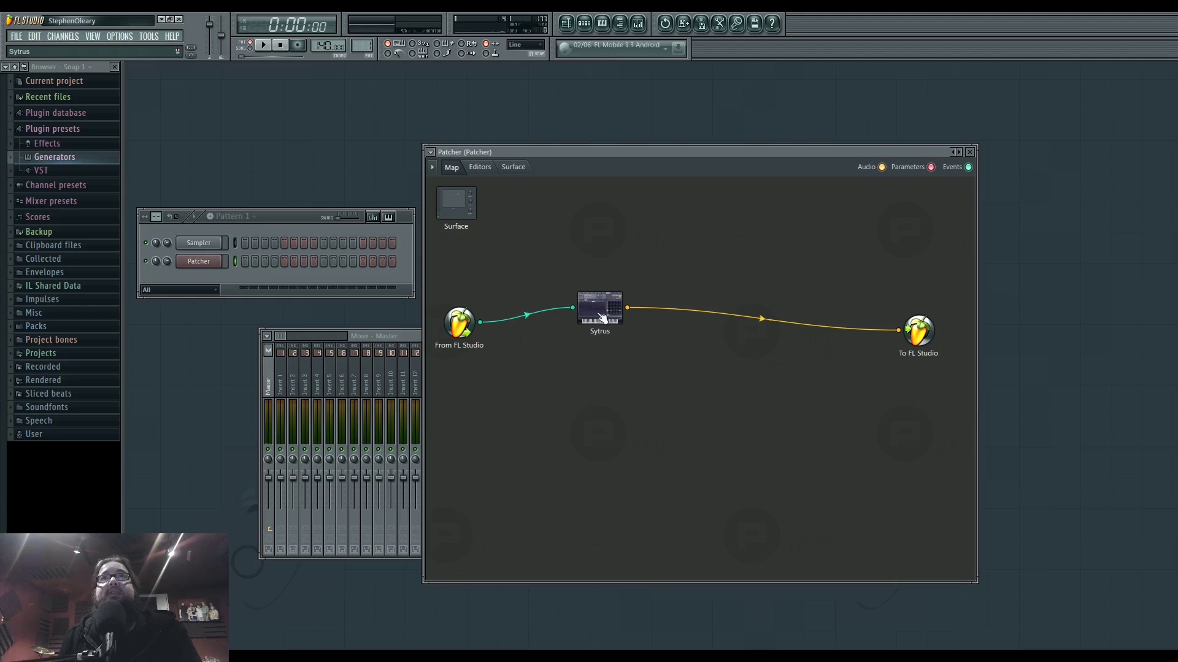
Examine the options of Sytrus's note input and its editor, and reposition the module on the map.
{"action": "right_click", "coordinate": [572, 307]}
{"action": "mouse_move", "coordinate": [587, 326]}
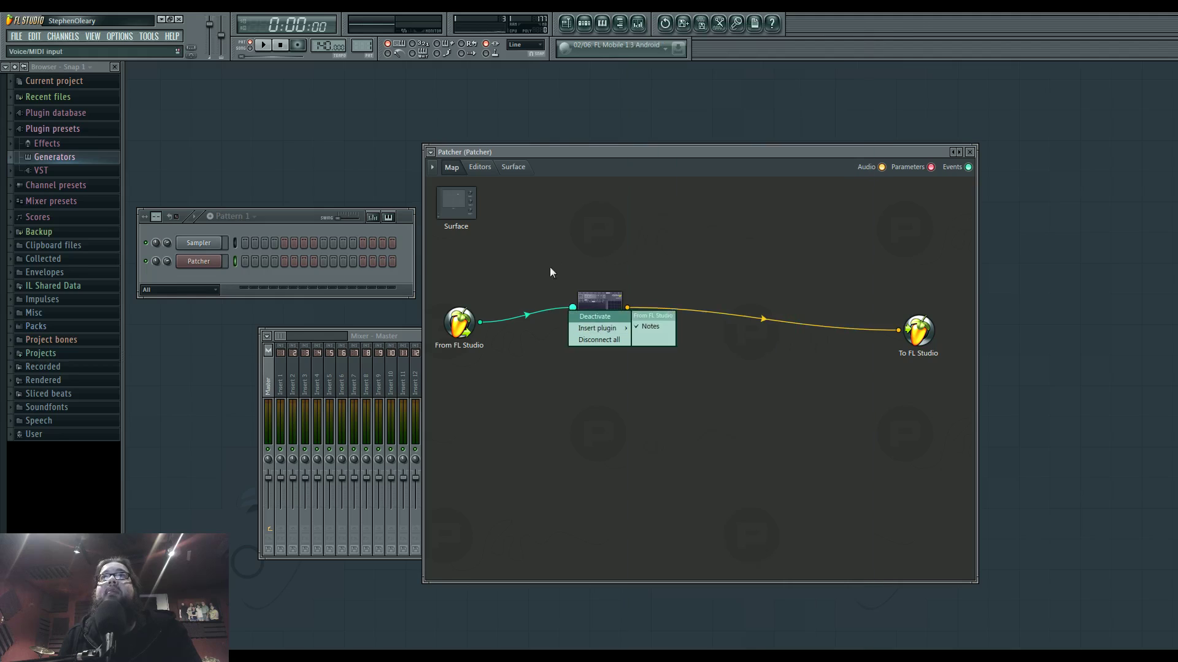
{"action": "left_click", "coordinate": [550, 267]}
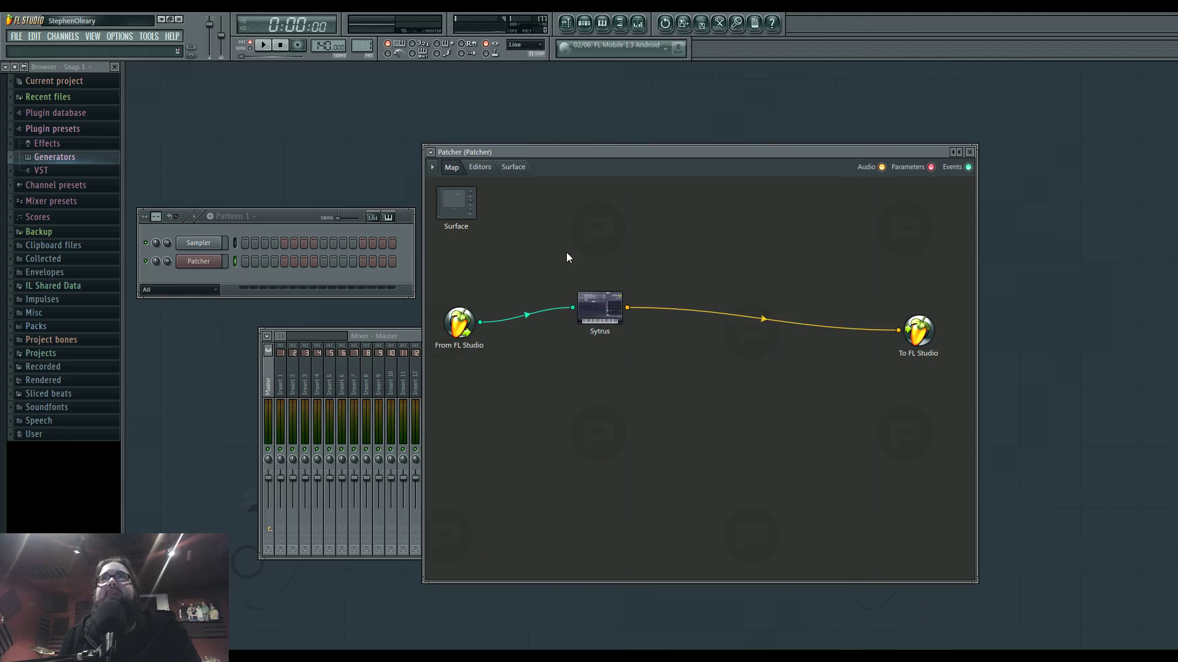
{"action": "left_click", "coordinate": [479, 168]}
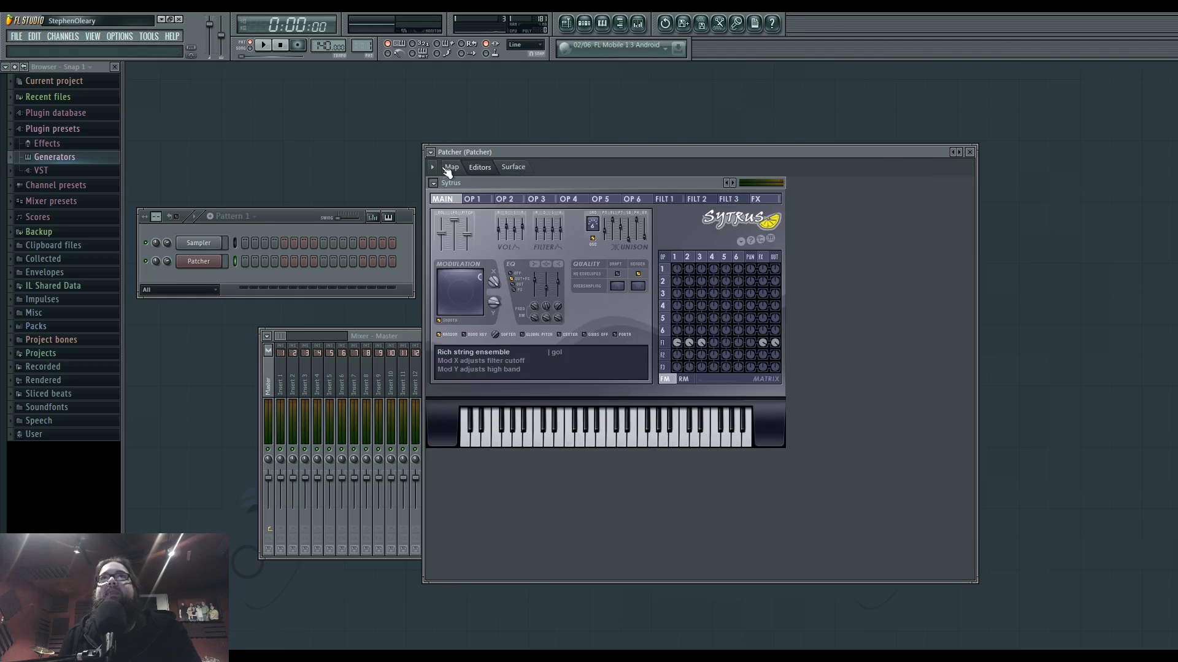
{"action": "left_click", "coordinate": [449, 169]}
{"action": "left_click_drag", "start_coordinate": [611, 310], "coordinate": [612, 350]}
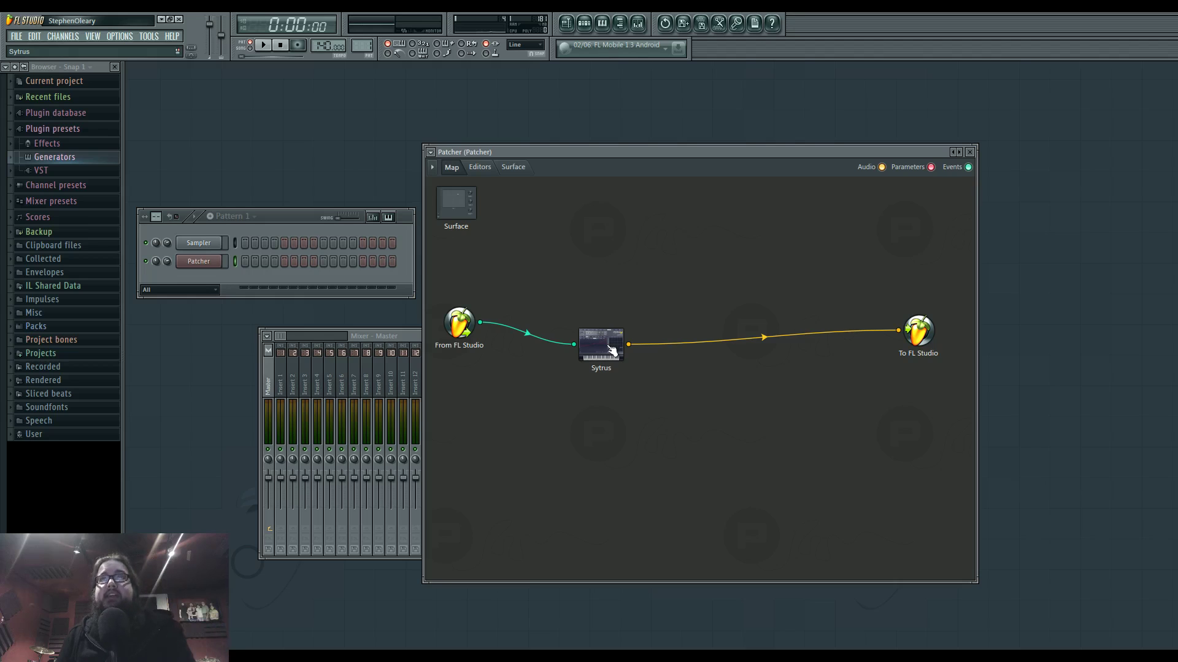
{"action": "mouse_move", "coordinate": [603, 346]}
{"action": "left_mouse_down"}
{"action": "mouse_move", "coordinate": [622, 287]}
{"action": "mouse_move", "coordinate": [612, 261]}
{"action": "mouse_move", "coordinate": [590, 328]}
{"action": "mouse_move", "coordinate": [599, 389]}
{"action": "mouse_move", "coordinate": [589, 339]}
{"action": "left_mouse_up"}
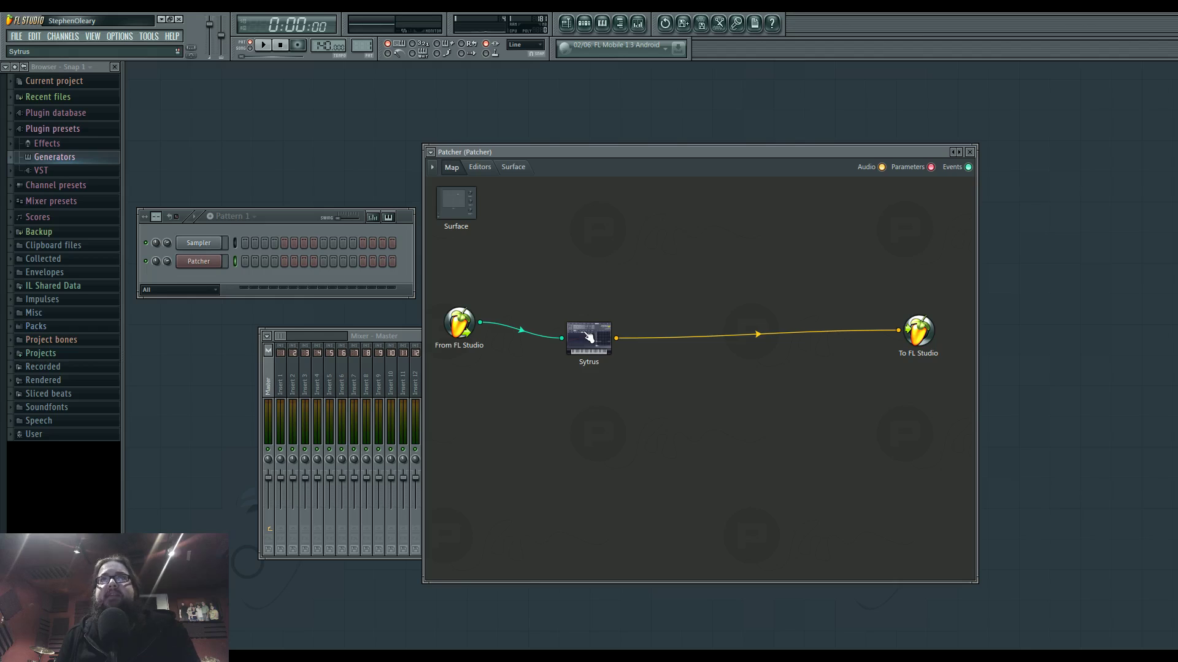
Duplicate the Sytrus module above the original on the map, and delete the copy.
{"action": "right_click", "coordinate": [581, 330]}
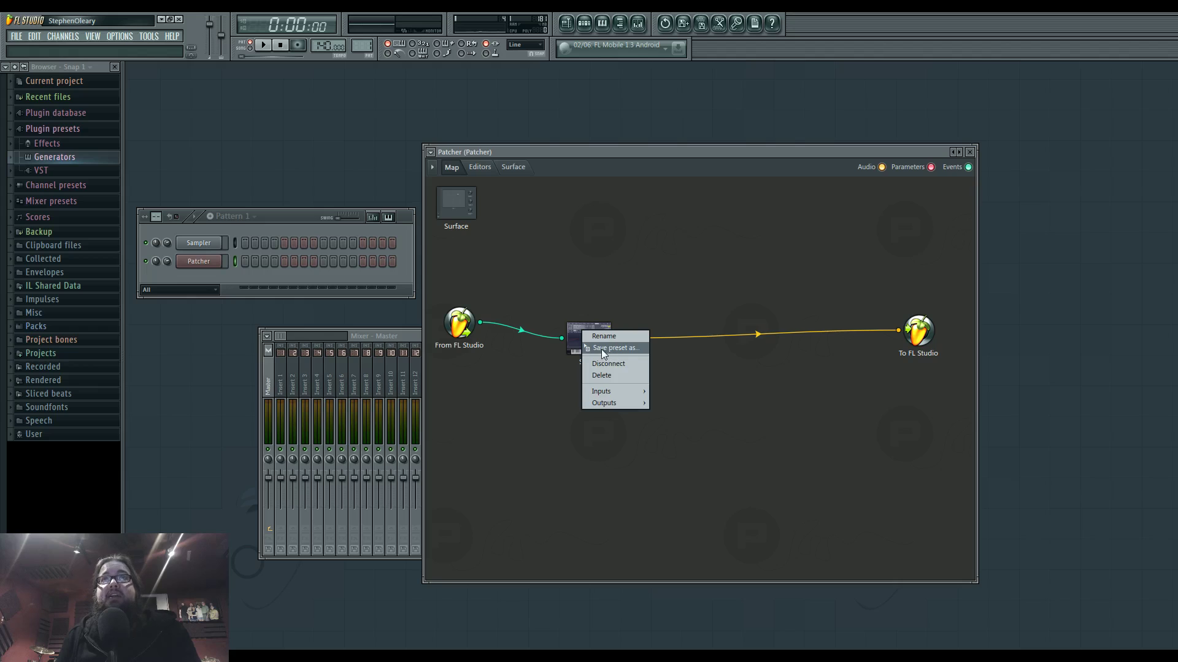
{"action": "left_click_drag", "start_coordinate": [601, 348], "coordinate": [661, 264]}
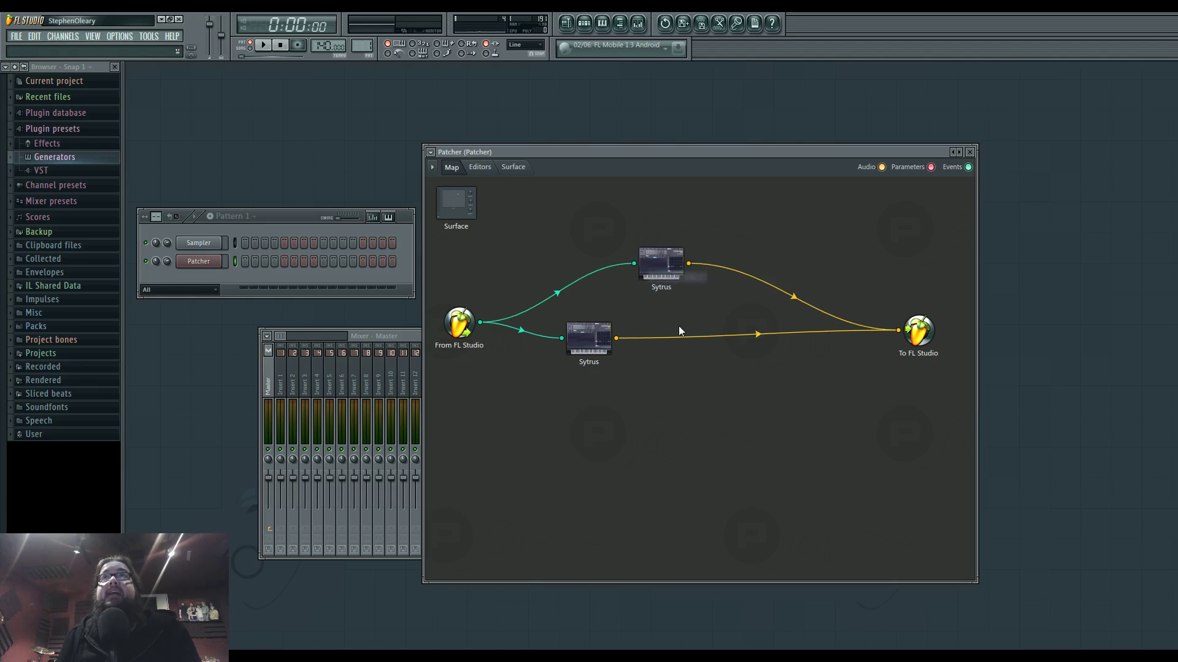
{"action": "right_click", "coordinate": [667, 273]}
{"action": "left_click", "coordinate": [712, 315]}
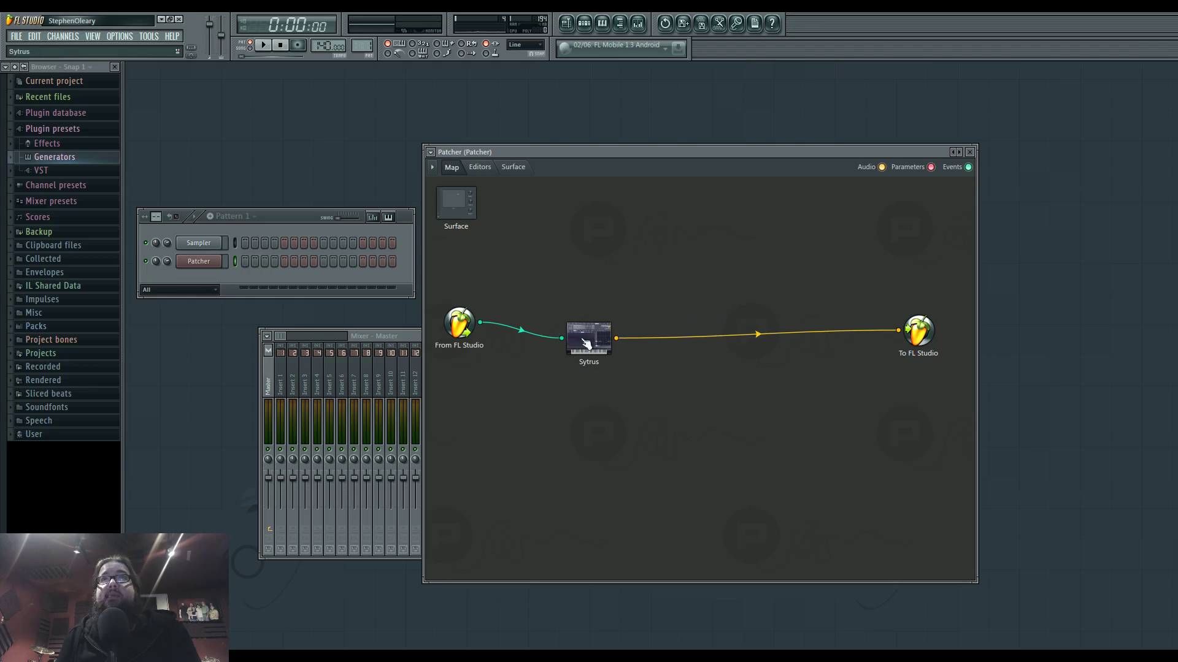
Check Sytrus's editor and insert a Fruity Chorus effect on its audio output in the map.
{"action": "double_click", "coordinate": [598, 340]}
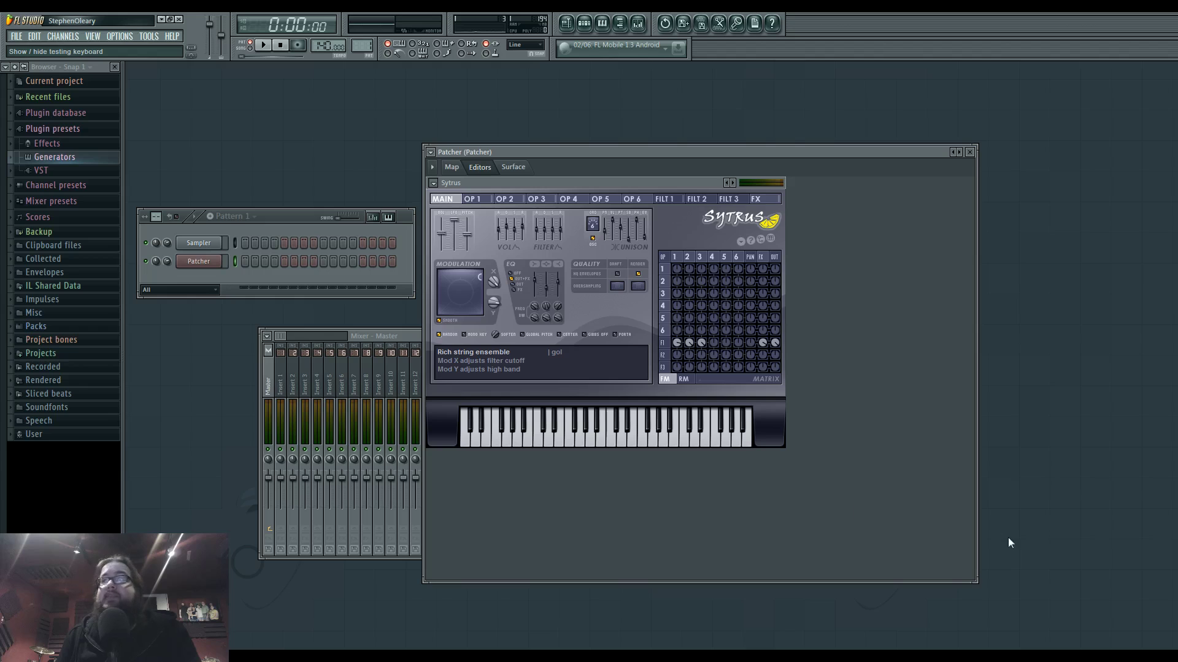
{"action": "left_click", "coordinate": [451, 166]}
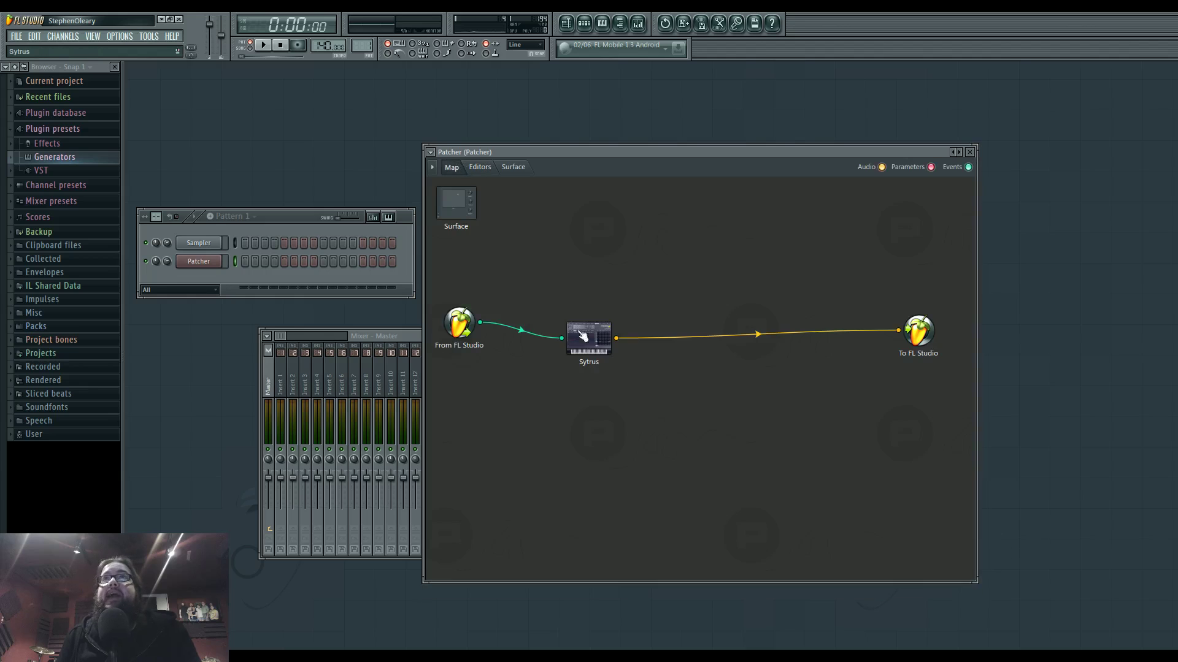
{"action": "right_click", "coordinate": [616, 339]}
{"action": "mouse_move", "coordinate": [654, 355]}
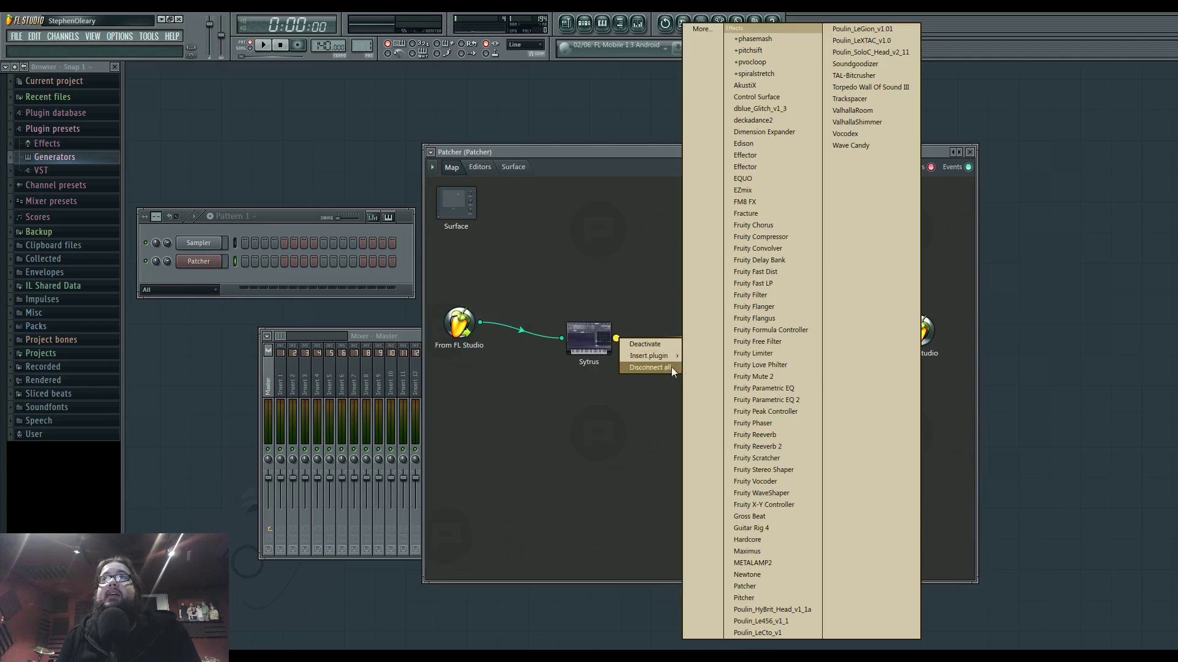
{"action": "left_click", "coordinate": [754, 225]}
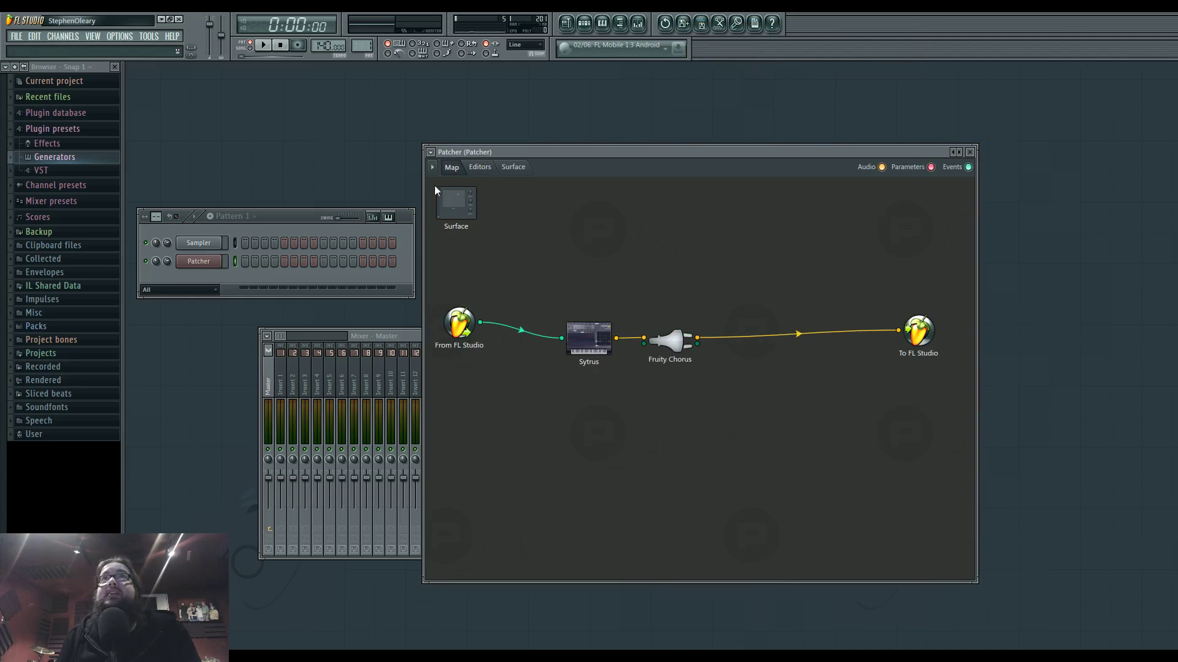
Insert a Fruity Phaser effect on Fruity Chorus's audio output and check its controls among the plugin editors.
{"action": "left_click", "coordinate": [479, 167]}
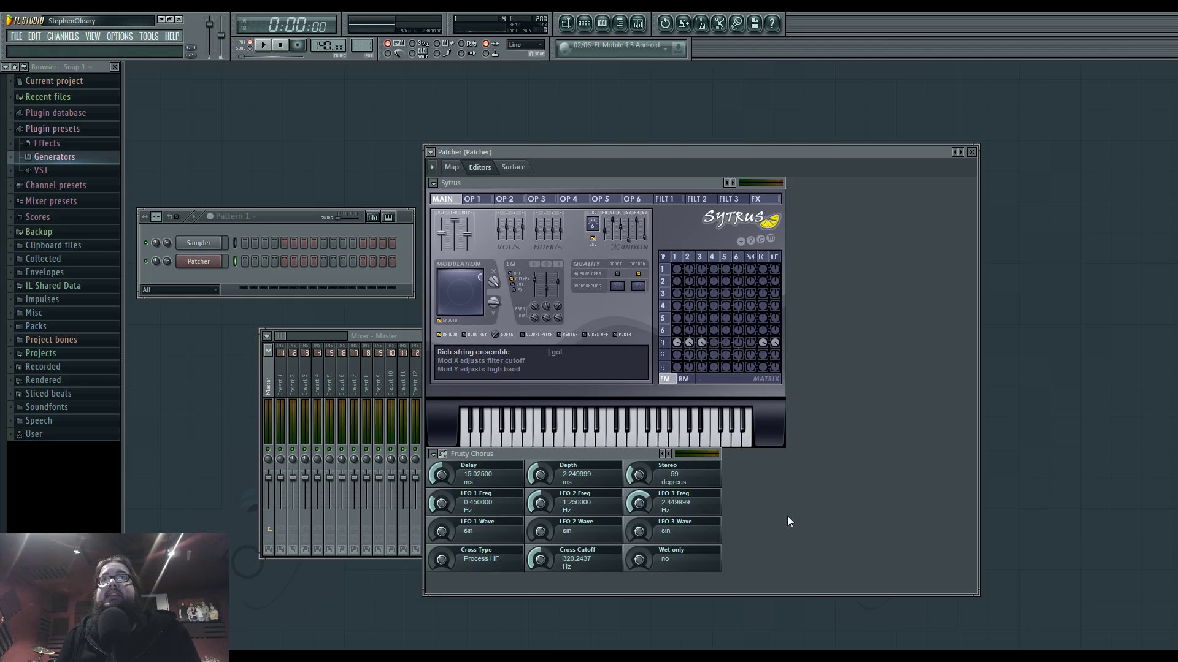
{"action": "left_click", "coordinate": [451, 167]}
{"action": "right_click", "coordinate": [697, 338]}
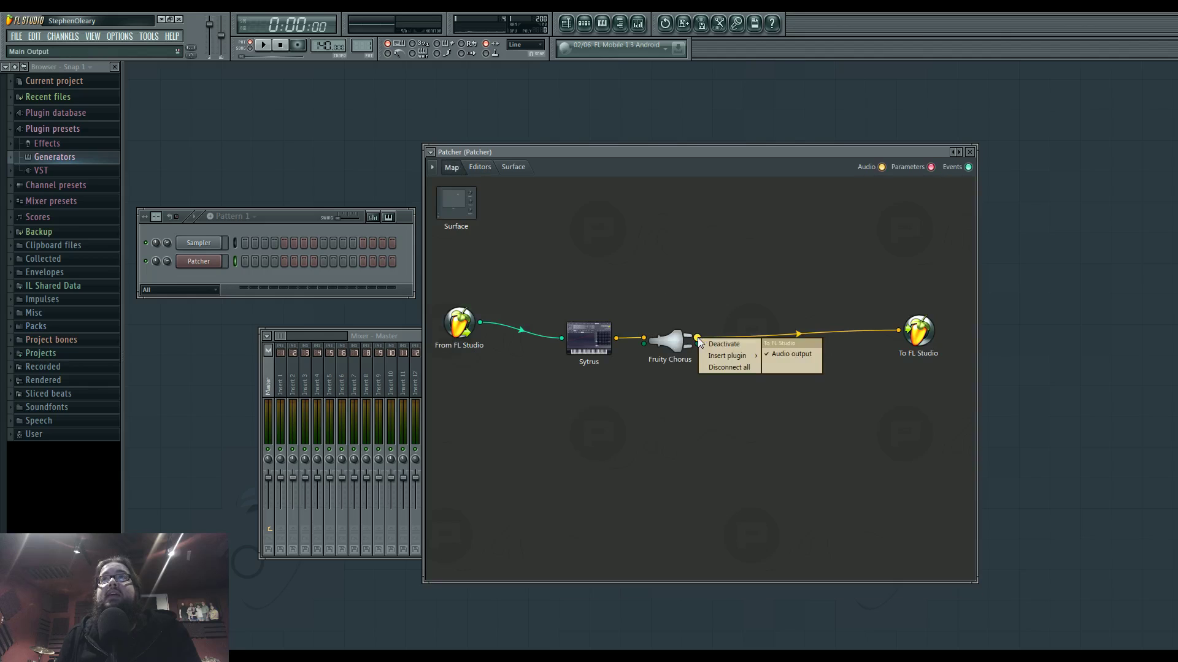
{"action": "mouse_move", "coordinate": [736, 355]}
{"action": "left_click", "coordinate": [882, 423]}
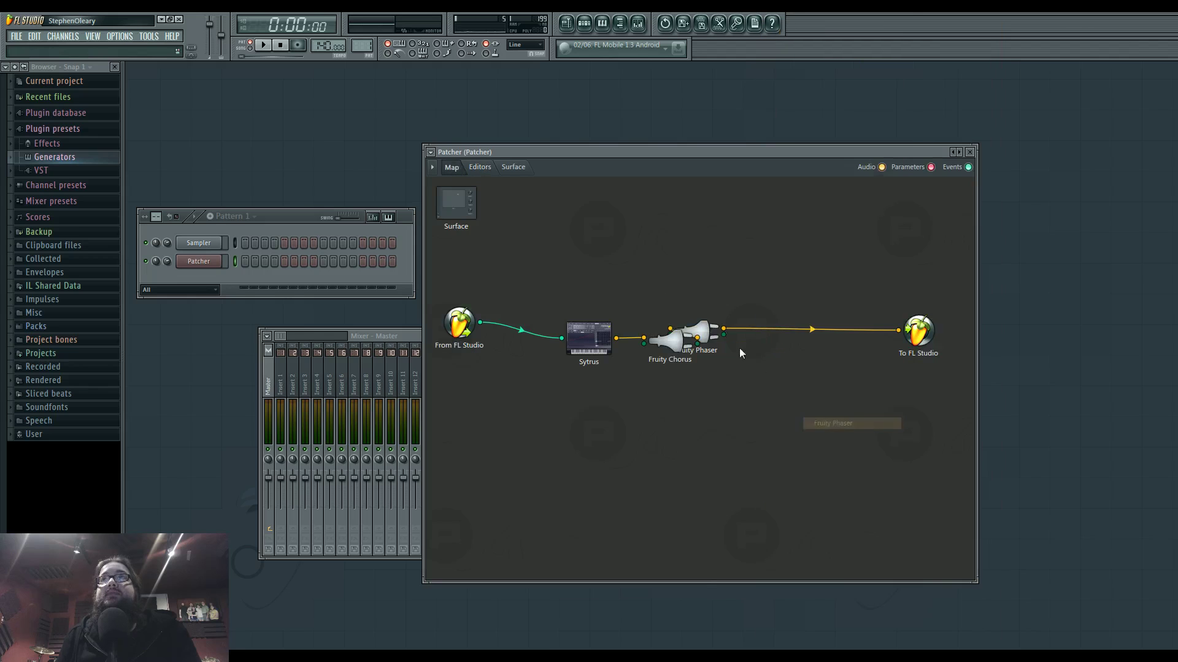
{"action": "left_click", "coordinate": [480, 167]}
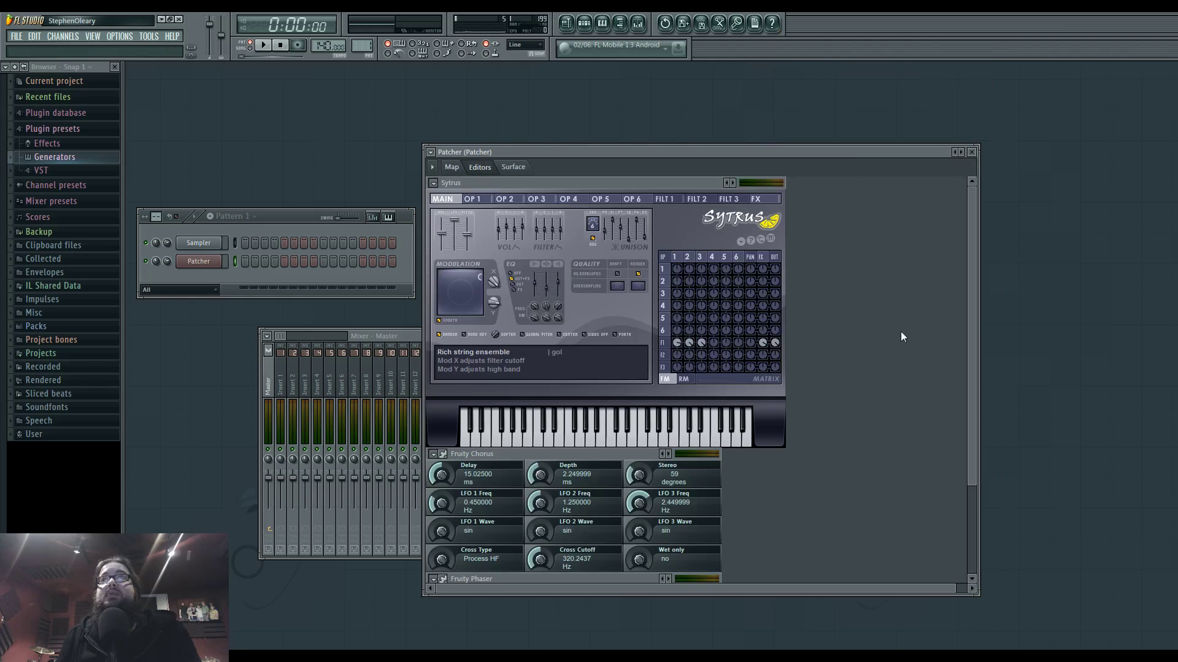
{"action": "scroll", "coordinate": [753, 341], "scroll_direction": "down", "scroll_amount": 3}
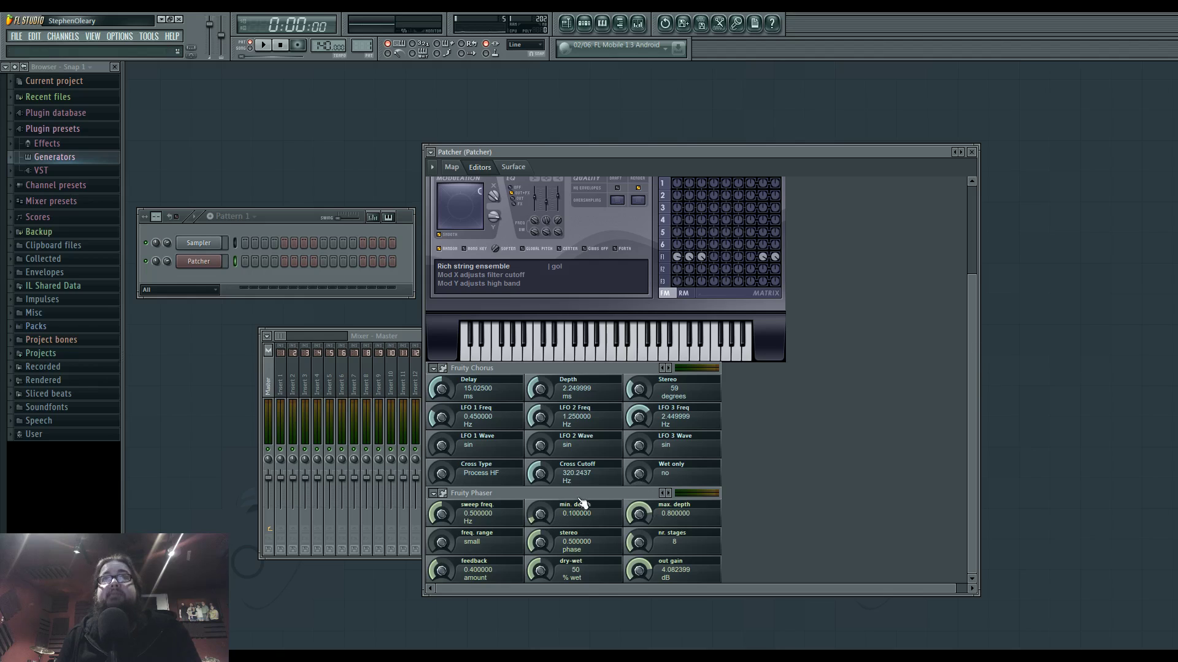
Rename the Fruity Phaser module as Da Phaser and shift it slightly toward To FL Studio on the map.
{"action": "left_click", "coordinate": [453, 167]}
{"action": "right_click", "coordinate": [741, 338]}
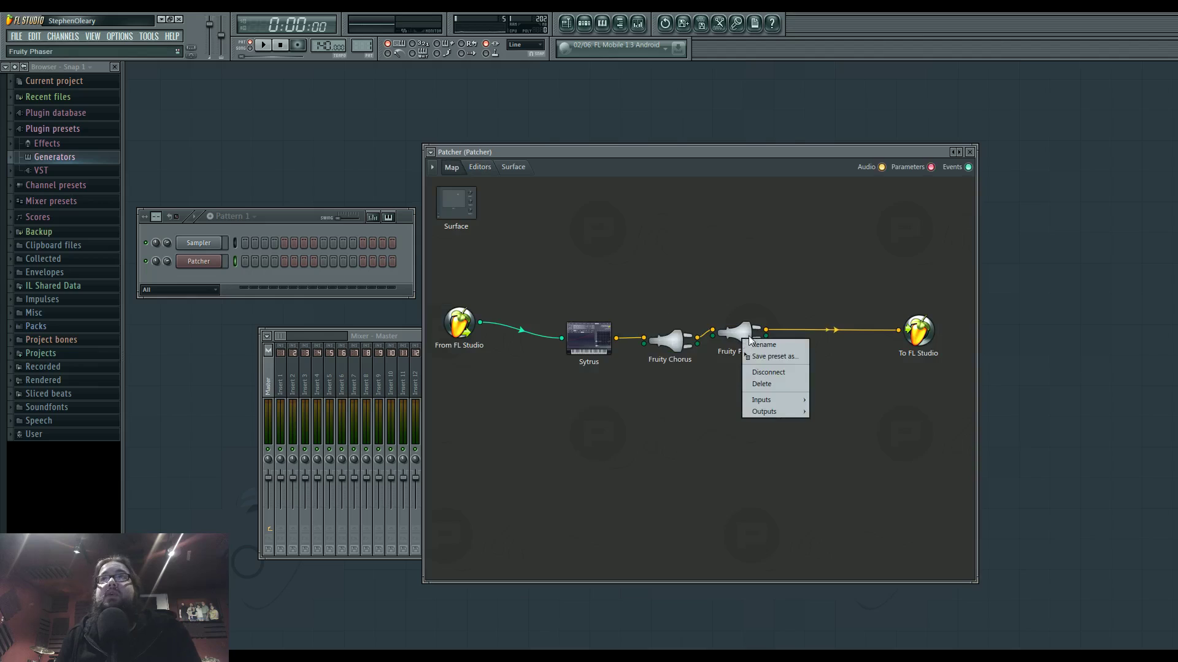
{"action": "left_click", "coordinate": [755, 344]}
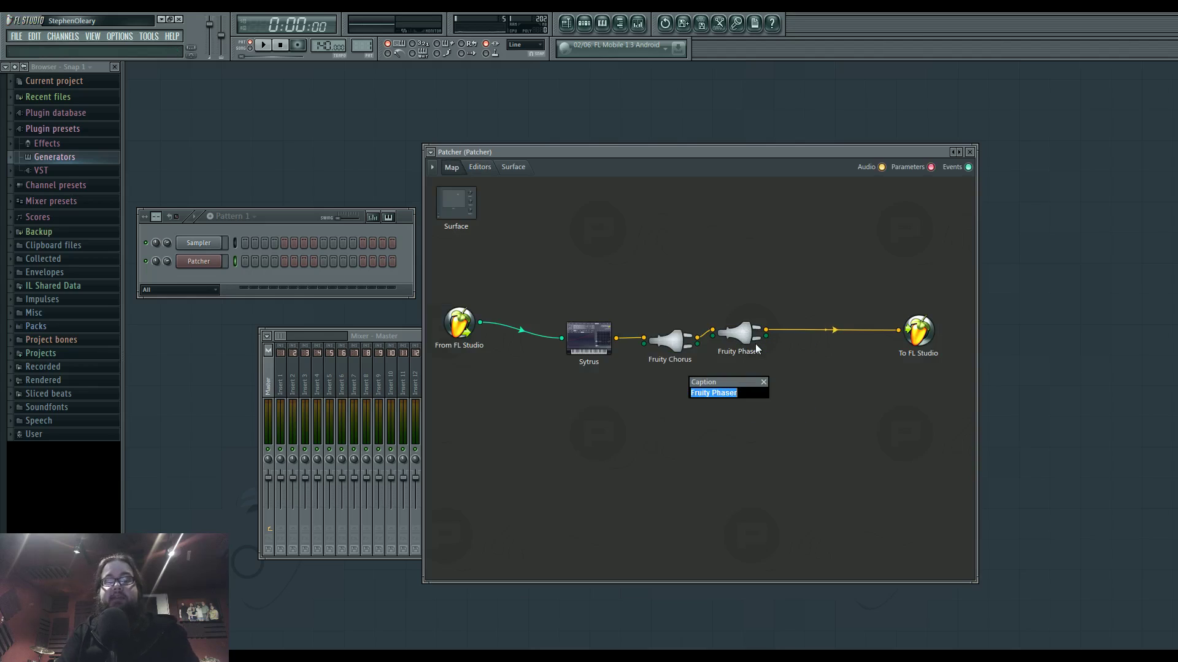
{"action": "type", "text": "Da P"}
{"action": "key", "text": "Return"}
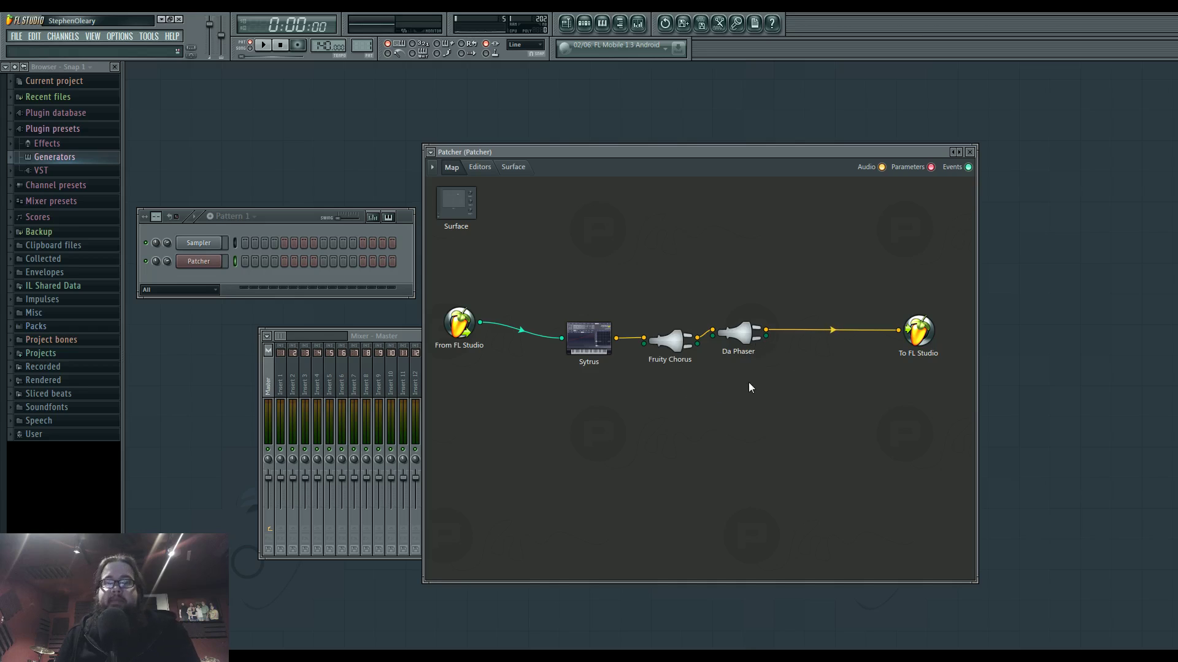
{"action": "left_click_drag", "start_coordinate": [739, 334], "coordinate": [751, 338]}
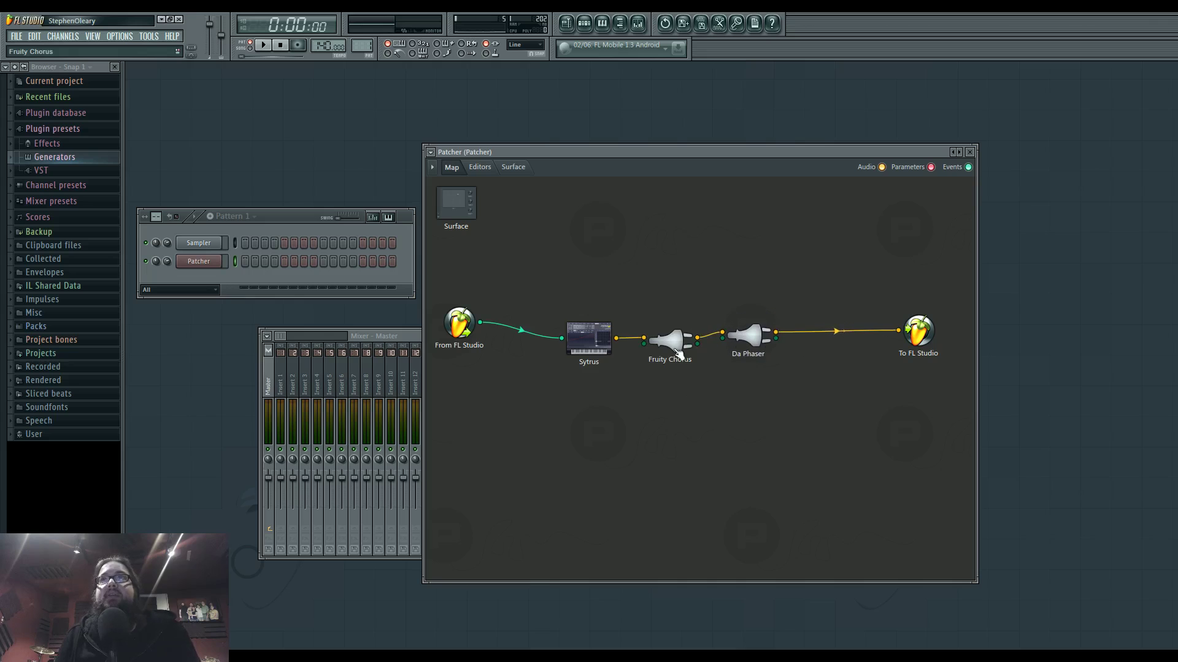
Collapse the Fruity Chorus and Da Phaser editors, keeping only Sytrus's editor expanded.
{"action": "left_click", "coordinate": [481, 171]}
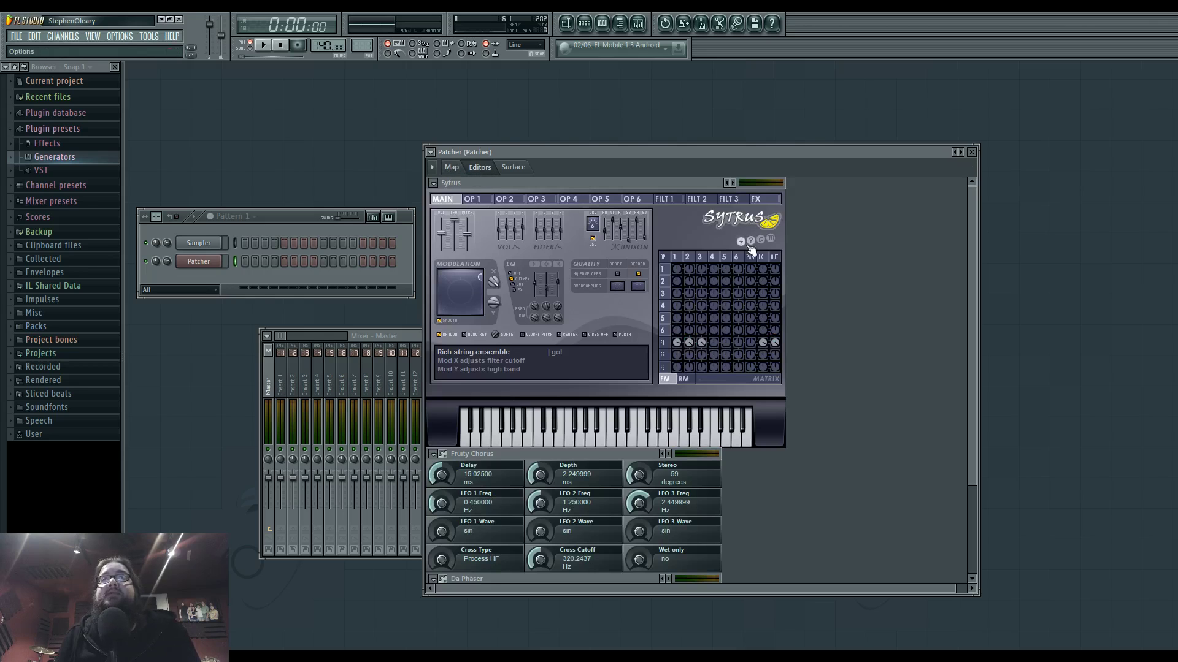
{"action": "left_click", "coordinate": [433, 183]}
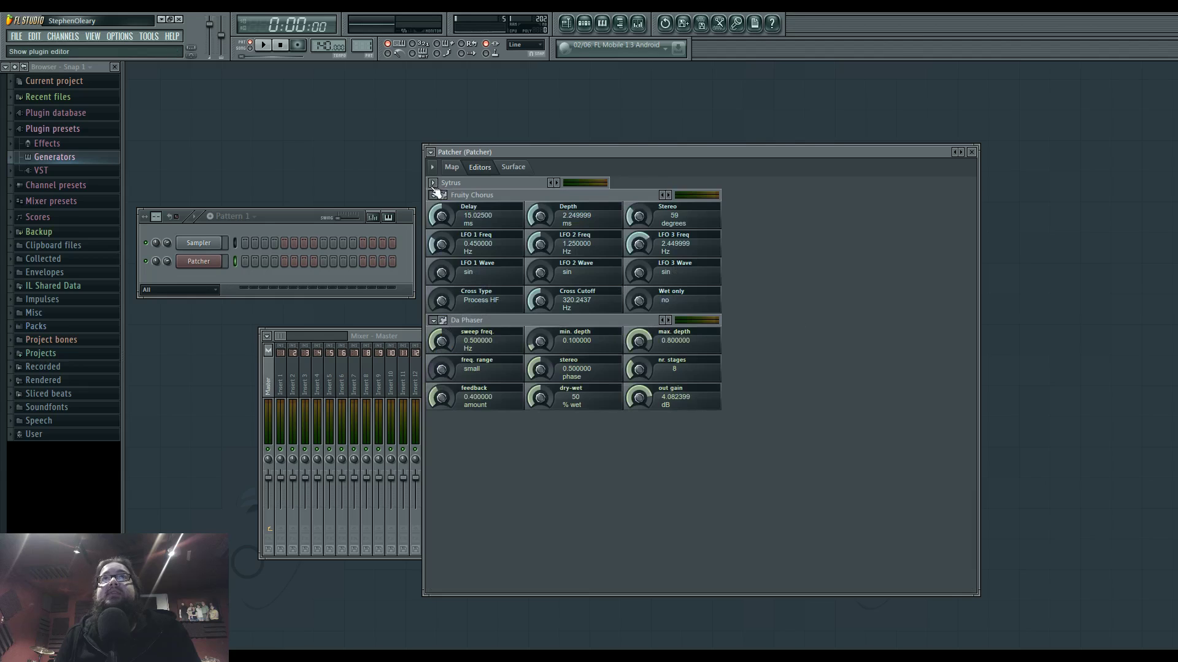
{"action": "left_click", "coordinate": [433, 183]}
{"action": "left_click", "coordinate": [433, 182]}
{"action": "left_click", "coordinate": [433, 182]}
{"action": "left_click", "coordinate": [433, 183]}
{"action": "left_click", "coordinate": [433, 195]}
{"action": "left_click", "coordinate": [433, 207]}
{"action": "left_click", "coordinate": [433, 183]}
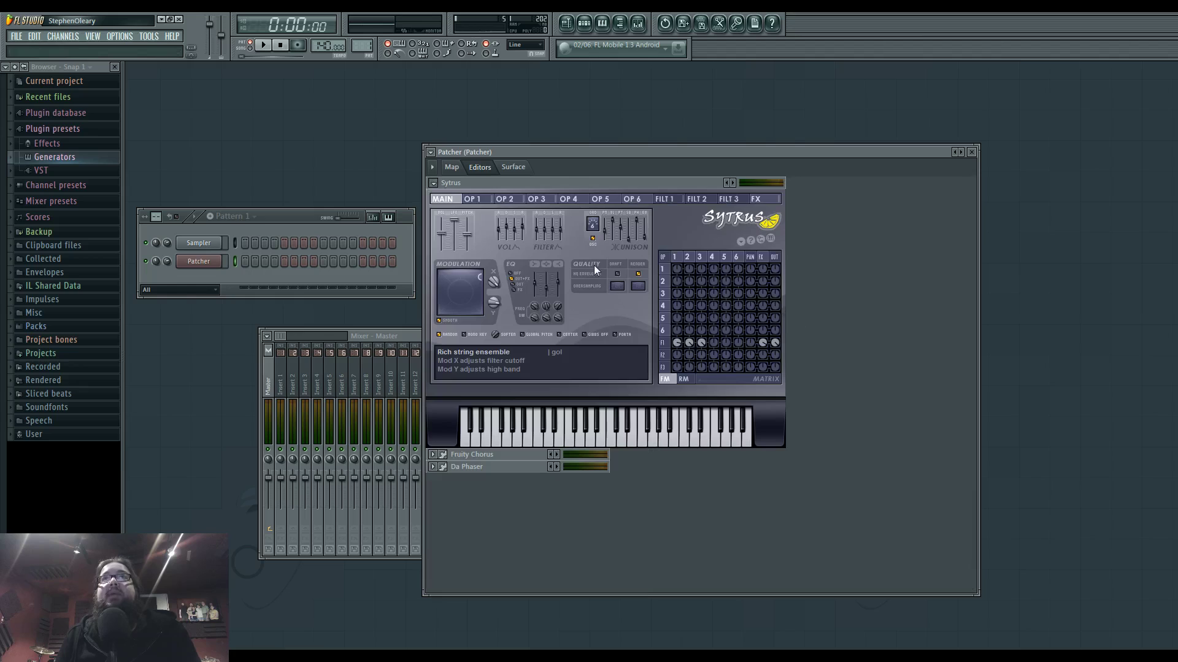
Step through Sytrus's presets and load a default preset from its full preset list.
{"action": "left_click", "coordinate": [733, 186]}
{"action": "left_click", "coordinate": [733, 186]}
{"action": "left_click", "coordinate": [732, 185]}
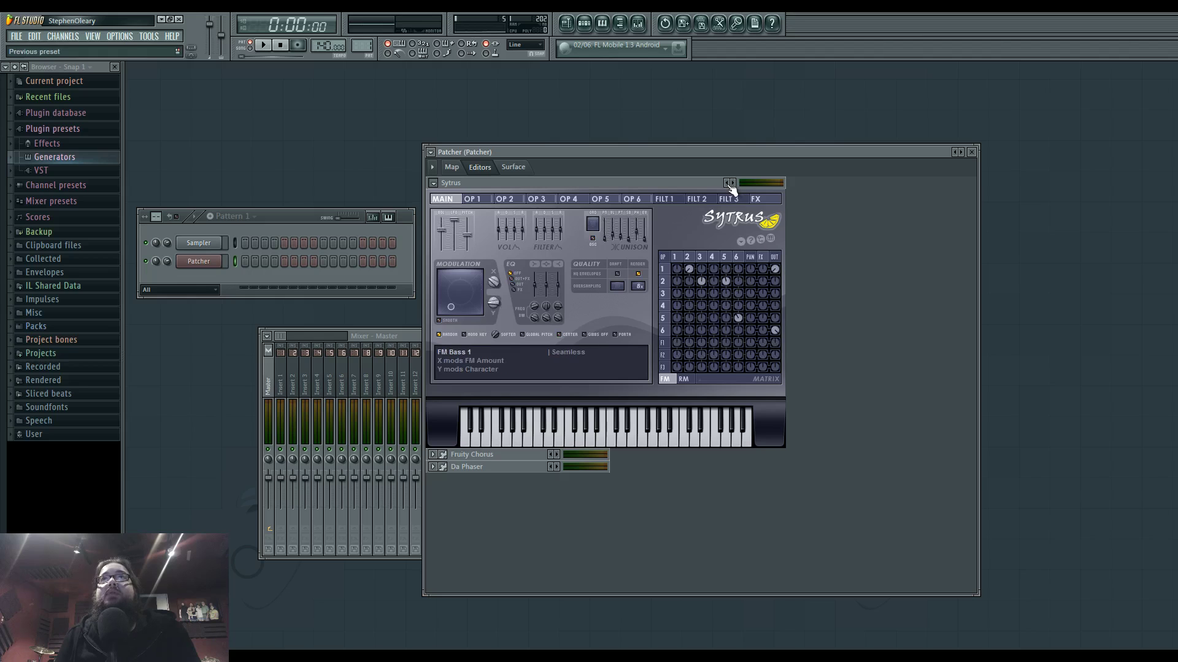
{"action": "left_click", "coordinate": [731, 186]}
{"action": "left_click", "coordinate": [731, 184]}
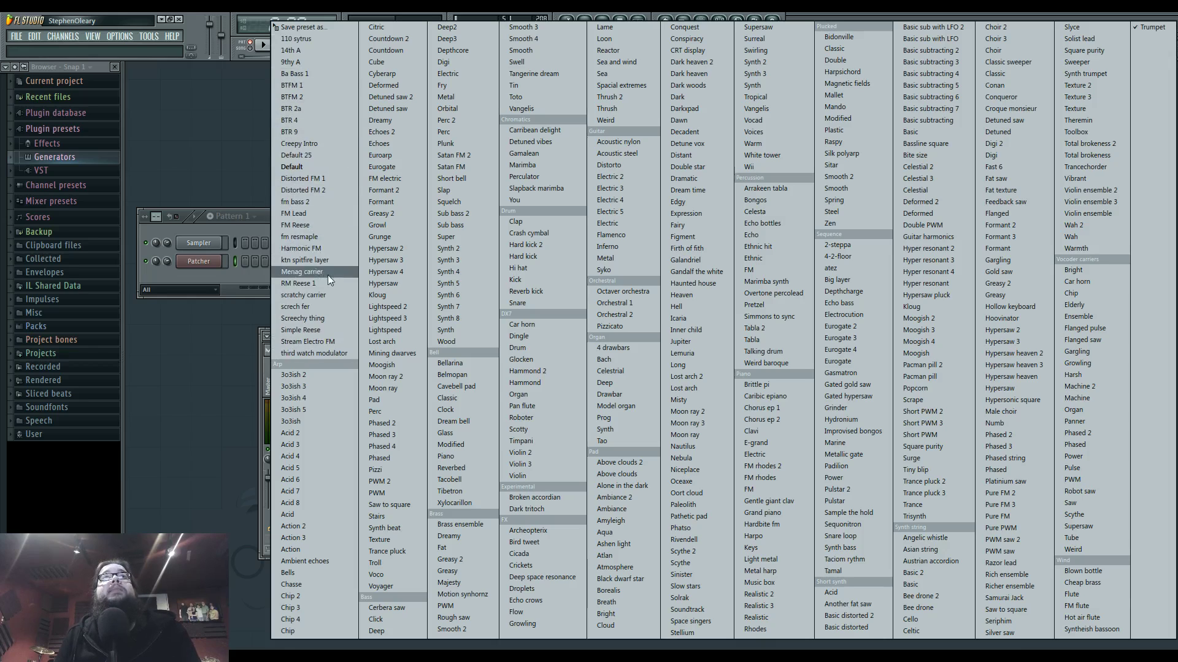
{"action": "left_click", "coordinate": [325, 159]}
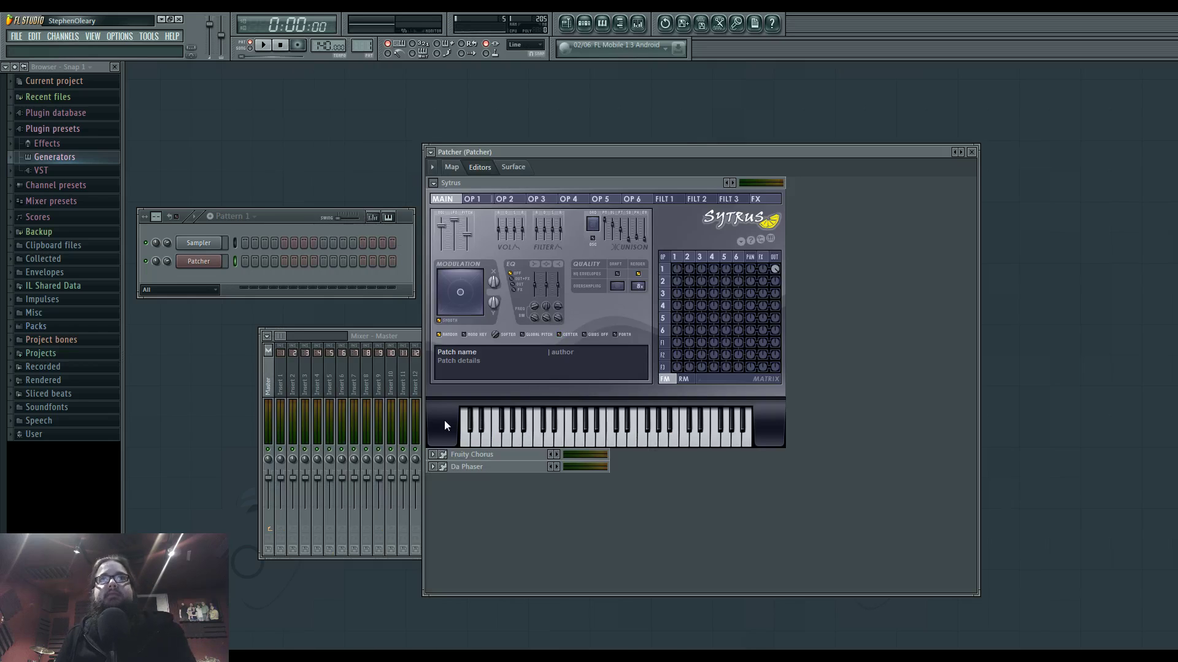
Play a few test notes to hear Sytrus's default sound through the effect chain.
{"action": "key", "text": "c"}
{"action": "key", "text": "v"}
{"action": "key", "text": "x"}
{"action": "key", "text": "b"}
{"action": "key", "text": "r"}
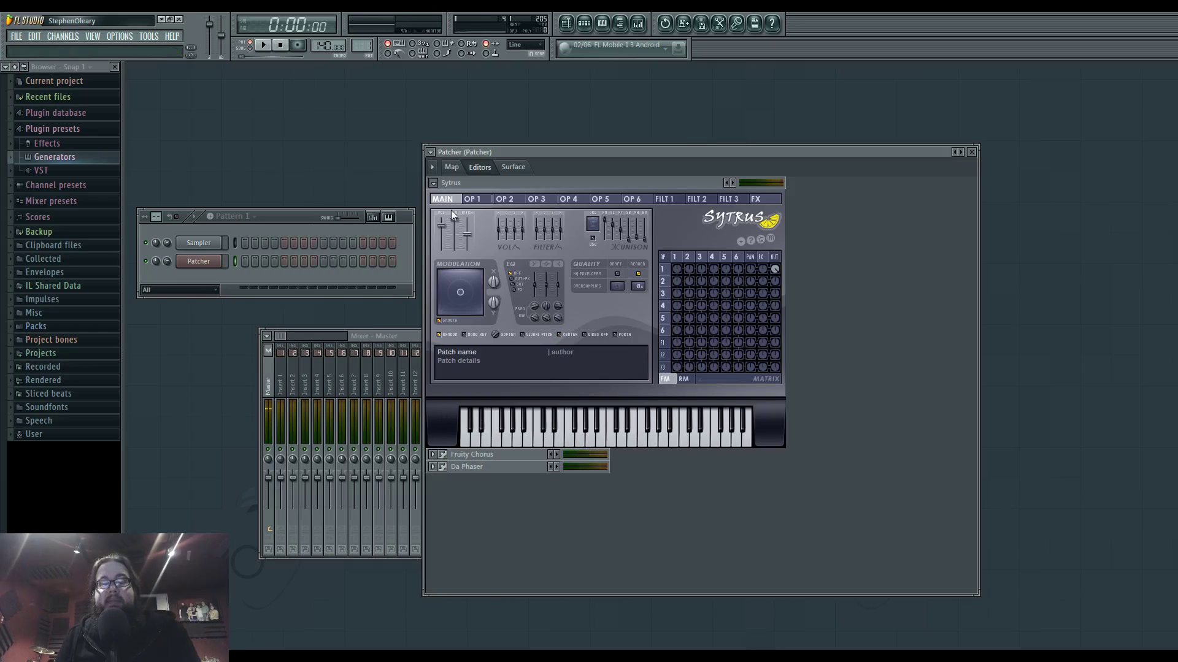
Reposition the Sytrus and Fruity Chorus modules on the map, with Sytrus closer to From FL Studio.
{"action": "left_click", "coordinate": [451, 167]}
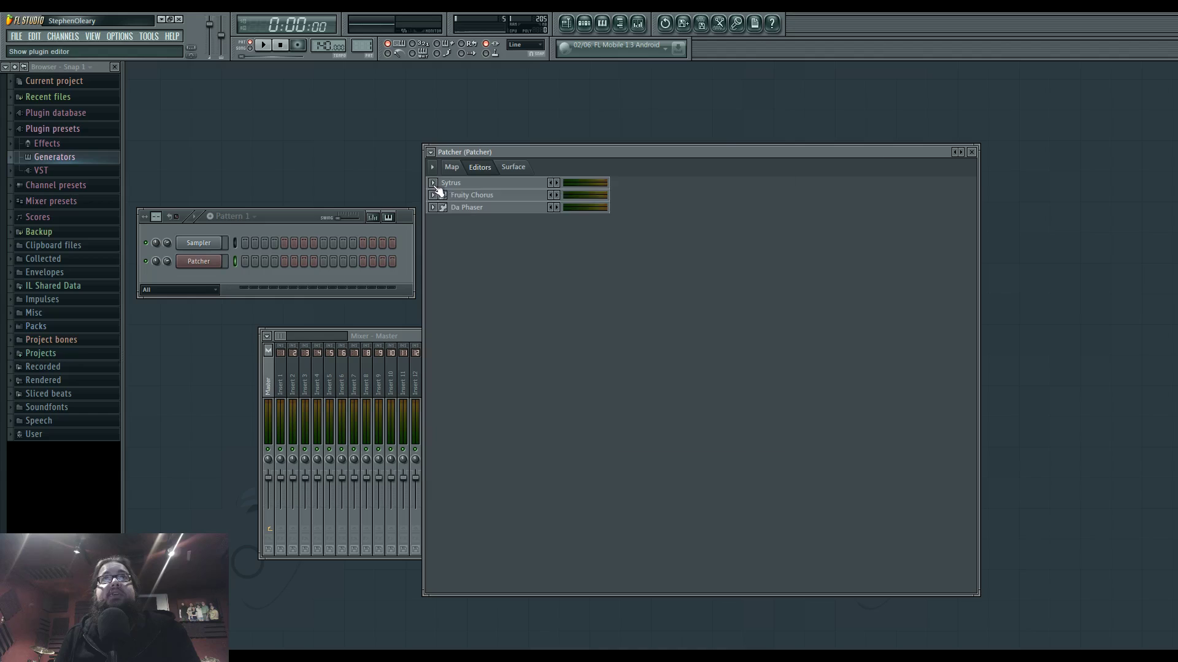
{"action": "left_click_drag", "start_coordinate": [591, 346], "coordinate": [580, 339]}
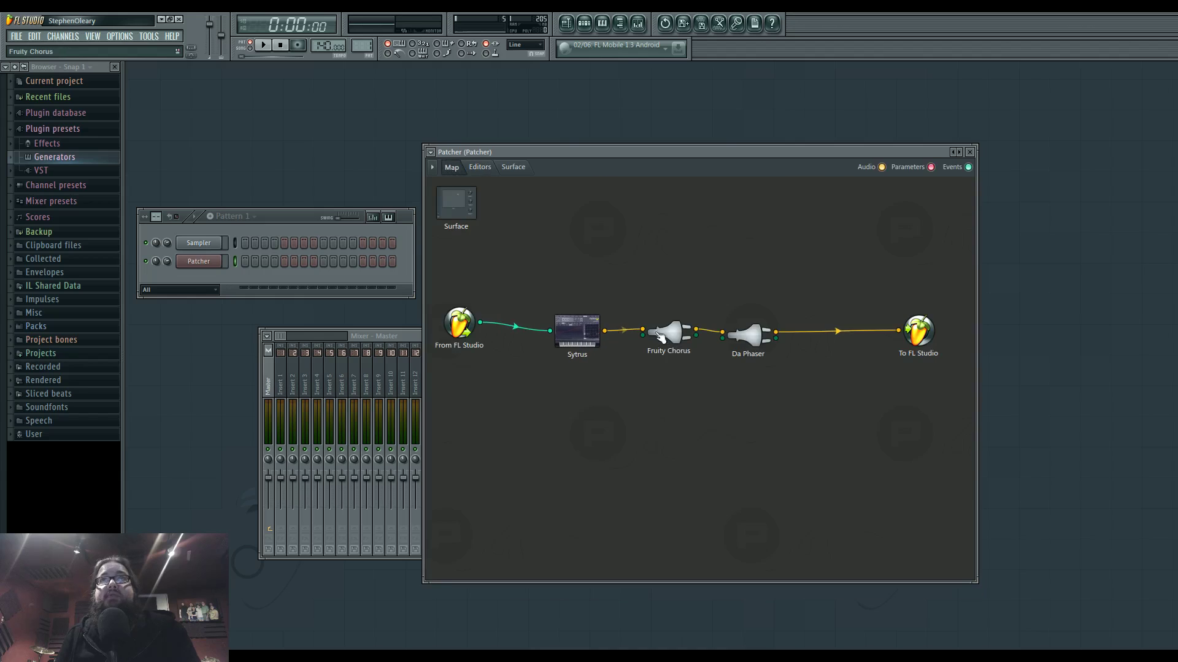
{"action": "left_click_drag", "start_coordinate": [657, 333], "coordinate": [659, 334]}
{"action": "left_click", "coordinate": [583, 336]}
{"action": "mouse_move", "coordinate": [582, 336]}
{"action": "left_mouse_down"}
{"action": "mouse_move", "coordinate": [569, 315]}
{"action": "mouse_move", "coordinate": [564, 341]}
{"action": "left_mouse_up"}
Set Sytrus's Modulation X knob to 83% and activate it as a Patcher parameter.
{"action": "double_click", "coordinate": [558, 325]}
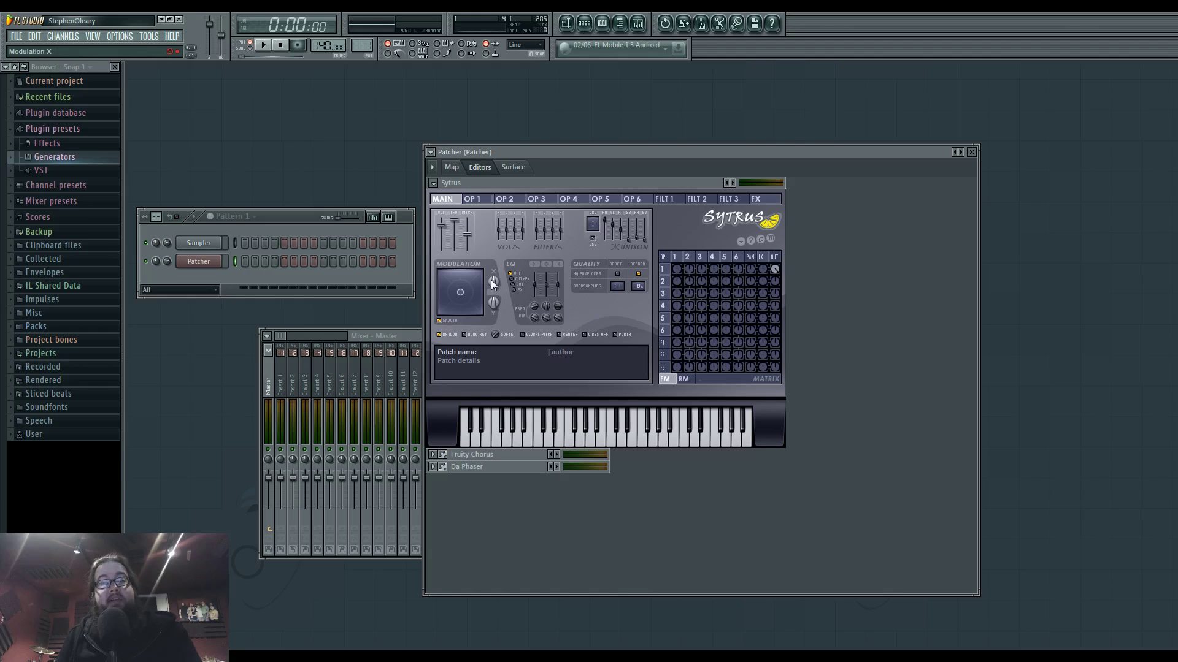
{"action": "scroll", "coordinate": [493, 284], "scroll_direction": "up", "scroll_amount": 5}
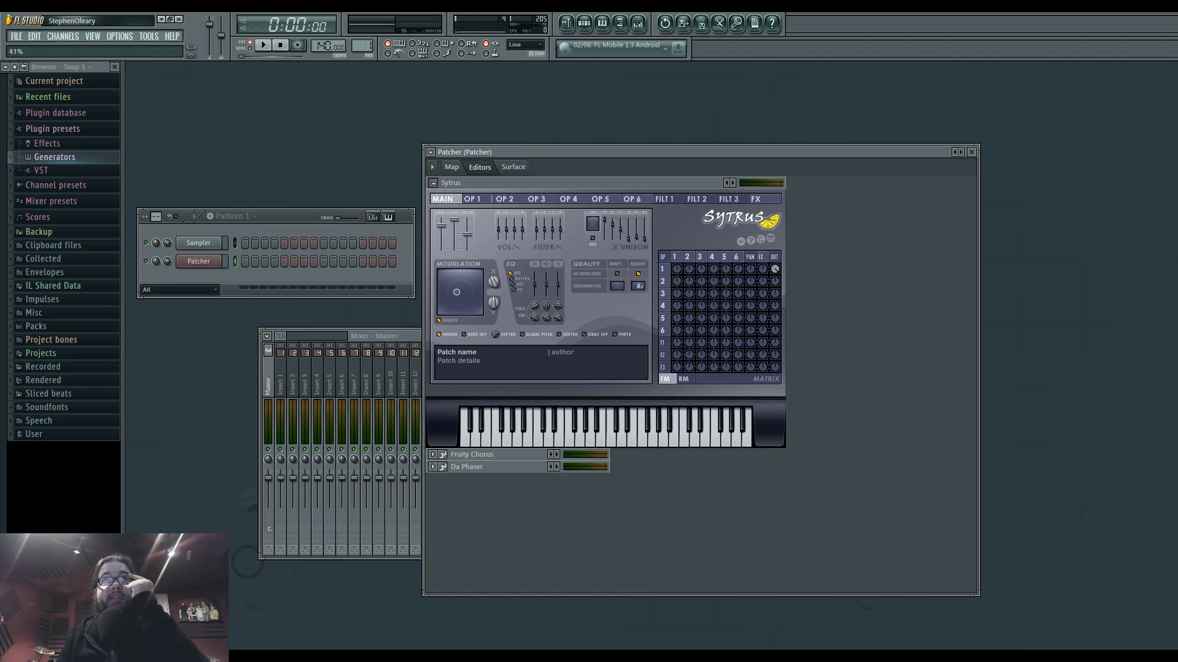
{"action": "right_click", "coordinate": [491, 286]}
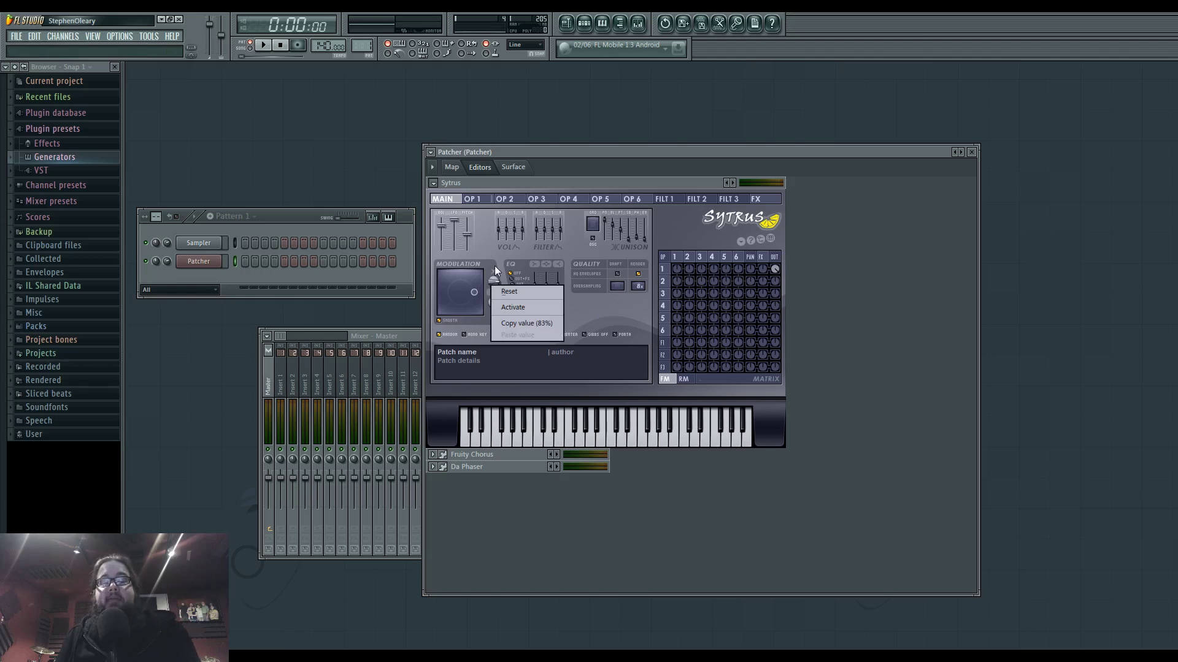
{"action": "left_click", "coordinate": [538, 310]}
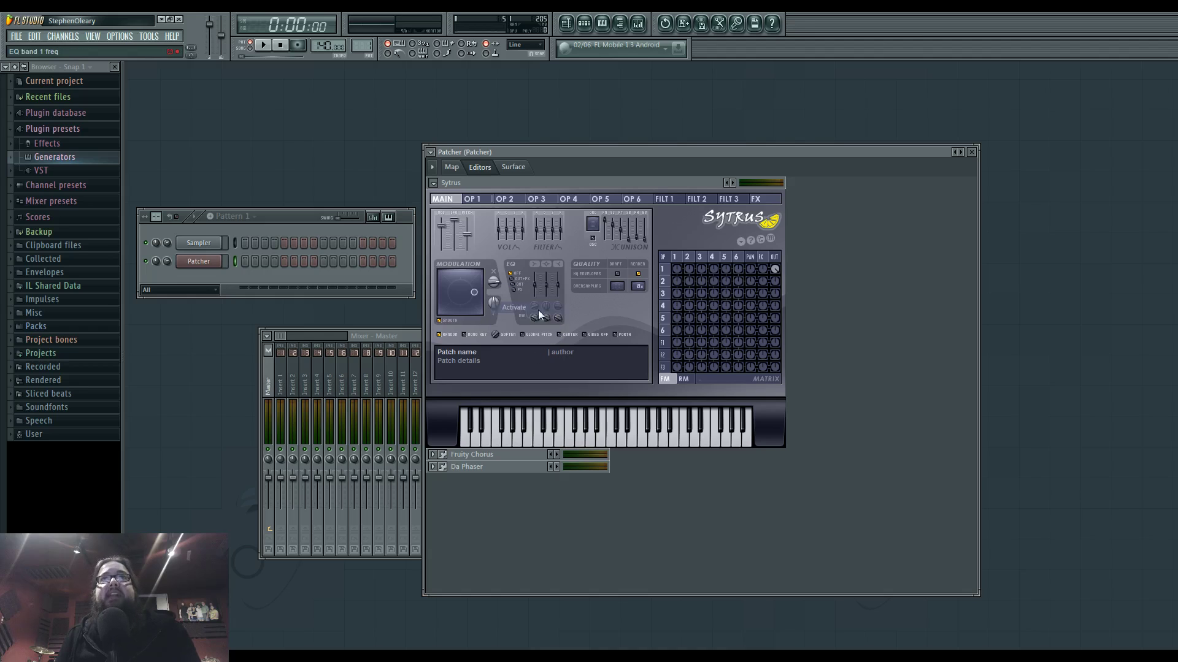
{"action": "right_click", "coordinate": [492, 287]}
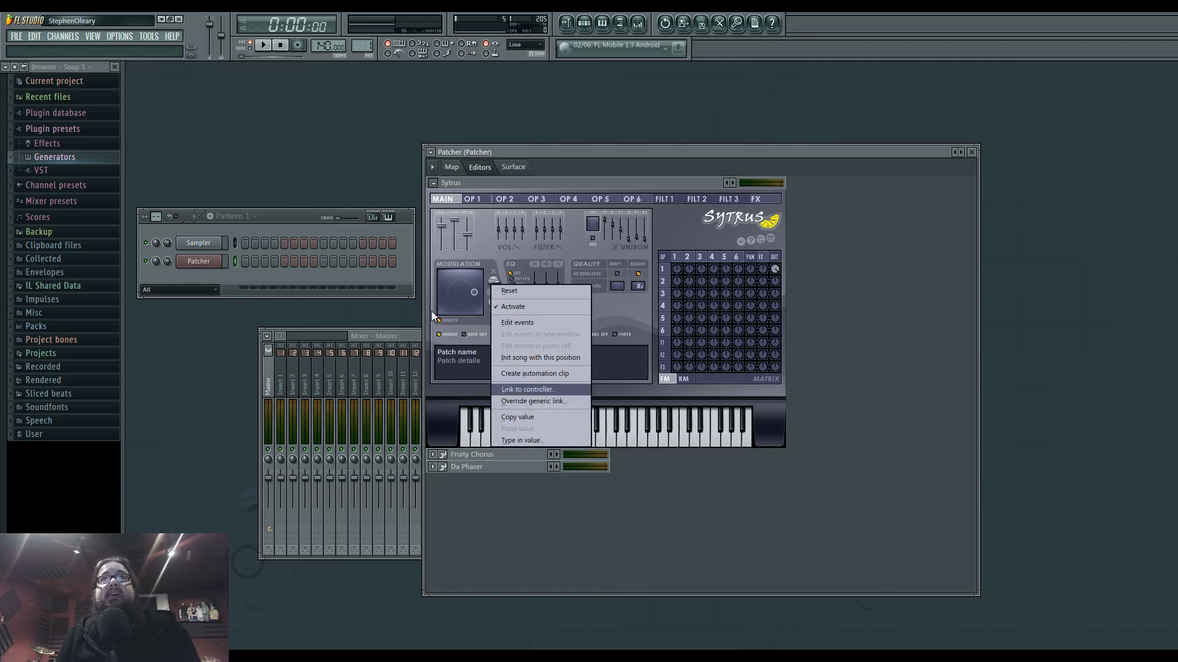
On the map, nudge Sytrus toward Fruity Chorus and move the Surface module closer to the chain.
{"action": "left_click", "coordinate": [452, 167]}
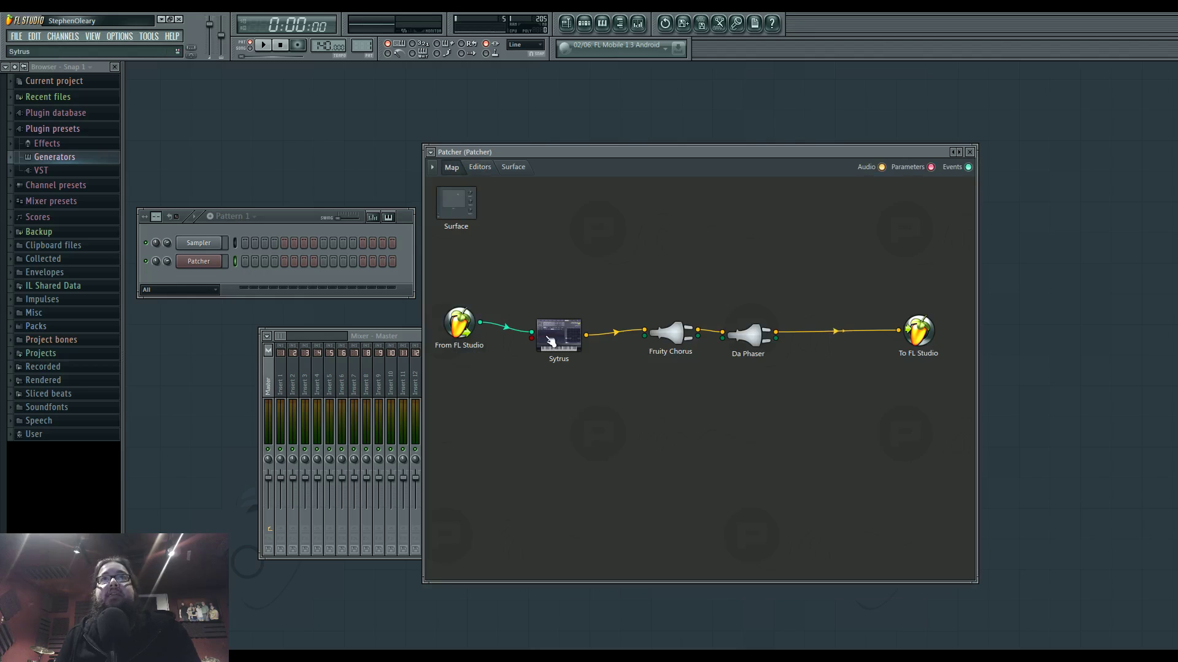
{"action": "left_click_drag", "start_coordinate": [554, 152], "coordinate": [549, 146]}
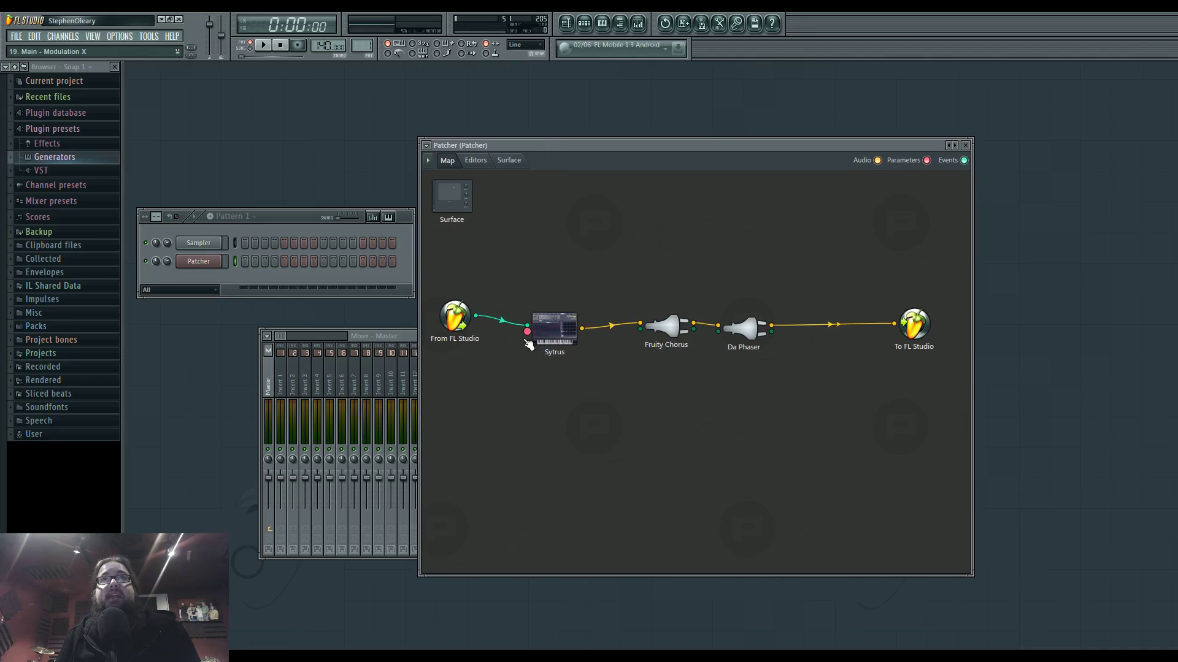
{"action": "left_click_drag", "start_coordinate": [539, 346], "coordinate": [547, 344]}
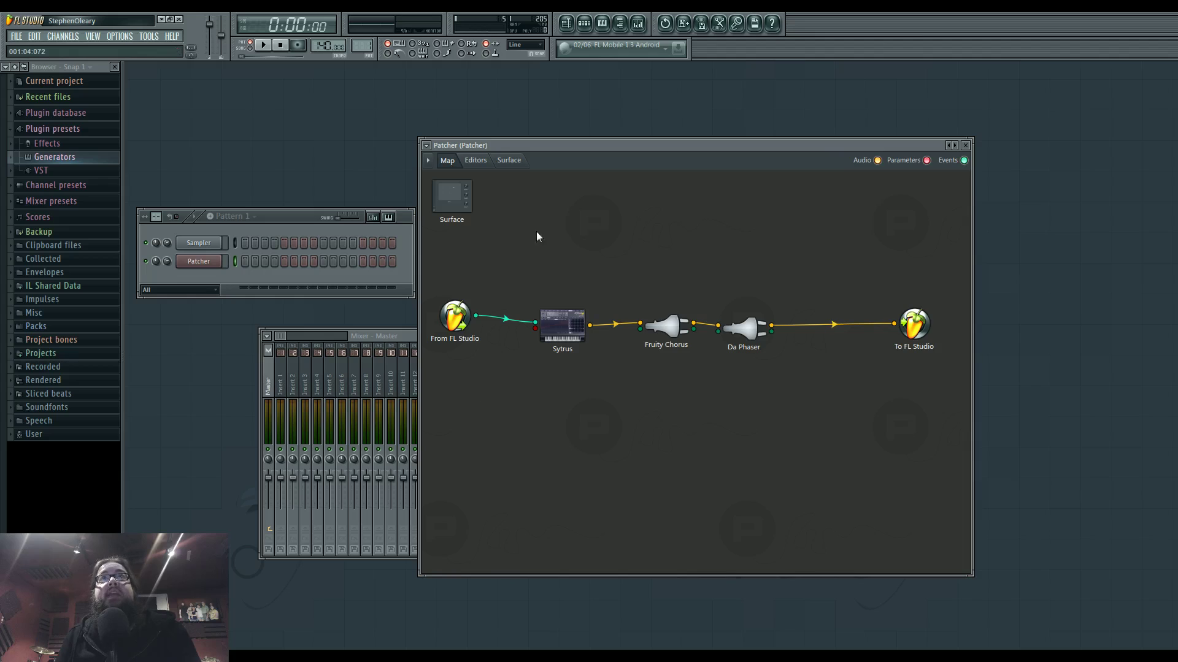
{"action": "left_click_drag", "start_coordinate": [458, 202], "coordinate": [502, 239]}
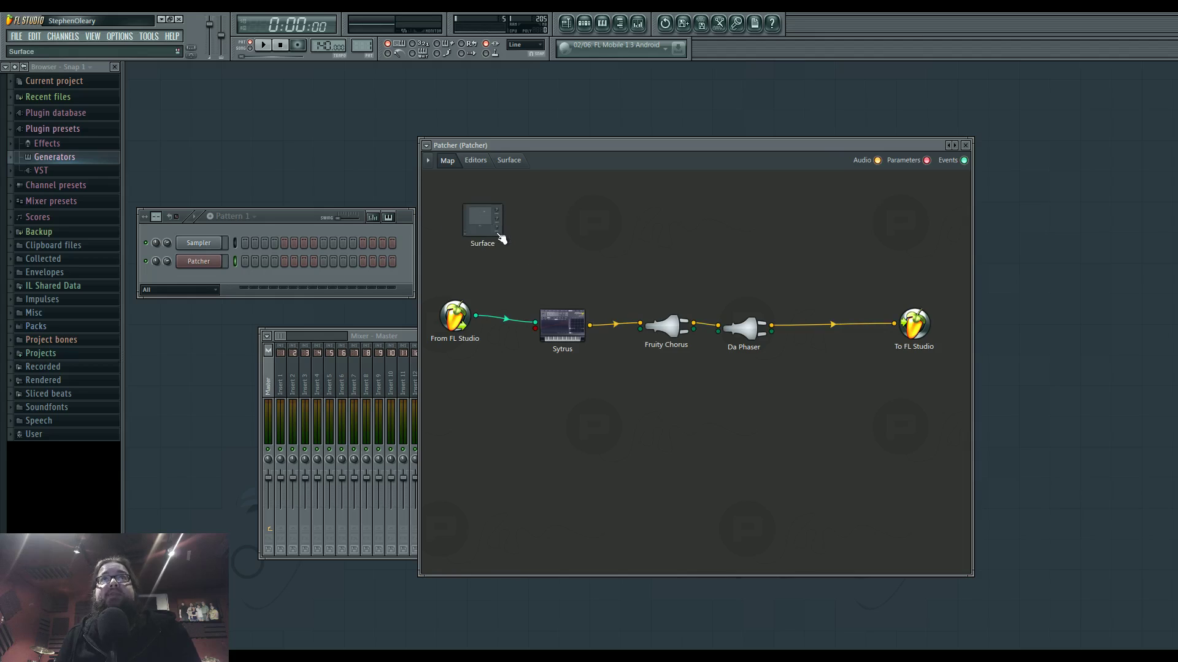
View Patcher's empty surface, and load Control Surface into the first effect slot of mixer Insert 1 with the slot disabled.
{"action": "left_click", "coordinate": [514, 162]}
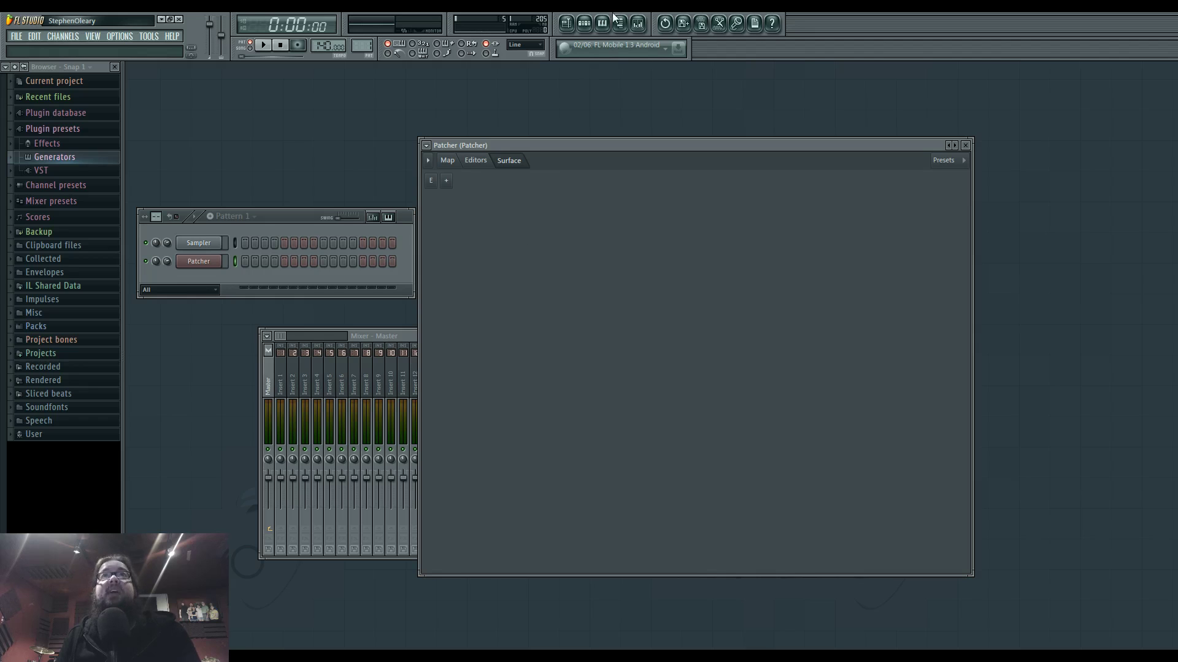
{"action": "left_click", "coordinate": [638, 24]}
{"action": "left_click", "coordinate": [769, 366]}
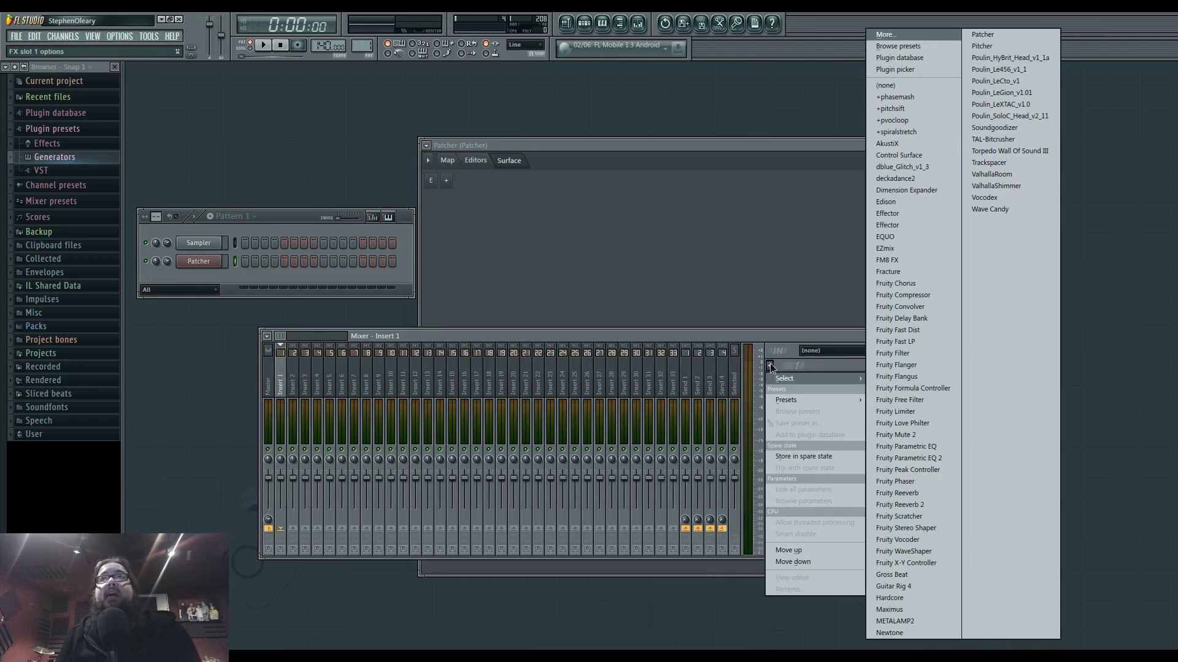
{"action": "left_click", "coordinate": [908, 156]}
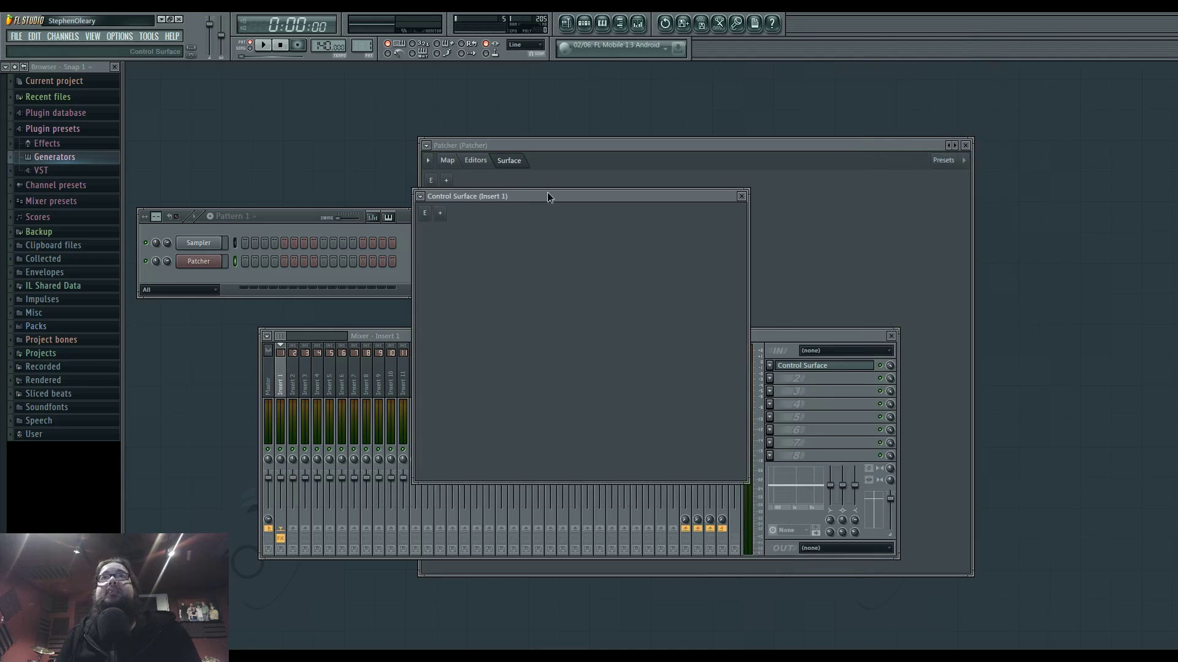
{"action": "left_click_drag", "start_coordinate": [549, 196], "coordinate": [552, 263]}
{"action": "left_click", "coordinate": [879, 367]}
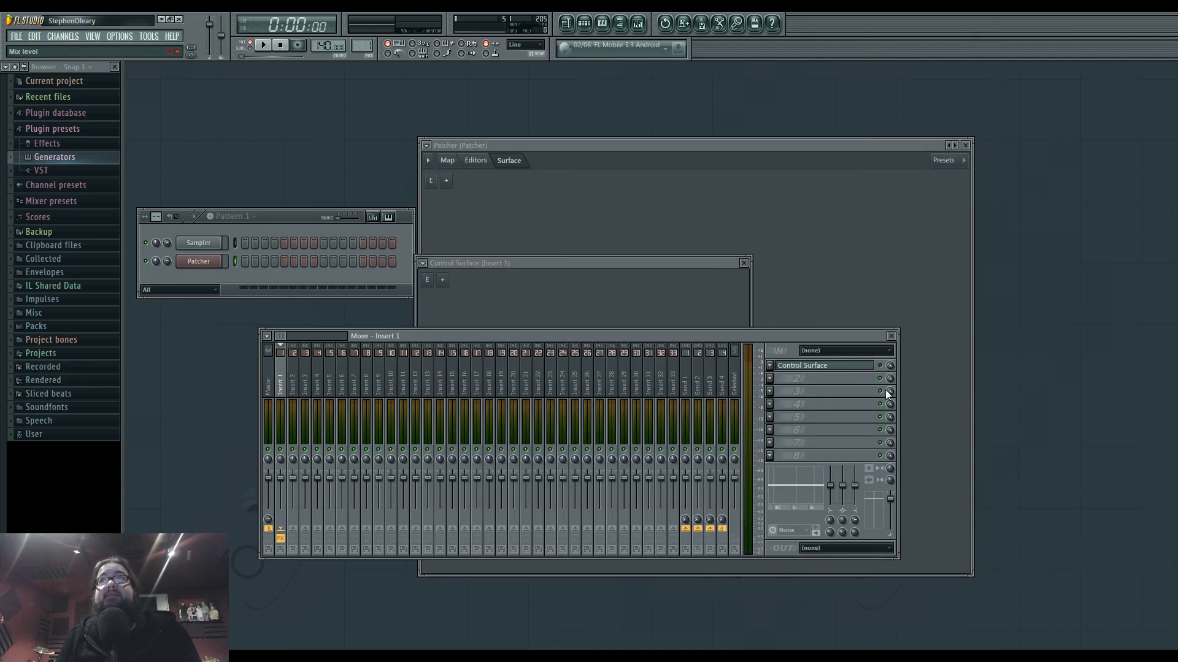
{"action": "left_click", "coordinate": [538, 281]}
{"action": "left_click", "coordinate": [744, 263]}
Add an XY controller to Patcher's surface and leave control editing mode.
{"action": "left_click", "coordinate": [488, 209]}
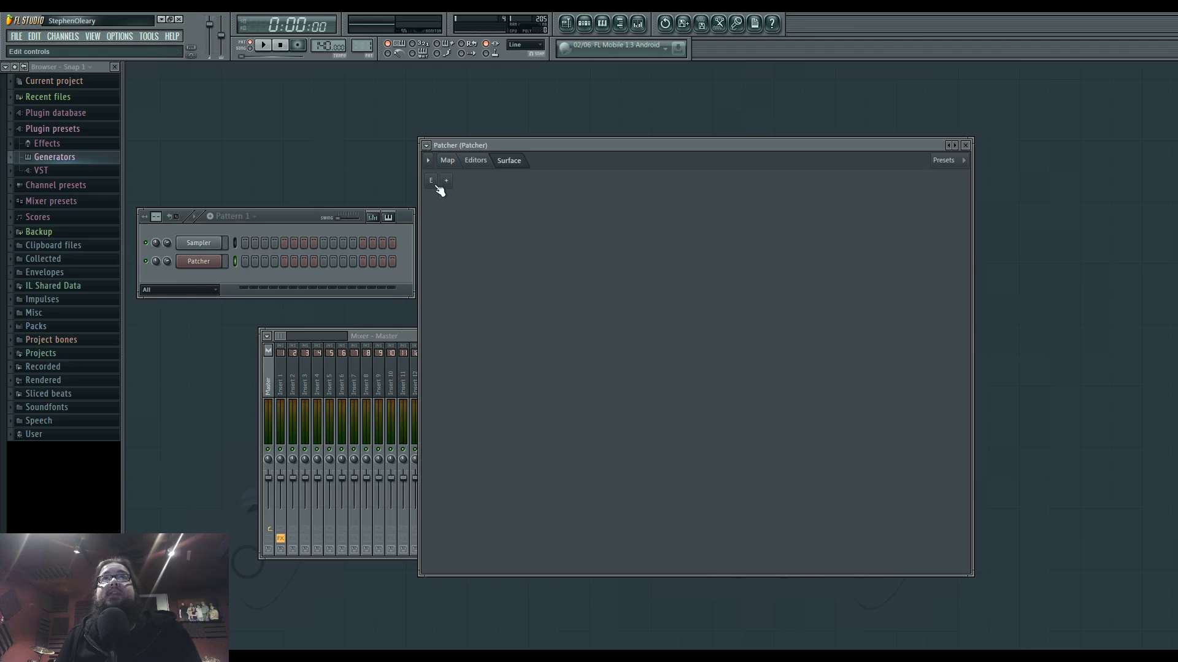
{"action": "left_click", "coordinate": [459, 206]}
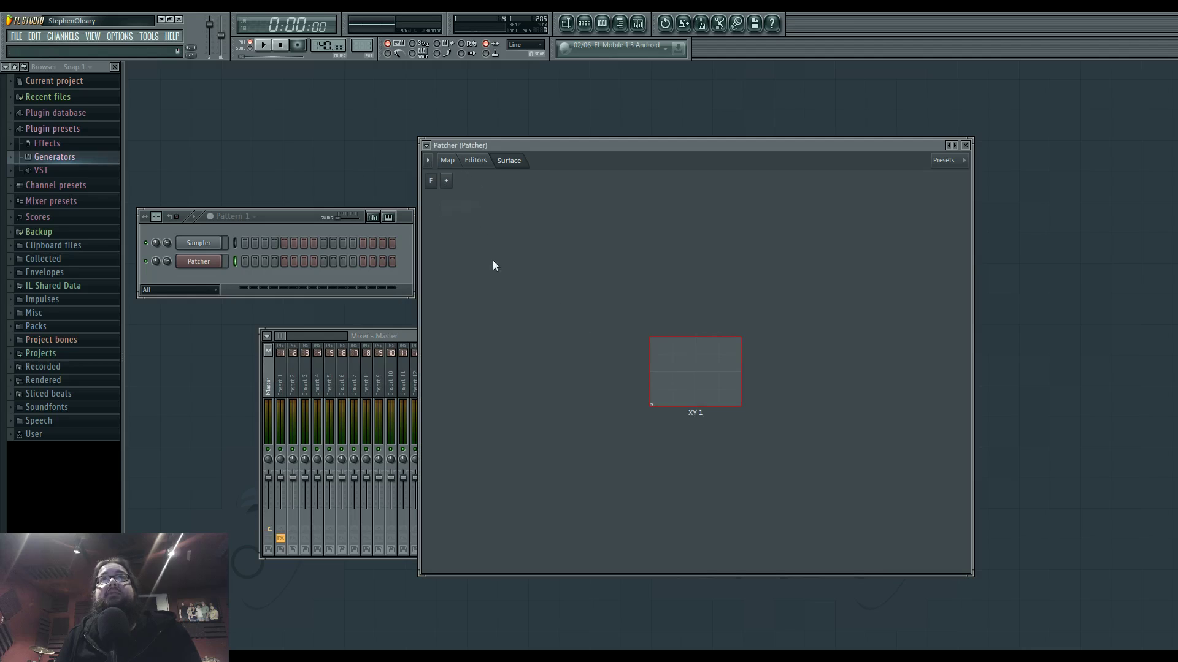
{"action": "left_click", "coordinate": [432, 181]}
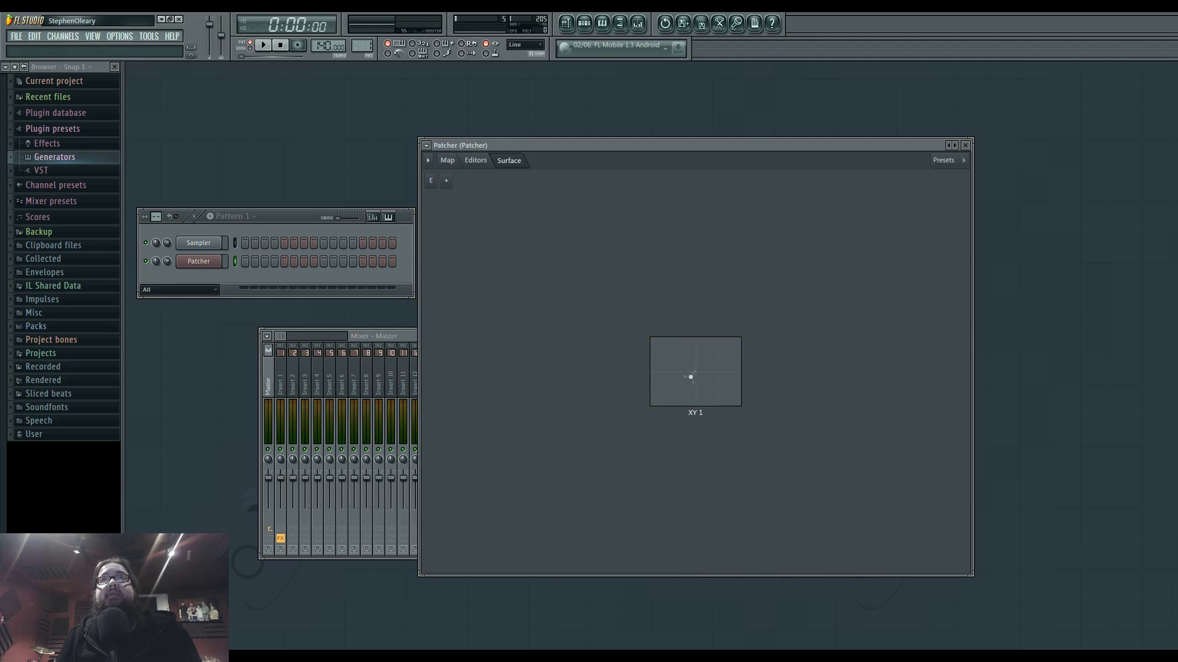
{"action": "left_click", "coordinate": [446, 181]}
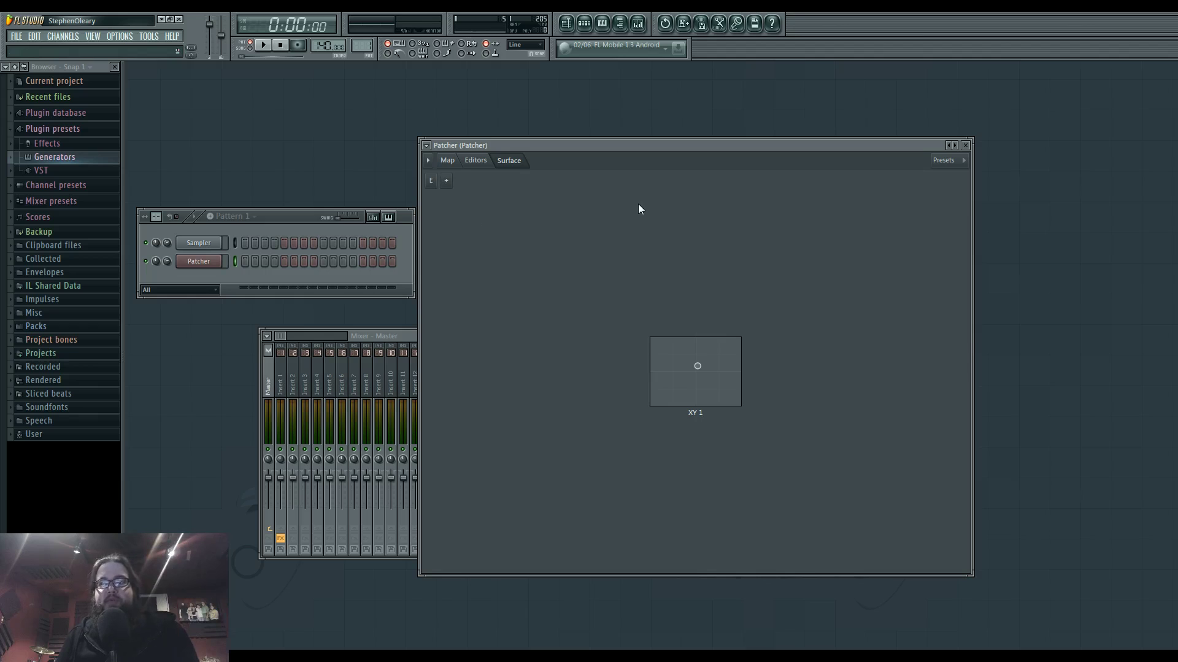
On Patcher's map, connect an output of the Surface's XY controller to Sytrus's activated Modulation X parameter input.
{"action": "left_click", "coordinate": [470, 159]}
{"action": "left_click", "coordinate": [448, 161]}
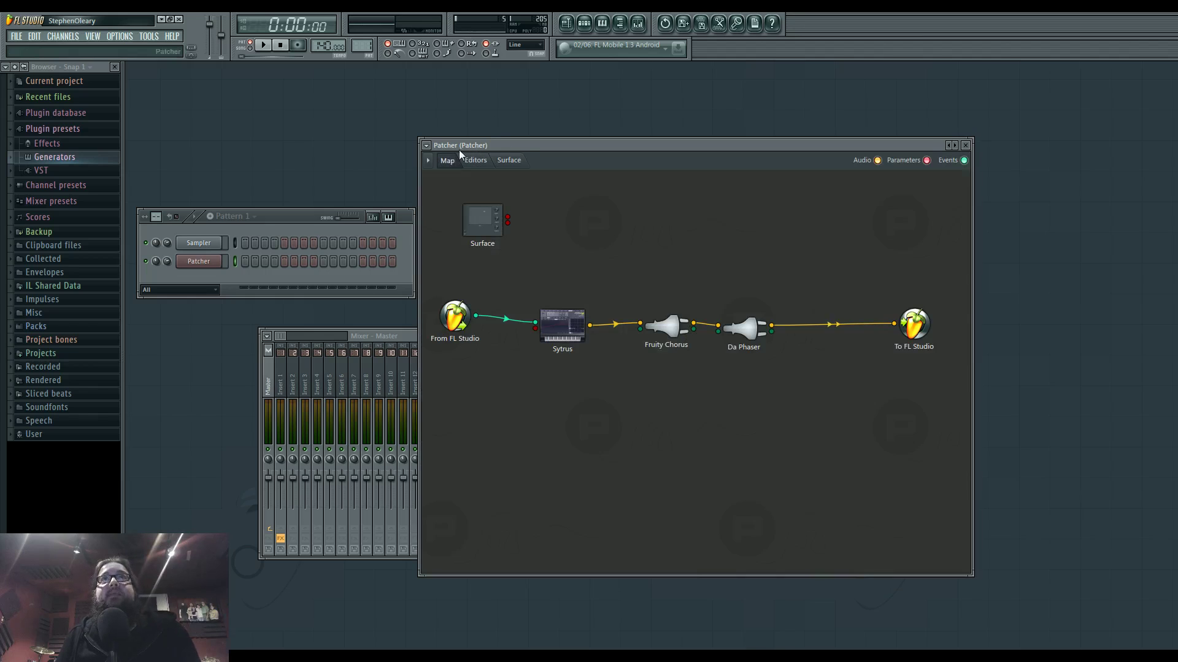
{"action": "left_click", "coordinate": [475, 161]}
{"action": "left_click", "coordinate": [448, 161]}
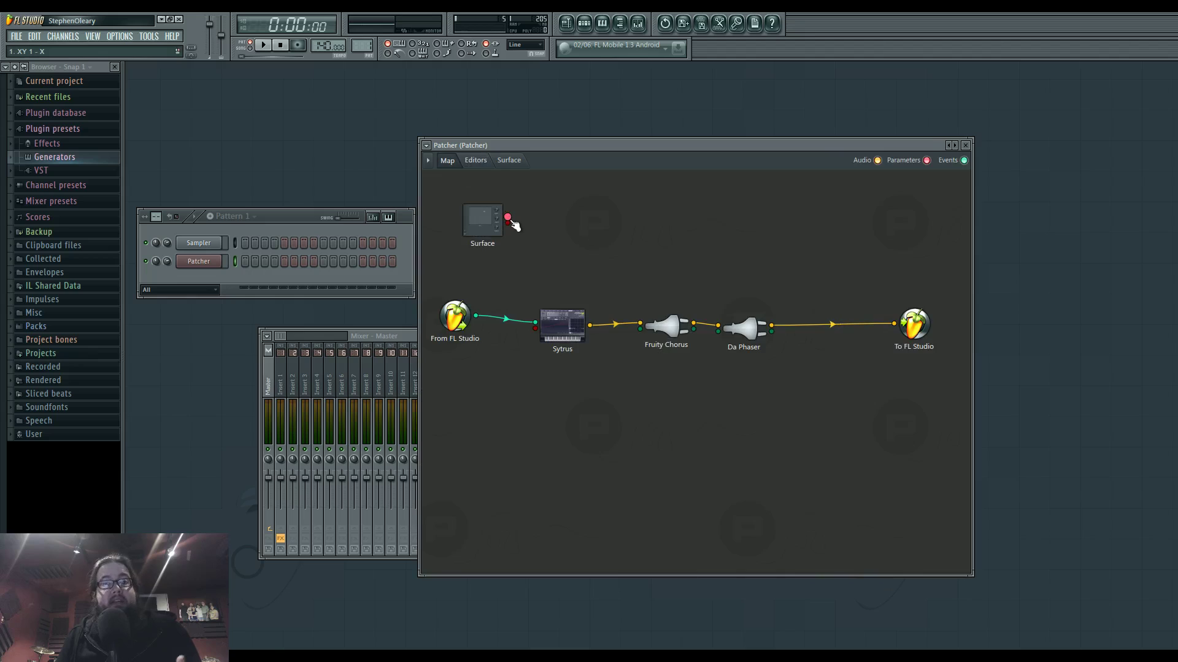
{"action": "left_click_drag", "start_coordinate": [508, 219], "coordinate": [570, 330]}
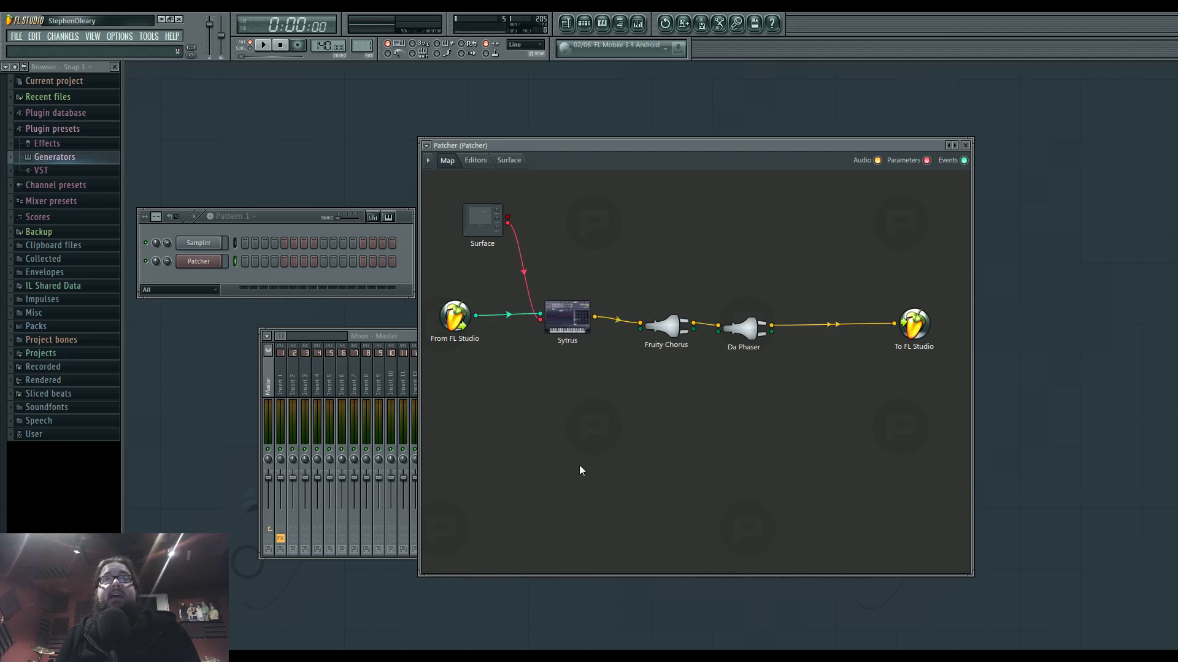
Move Fruity Chorus lower on the map and add a Fruity Peak Controller above it.
{"action": "right_click", "coordinate": [568, 442]}
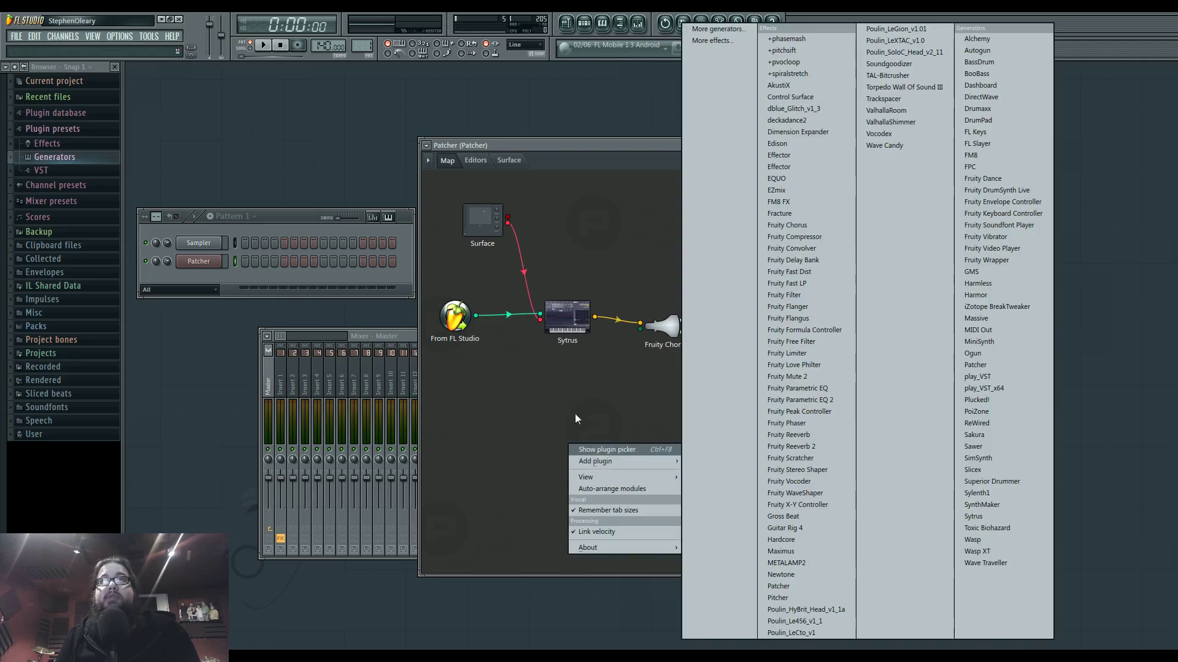
{"action": "left_click", "coordinate": [575, 415]}
{"action": "left_click_drag", "start_coordinate": [666, 326], "coordinate": [652, 358]}
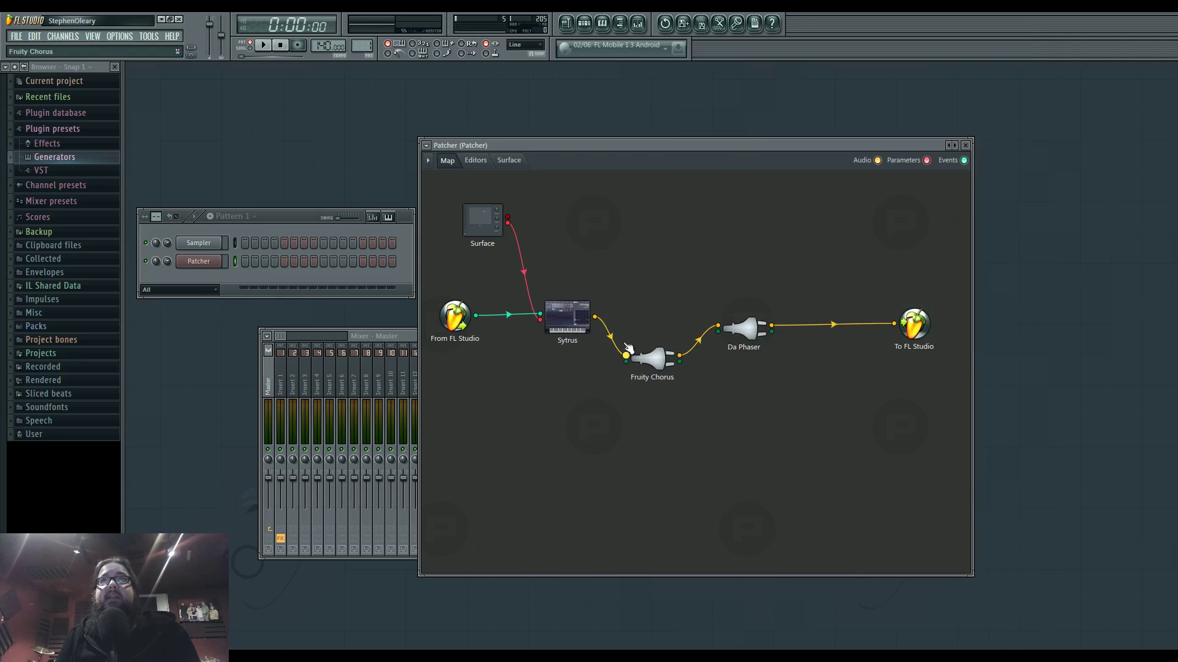
{"action": "right_click", "coordinate": [632, 251]}
{"action": "mouse_move", "coordinate": [647, 268]}
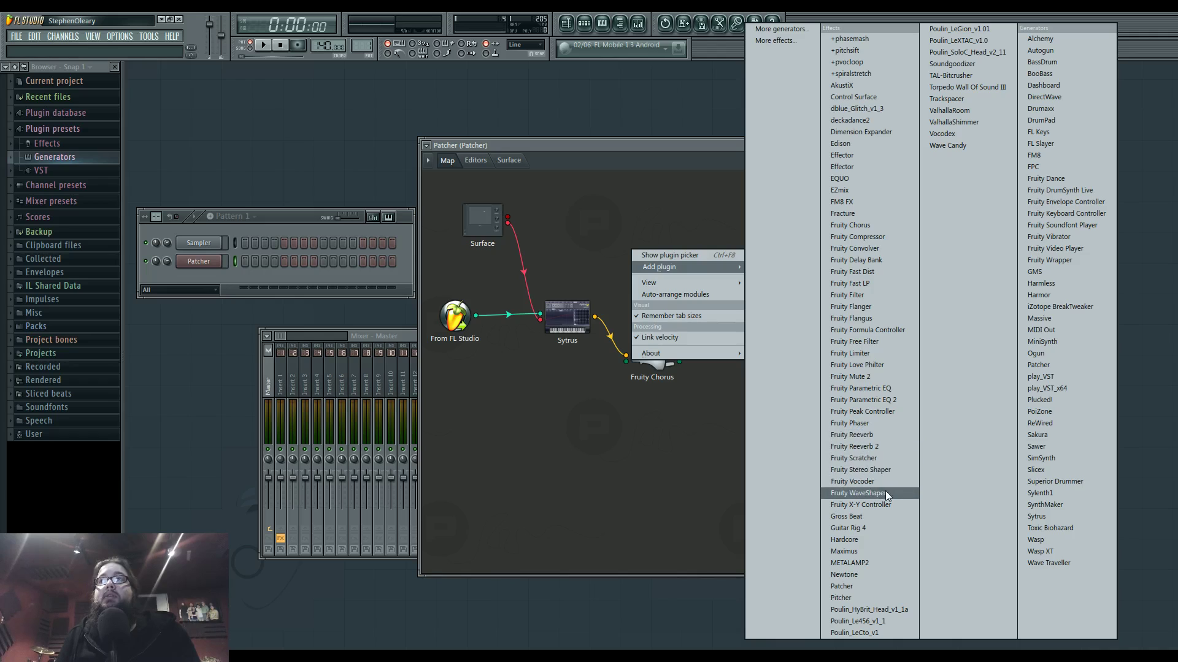
{"action": "left_click", "coordinate": [878, 412]}
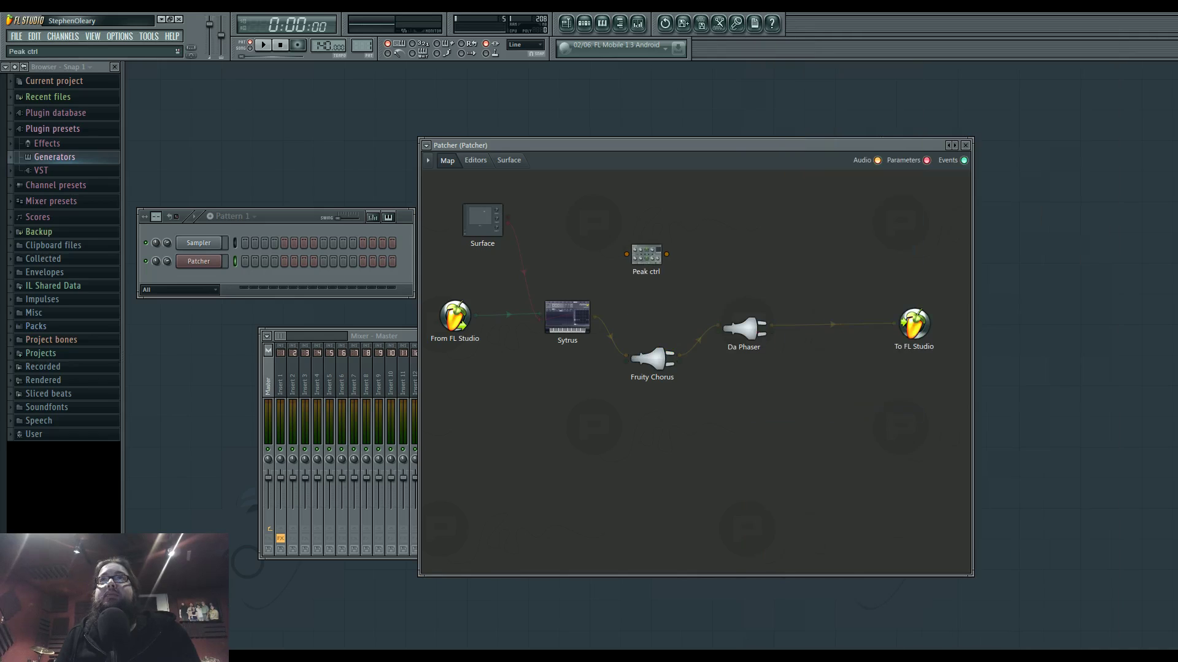
Route Sytrus's audio output into Peak ctrl as well and nudge the Peak ctrl module on the map.
{"action": "left_click_drag", "start_coordinate": [594, 316], "coordinate": [740, 258]}
{"action": "left_click_drag", "start_coordinate": [662, 273], "coordinate": [655, 266]}
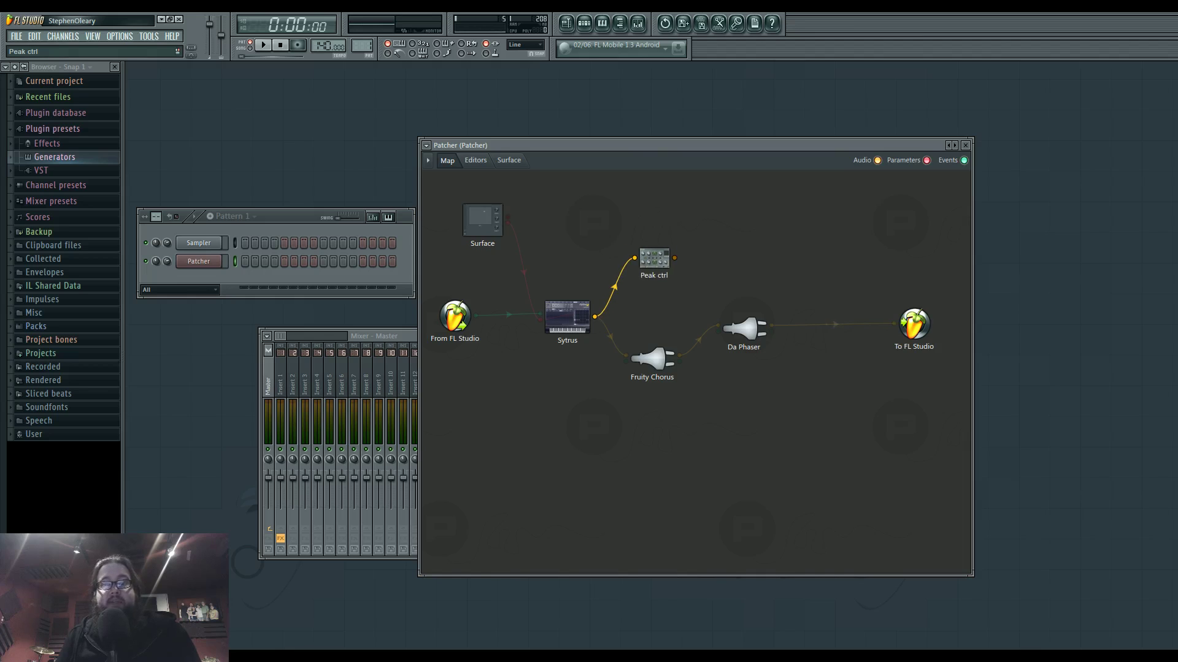
{"action": "left_click_drag", "start_coordinate": [656, 266], "coordinate": [656, 265]}
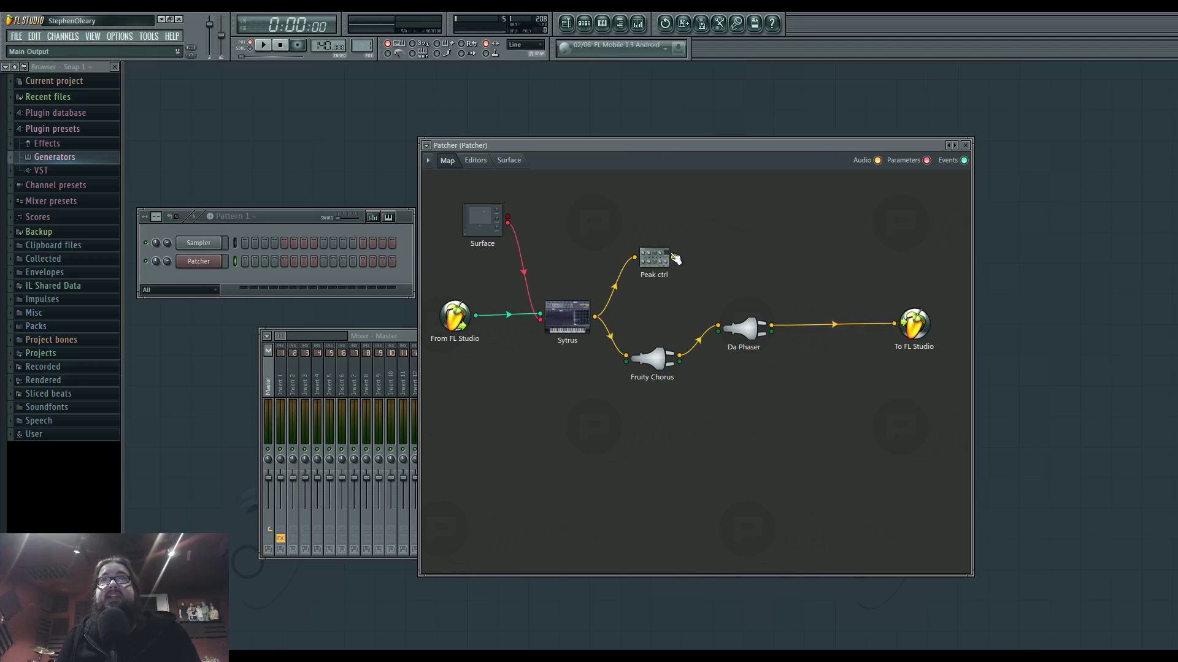
View the Peak Controller's editor and activate all of its controller outputs on the map.
{"action": "right_click", "coordinate": [657, 256]}
{"action": "left_click", "coordinate": [668, 264]}
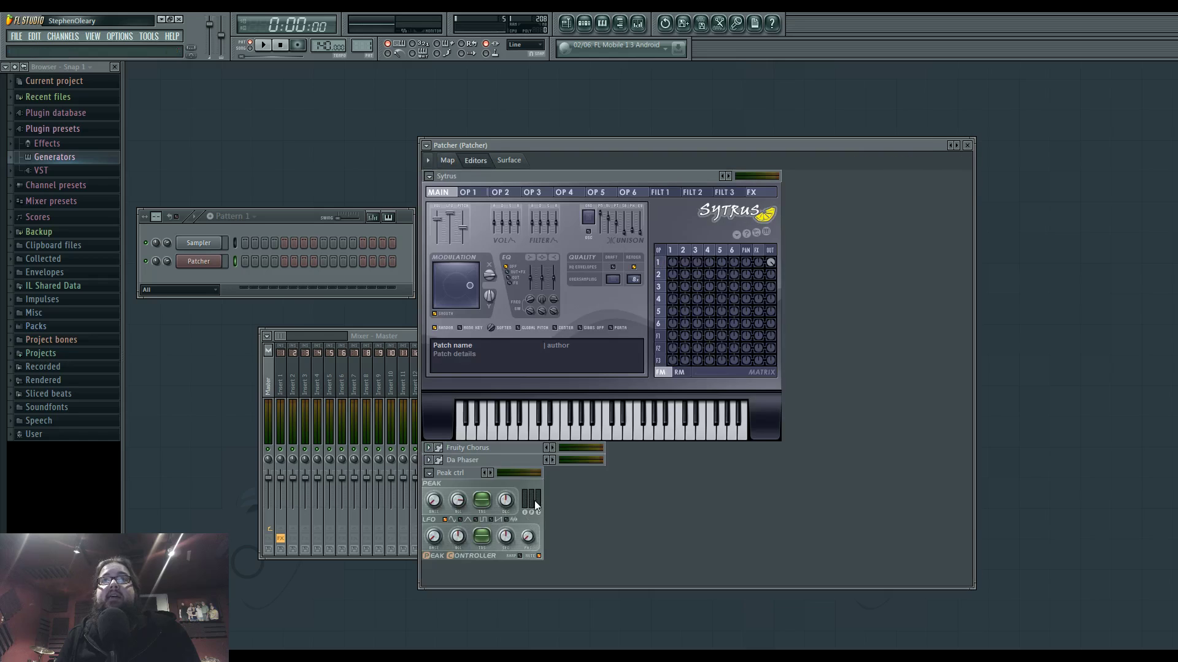
{"action": "left_click", "coordinate": [447, 161]}
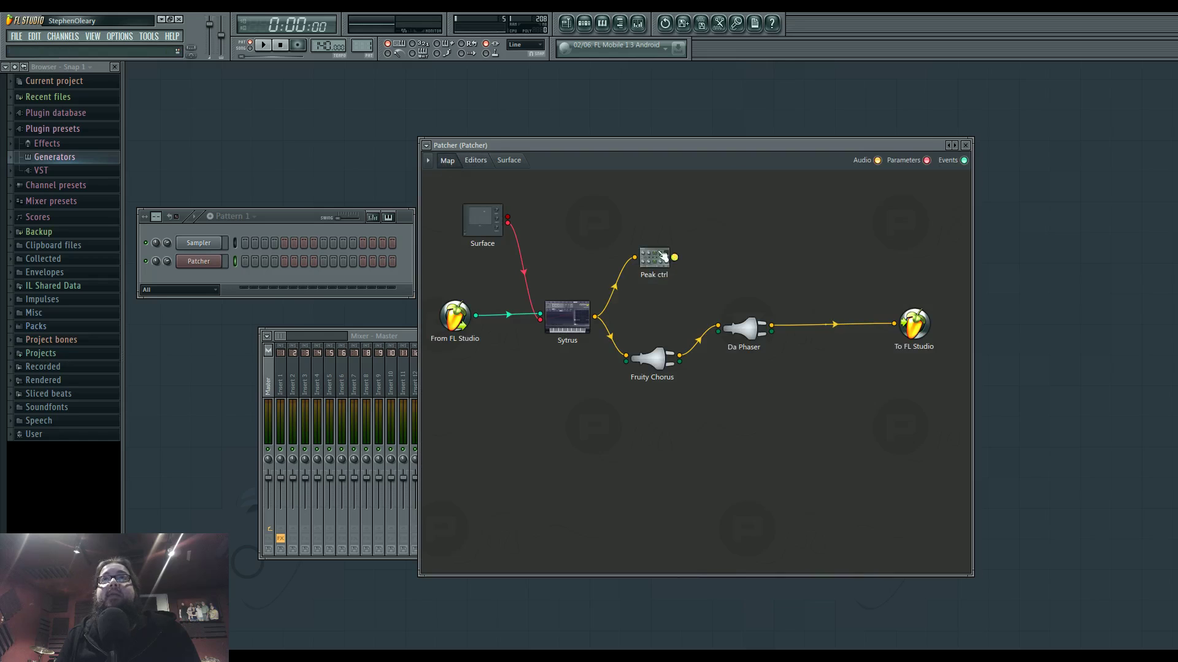
{"action": "right_click", "coordinate": [656, 261]}
{"action": "mouse_move", "coordinate": [693, 339]}
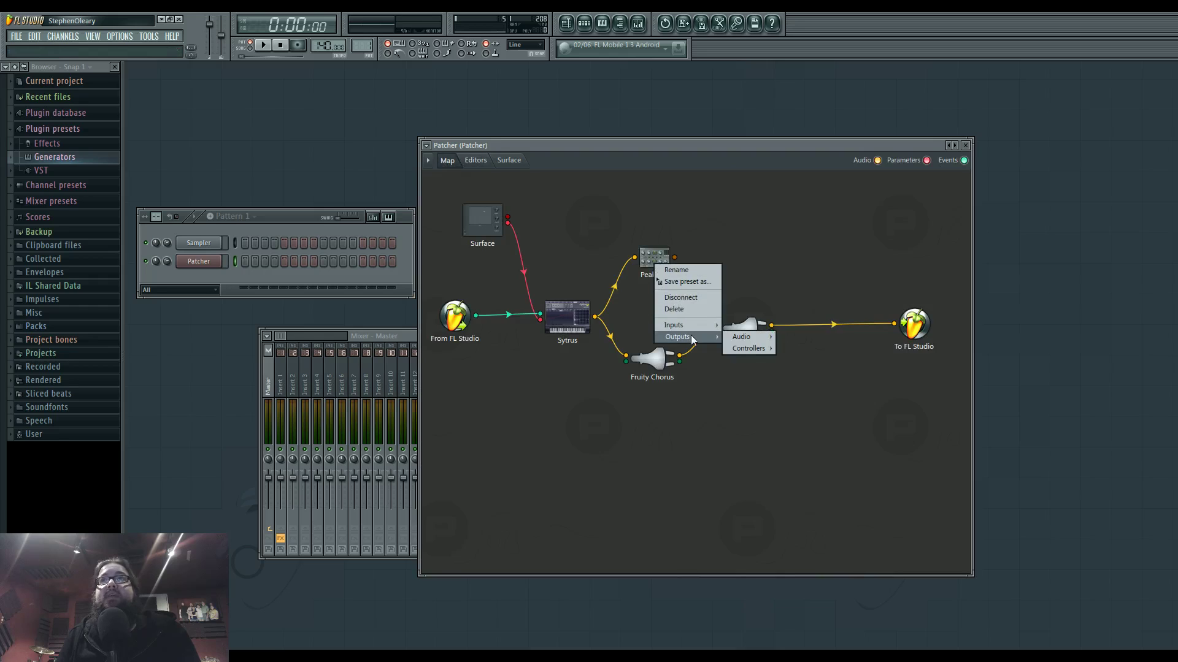
{"action": "mouse_move", "coordinate": [742, 349]}
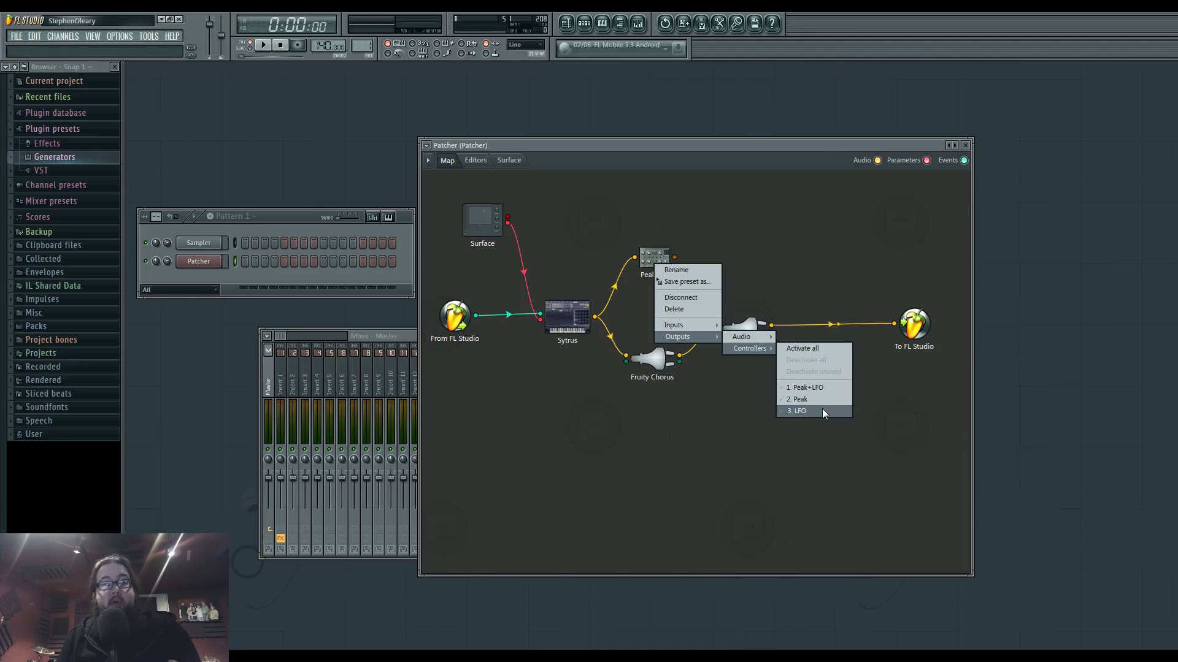
{"action": "left_click", "coordinate": [819, 348]}
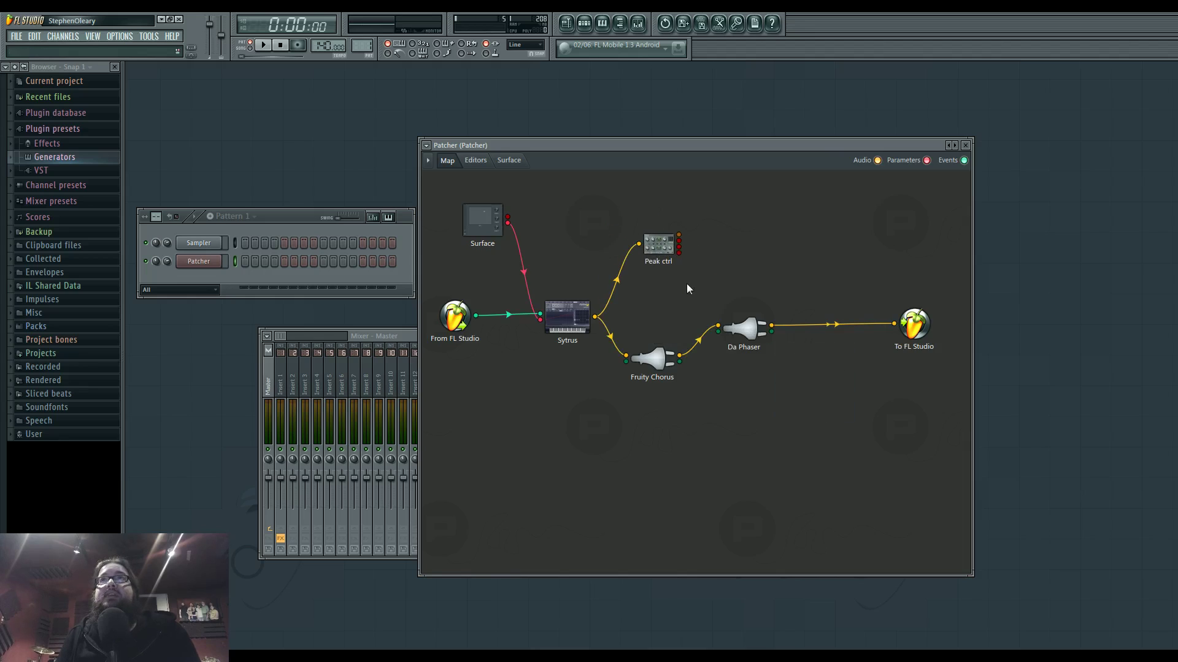
Activate Sytrus's Modulation Y knob as a Patcher parameter and return to the map.
{"action": "double_click", "coordinate": [568, 317]}
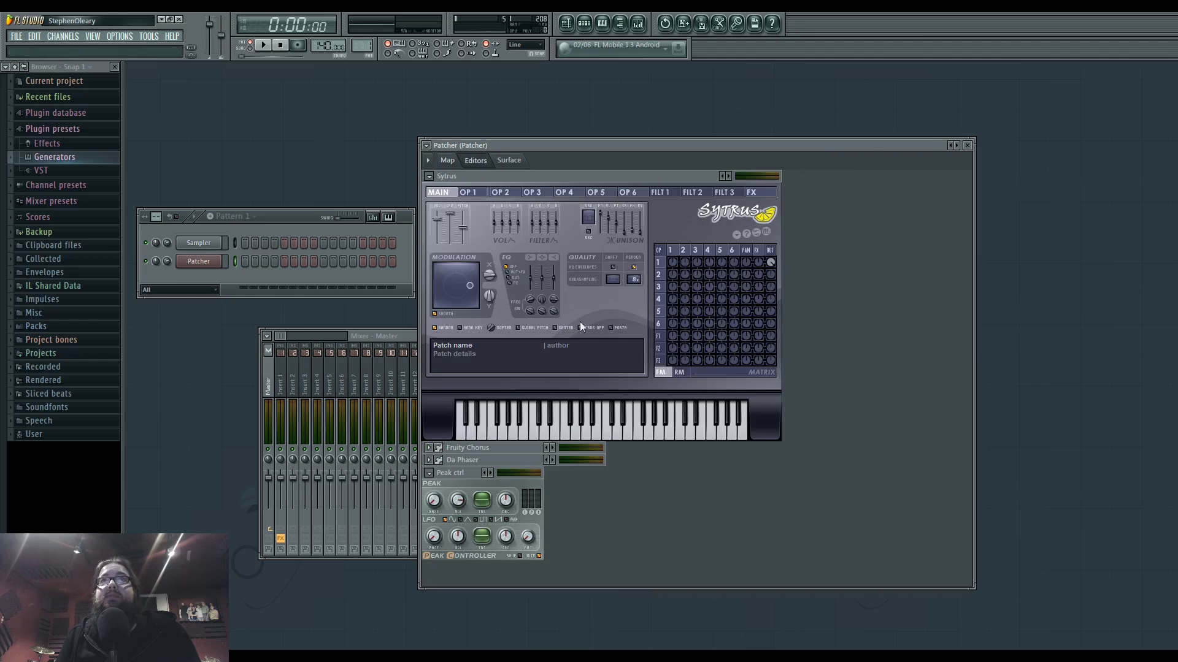
{"action": "right_click", "coordinate": [489, 297]}
{"action": "left_click", "coordinate": [509, 324]}
{"action": "left_click", "coordinate": [447, 160]}
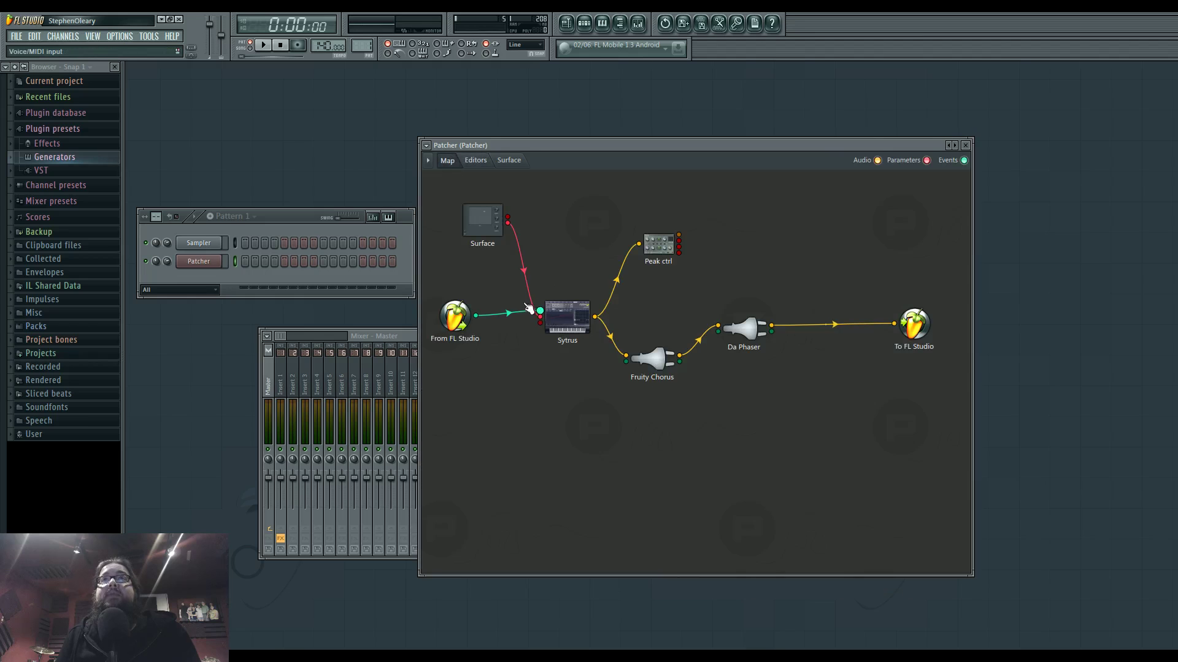
Try to link Peak ctrl to Sytrus's new parameter input, repositioning both modules on the map.
{"action": "left_click_drag", "start_coordinate": [539, 322], "coordinate": [676, 279]}
{"action": "left_click_drag", "start_coordinate": [659, 245], "coordinate": [593, 247]}
{"action": "left_click_drag", "start_coordinate": [548, 324], "coordinate": [621, 253]}
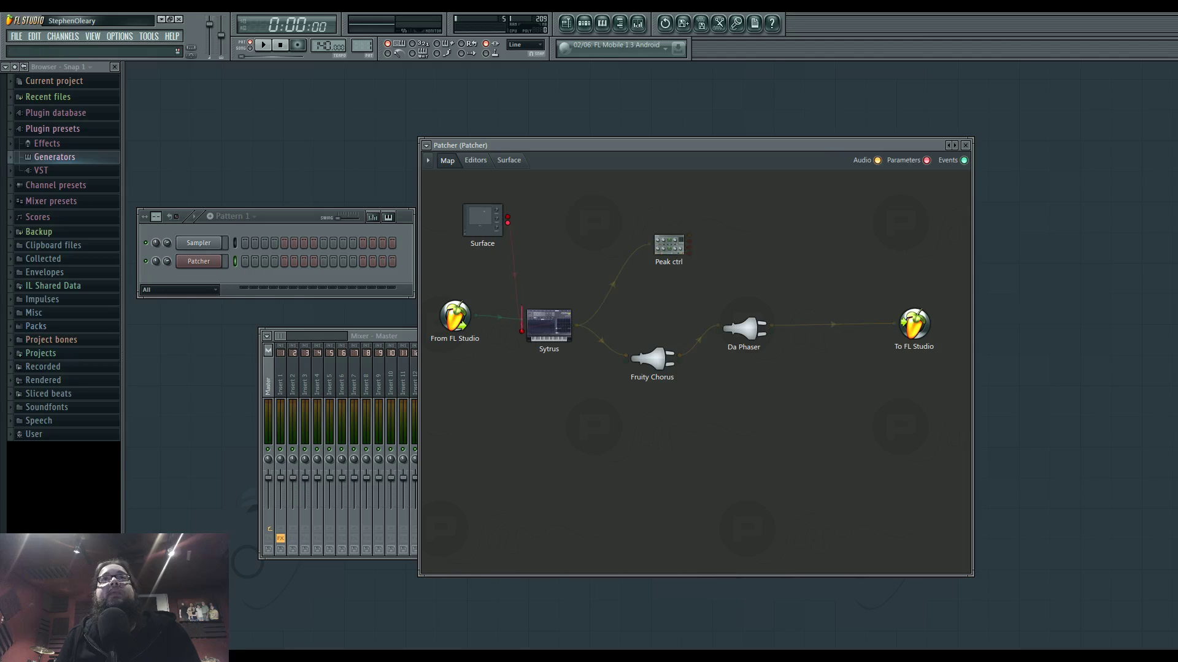
{"action": "left_click_drag", "start_coordinate": [559, 324], "coordinate": [597, 328]}
{"action": "left_click_drag", "start_coordinate": [670, 245], "coordinate": [678, 257]}
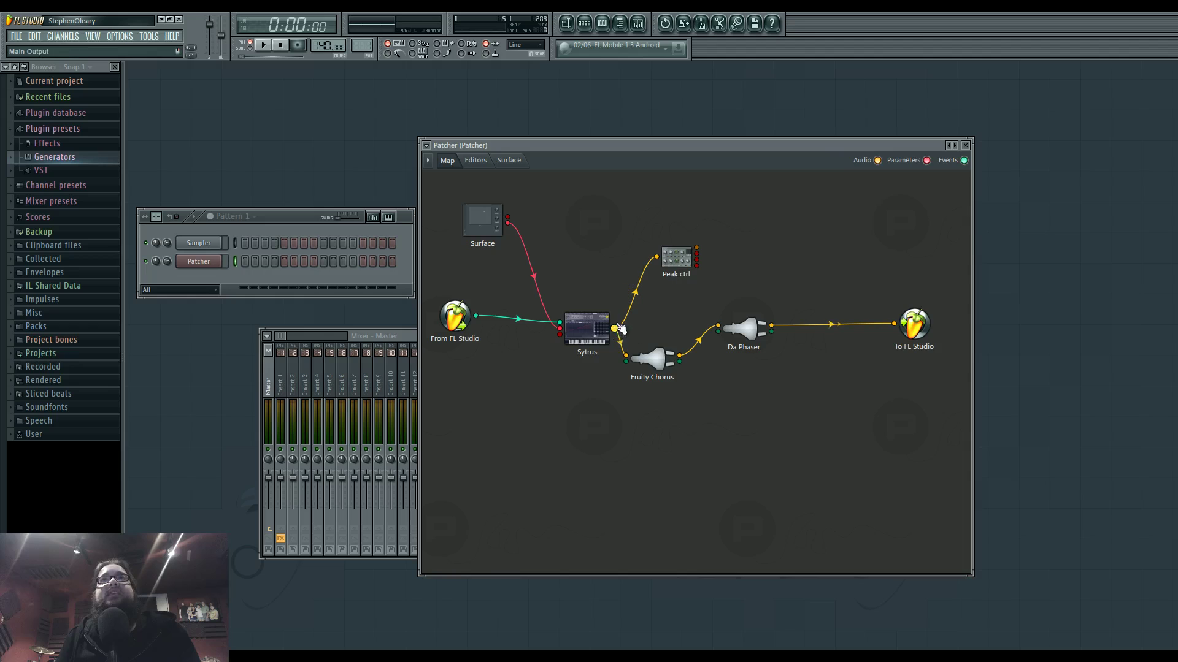
{"action": "left_click_drag", "start_coordinate": [586, 333], "coordinate": [565, 338]}
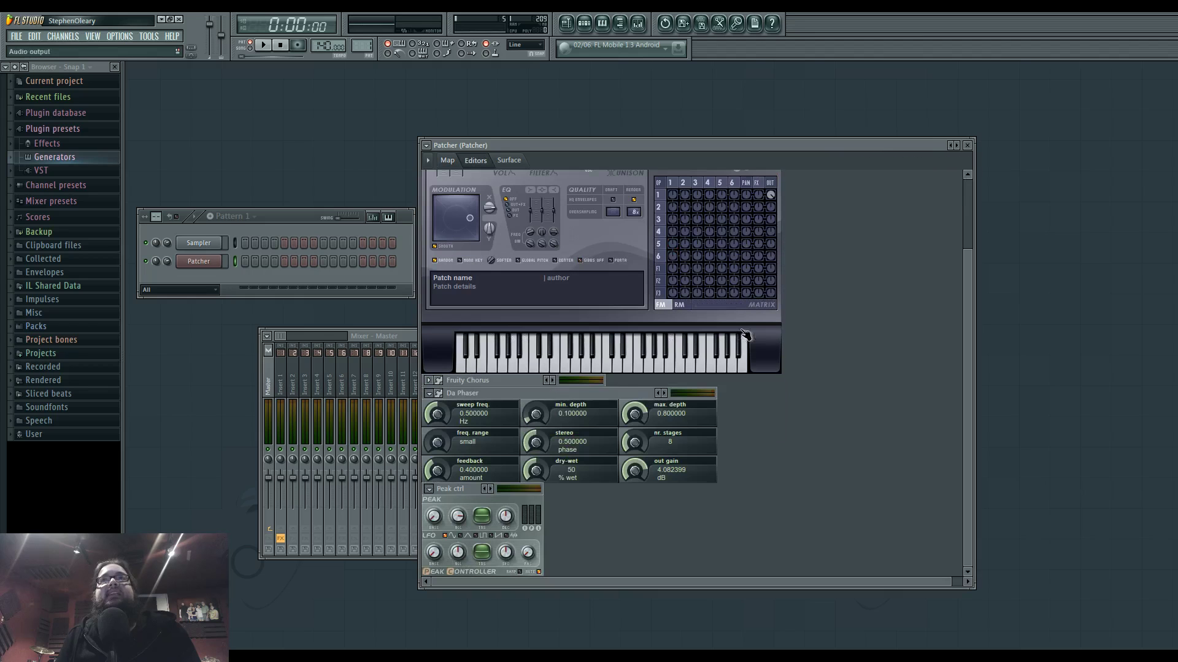
Activate Fruity Chorus's Depth as a Patcher parameter and link Peak ctrl's LFO output to it.
{"action": "double_click", "coordinate": [749, 331]}
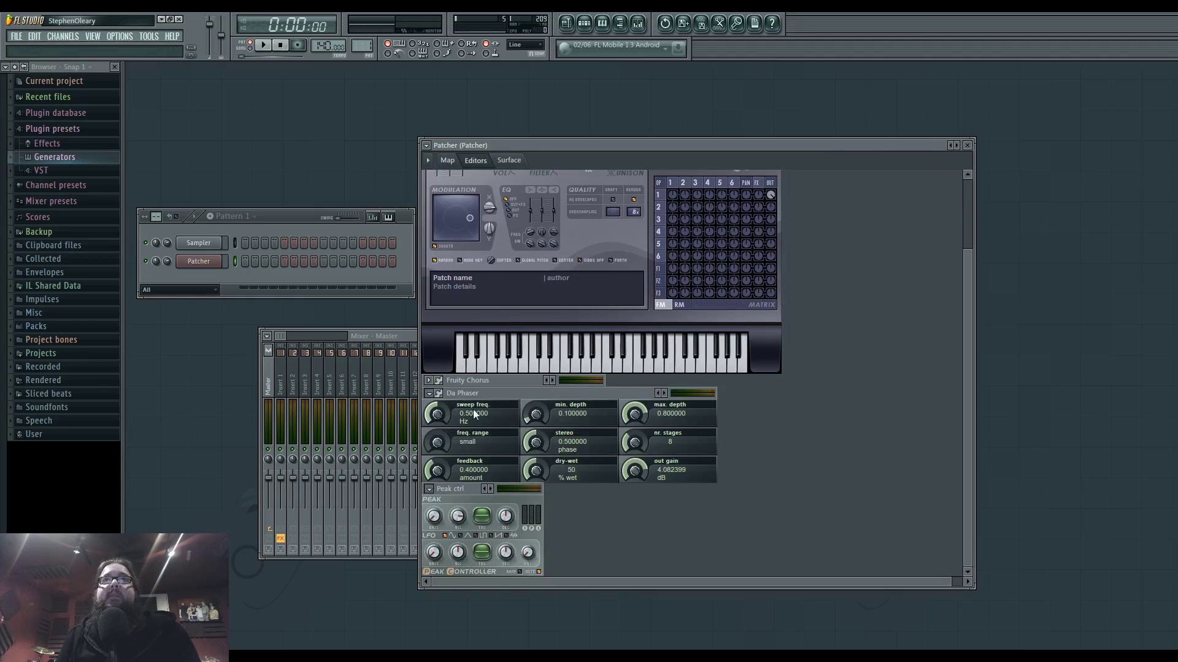
{"action": "left_click", "coordinate": [447, 160]}
{"action": "double_click", "coordinate": [749, 331]}
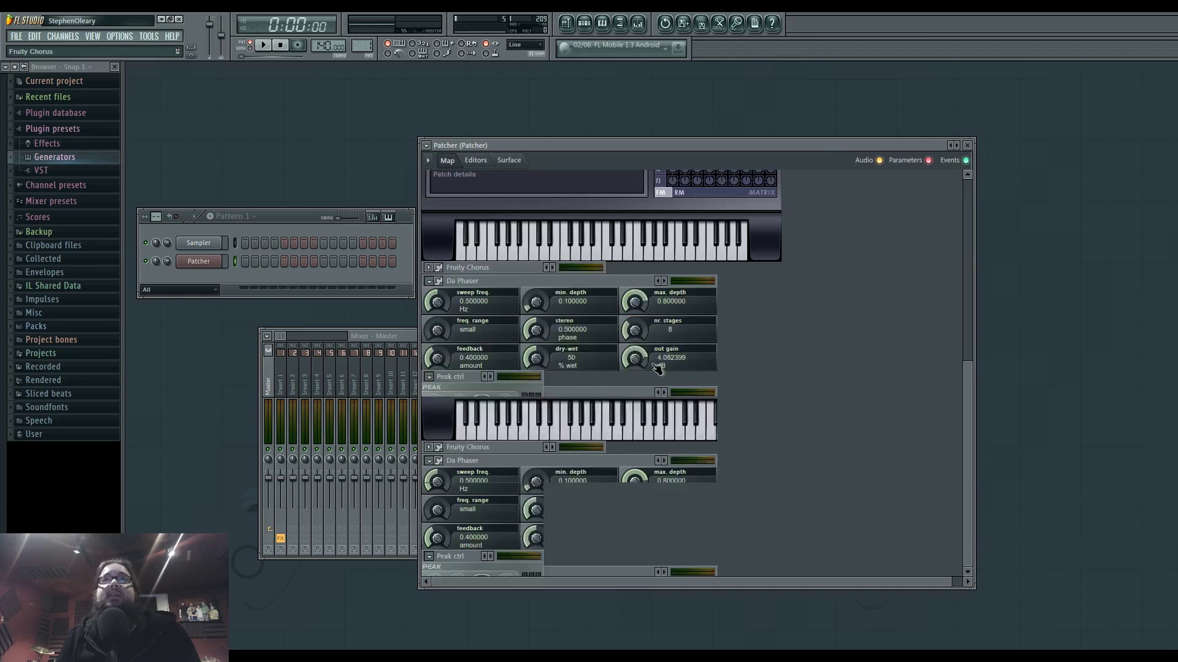
{"action": "right_click", "coordinate": [528, 294]}
{"action": "left_click", "coordinate": [574, 313]}
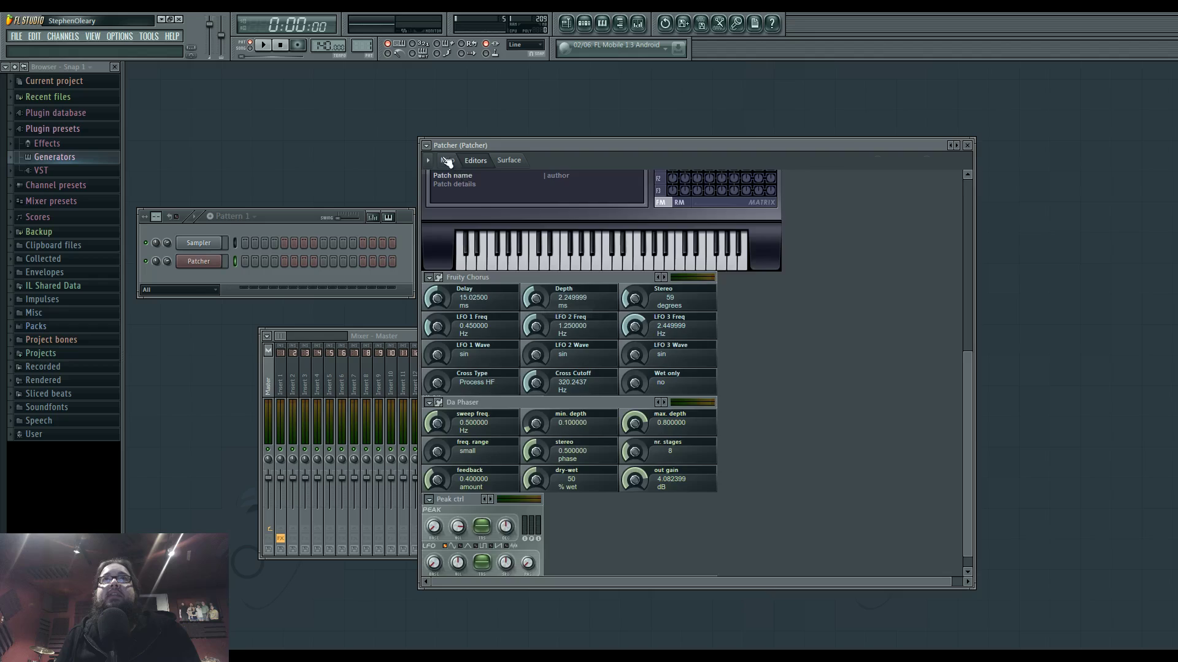
{"action": "left_click", "coordinate": [447, 160]}
{"action": "left_click_drag", "start_coordinate": [625, 364], "coordinate": [663, 360]}
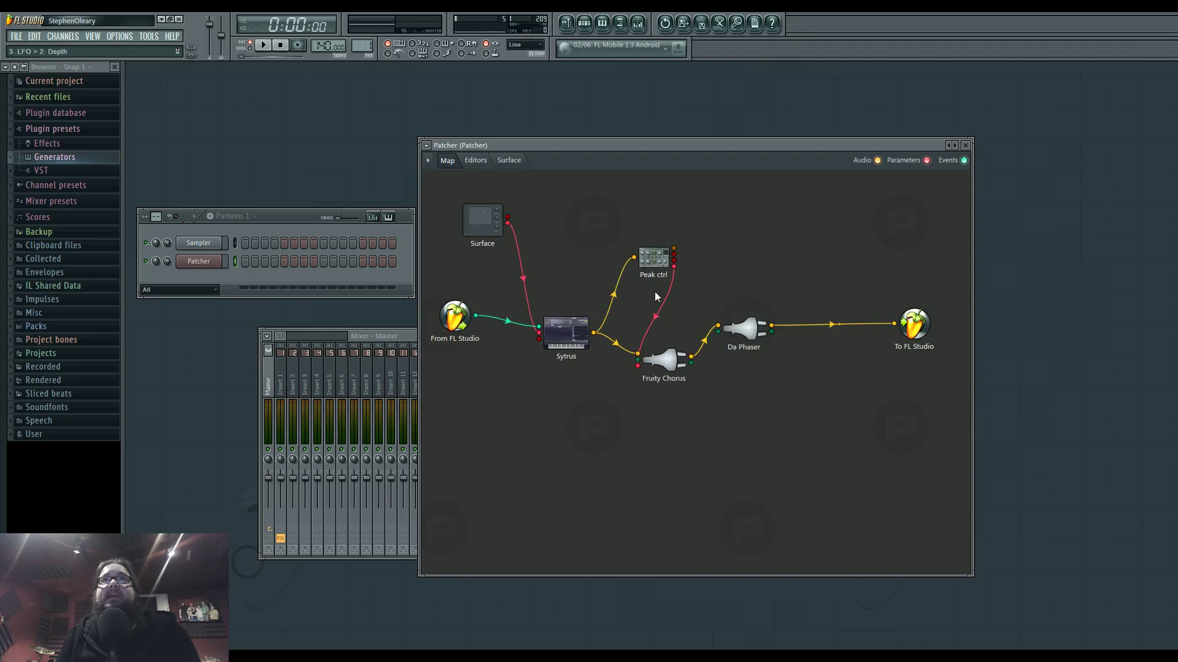
Rearrange Sytrus, Peak ctrl, Fruity Chorus and Da Phaser, placing Peak ctrl above the audio link between Sytrus and Fruity Chorus.
{"action": "left_click_drag", "start_coordinate": [653, 258], "coordinate": [652, 264]}
{"action": "left_click_drag", "start_coordinate": [568, 347], "coordinate": [550, 362]}
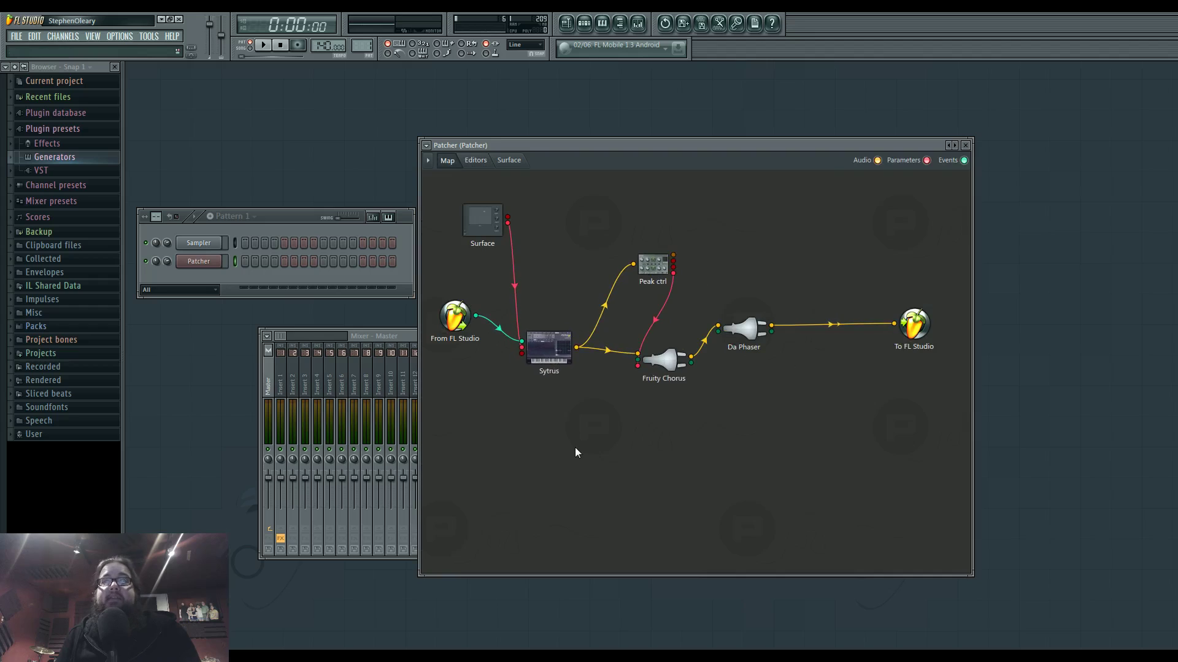
{"action": "left_click_drag", "start_coordinate": [744, 329], "coordinate": [763, 333]}
{"action": "mouse_move", "coordinate": [664, 360]}
{"action": "left_mouse_down"}
{"action": "mouse_move", "coordinate": [690, 360]}
{"action": "mouse_move", "coordinate": [665, 380]}
{"action": "left_mouse_up"}
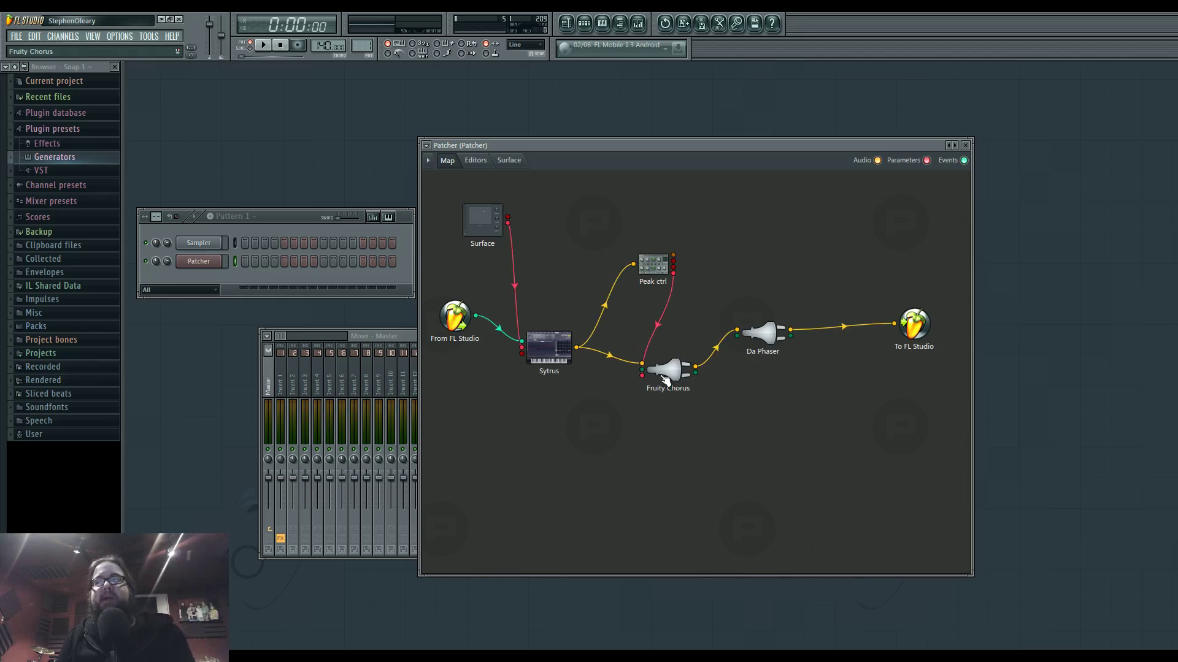
{"action": "left_click_drag", "start_coordinate": [653, 265], "coordinate": [615, 293]}
{"action": "left_click_drag", "start_coordinate": [670, 370], "coordinate": [695, 351]}
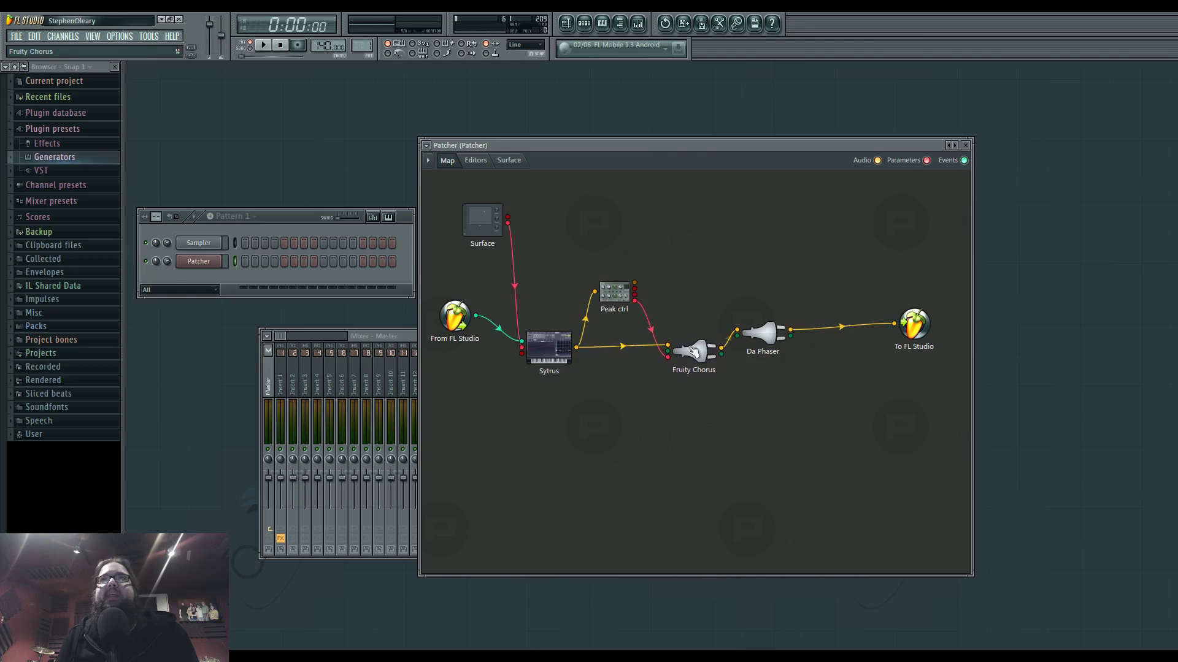
{"action": "left_click_drag", "start_coordinate": [614, 292], "coordinate": [618, 296]}
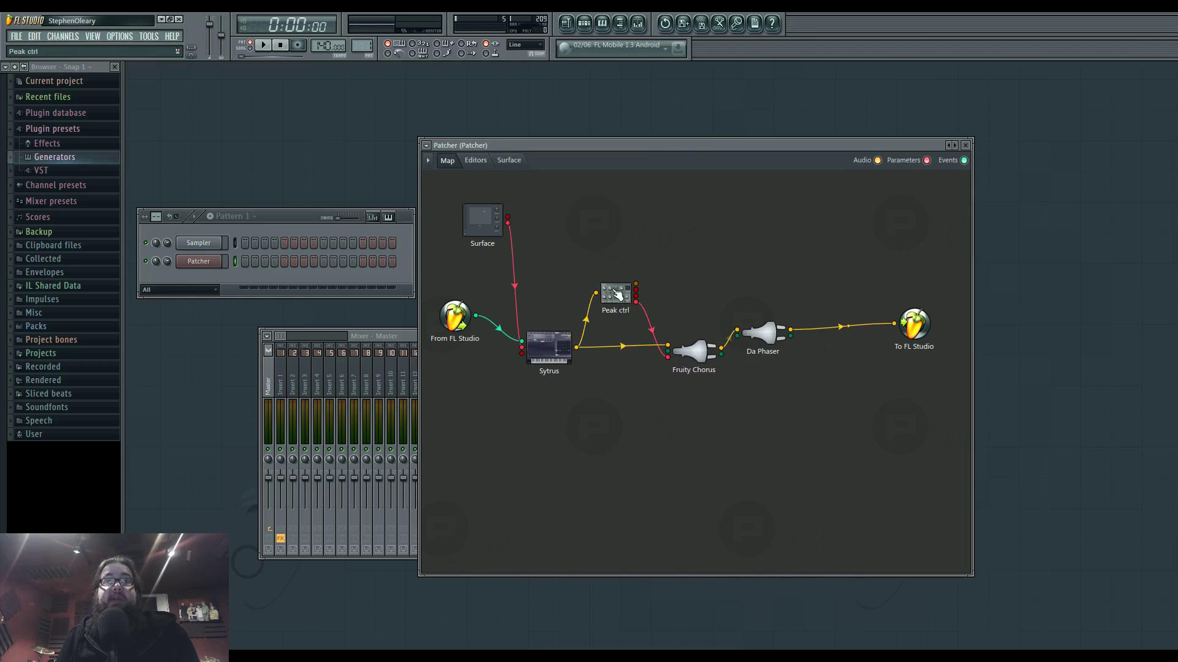
{"action": "left_click_drag", "start_coordinate": [685, 350], "coordinate": [687, 354]}
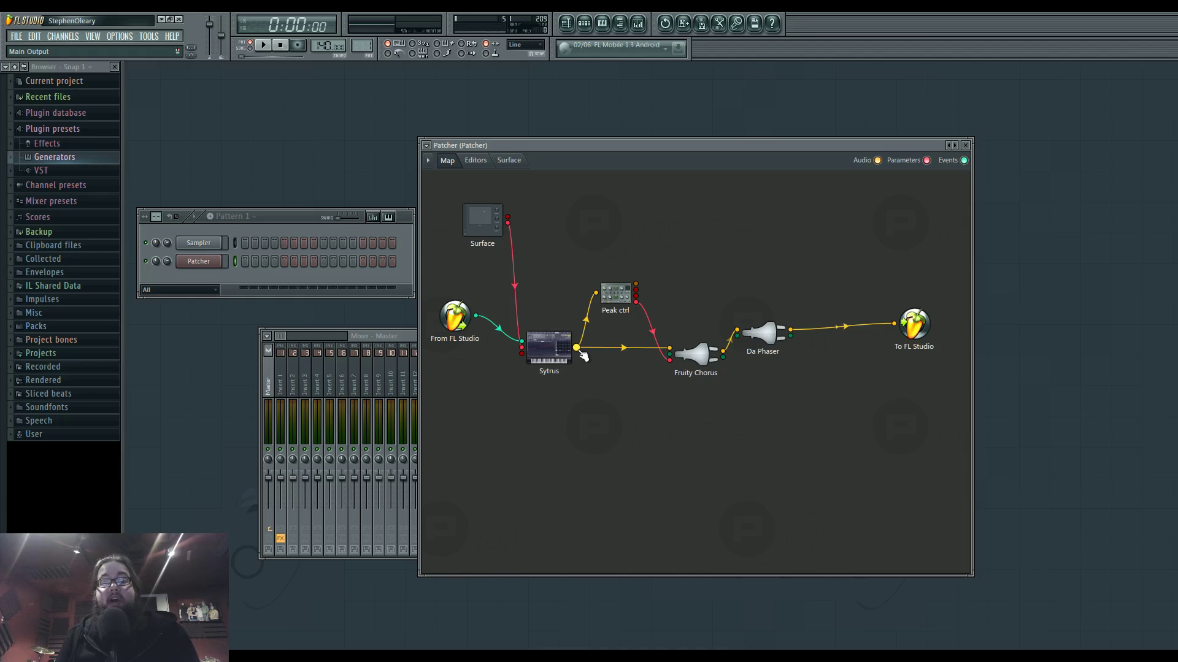
{"action": "left_click_drag", "start_coordinate": [572, 362], "coordinate": [590, 373]}
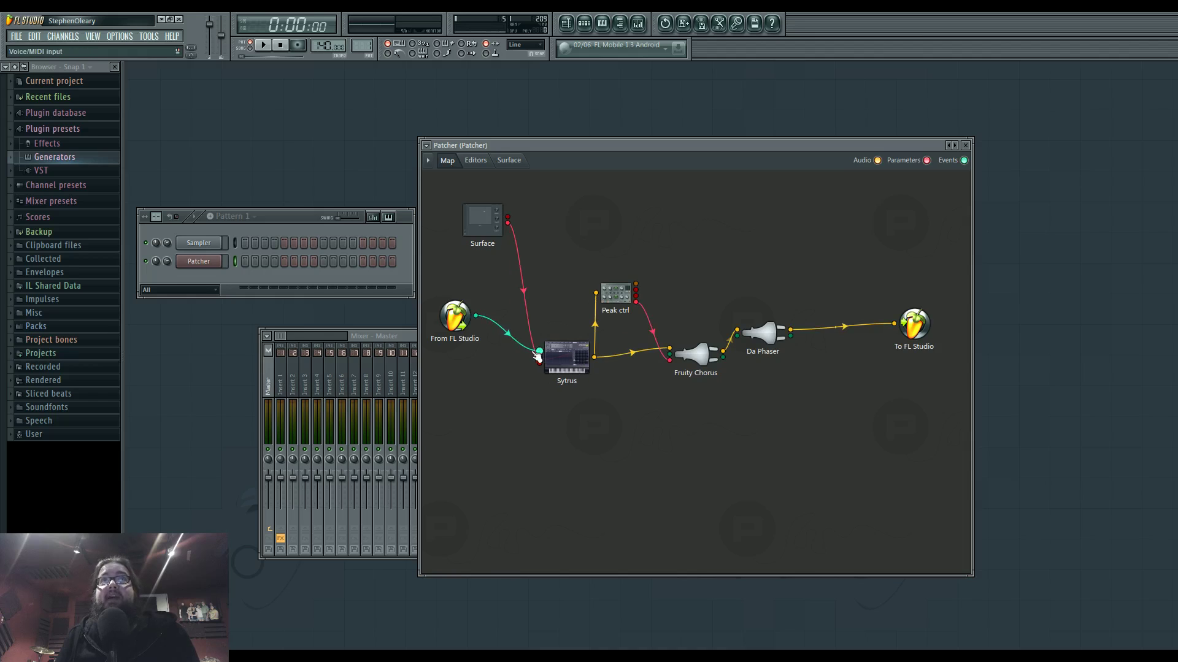
Examine the event outputs offered by the From FL Studio module, including its notes and MIDI ports.
{"action": "right_click", "coordinate": [465, 320]}
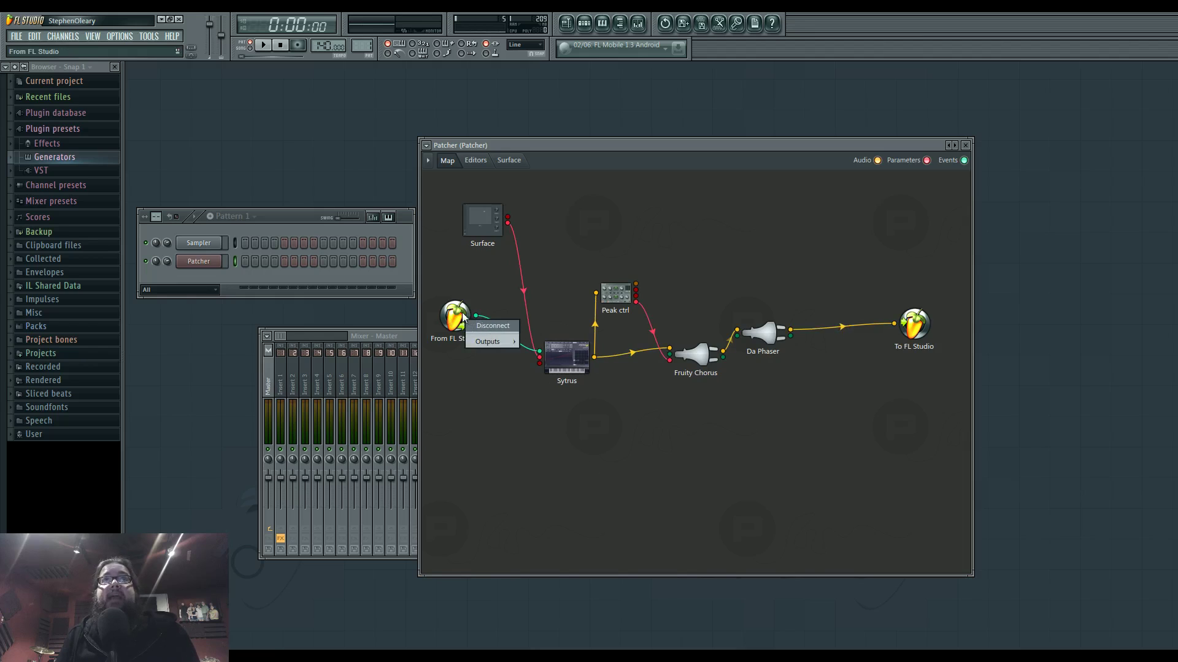
{"action": "mouse_move", "coordinate": [489, 348]}
{"action": "mouse_move", "coordinate": [548, 342]}
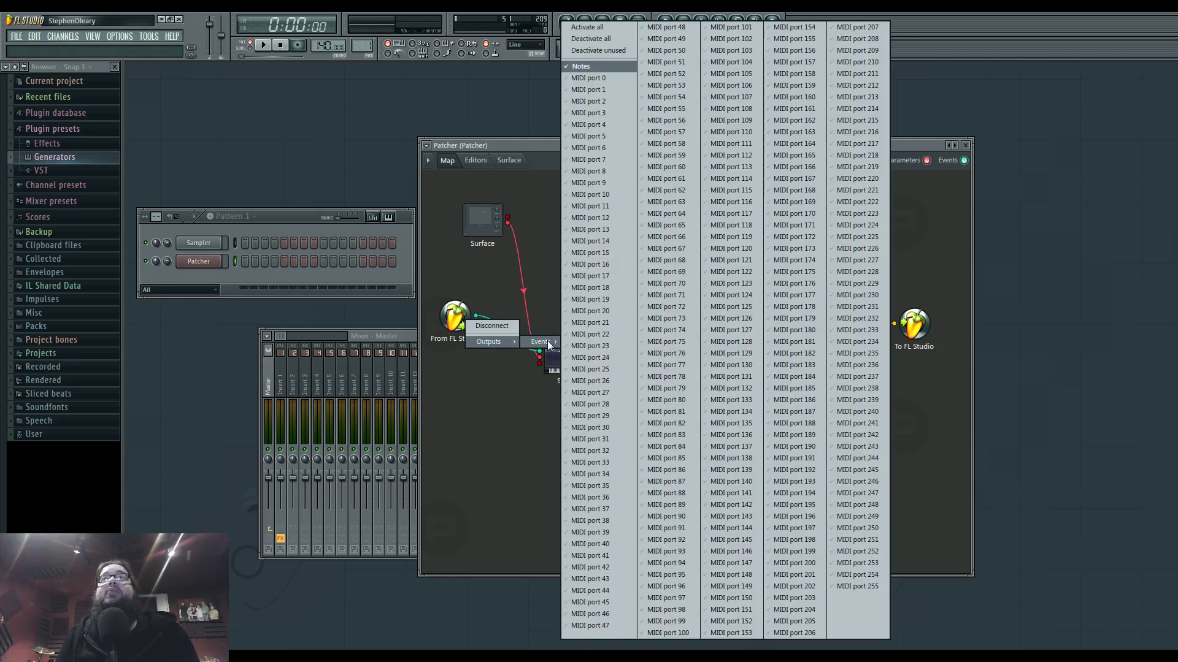
{"action": "left_click", "coordinate": [510, 363]}
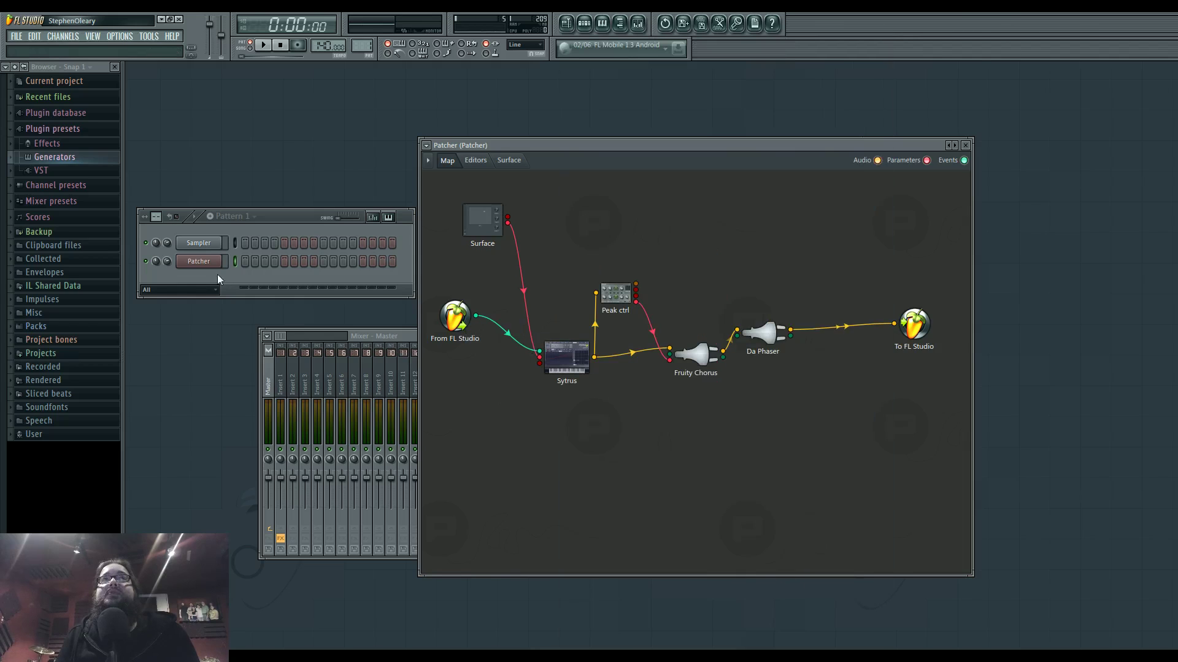
Add a MIDI Out channel to the project and adjust its port number.
{"action": "left_click", "coordinate": [76, 36]}
{"action": "mouse_move", "coordinate": [110, 48]}
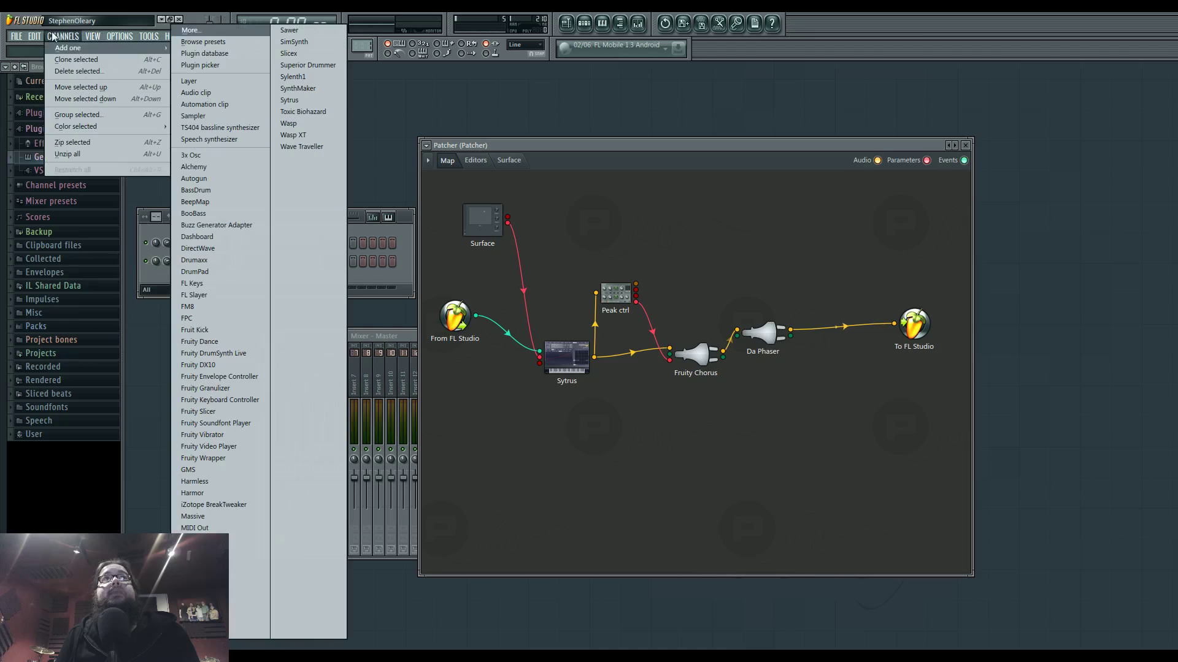
{"action": "left_click", "coordinate": [199, 528]}
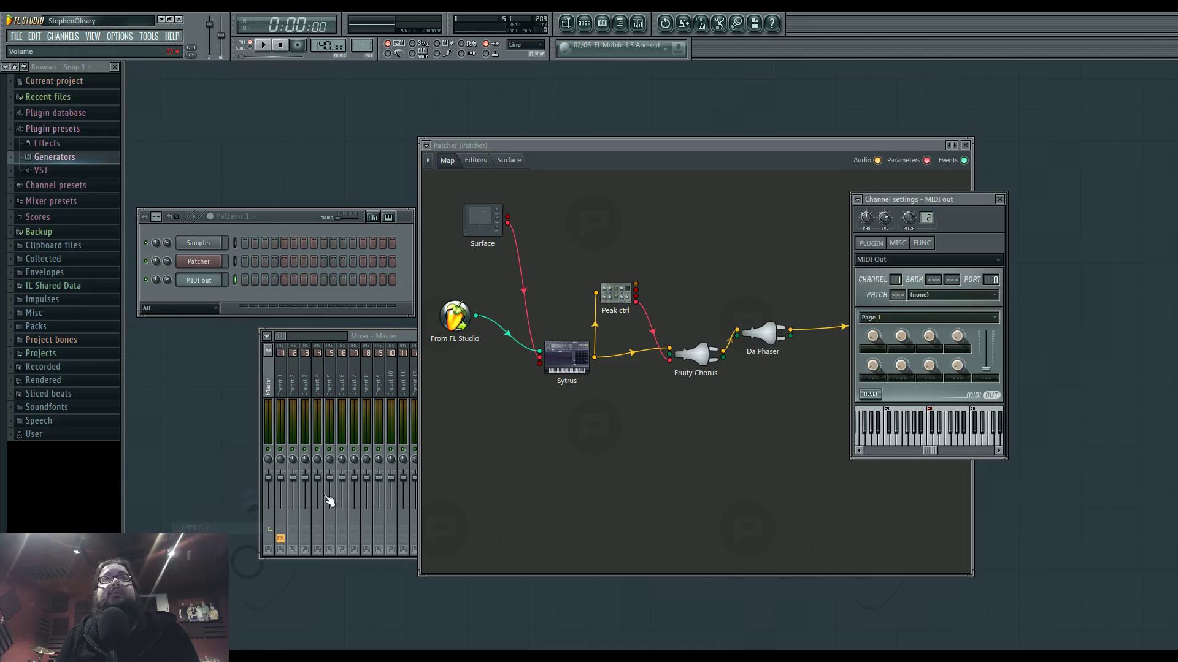
{"action": "left_click_drag", "start_coordinate": [991, 281], "coordinate": [991, 276]}
{"action": "left_click_drag", "start_coordinate": [930, 451], "coordinate": [900, 450]}
Activate the MIDI port 1 event output on From FL Studio, link it to Sytrus and move Sytrus slightly down.
{"action": "left_click", "coordinate": [467, 318]}
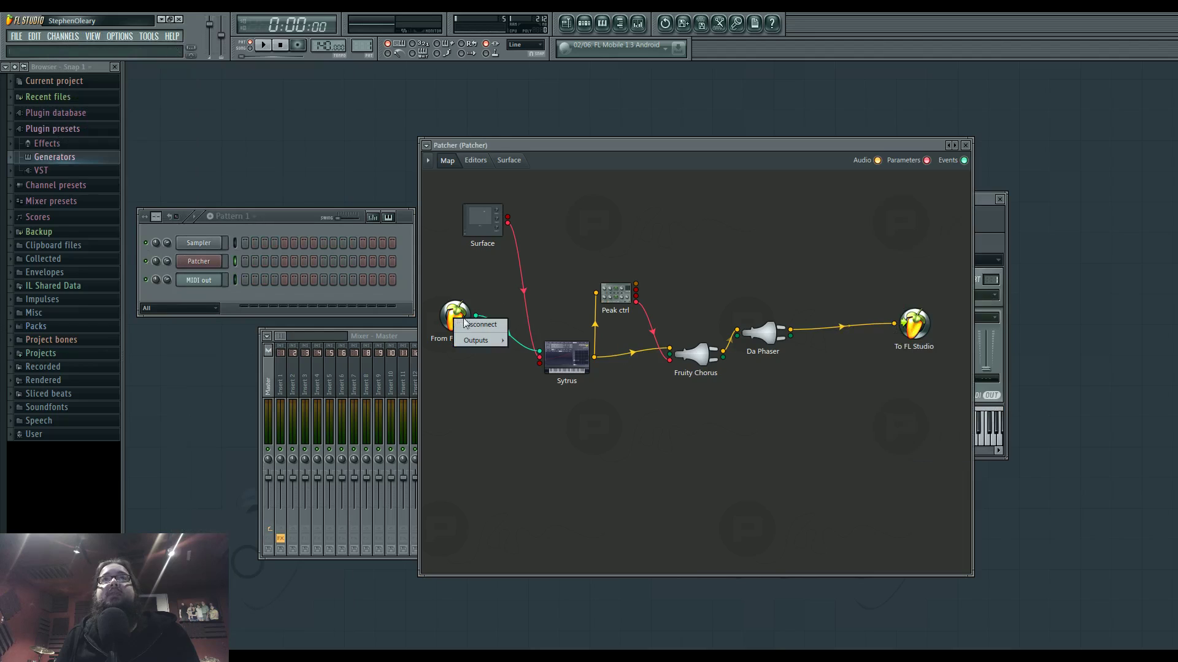
{"action": "right_click", "coordinate": [474, 316]}
{"action": "mouse_move", "coordinate": [492, 332]}
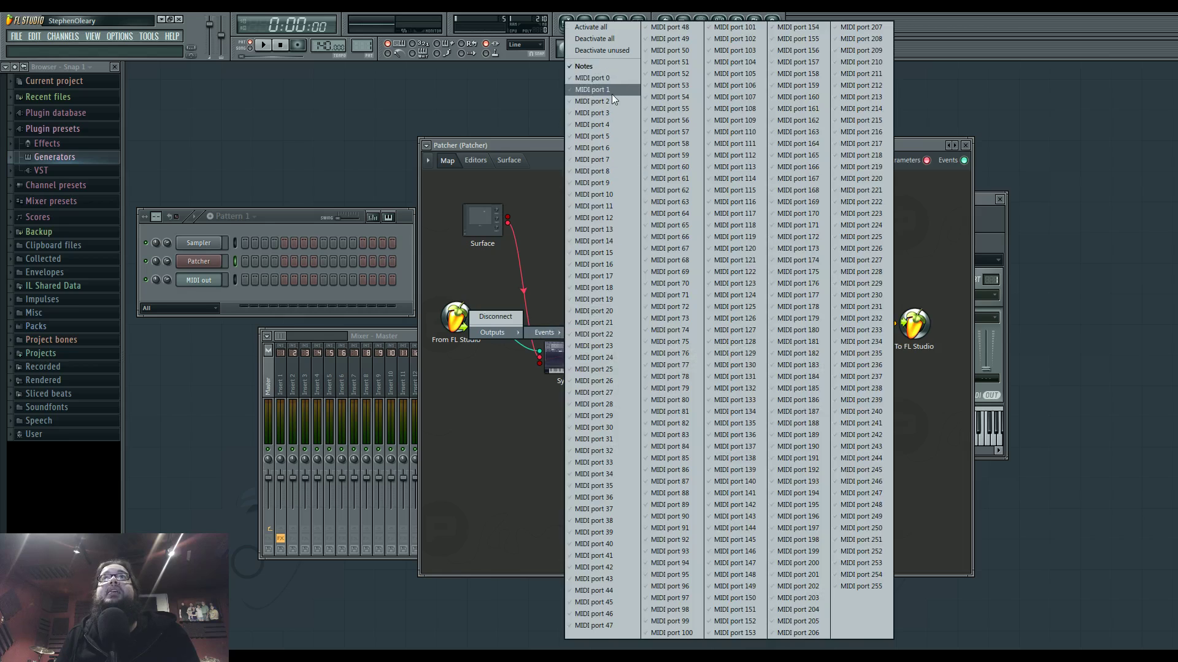
{"action": "left_click", "coordinate": [612, 92]}
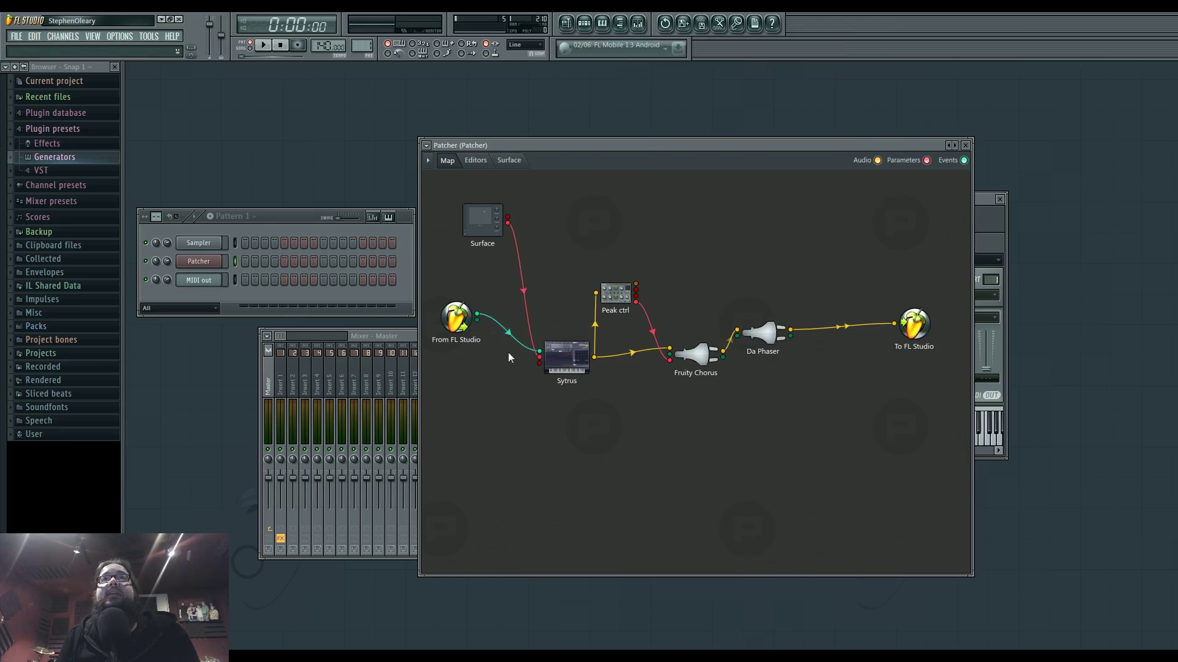
{"action": "mouse_move", "coordinate": [563, 358]}
{"action": "left_mouse_down"}
{"action": "mouse_move", "coordinate": [563, 308]}
{"action": "mouse_move", "coordinate": [567, 368]}
{"action": "left_mouse_up"}
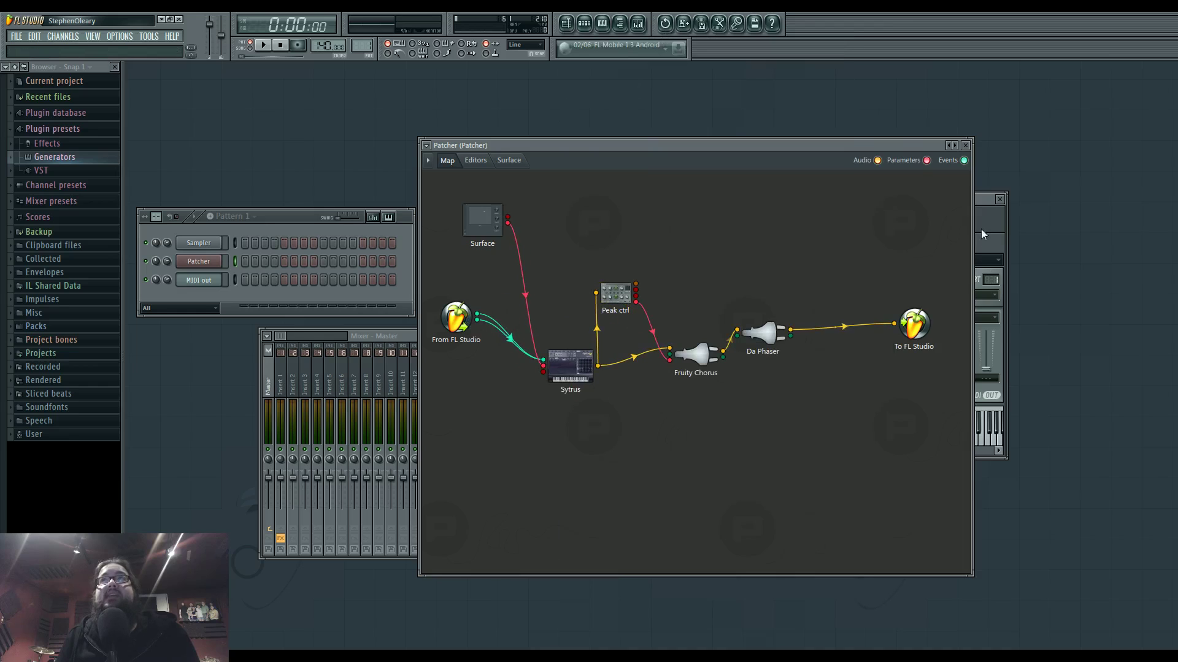
Play test notes on the MIDI Out channel's keyboard and close its channel settings.
{"action": "left_click", "coordinate": [981, 234]}
{"action": "left_click", "coordinate": [948, 428]}
{"action": "mouse_move", "coordinate": [973, 447]}
{"action": "left_mouse_down"}
{"action": "mouse_move", "coordinate": [910, 438]}
{"action": "mouse_move", "coordinate": [925, 437]}
{"action": "left_mouse_up"}
{"action": "left_click", "coordinate": [927, 441]}
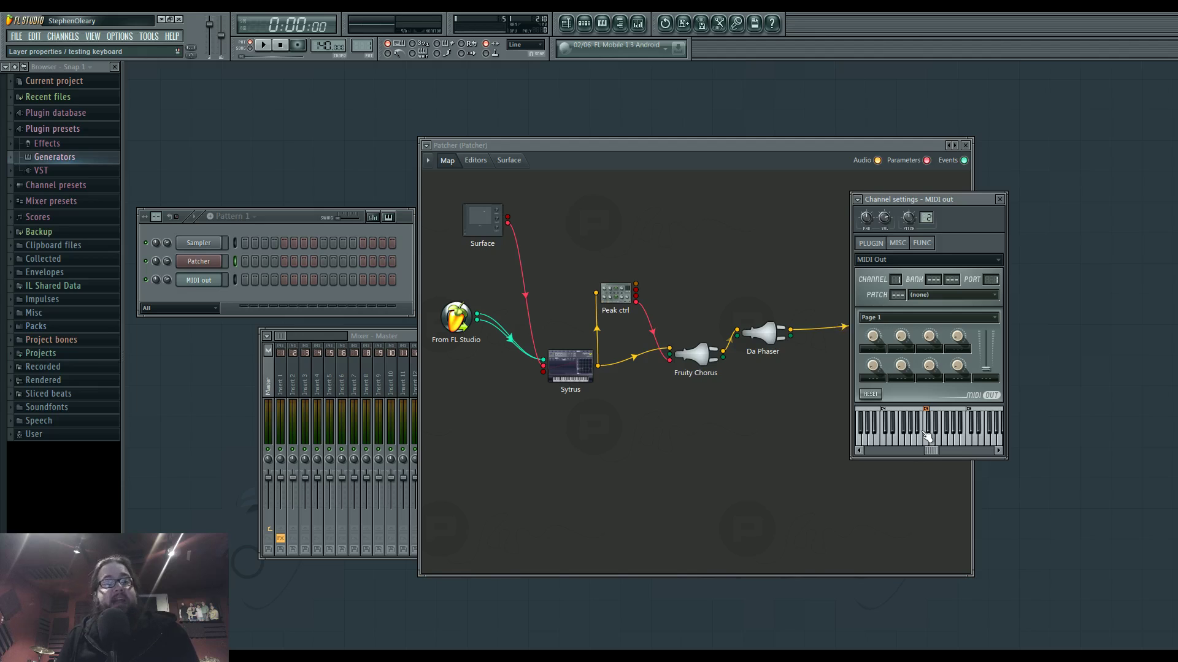
{"action": "left_click", "coordinate": [1000, 199]}
Reposition the Patcher window in front of the mixer, move Peak ctrl above Fruity Chorus and raise Sytrus.
{"action": "mouse_move", "coordinate": [684, 139]}
{"action": "left_mouse_down"}
{"action": "mouse_move", "coordinate": [706, 125]}
{"action": "mouse_move", "coordinate": [686, 123]}
{"action": "left_mouse_up"}
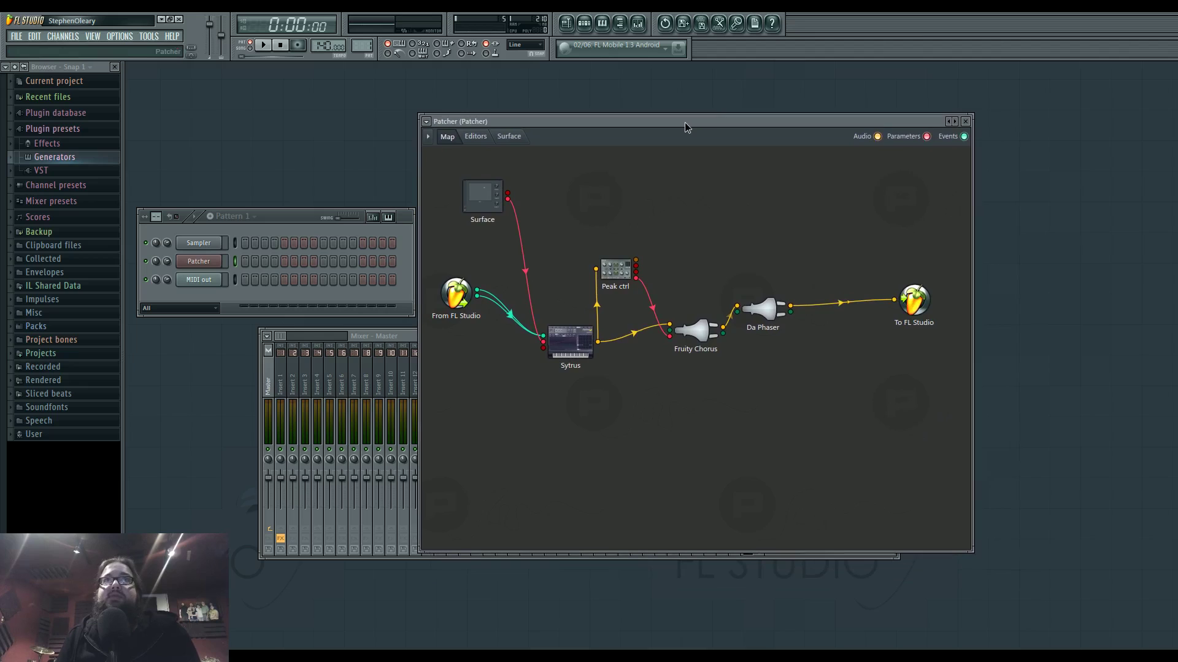
{"action": "left_click_drag", "start_coordinate": [684, 123], "coordinate": [685, 123]}
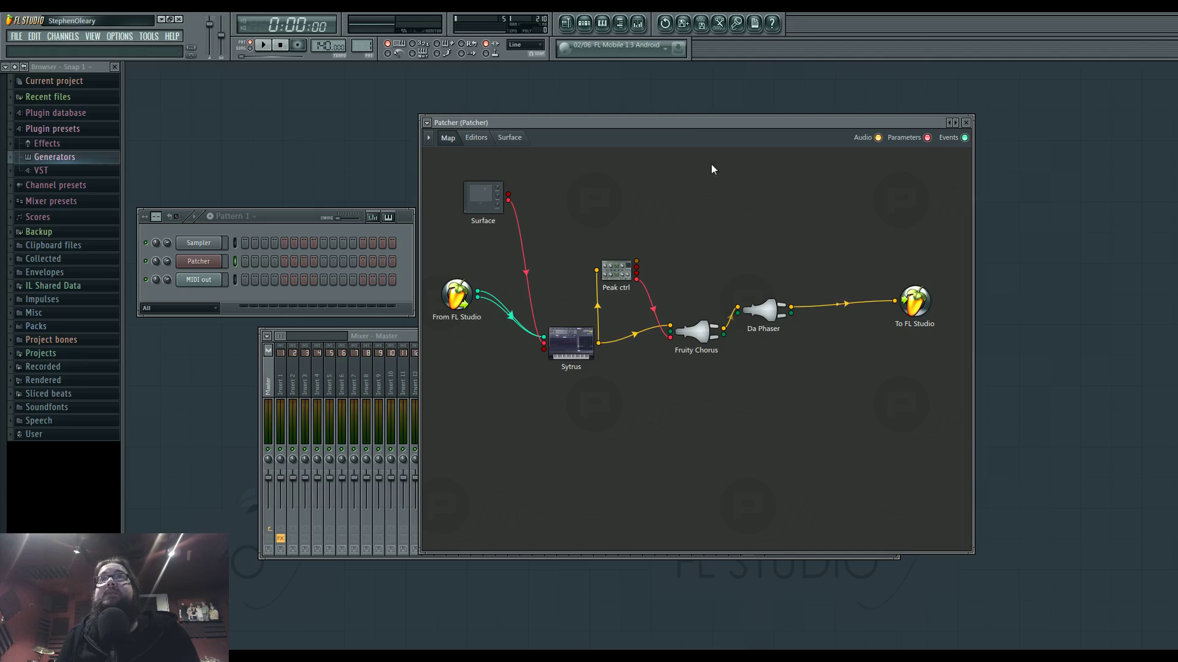
{"action": "left_click", "coordinate": [284, 384]}
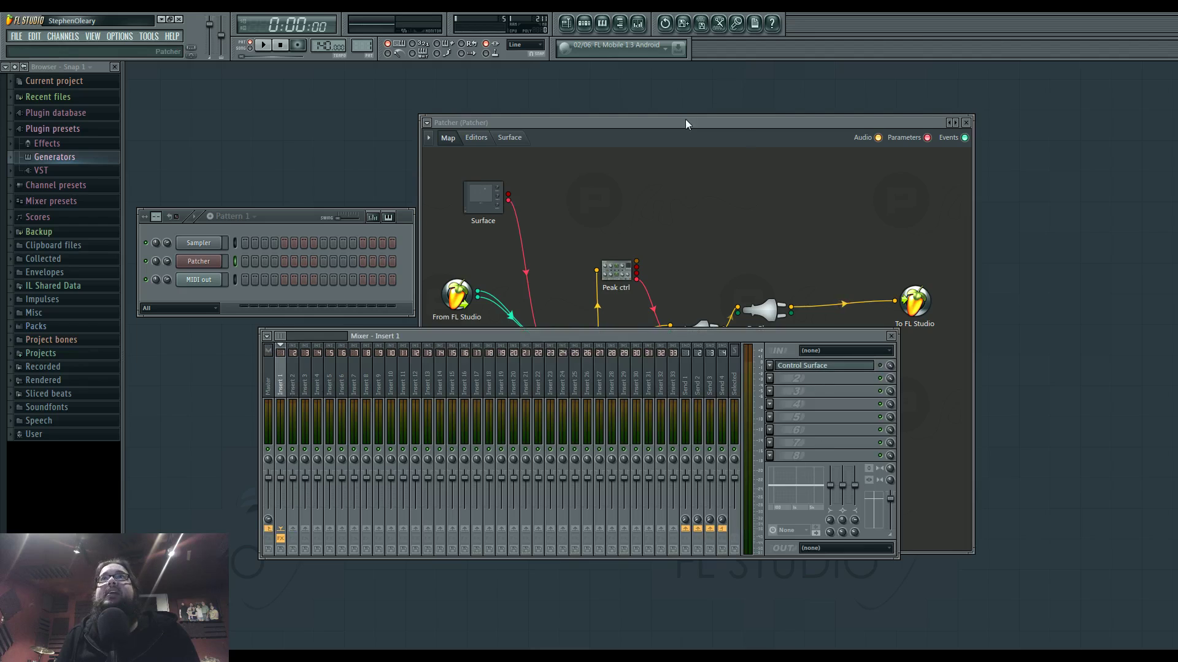
{"action": "left_click_drag", "start_coordinate": [686, 122], "coordinate": [695, 135]}
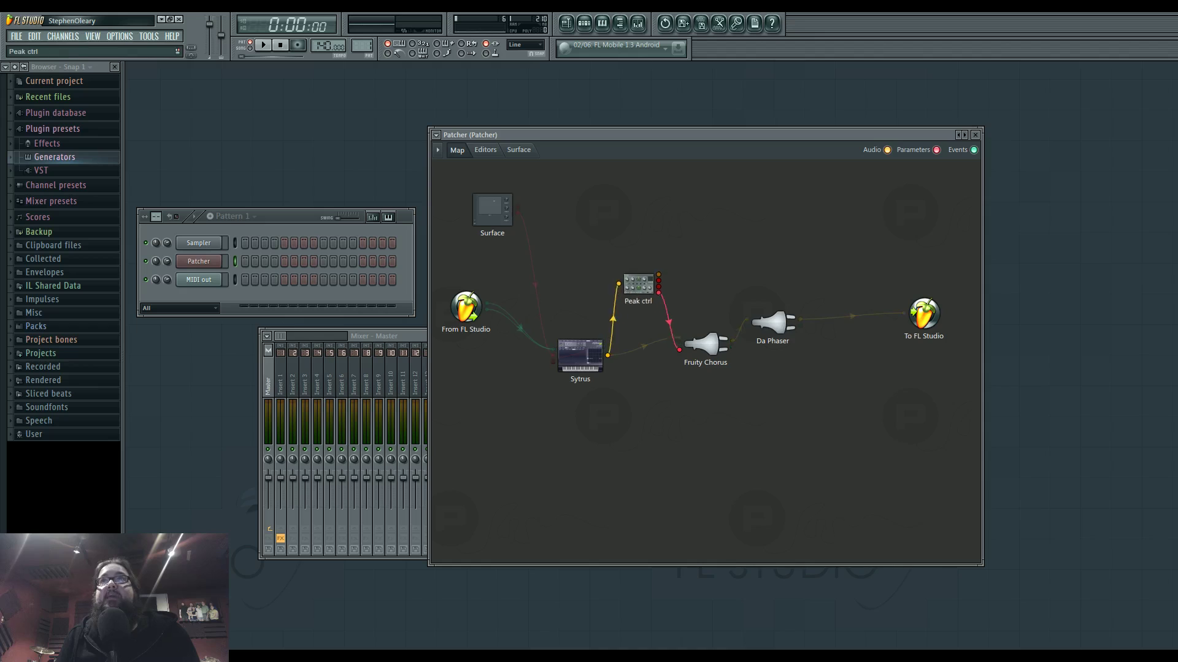
{"action": "left_click_drag", "start_coordinate": [638, 283], "coordinate": [672, 281]}
{"action": "left_click_drag", "start_coordinate": [579, 354], "coordinate": [577, 329]}
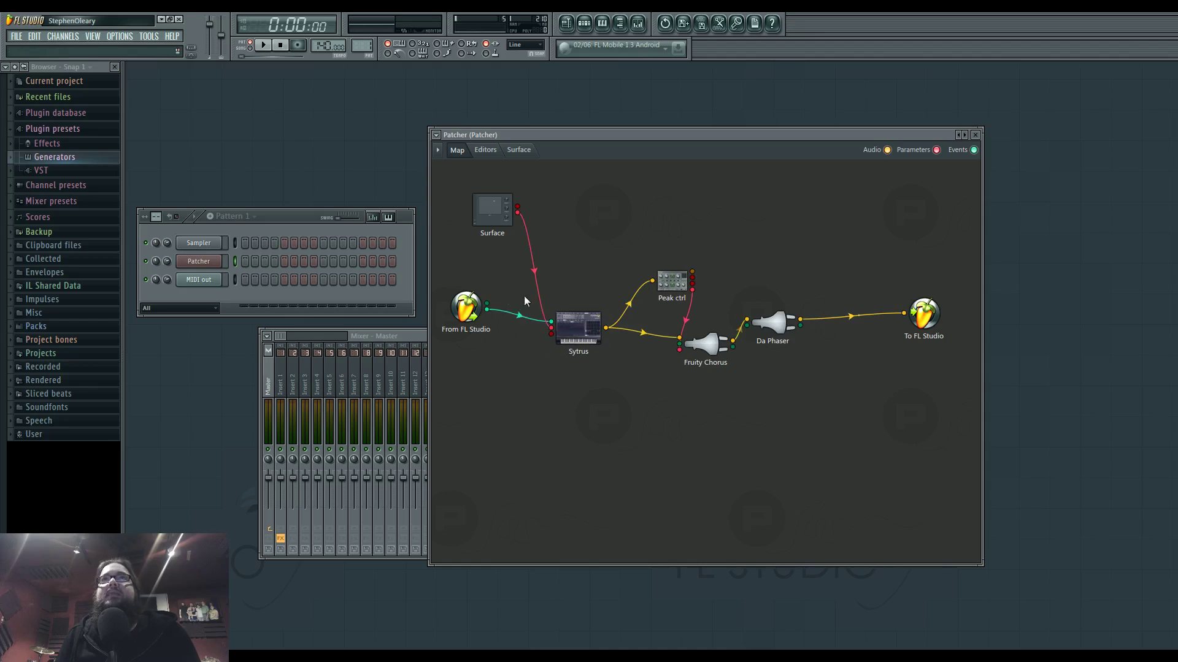
Deactivate the MIDI port 1 event output on From FL Studio.
{"action": "right_click", "coordinate": [468, 310]}
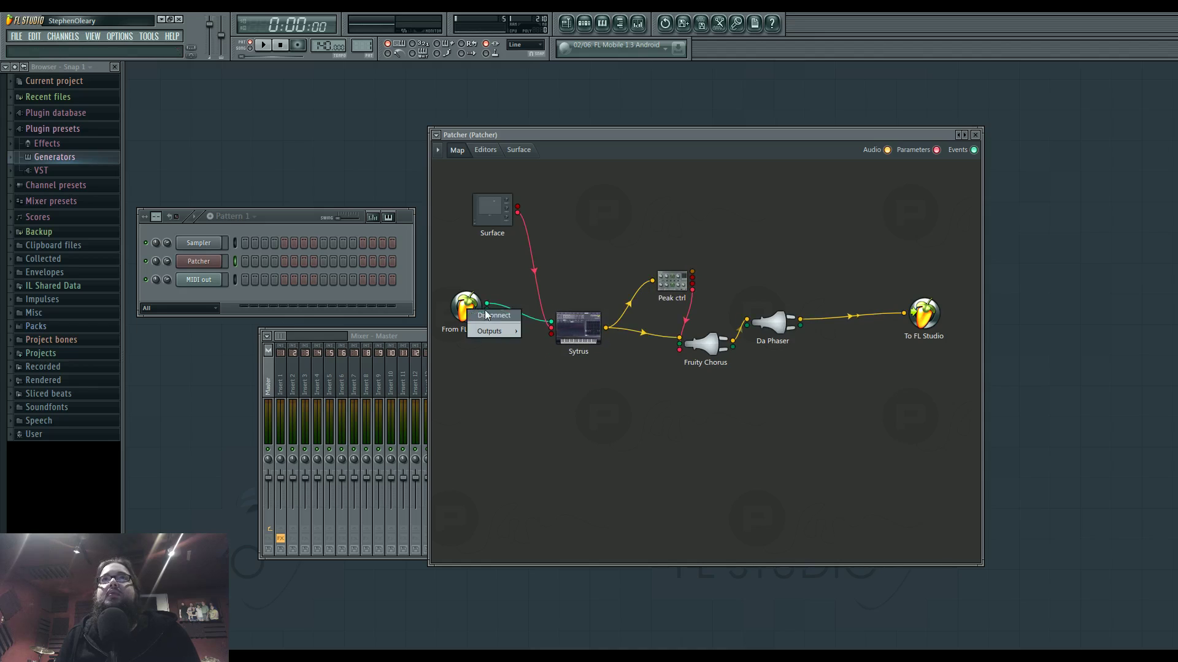
{"action": "mouse_move", "coordinate": [488, 330]}
{"action": "mouse_move", "coordinate": [543, 330]}
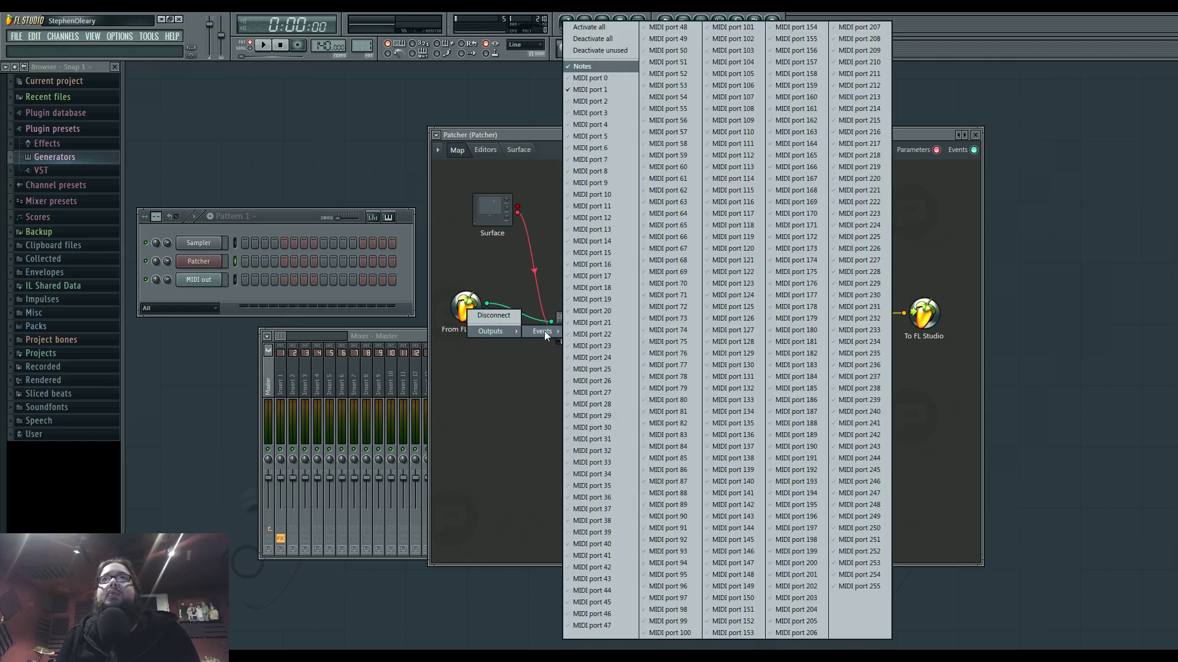
{"action": "left_click", "coordinate": [603, 89]}
Activate a run of MIDI port event outputs up to port 7 on From FL Studio and deactivate them again.
{"action": "right_click", "coordinate": [468, 308]}
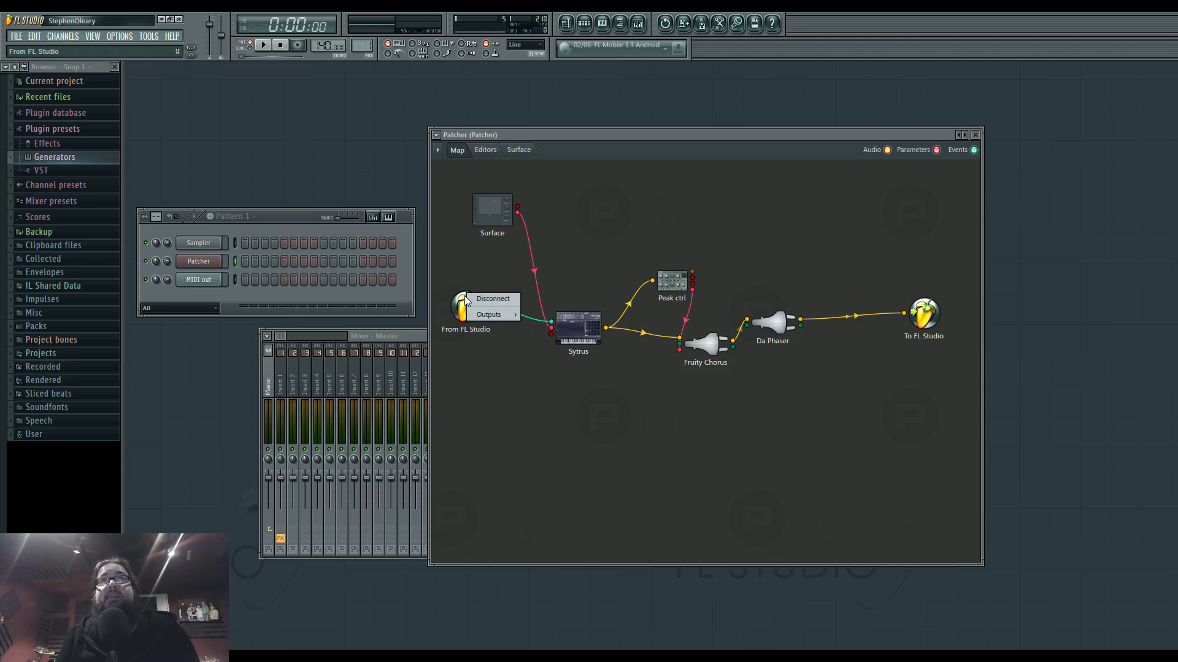
{"action": "mouse_move", "coordinate": [484, 314]}
{"action": "mouse_move", "coordinate": [542, 317]}
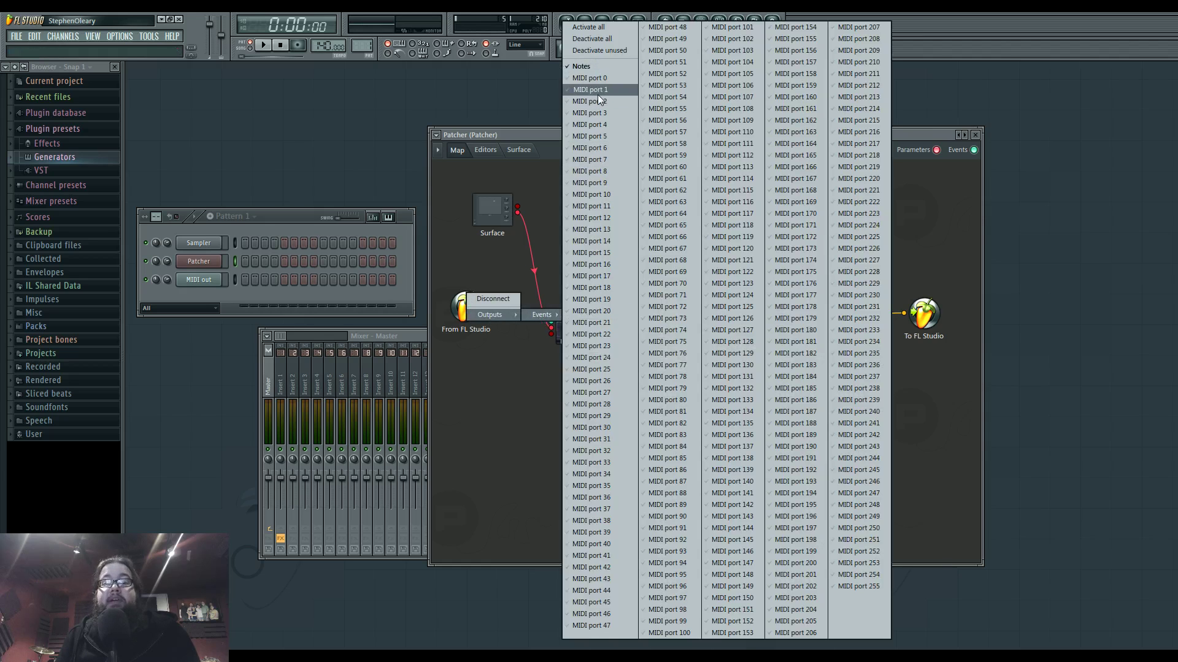
{"action": "left_click_drag", "start_coordinate": [604, 93], "coordinate": [608, 158]}
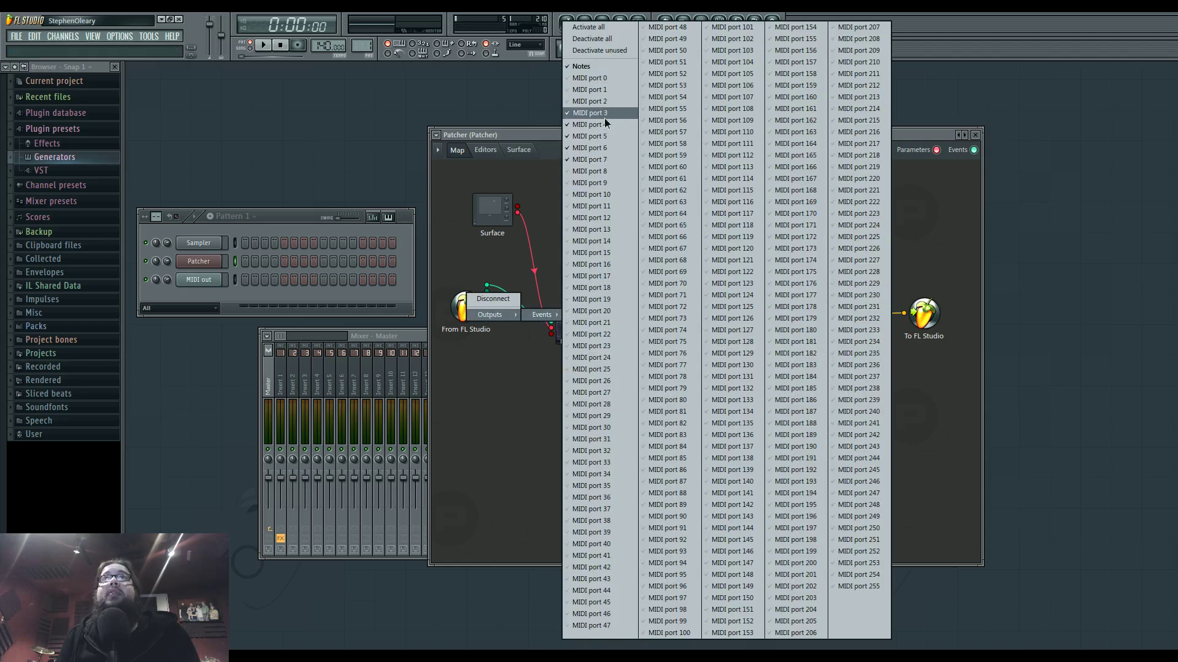
{"action": "right_click", "coordinate": [594, 160]}
{"action": "left_click", "coordinate": [533, 202]}
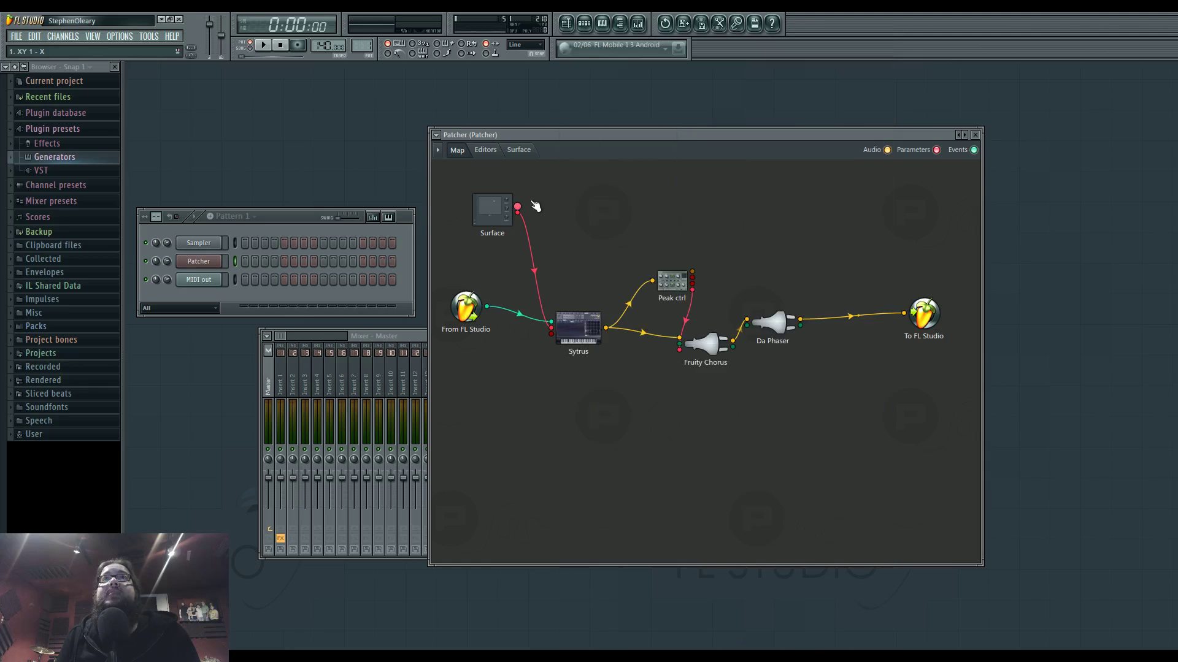
Move Peak ctrl below the audio link between Sytrus and Fruity Chorus, and place Fruity Chorus higher than Da Phaser.
{"action": "left_click_drag", "start_coordinate": [573, 333], "coordinate": [564, 331]}
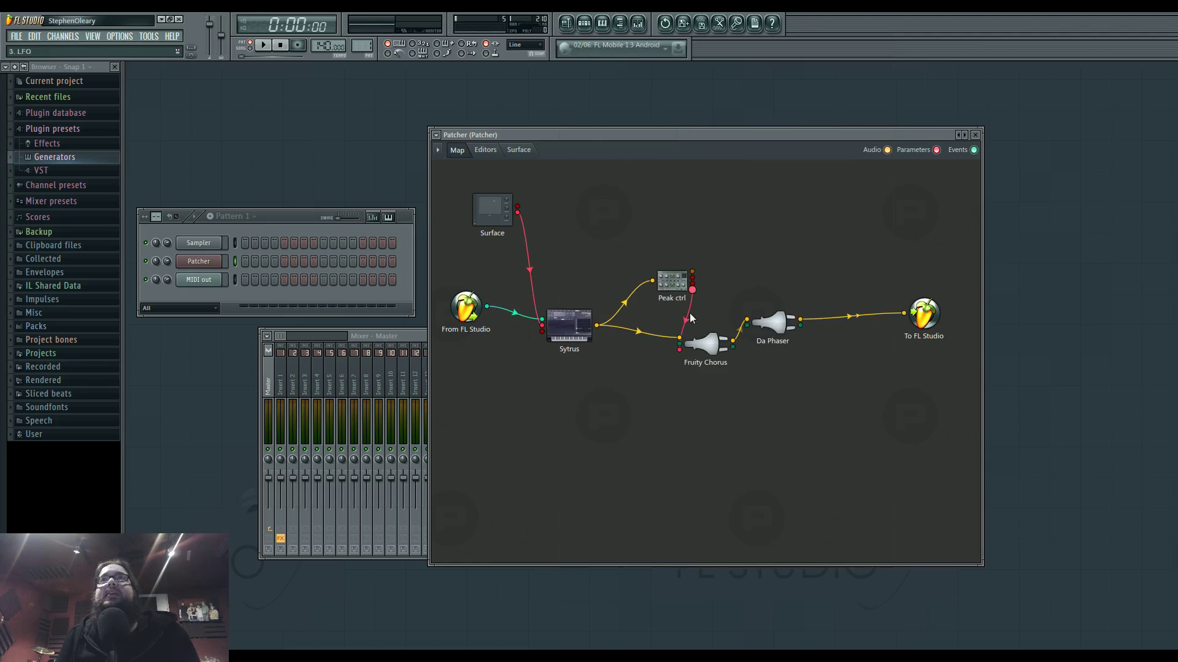
{"action": "left_click_drag", "start_coordinate": [712, 341], "coordinate": [729, 349]}
{"action": "left_click_drag", "start_coordinate": [672, 282], "coordinate": [641, 383]}
{"action": "left_click_drag", "start_coordinate": [775, 327], "coordinate": [800, 351]}
{"action": "left_click_drag", "start_coordinate": [726, 354], "coordinate": [720, 311]}
{"action": "left_click_drag", "start_coordinate": [794, 348], "coordinate": [785, 349]}
Widen the Patcher window, move To FL Studio into the extra space, lower Da Phaser and raise Sytrus.
{"action": "left_click_drag", "start_coordinate": [982, 355], "coordinate": [1111, 349]}
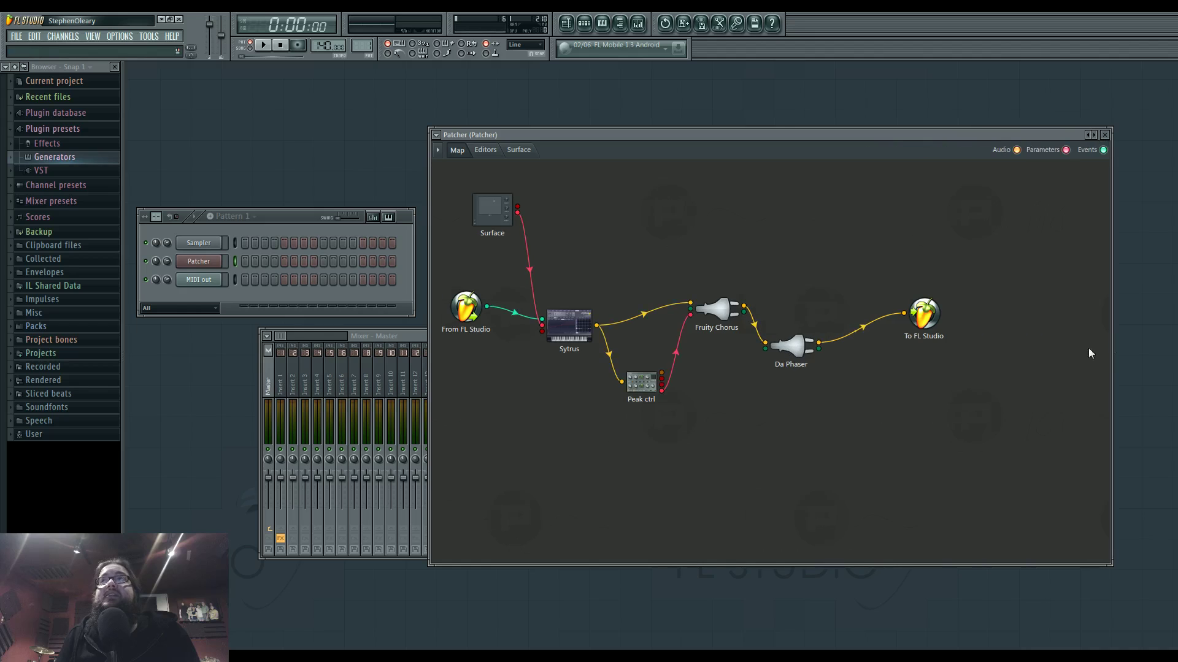
{"action": "left_click_drag", "start_coordinate": [924, 314], "coordinate": [993, 335]}
{"action": "left_click_drag", "start_coordinate": [789, 349], "coordinate": [787, 362]}
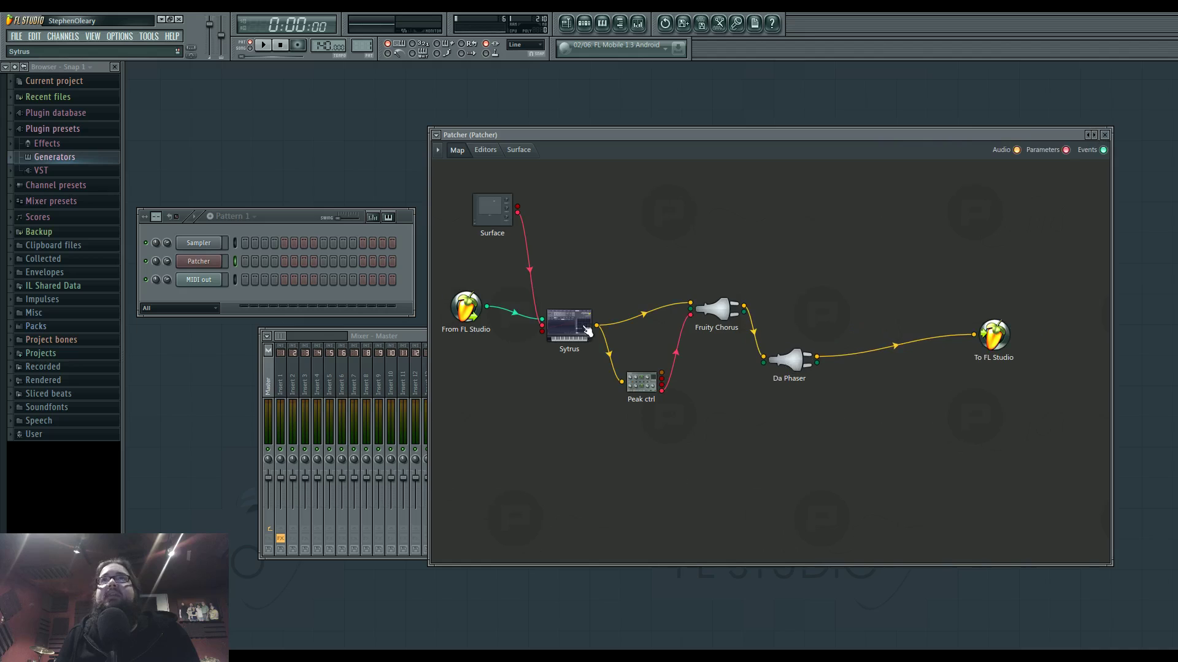
{"action": "left_click_drag", "start_coordinate": [586, 331], "coordinate": [593, 304]}
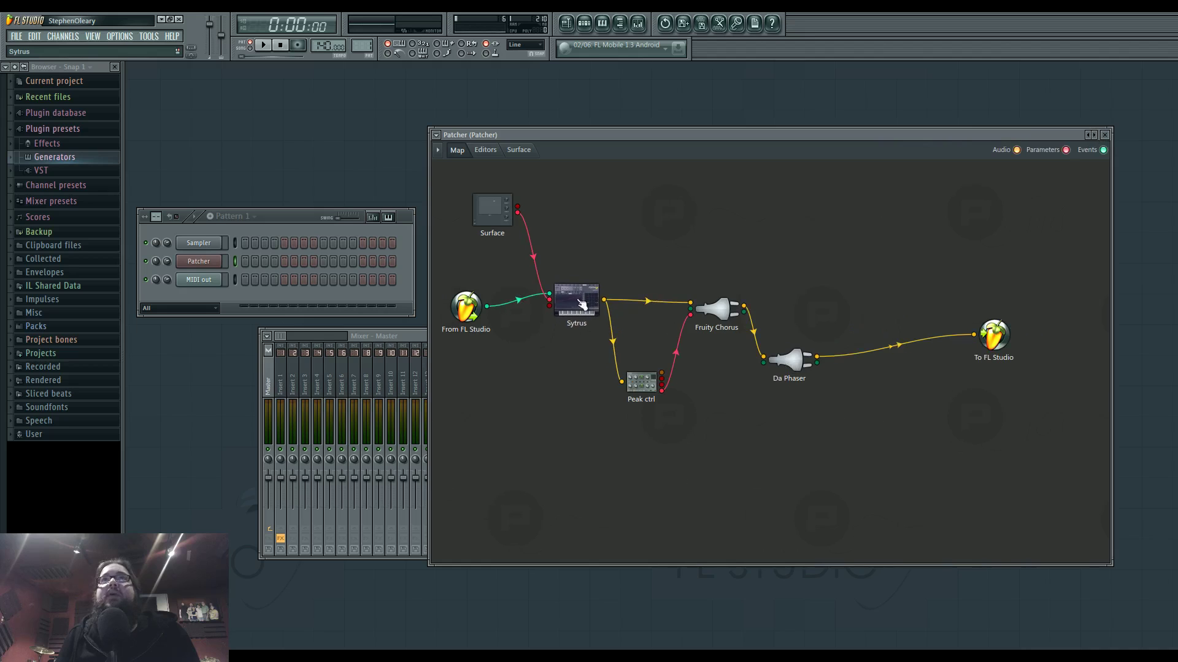
Add the Harmor generator to the Patcher map in the empty area below Sytrus and Peak ctrl.
{"action": "left_click", "coordinate": [67, 39]}
{"action": "mouse_move", "coordinate": [65, 47]}
{"action": "right_click", "coordinate": [579, 468]}
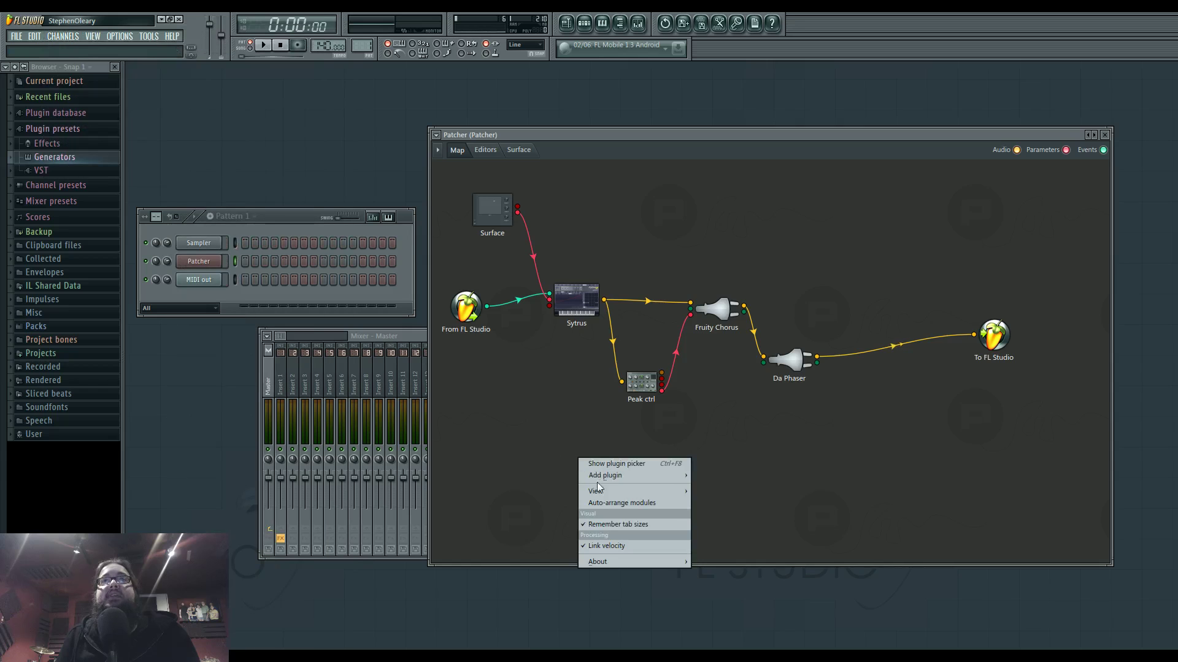
{"action": "mouse_move", "coordinate": [605, 476]}
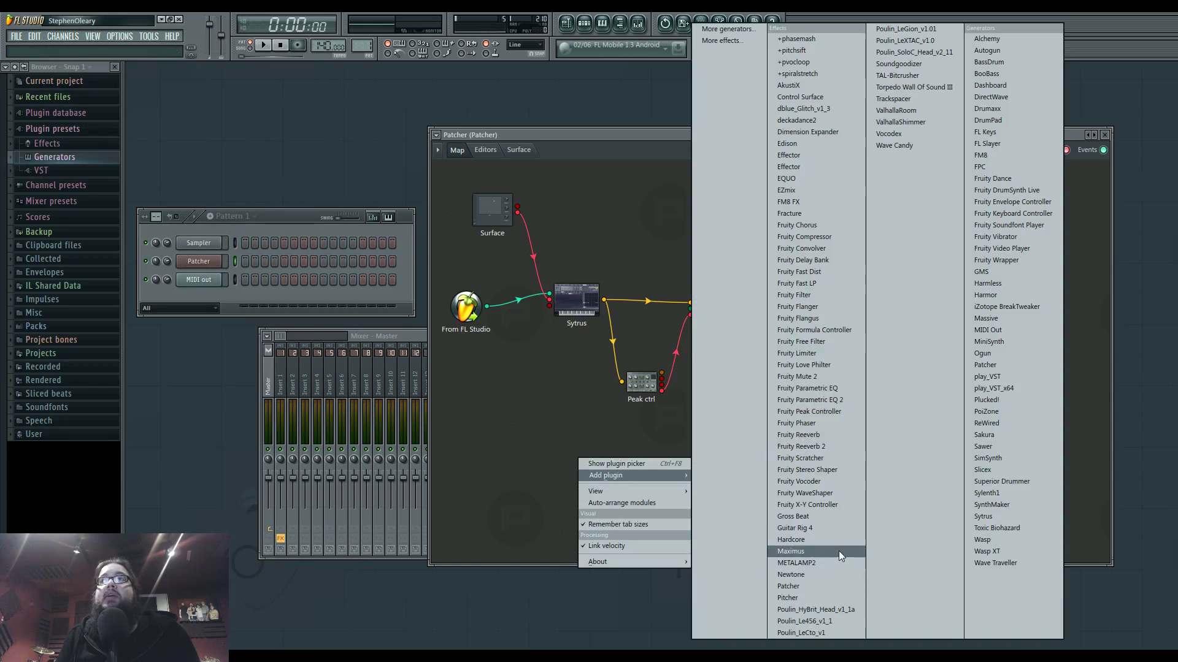
{"action": "left_click", "coordinate": [1017, 296]}
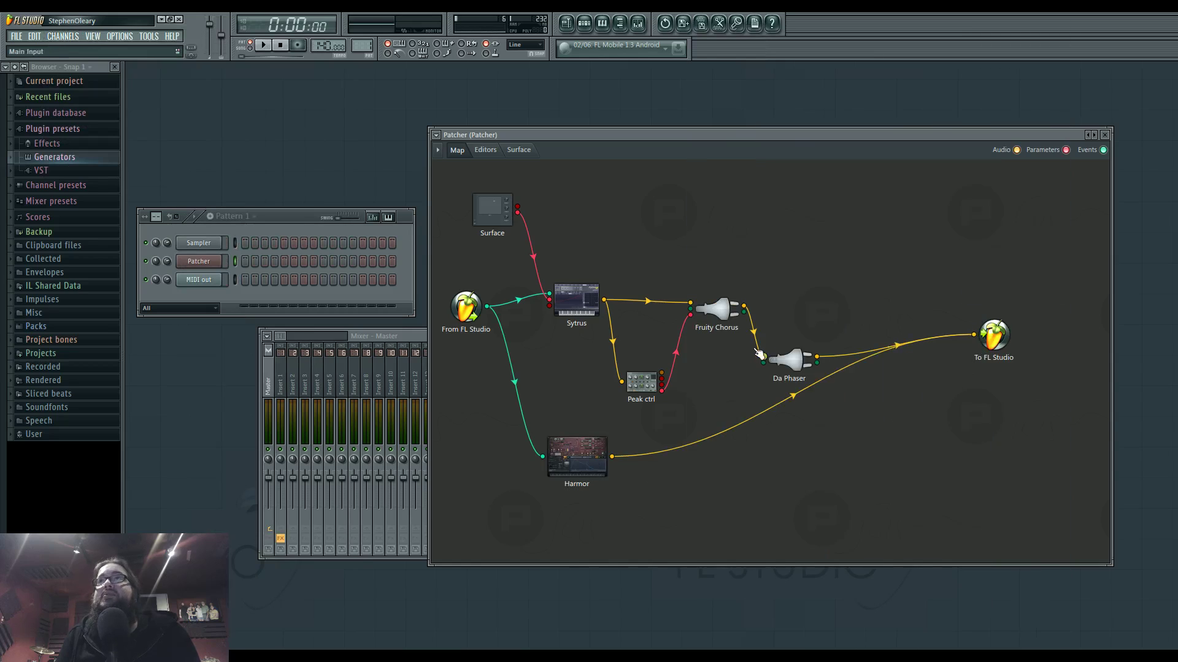
Raise Peak ctrl and Sytrus to separate them from Harmor, and shift Harmor slightly.
{"action": "left_click_drag", "start_coordinate": [642, 385], "coordinate": [643, 356]}
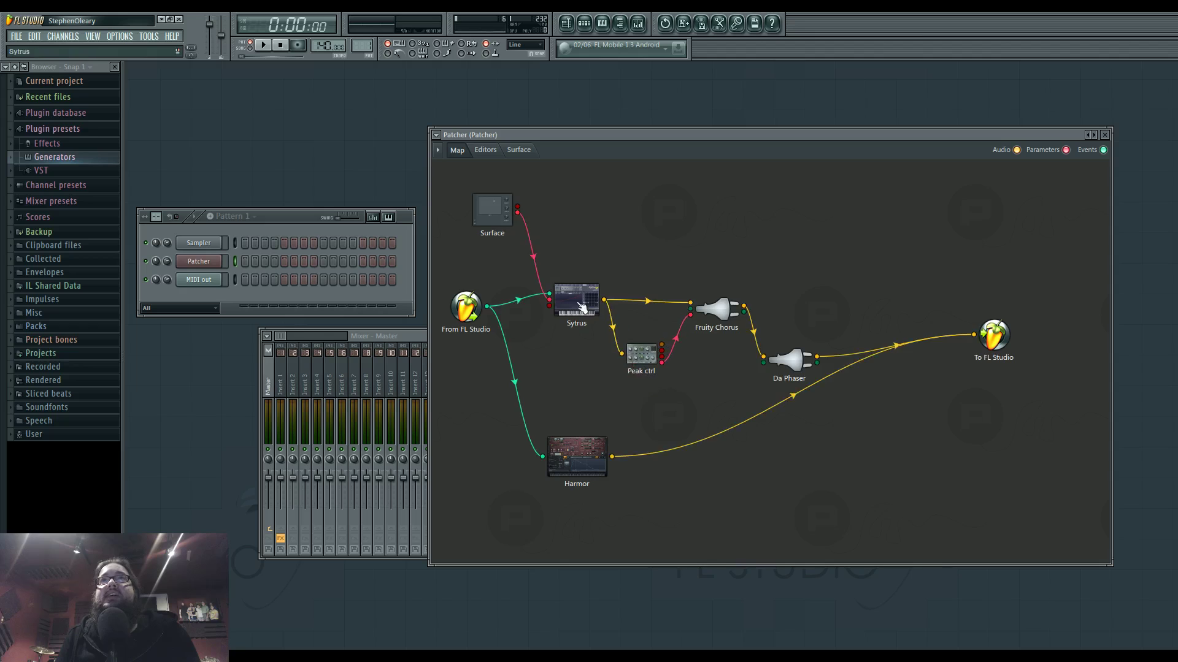
{"action": "left_click_drag", "start_coordinate": [578, 302], "coordinate": [577, 277]}
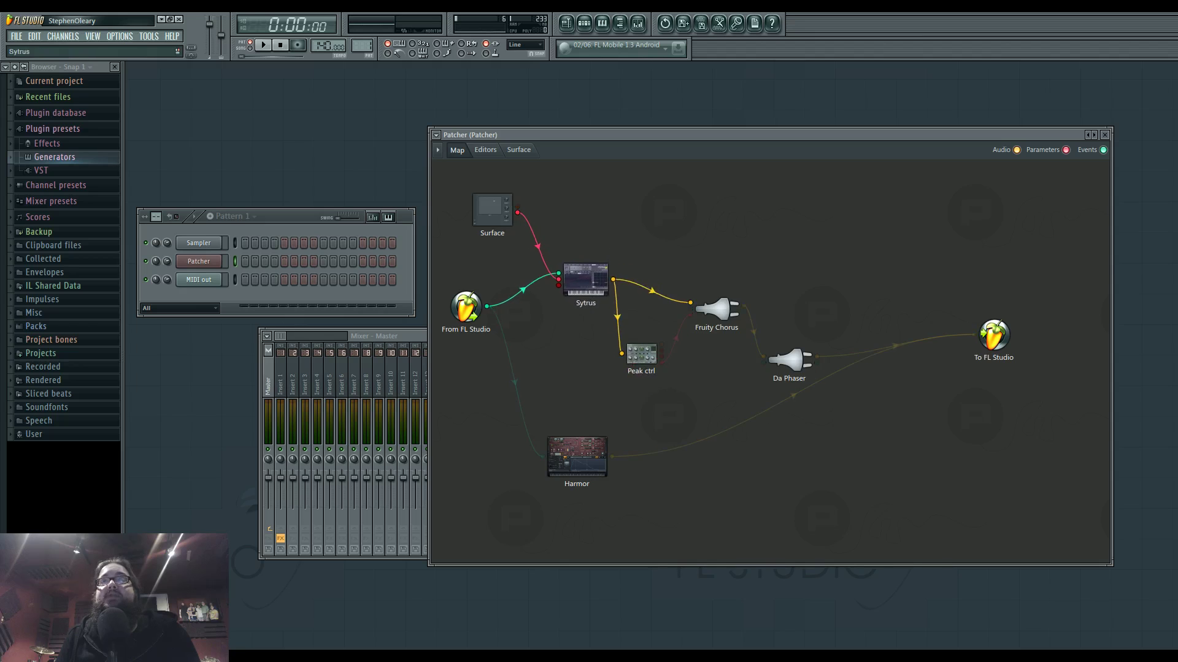
{"action": "left_click_drag", "start_coordinate": [590, 448], "coordinate": [595, 450]}
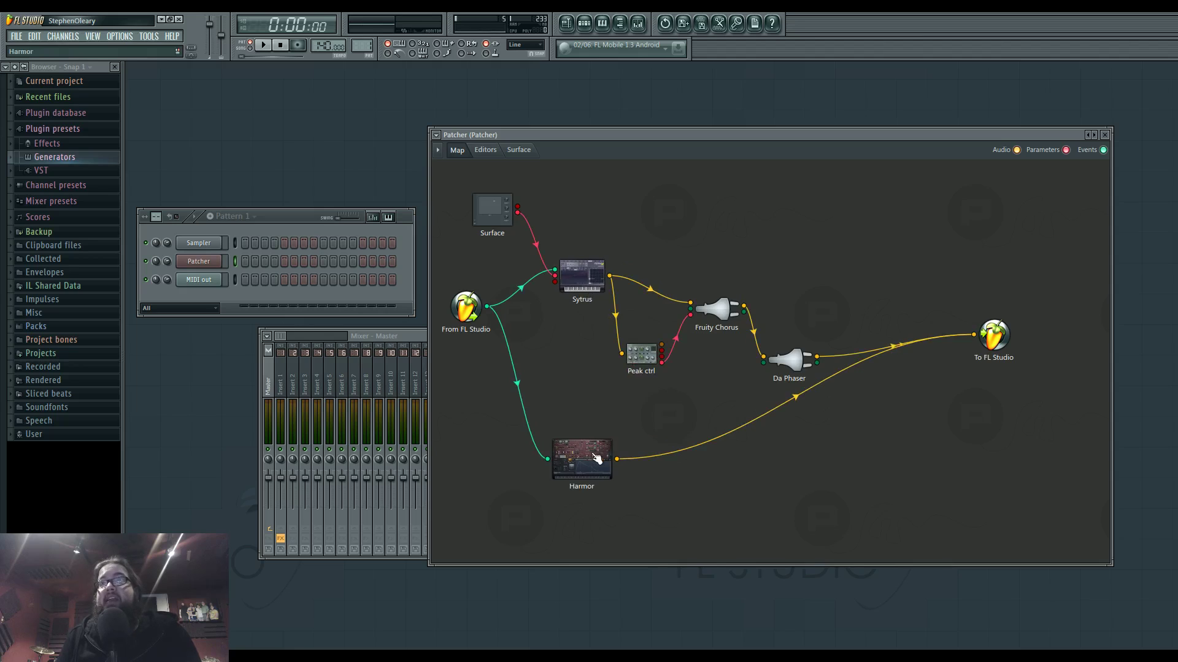
Examine Harmor's editor in a widened window, including its IMG page, and return to the module map.
{"action": "double_click", "coordinate": [597, 458]}
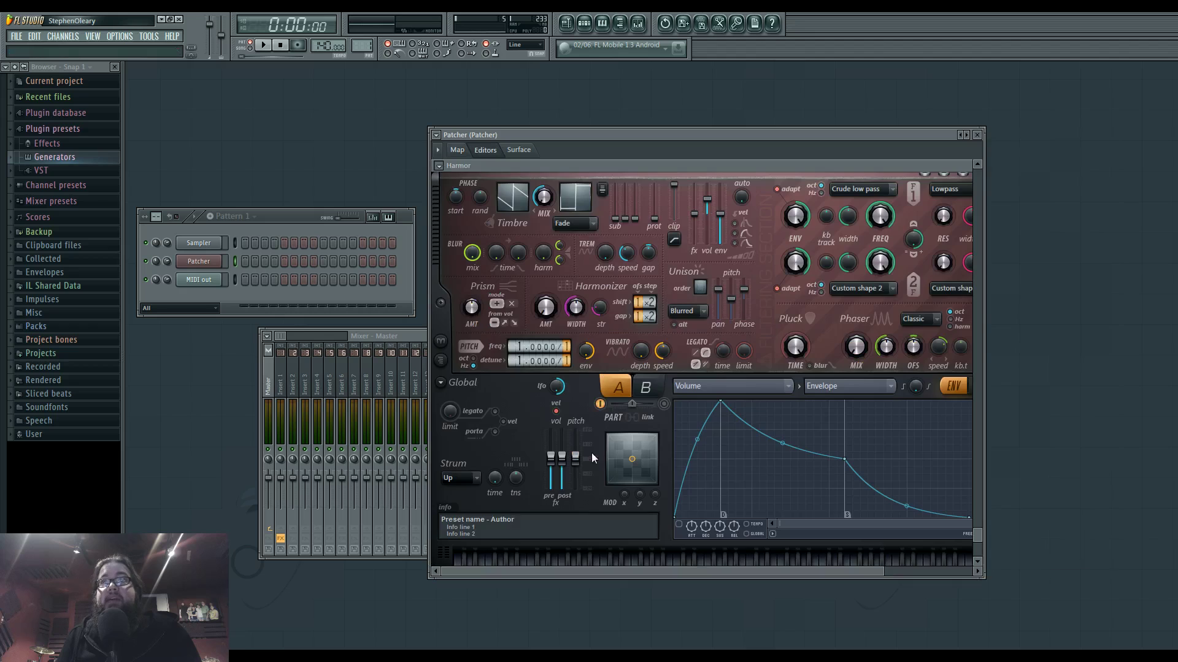
{"action": "left_click_drag", "start_coordinate": [985, 565], "coordinate": [1153, 564]}
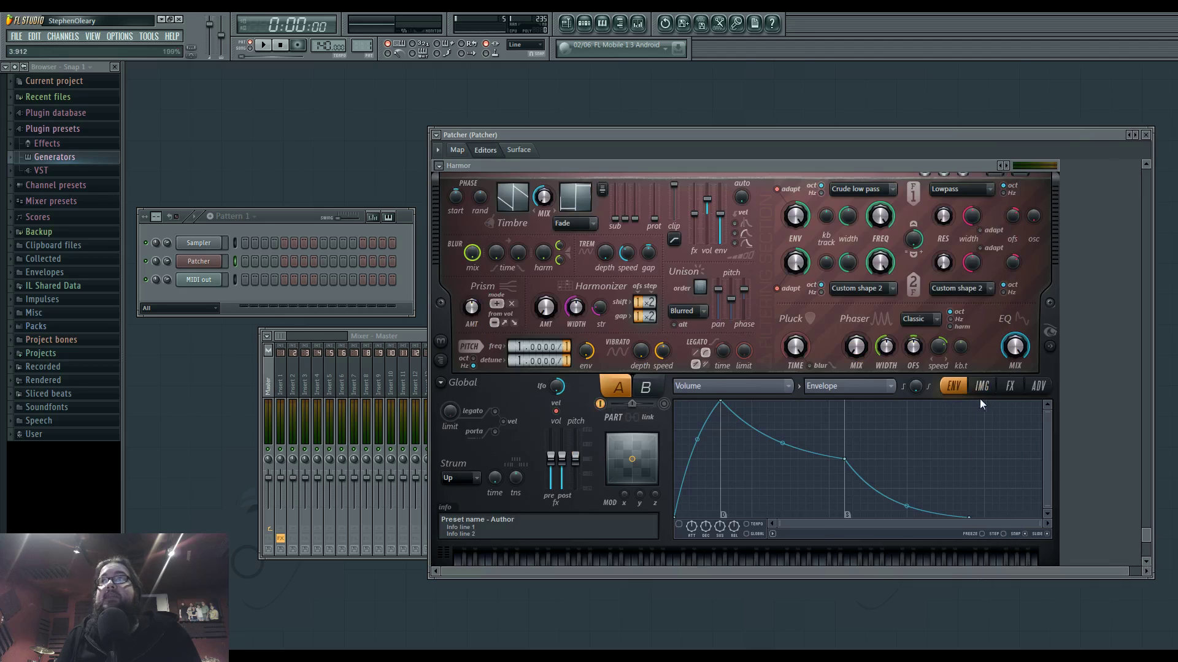
{"action": "left_click", "coordinate": [982, 386]}
{"action": "left_click", "coordinate": [458, 151]}
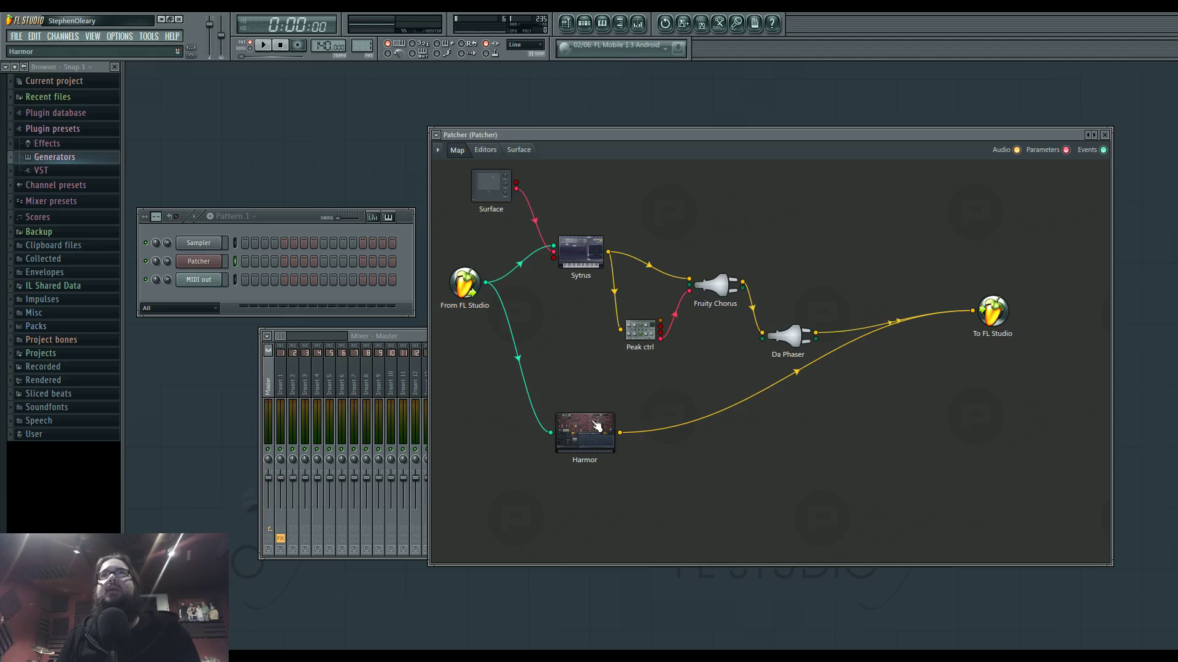
Move Harmor and Sytrus further along the map, keeping Harmor well below the Sytrus chain.
{"action": "left_click_drag", "start_coordinate": [596, 425], "coordinate": [647, 436]}
{"action": "mouse_move", "coordinate": [594, 251]}
{"action": "left_mouse_down"}
{"action": "mouse_move", "coordinate": [650, 243]}
{"action": "mouse_move", "coordinate": [605, 262]}
{"action": "left_mouse_up"}
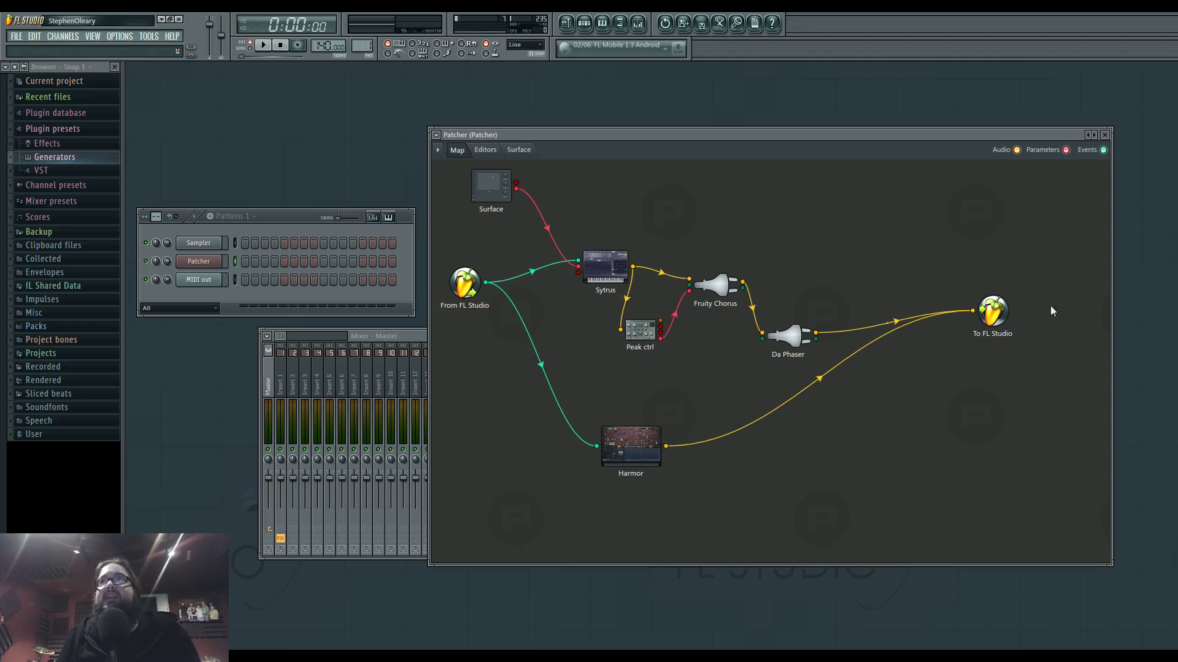
{"action": "left_click_drag", "start_coordinate": [635, 446], "coordinate": [630, 441]}
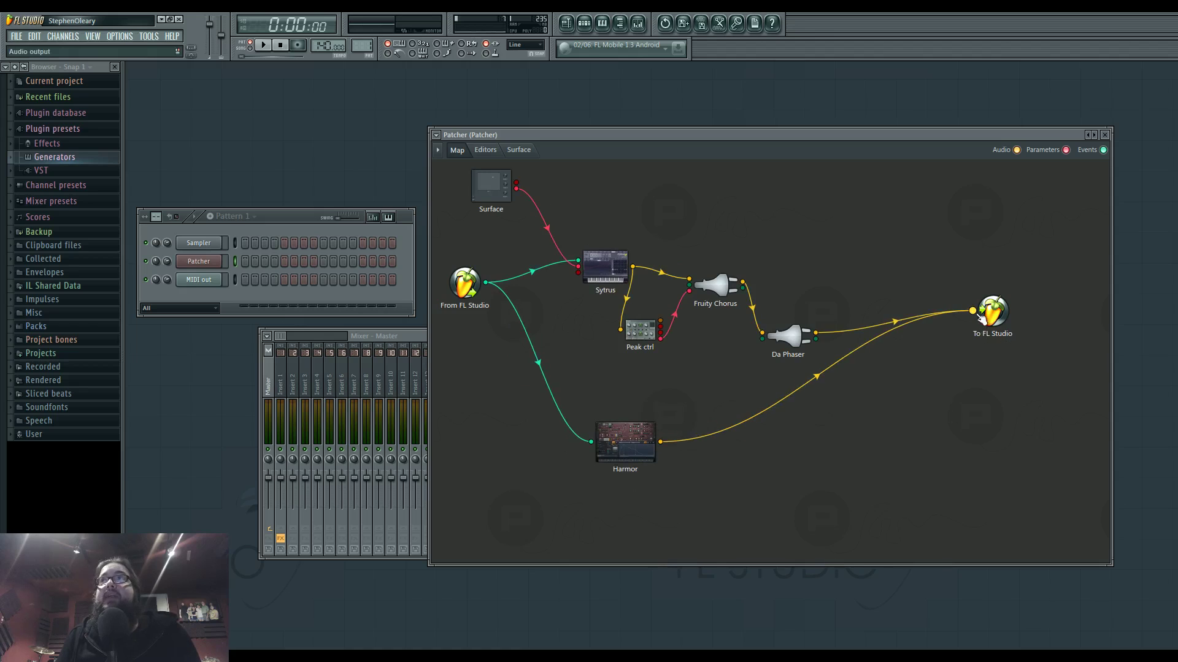
Insert Vocodex before To FL Studio so it receives the audio from both Da Phaser and Harmor.
{"action": "right_click", "coordinate": [985, 311]}
{"action": "mouse_move", "coordinate": [997, 344]}
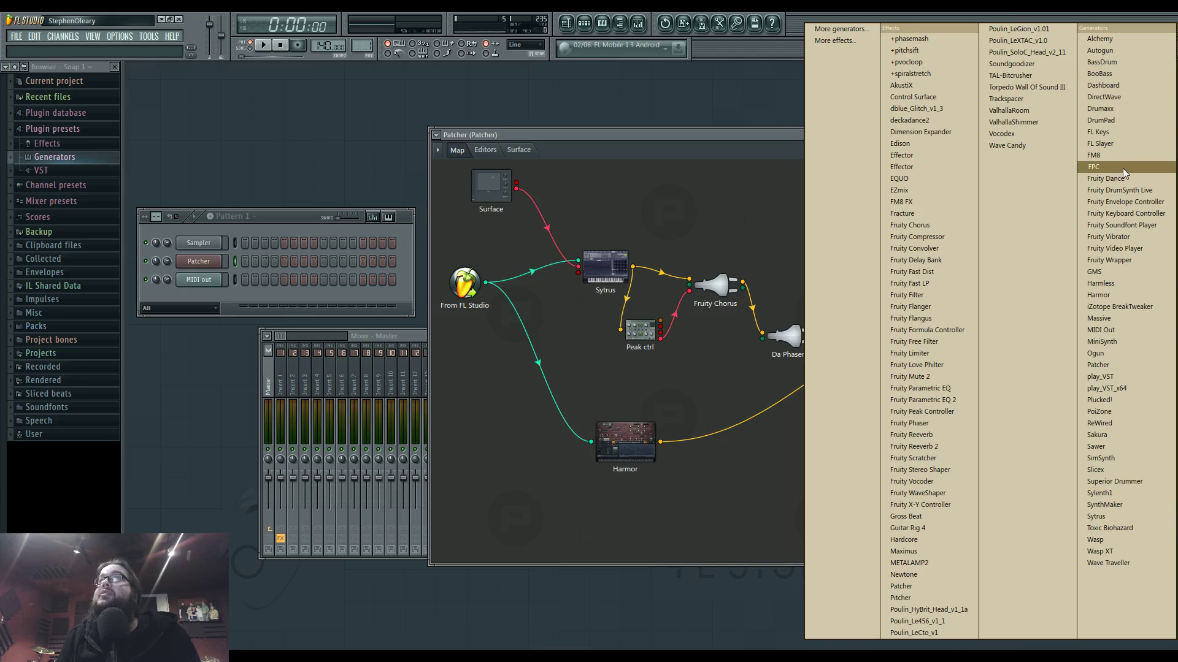
{"action": "left_click", "coordinate": [1018, 135]}
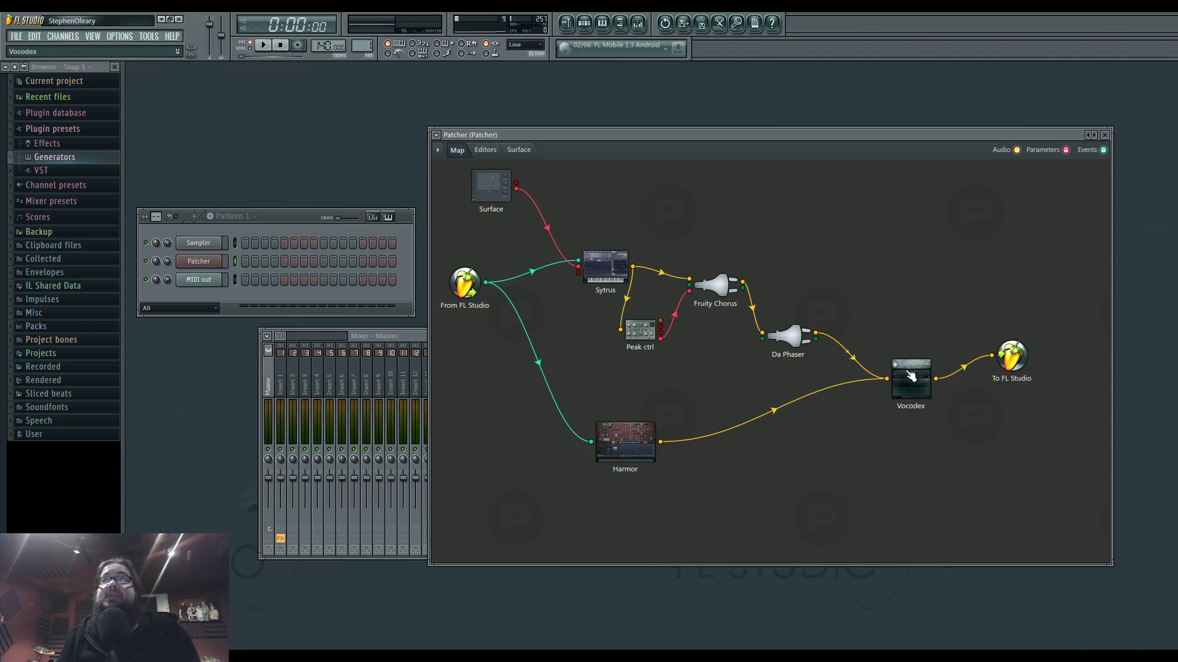
Add two audio inputs to Vocodex, and route Da Phaser into its Input 1 and Harmor into its Input 2.
{"action": "right_click", "coordinate": [906, 378]}
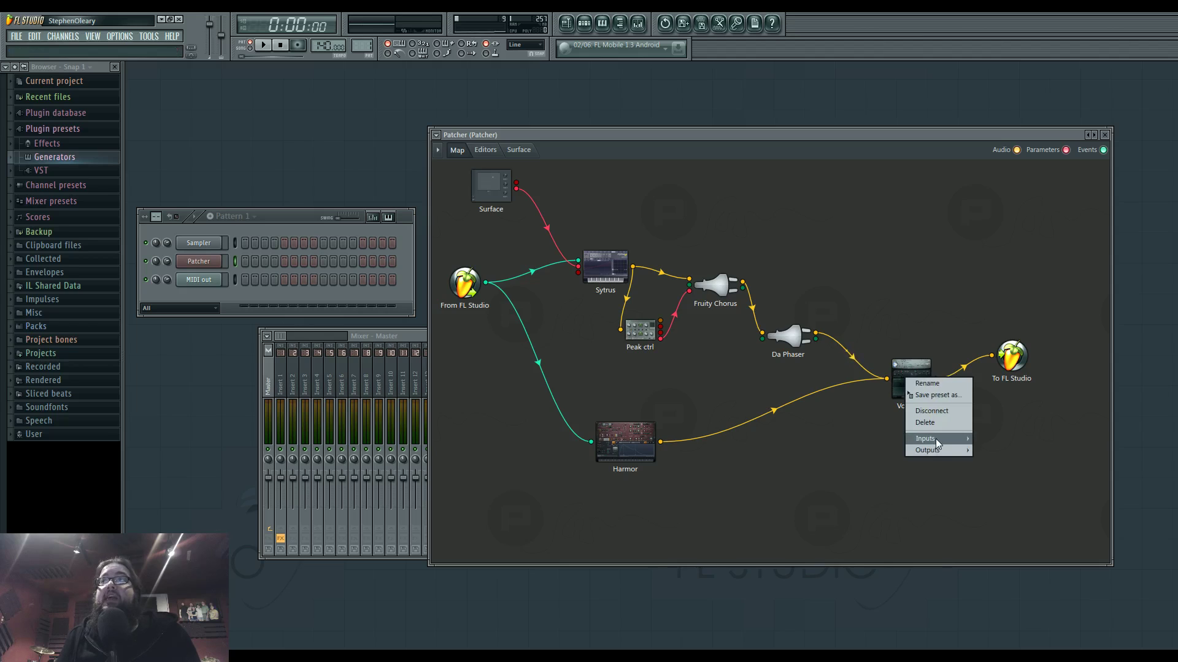
{"action": "mouse_move", "coordinate": [936, 442]}
{"action": "mouse_move", "coordinate": [986, 442]}
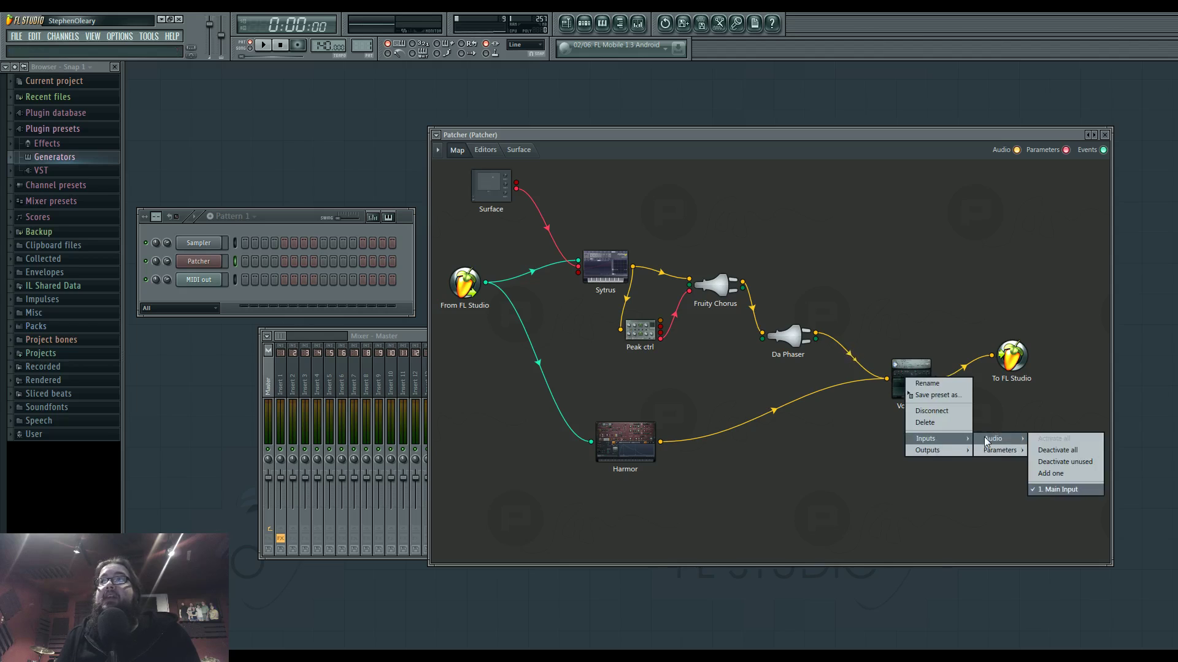
{"action": "left_click", "coordinate": [1067, 474]}
{"action": "right_click", "coordinate": [914, 381]}
{"action": "mouse_move", "coordinate": [948, 443]}
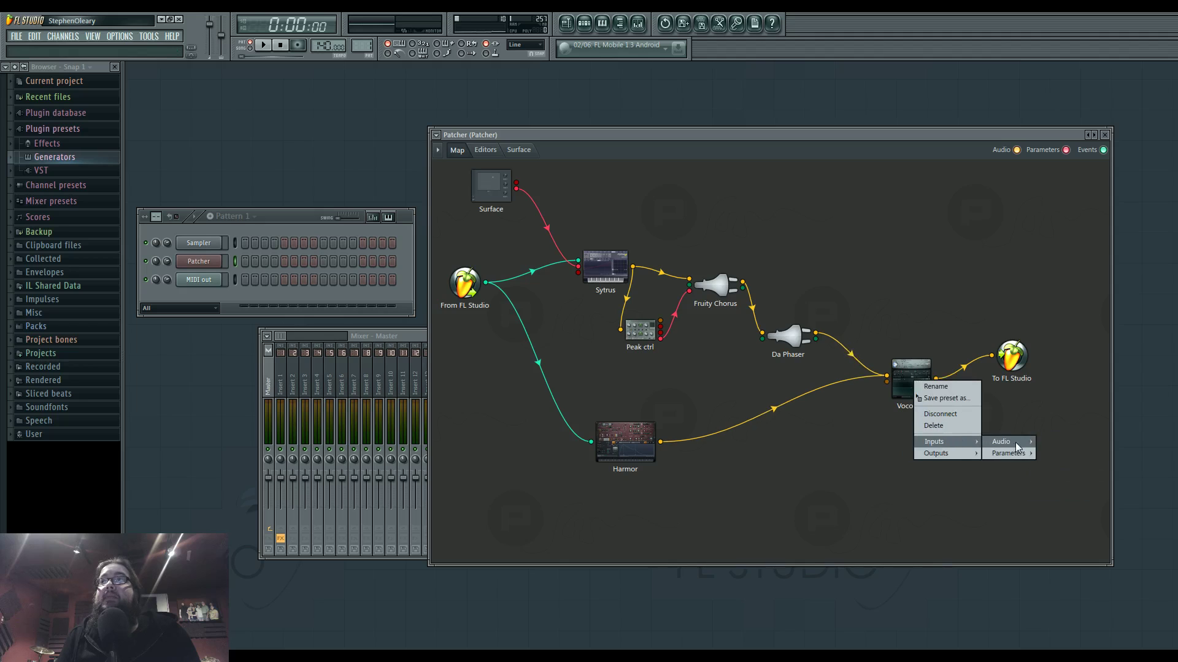
{"action": "mouse_move", "coordinate": [987, 442]}
{"action": "left_click", "coordinate": [1067, 476]}
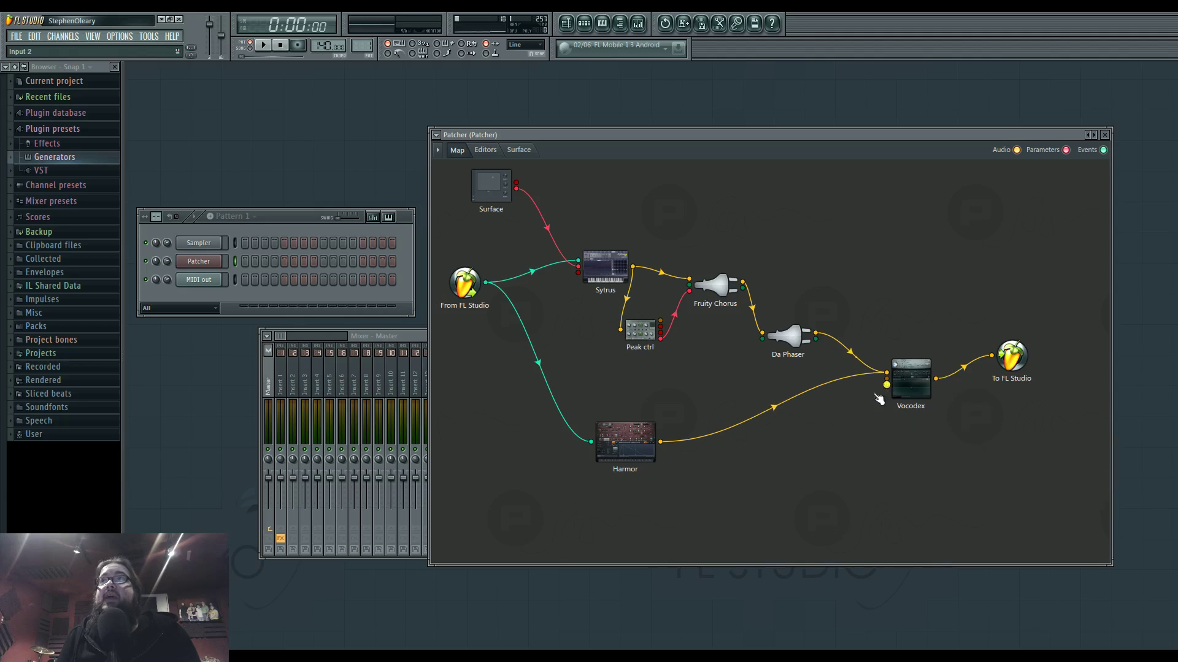
{"action": "mouse_move", "coordinate": [886, 372]}
{"action": "left_mouse_down"}
{"action": "mouse_move", "coordinate": [874, 385]}
{"action": "mouse_move", "coordinate": [886, 385]}
{"action": "left_mouse_up"}
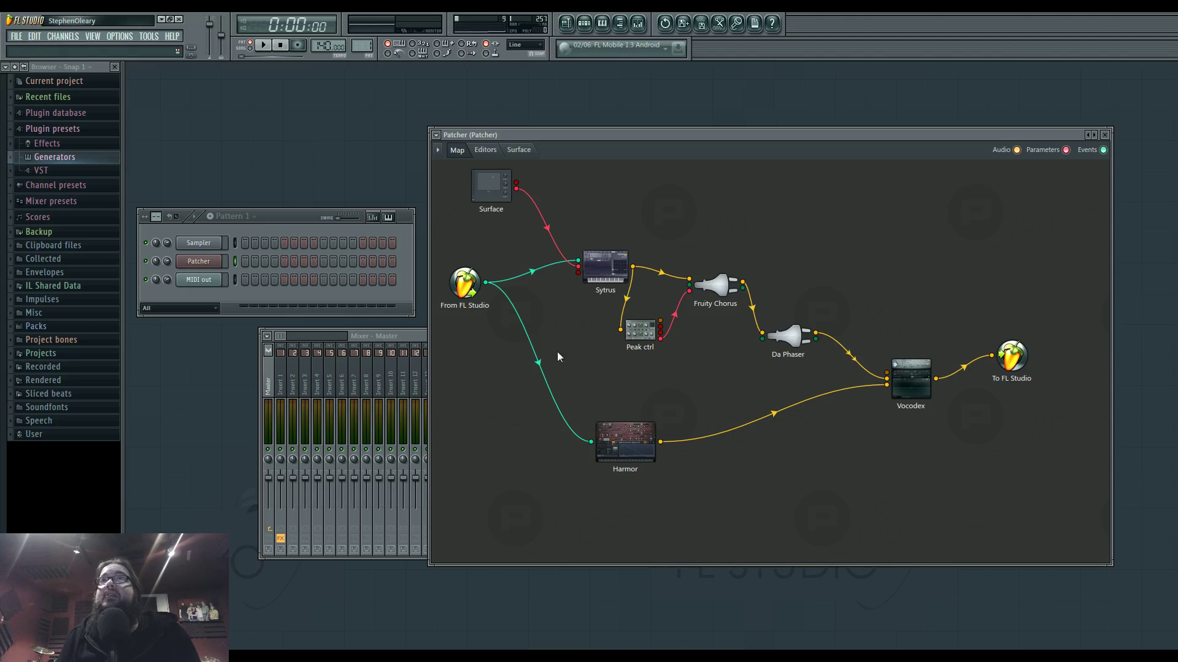
Set Vocodex's modulator sidechain to Input 1 and its carrier sidechain to Input 2.
{"action": "double_click", "coordinate": [912, 381]}
{"action": "left_click", "coordinate": [526, 208]}
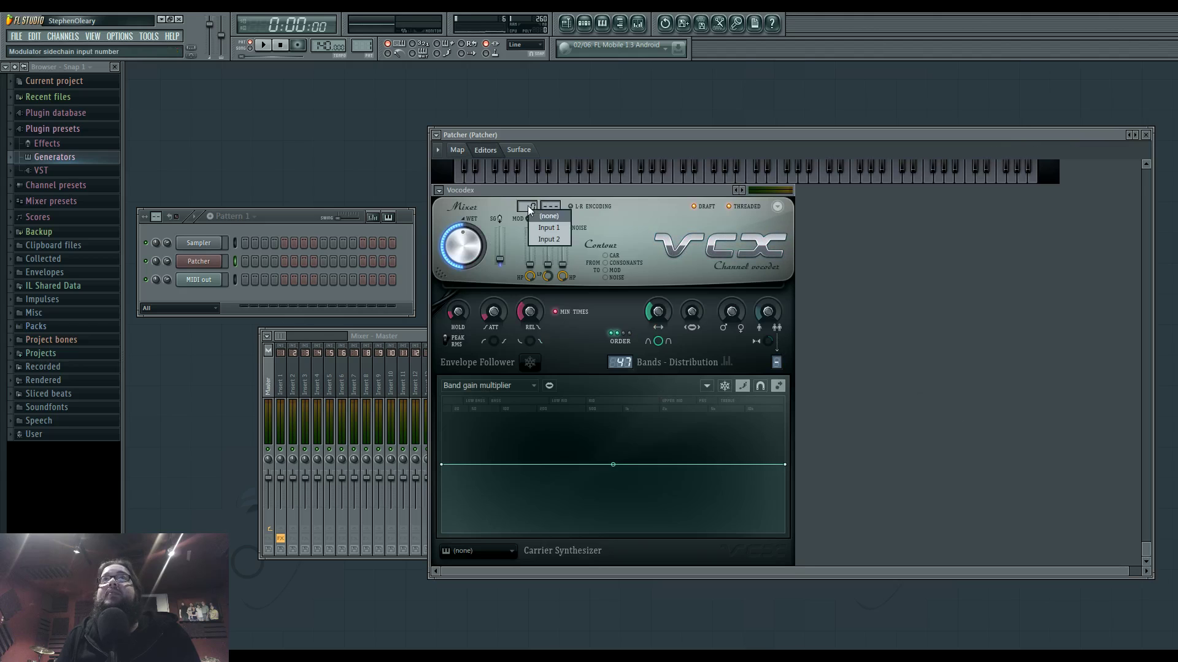
{"action": "left_click", "coordinate": [560, 240]}
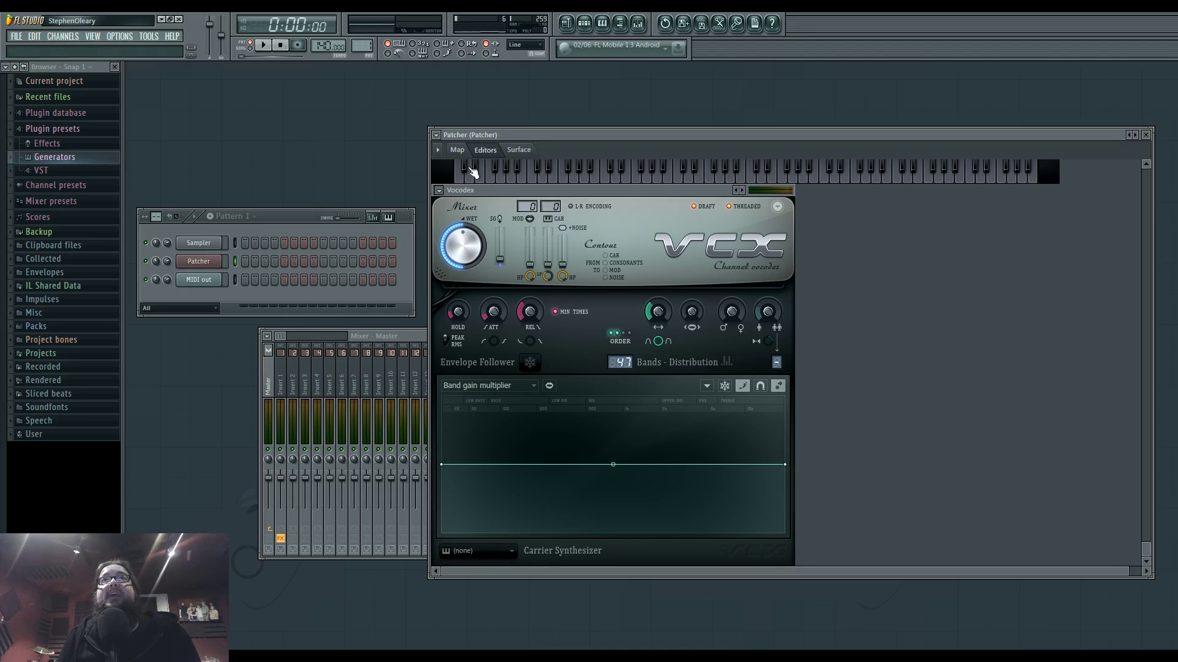
{"action": "left_click", "coordinate": [457, 150]}
{"action": "double_click", "coordinate": [909, 377]}
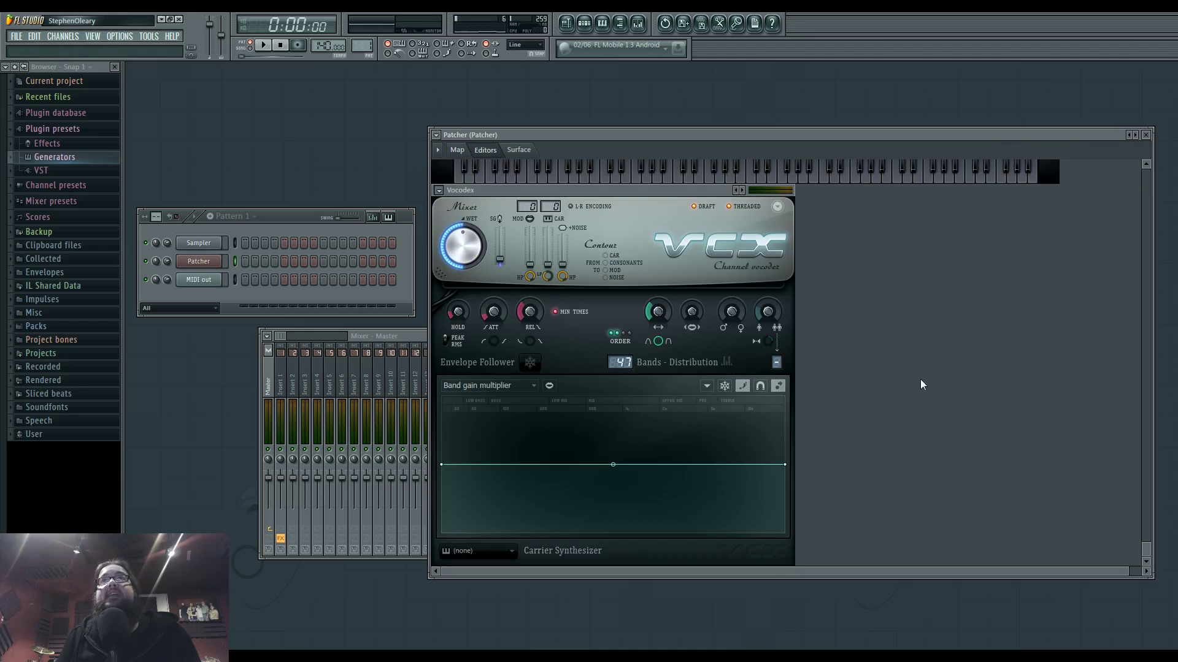
{"action": "left_click", "coordinate": [528, 204]}
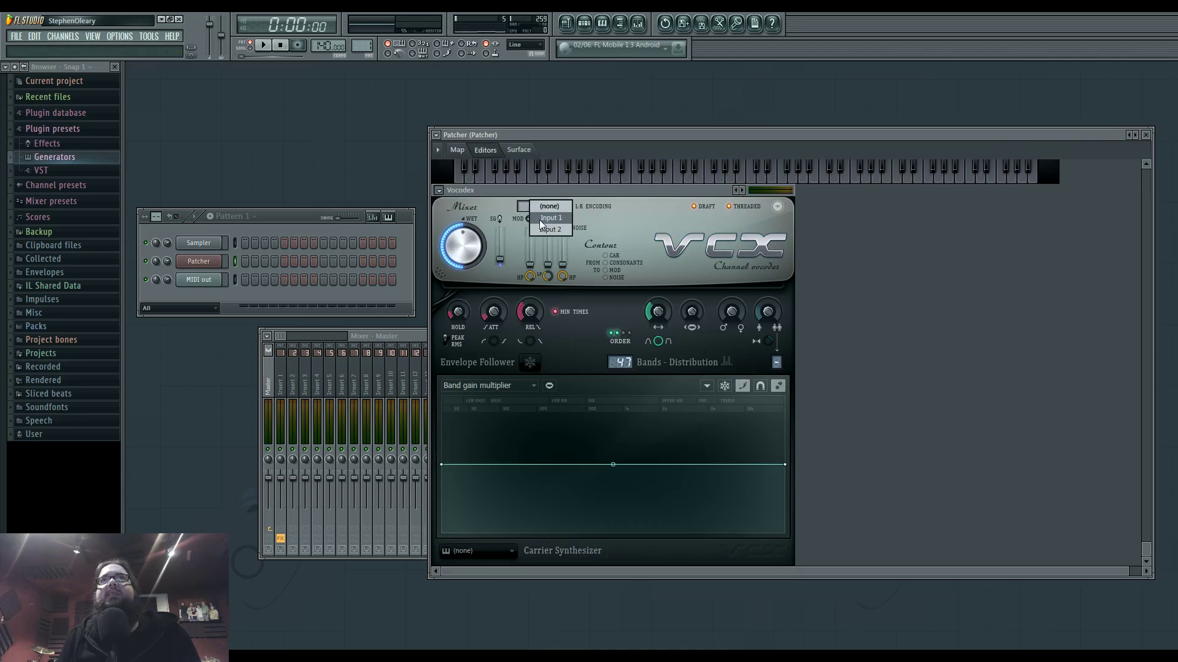
{"action": "left_click", "coordinate": [541, 218]}
{"action": "left_click", "coordinate": [551, 206]}
{"action": "left_click", "coordinate": [563, 230]}
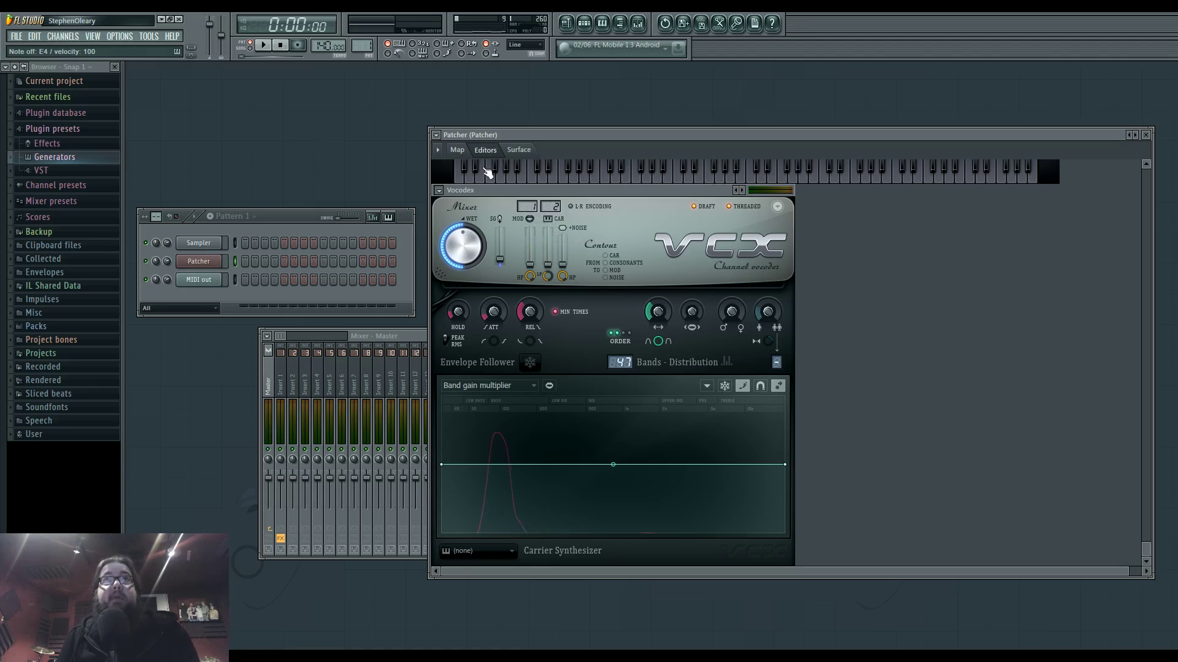
Rearrange Da Phaser, Harmor, Peak ctrl and Sytrus on the module map, bringing Harmor closer to the Sytrus chain.
{"action": "left_click", "coordinate": [457, 150]}
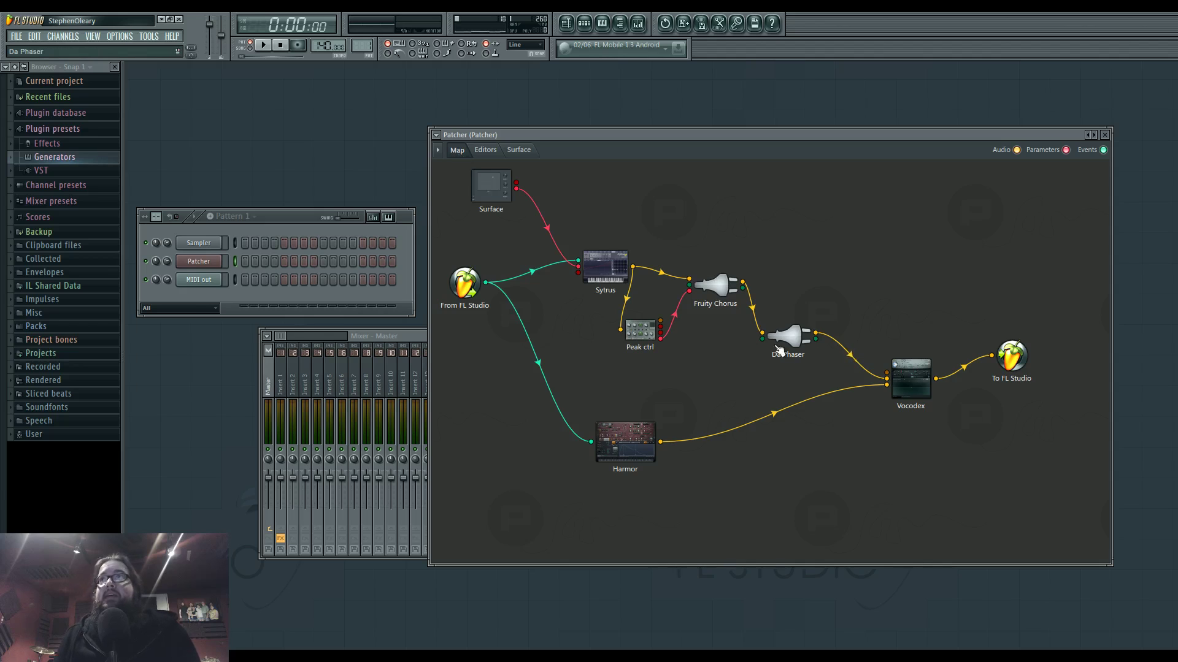
{"action": "left_click_drag", "start_coordinate": [788, 341], "coordinate": [811, 336]}
{"action": "left_click_drag", "start_coordinate": [625, 442], "coordinate": [664, 420]}
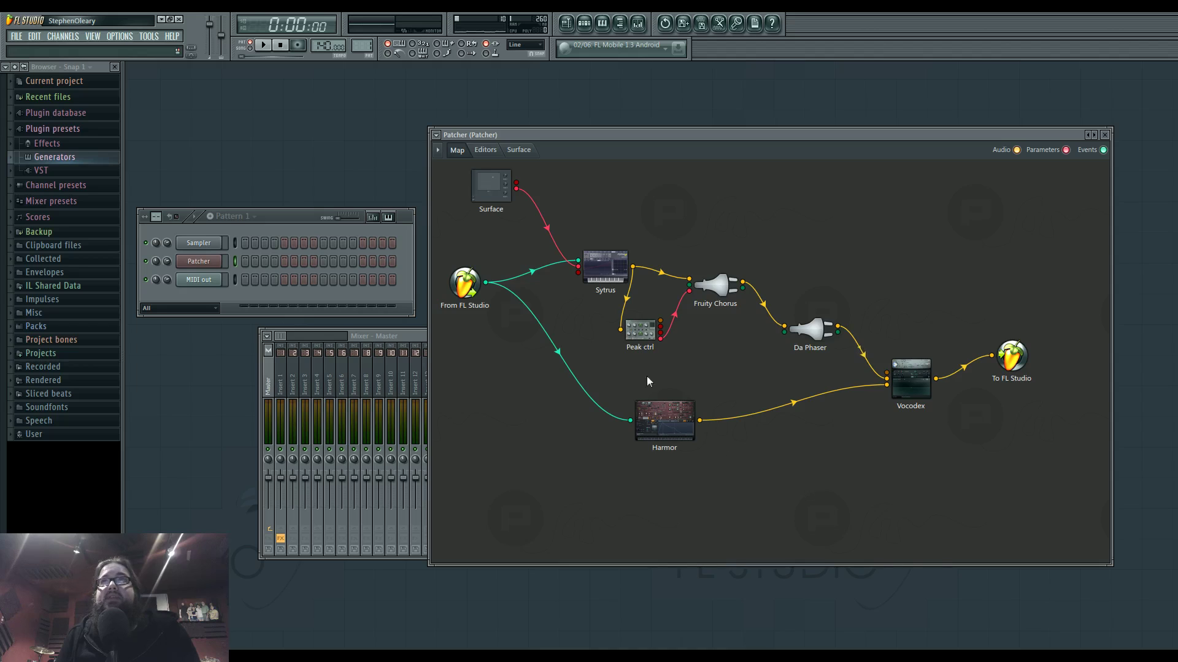
{"action": "left_click_drag", "start_coordinate": [639, 329], "coordinate": [654, 324]}
{"action": "left_click_drag", "start_coordinate": [606, 270], "coordinate": [582, 289]}
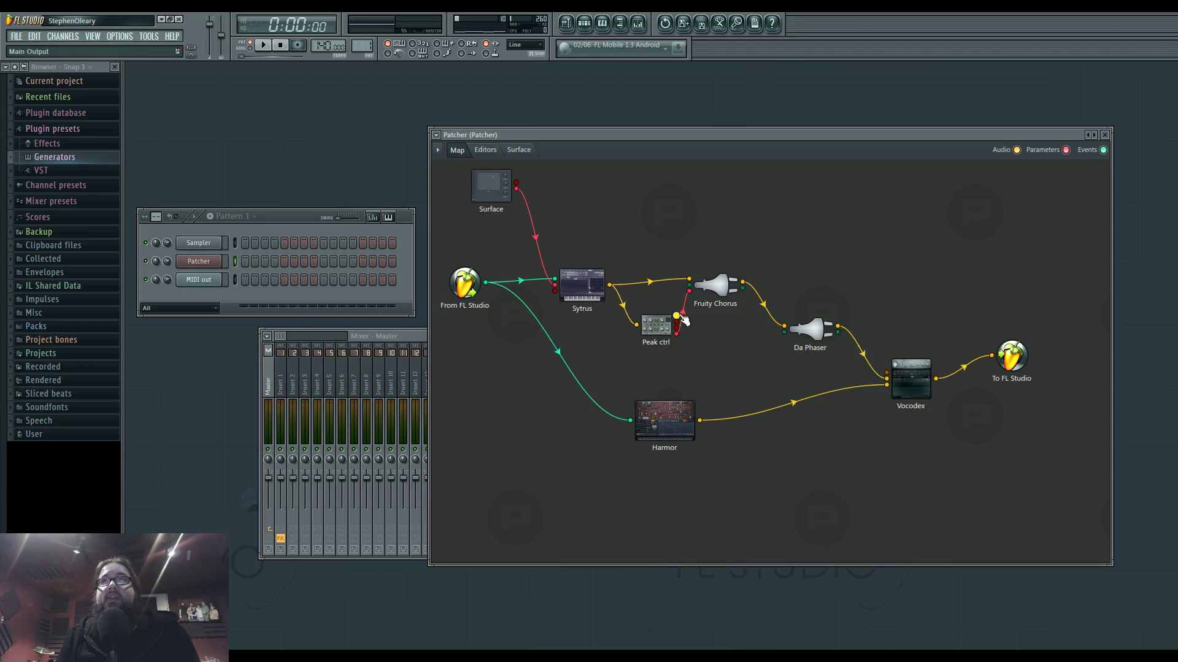
{"action": "left_click_drag", "start_coordinate": [682, 320], "coordinate": [669, 315]}
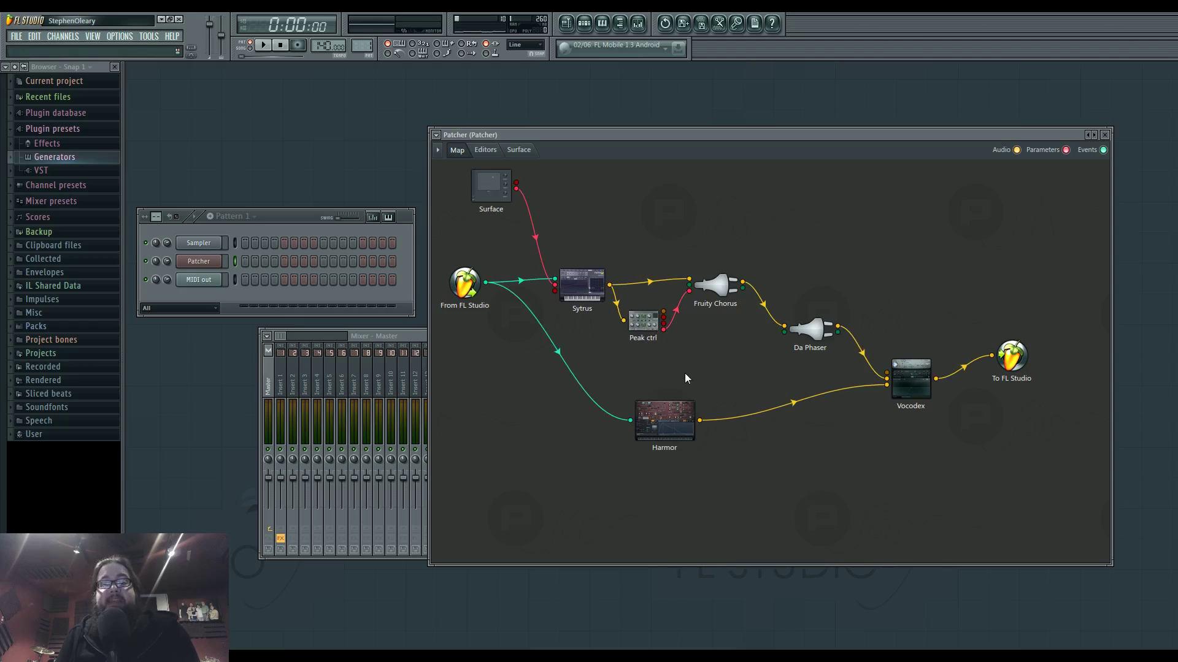
Examine which audio outputs and sends can be activated on Vocodex, without changing any.
{"action": "right_click", "coordinate": [909, 381]}
{"action": "mouse_move", "coordinate": [941, 458]}
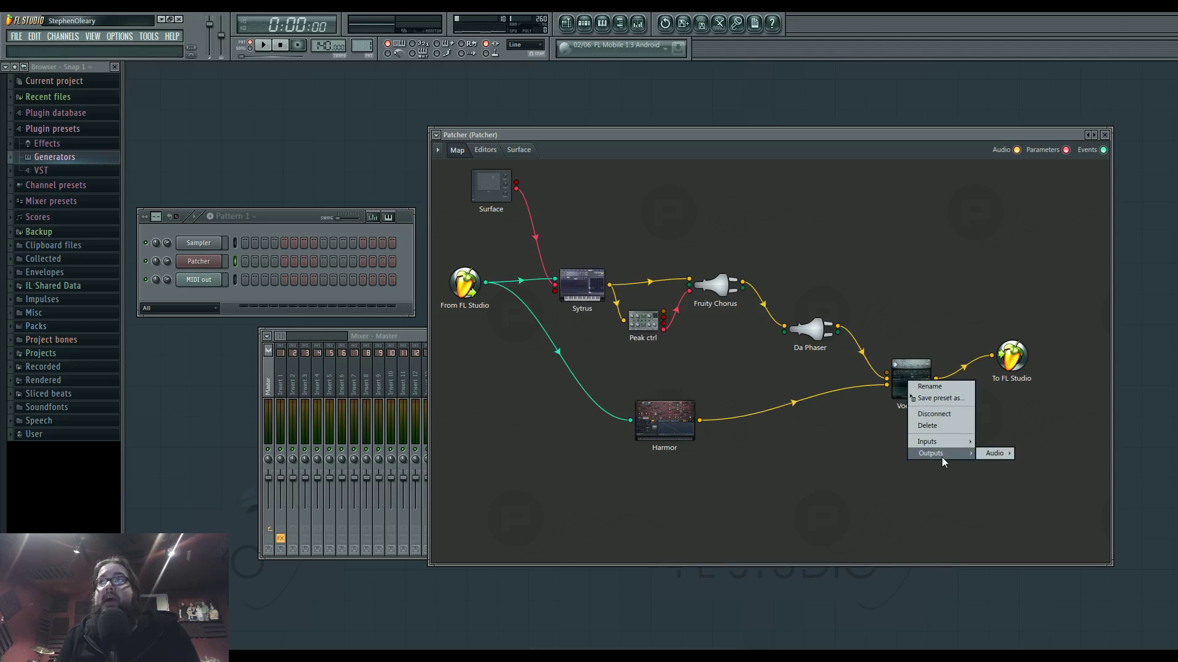
{"action": "mouse_move", "coordinate": [1000, 457]}
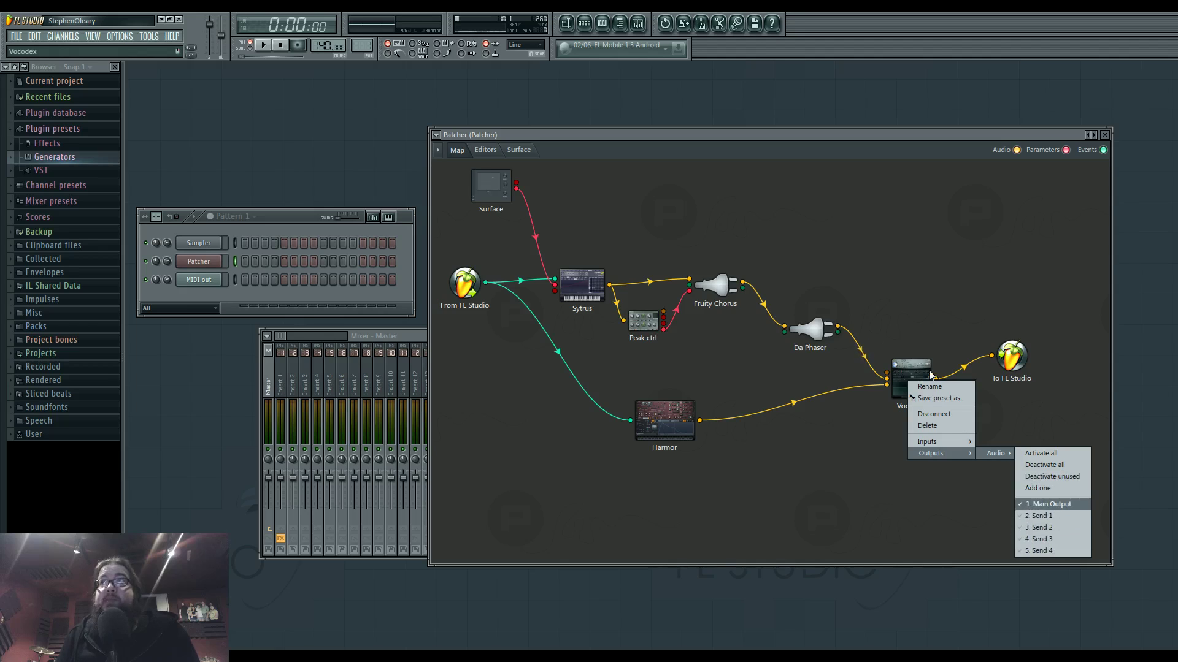
{"action": "left_click", "coordinate": [830, 461]}
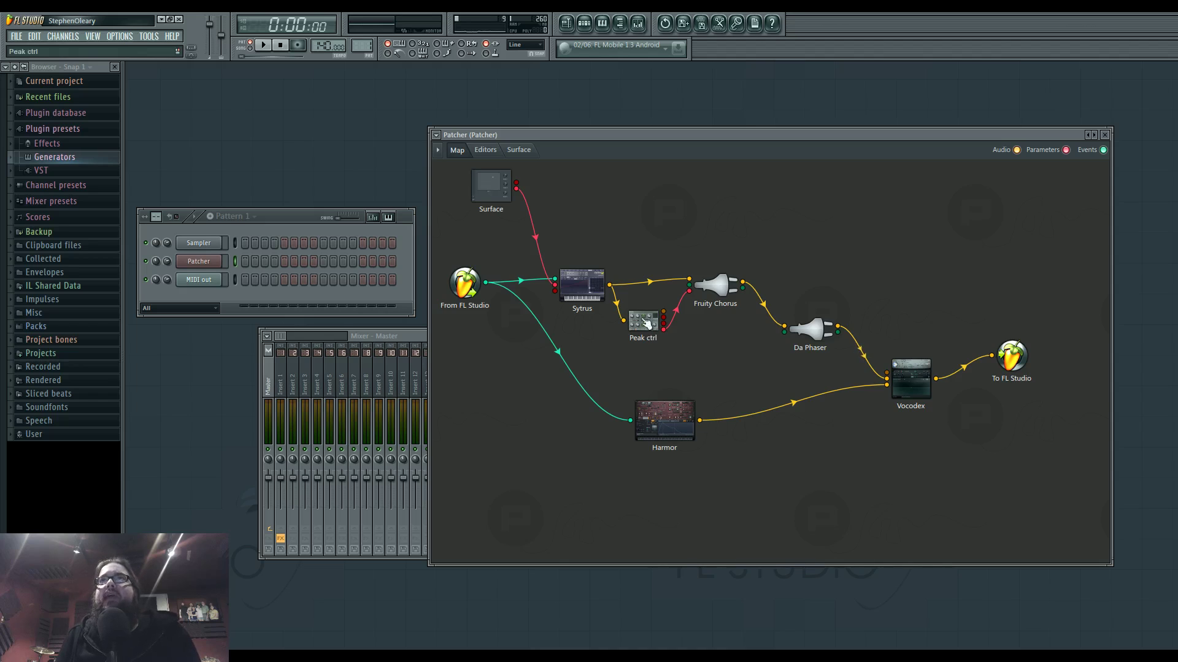
Spread out the Sytrus chain by raising Sytrus, lowering Peak ctrl and repositioning Fruity Chorus.
{"action": "left_click_drag", "start_coordinate": [645, 324], "coordinate": [650, 334]}
{"action": "mouse_move", "coordinate": [589, 288]}
{"action": "left_mouse_down"}
{"action": "mouse_move", "coordinate": [601, 279]}
{"action": "mouse_move", "coordinate": [588, 273]}
{"action": "left_mouse_up"}
{"action": "left_click_drag", "start_coordinate": [717, 287], "coordinate": [726, 280]}
{"action": "left_click_drag", "start_coordinate": [649, 331], "coordinate": [645, 337]}
{"action": "left_click_drag", "start_coordinate": [713, 300], "coordinate": [713, 312]}
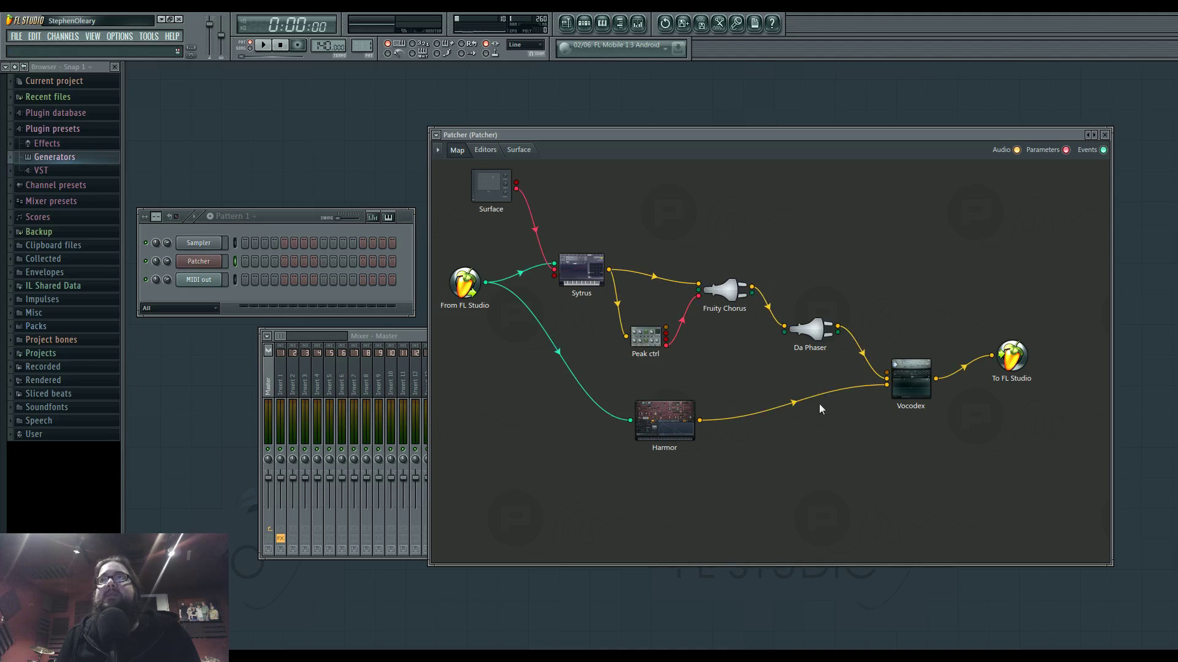
Move Harmor and Vocodex further apart, and try the level control on the audio cable between them.
{"action": "left_click_drag", "start_coordinate": [666, 422], "coordinate": [627, 431]}
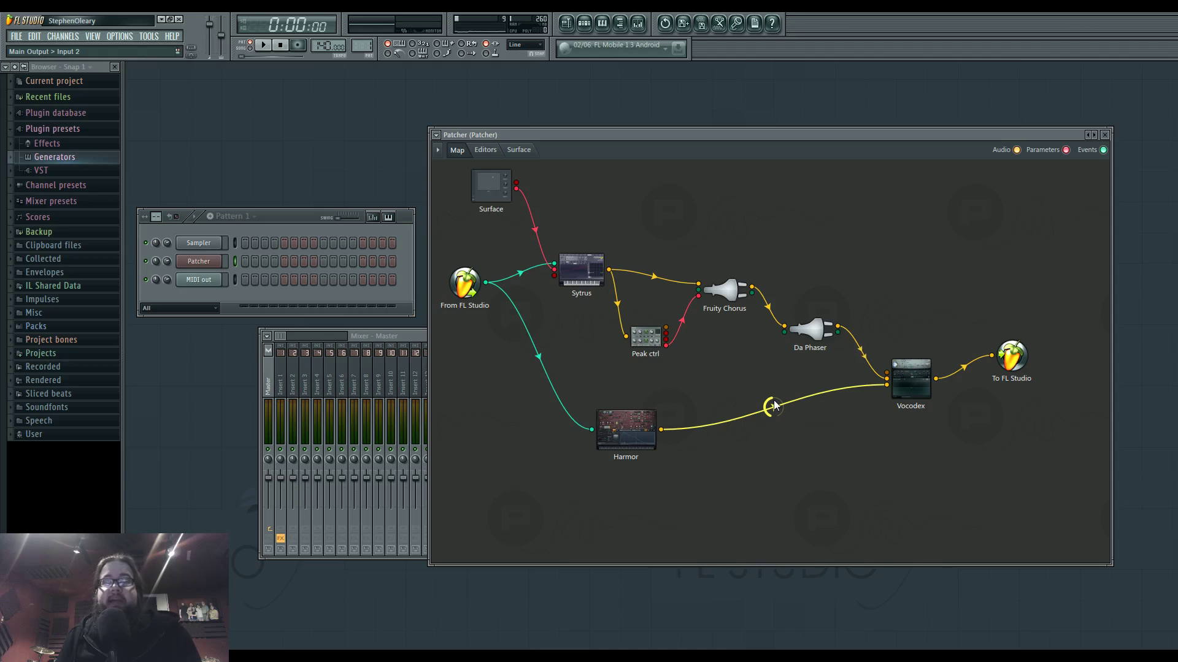
{"action": "mouse_move", "coordinate": [774, 407]}
{"action": "left_mouse_down"}
{"action": "mouse_move", "coordinate": [773, 439]}
{"action": "mouse_move", "coordinate": [774, 417]}
{"action": "mouse_move", "coordinate": [773, 430]}
{"action": "left_mouse_up"}
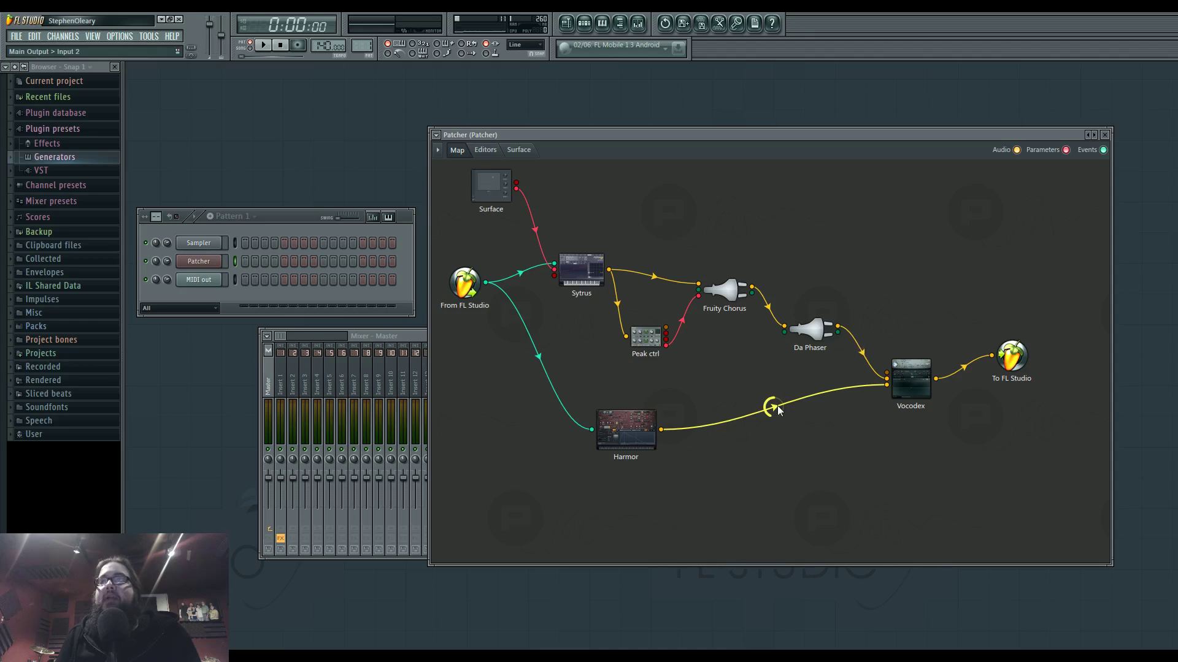
{"action": "left_click_drag", "start_coordinate": [908, 380], "coordinate": [922, 378]}
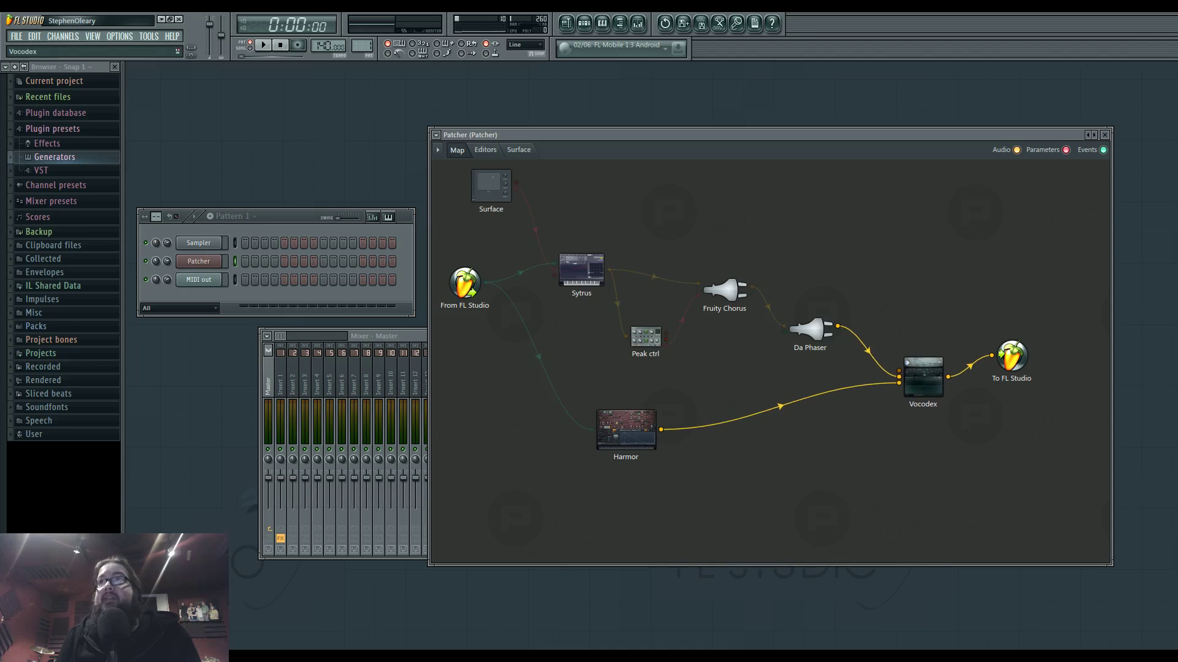
Move Da Phaser up above the chain and also connect Fruity Chorus's audio output directly to Vocodex's Input 1.
{"action": "left_click_drag", "start_coordinate": [818, 335], "coordinate": [859, 236]}
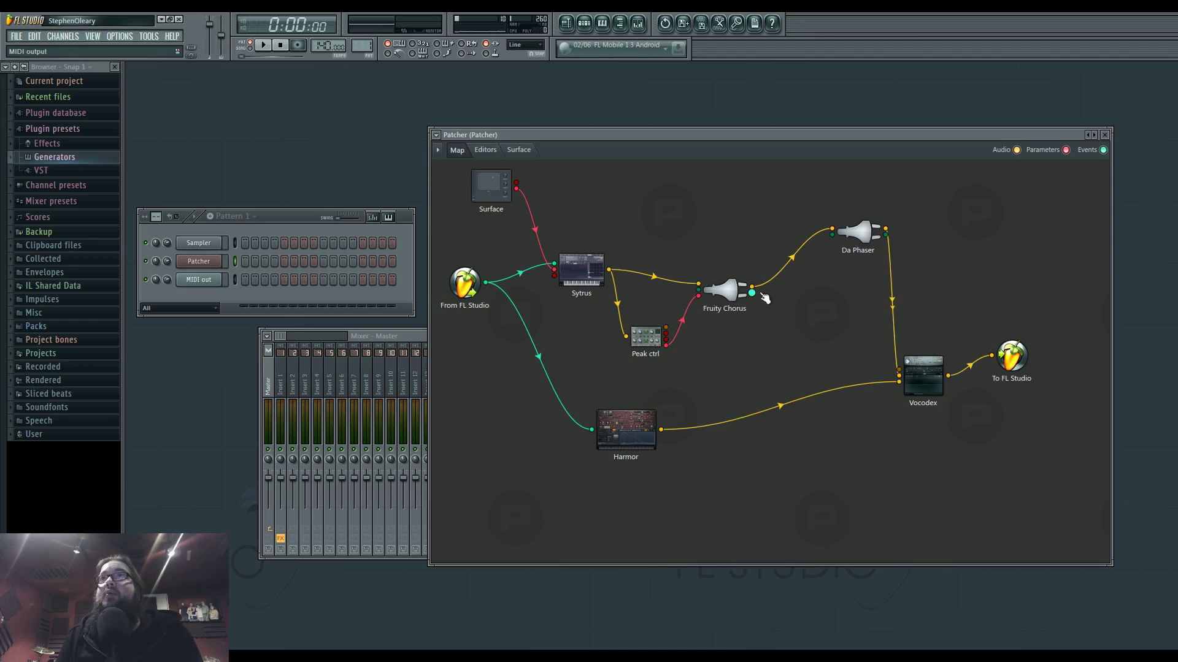
{"action": "left_click_drag", "start_coordinate": [730, 291], "coordinate": [898, 370]}
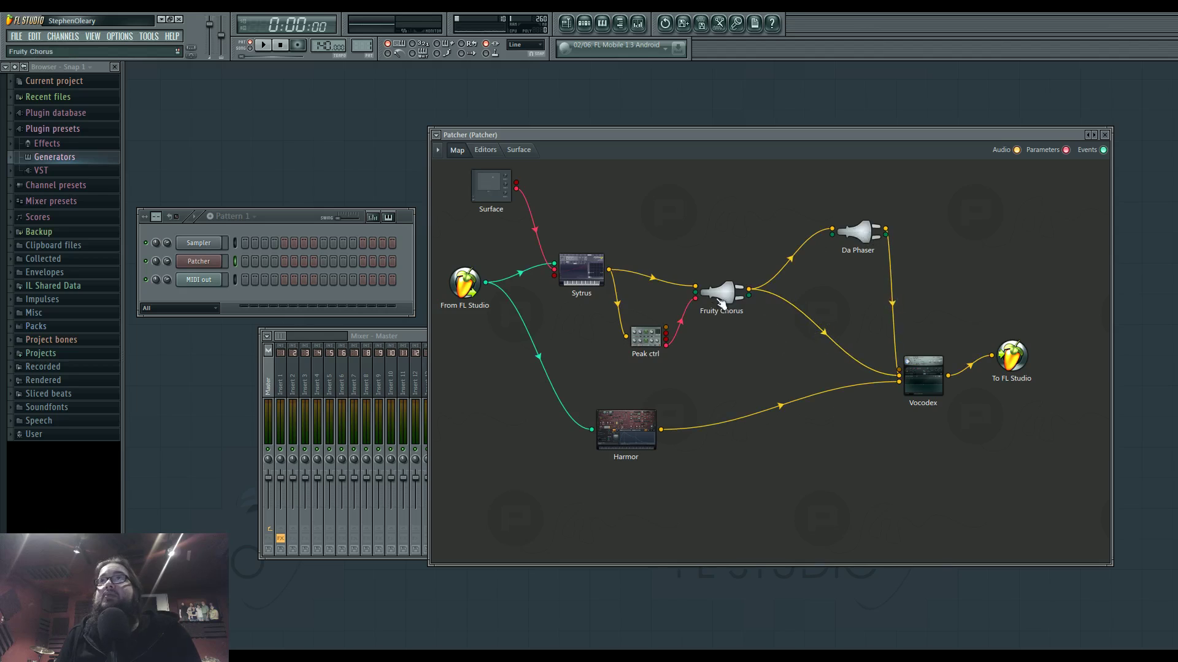
{"action": "left_click_drag", "start_coordinate": [723, 303], "coordinate": [729, 299]}
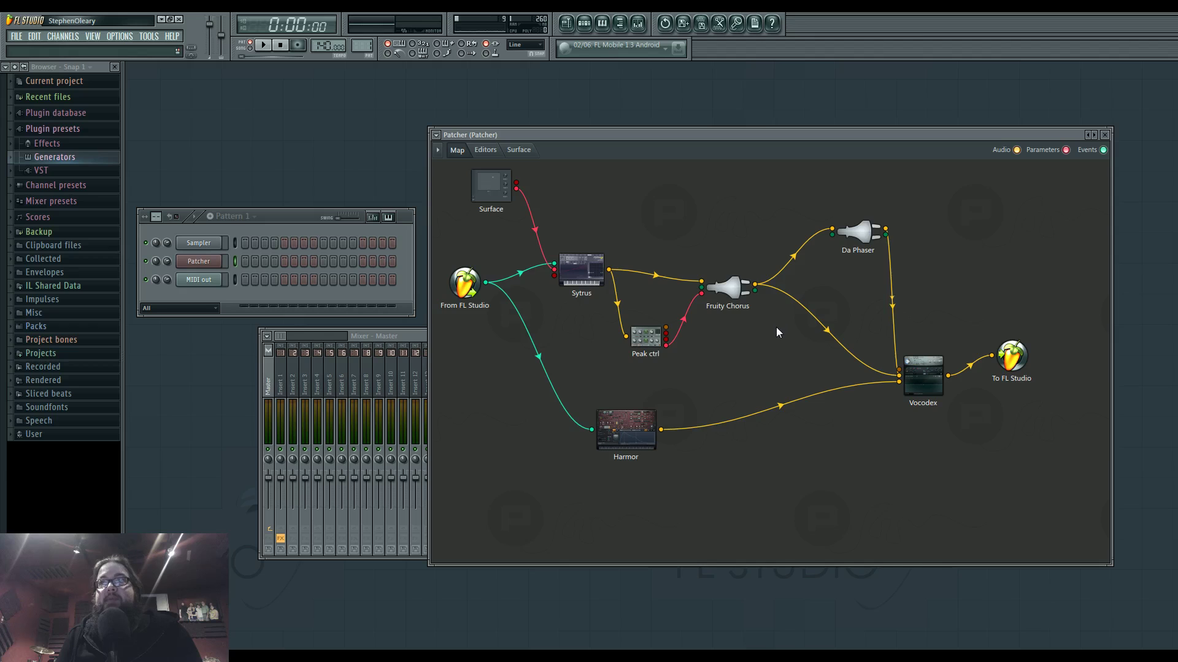
Look through the editors from Fruity Chorus down to Harmor, and return to the module map.
{"action": "double_click", "coordinate": [749, 298]}
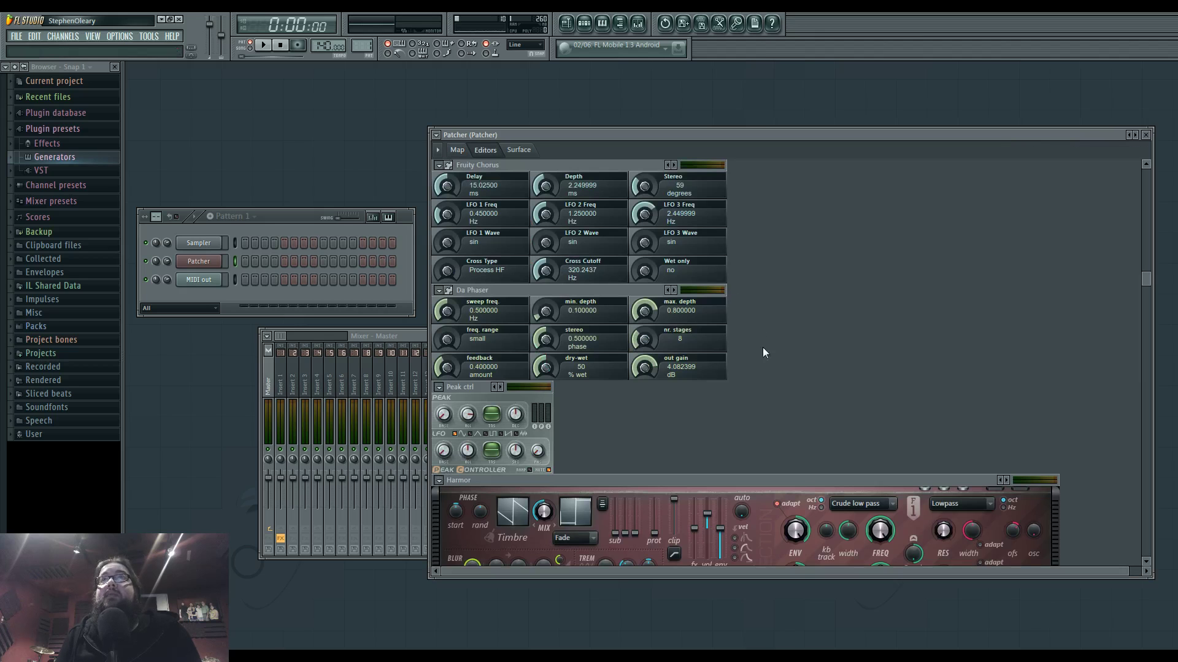
{"action": "scroll", "coordinate": [780, 364], "scroll_direction": "down", "scroll_amount": 6}
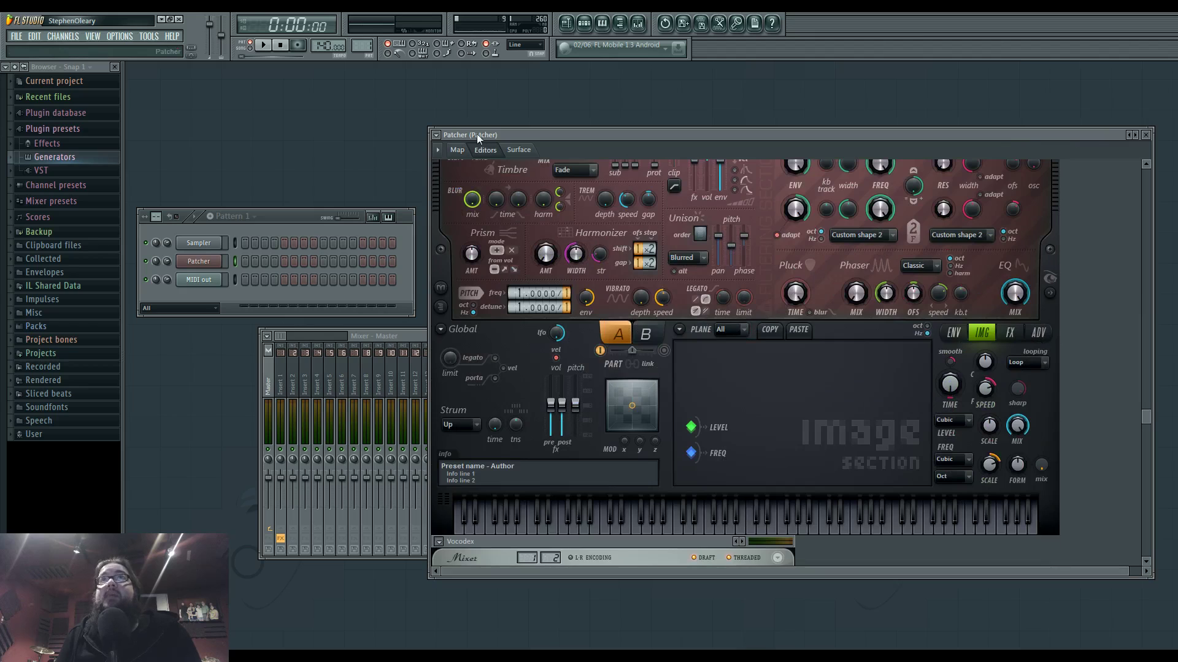
{"action": "left_click", "coordinate": [457, 150]}
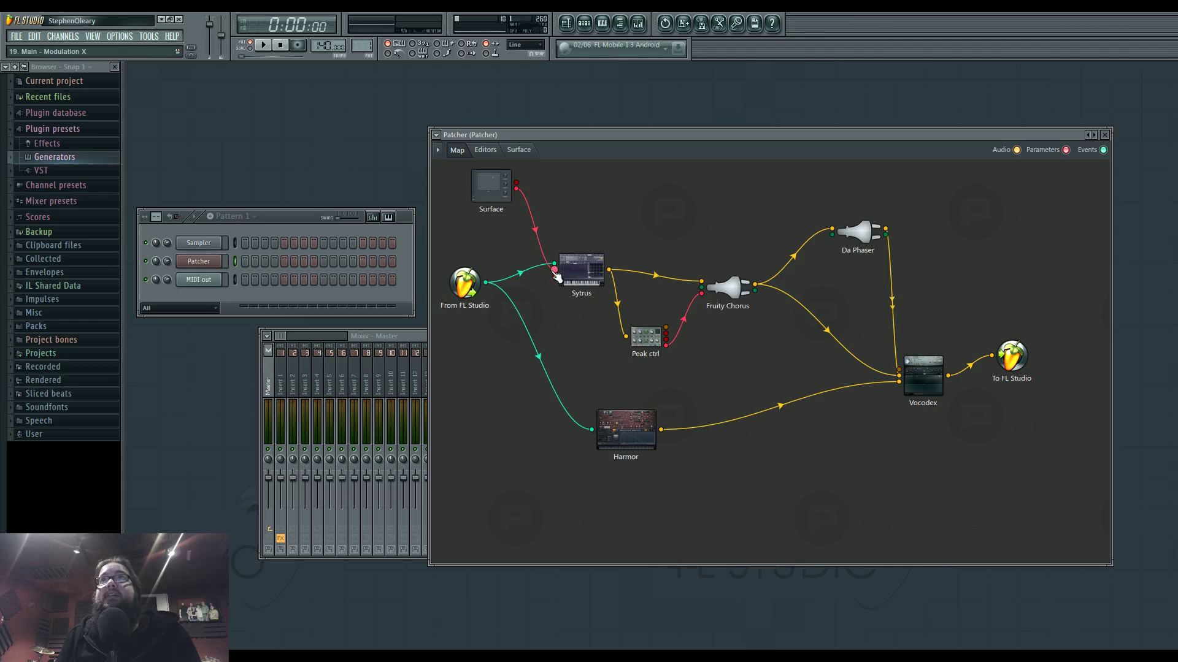
Shift Sytrus slightly, lower Harmor, and move Vocodex away from To FL Studio.
{"action": "mouse_move", "coordinate": [570, 272]}
{"action": "left_mouse_down"}
{"action": "mouse_move", "coordinate": [554, 265]}
{"action": "mouse_move", "coordinate": [569, 275]}
{"action": "left_mouse_up"}
{"action": "mouse_move", "coordinate": [628, 424]}
{"action": "left_mouse_down"}
{"action": "mouse_move", "coordinate": [584, 426]}
{"action": "mouse_move", "coordinate": [647, 436]}
{"action": "left_mouse_up"}
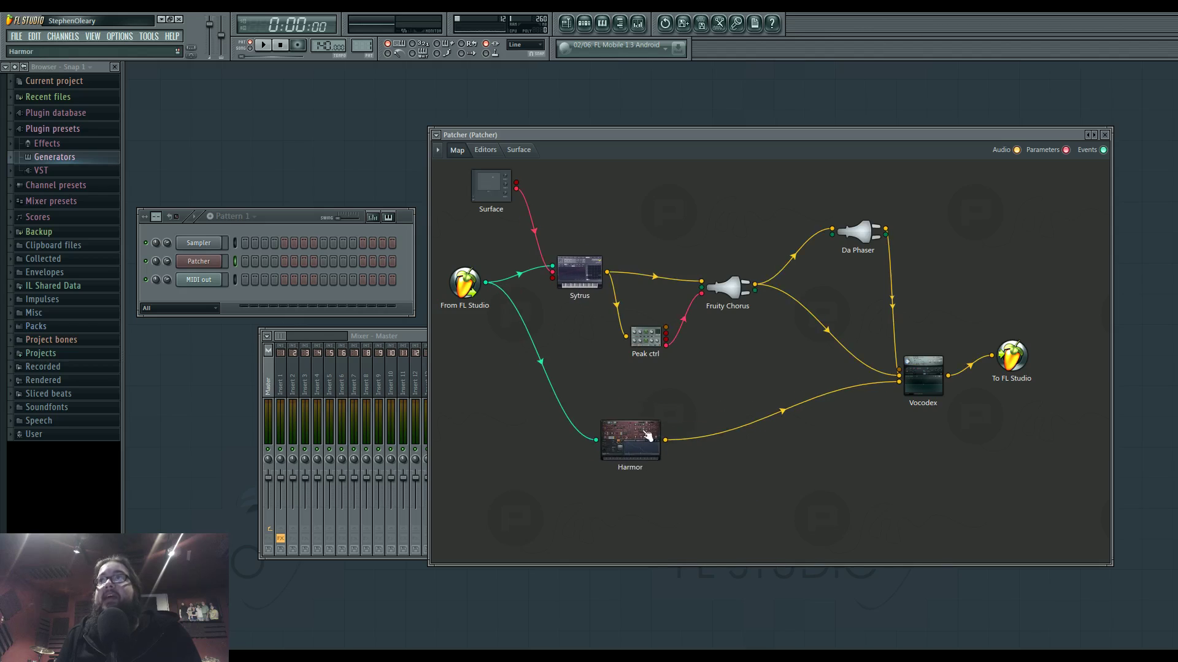
{"action": "left_click_drag", "start_coordinate": [921, 377], "coordinate": [879, 364]}
Disconnect and reconnect Vocodex's output to To FL Studio, and reposition Da Phaser and Vocodex around it.
{"action": "left_click_drag", "start_coordinate": [906, 363], "coordinate": [1002, 356]}
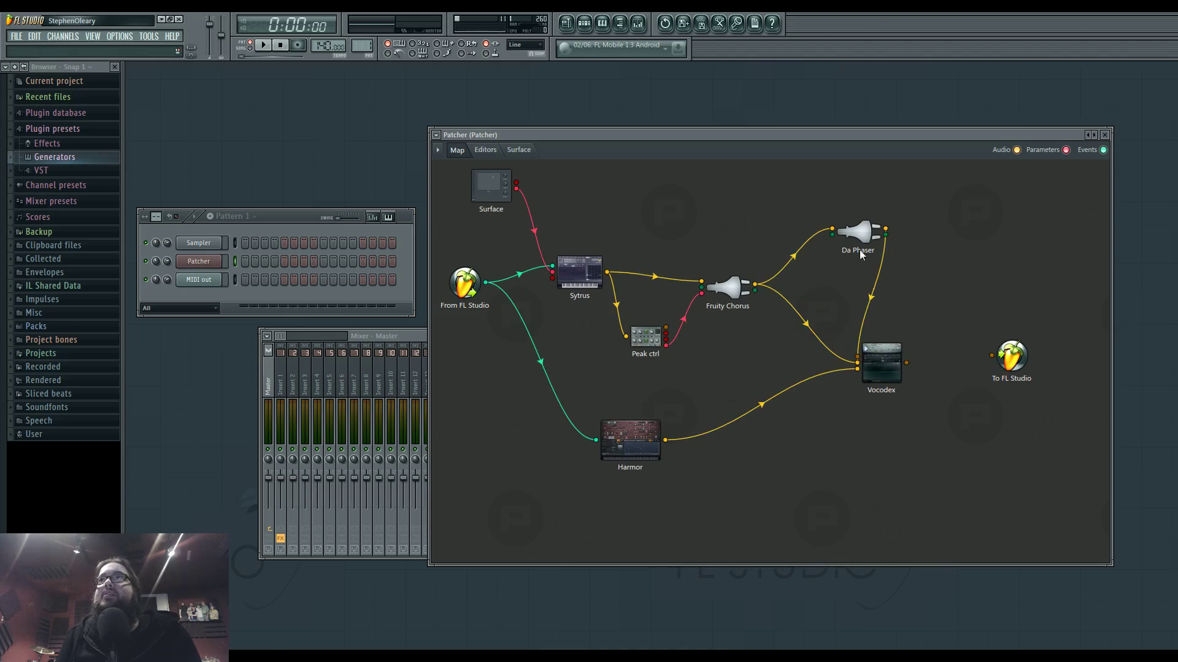
{"action": "left_click_drag", "start_coordinate": [859, 238], "coordinate": [831, 272]}
{"action": "left_click_drag", "start_coordinate": [906, 363], "coordinate": [992, 361]}
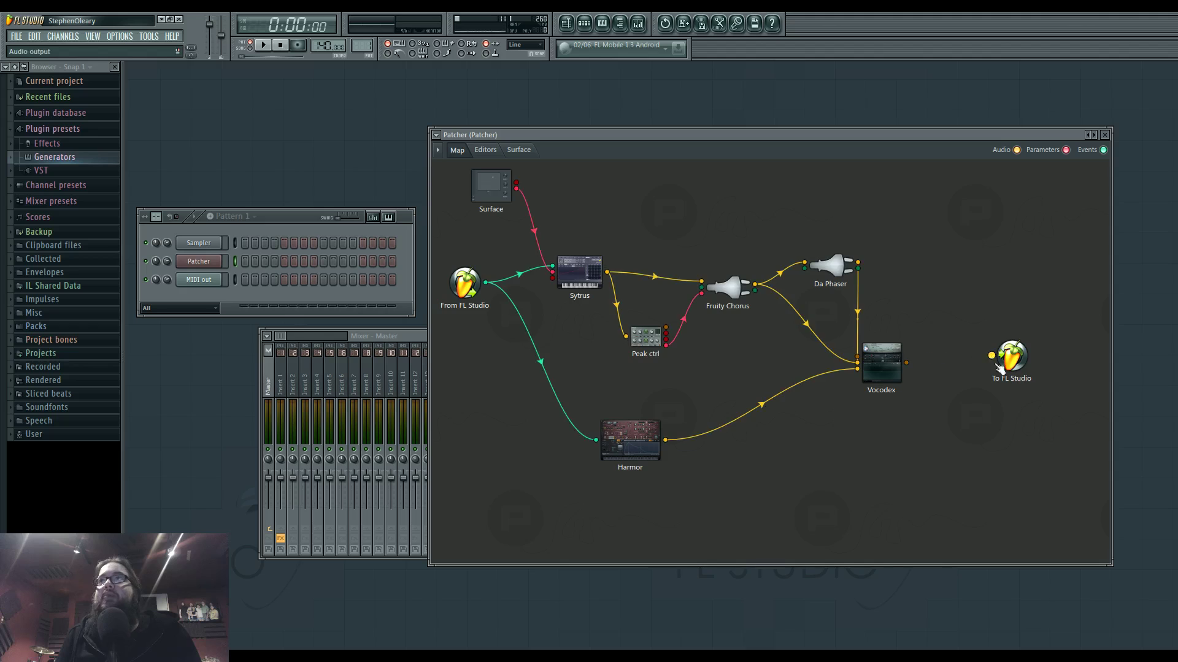
{"action": "left_click_drag", "start_coordinate": [907, 363], "coordinate": [992, 355]}
{"action": "mouse_move", "coordinate": [886, 362]}
{"action": "left_mouse_down"}
{"action": "mouse_move", "coordinate": [938, 355]}
{"action": "mouse_move", "coordinate": [939, 334]}
{"action": "mouse_move", "coordinate": [900, 362]}
{"action": "left_mouse_up"}
Insert a Limiter between Vocodex and To FL Studio, and try its Gain knob.
{"action": "right_click", "coordinate": [933, 358]}
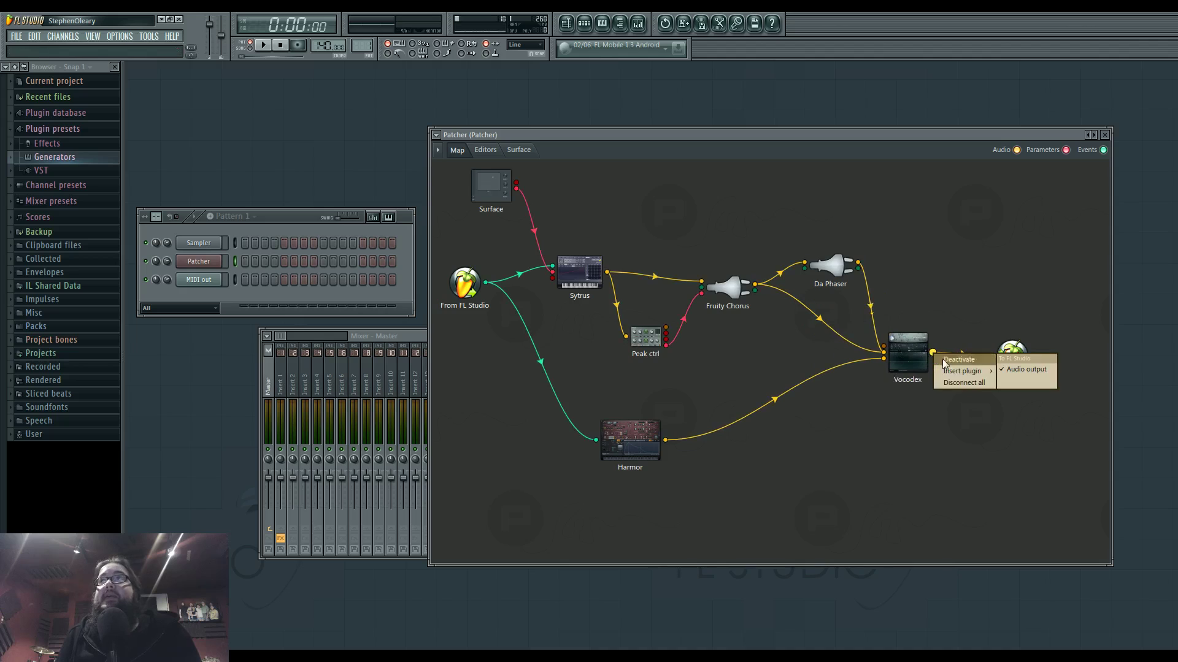
{"action": "left_click", "coordinate": [962, 369]}
{"action": "left_click", "coordinate": [1037, 354]}
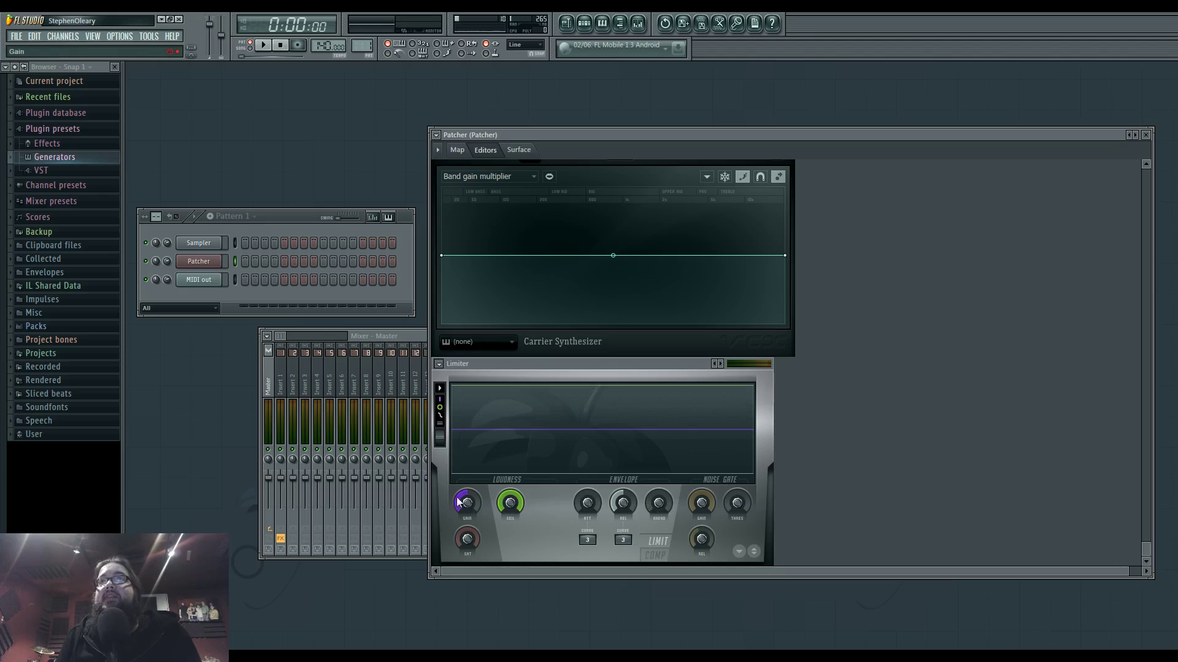
{"action": "mouse_move", "coordinate": [457, 498]}
{"action": "left_mouse_down"}
{"action": "mouse_move", "coordinate": [456, 488]}
{"action": "mouse_move", "coordinate": [455, 498]}
{"action": "left_mouse_up"}
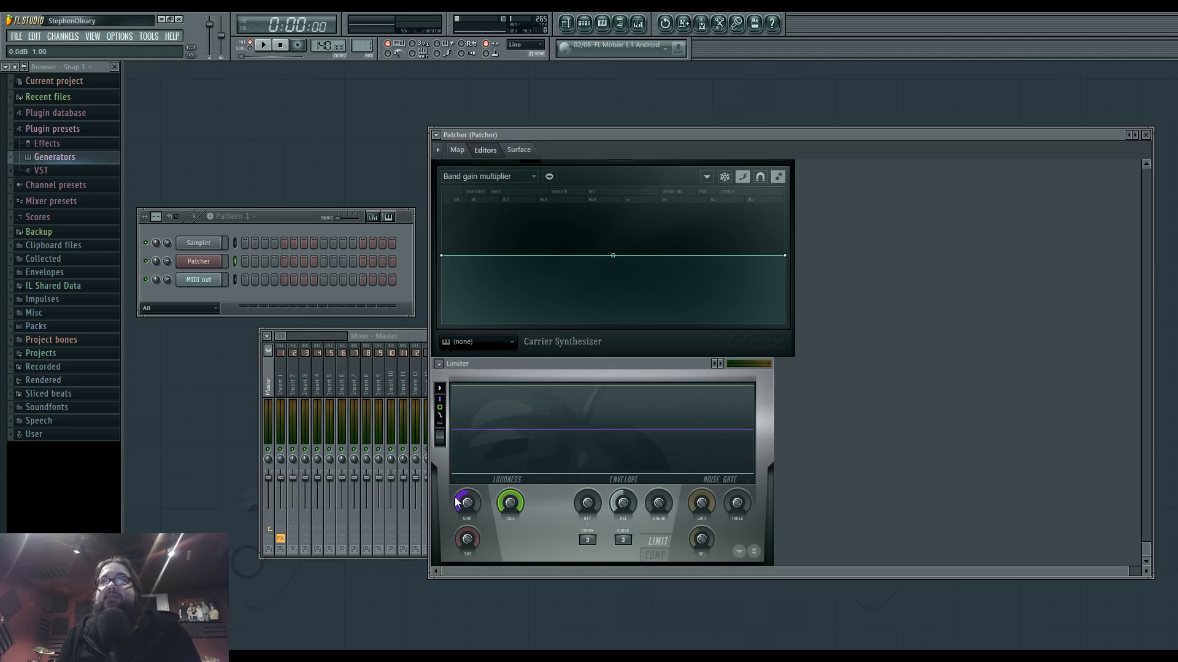
Back on the module map, move Vocodex away from the output and lower Limiter to separate them.
{"action": "left_click", "coordinate": [457, 150]}
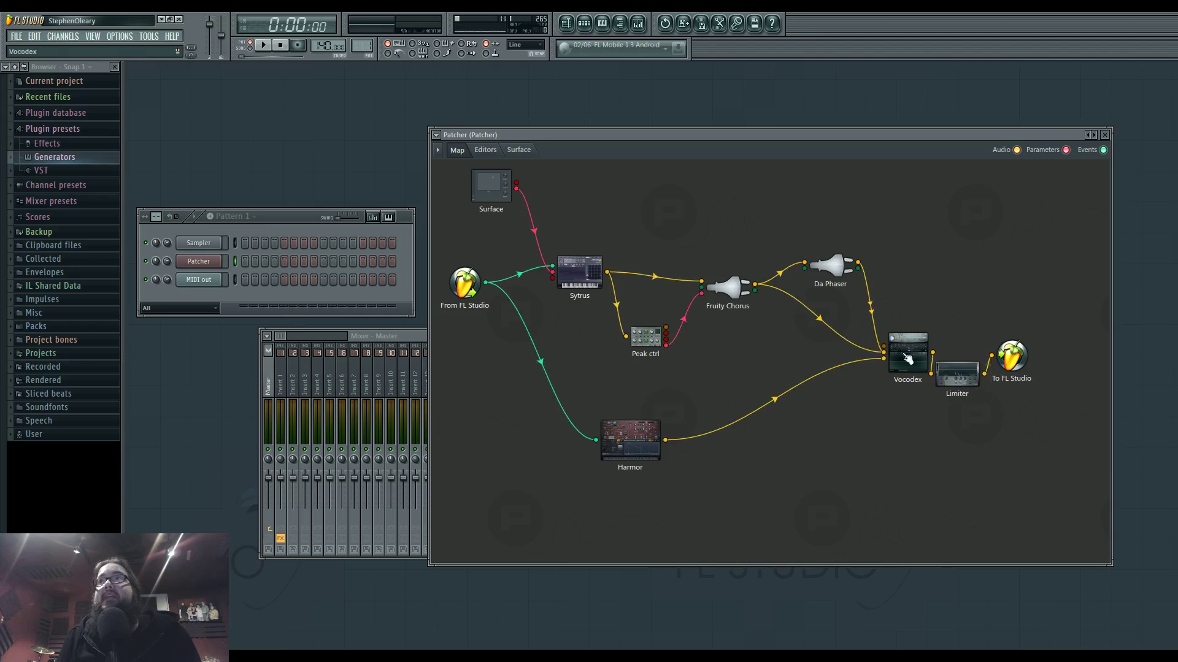
{"action": "left_click_drag", "start_coordinate": [907, 359], "coordinate": [874, 360]}
{"action": "left_click_drag", "start_coordinate": [957, 374], "coordinate": [946, 425]}
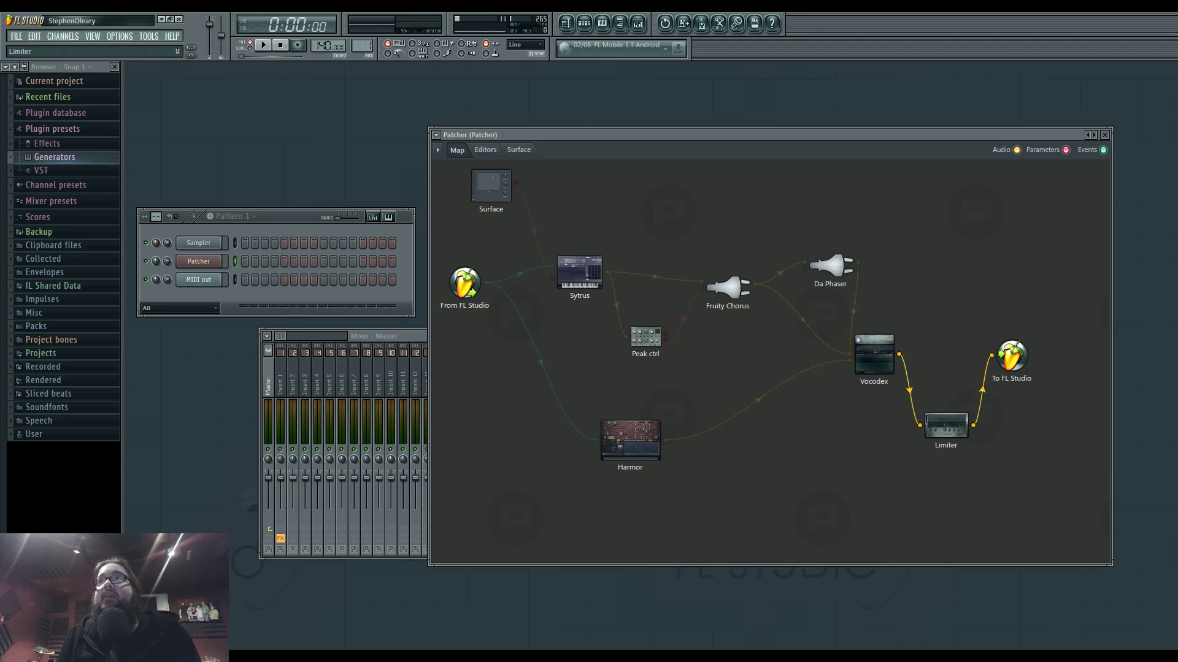
Move To FL Studio and Limiter farther out on the map, and insert a Fruity WaveShaper between Vocodex and Limiter.
{"action": "left_click_drag", "start_coordinate": [1011, 356], "coordinate": [1058, 361]}
{"action": "left_click_drag", "start_coordinate": [946, 425], "coordinate": [996, 442]}
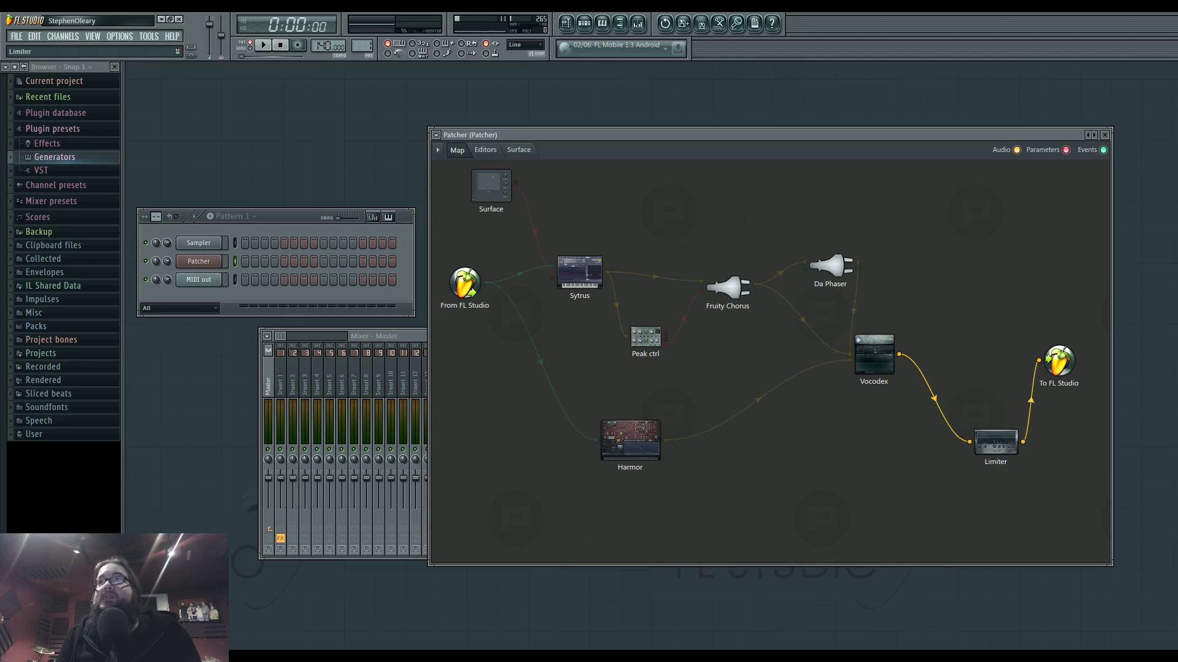
{"action": "right_click", "coordinate": [1000, 462]}
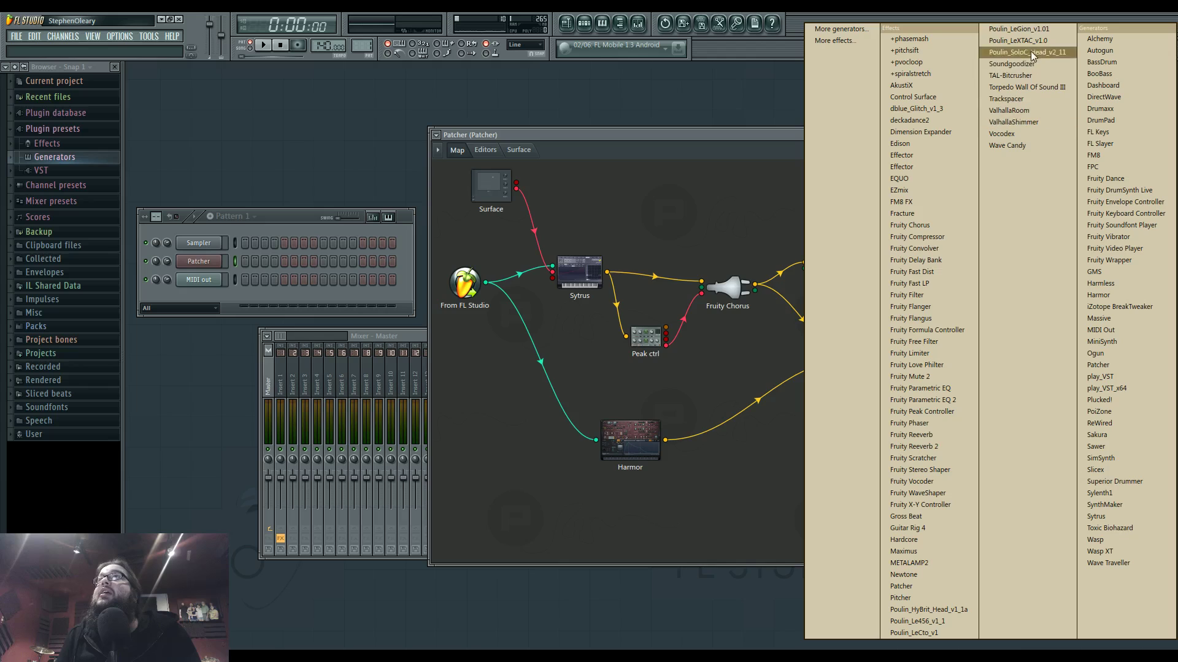
{"action": "left_click", "coordinate": [918, 493]}
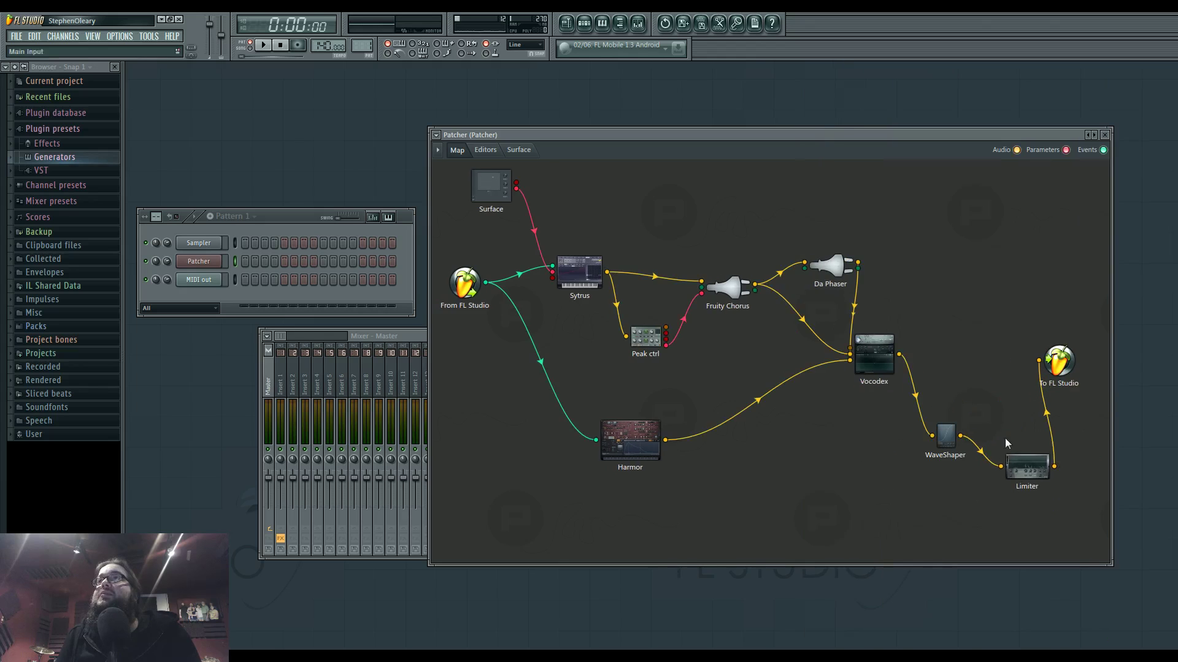
Connect Vocodex directly to To FL Studio in parallel with its WaveShaper link, and look at the WaveShaper editor.
{"action": "left_click_drag", "start_coordinate": [899, 355], "coordinate": [1038, 360]}
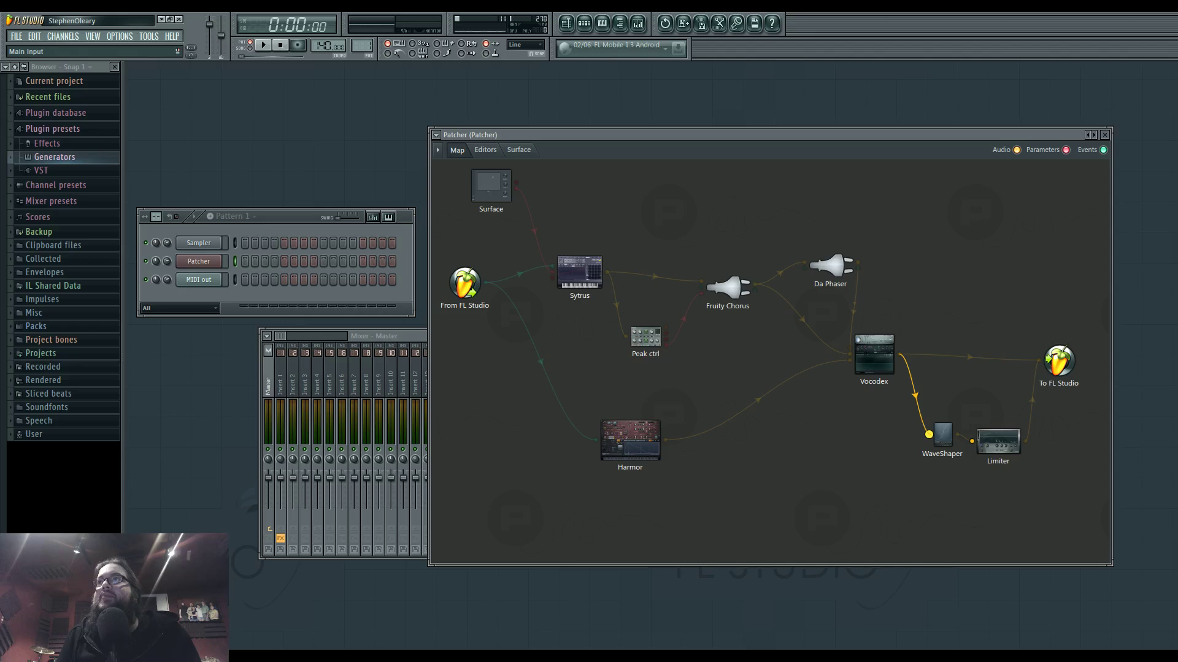
{"action": "left_click", "coordinate": [928, 439]}
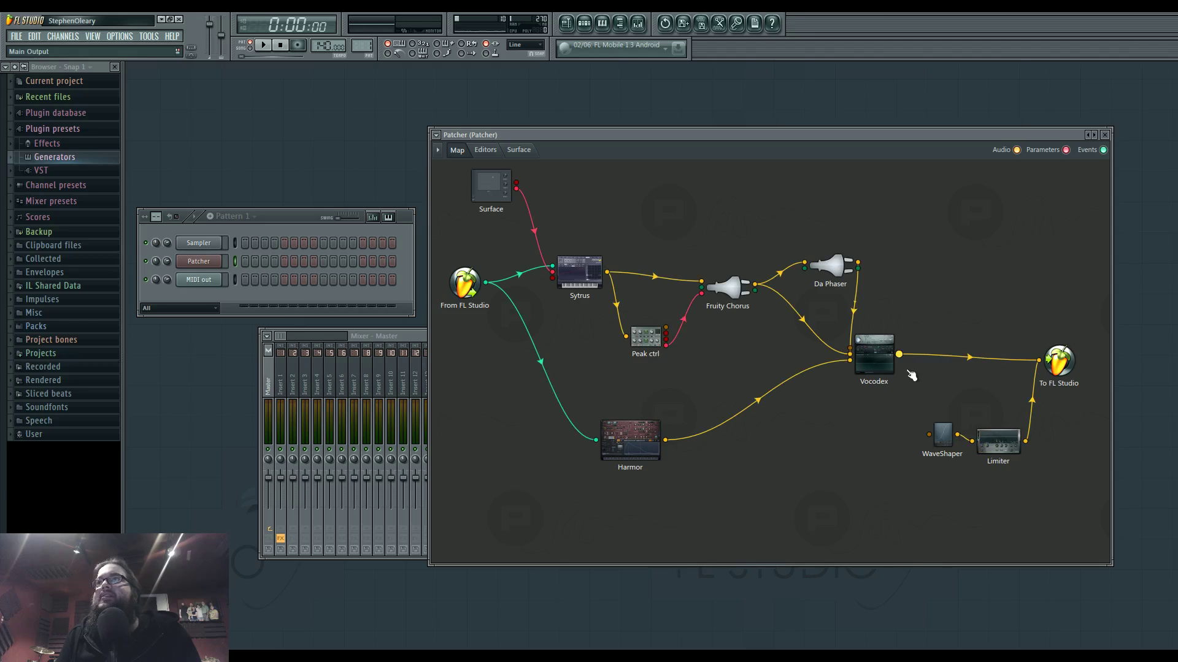
{"action": "left_click_drag", "start_coordinate": [898, 353], "coordinate": [929, 435]}
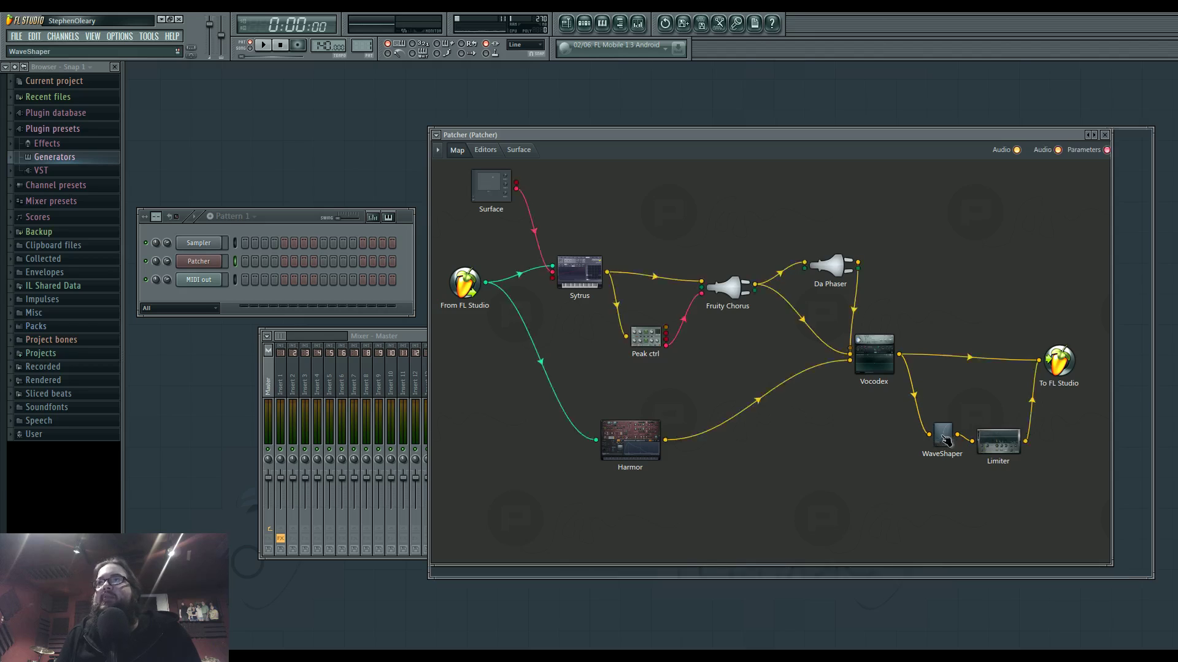
{"action": "double_click", "coordinate": [944, 439]}
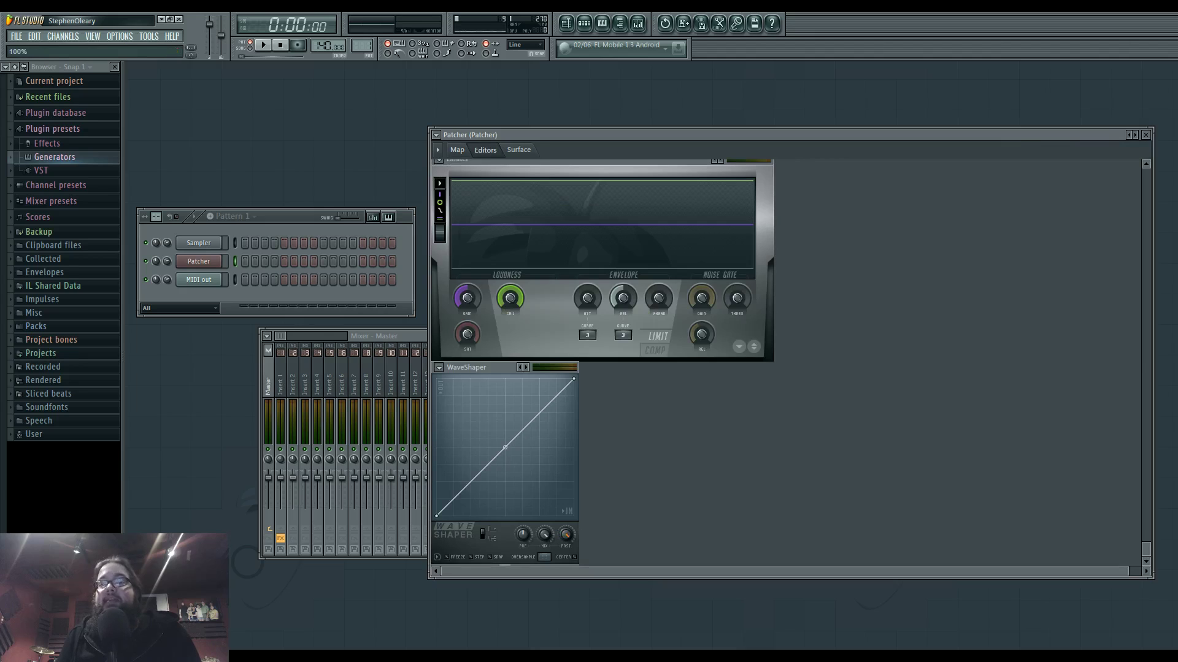
{"action": "left_click", "coordinate": [464, 151]}
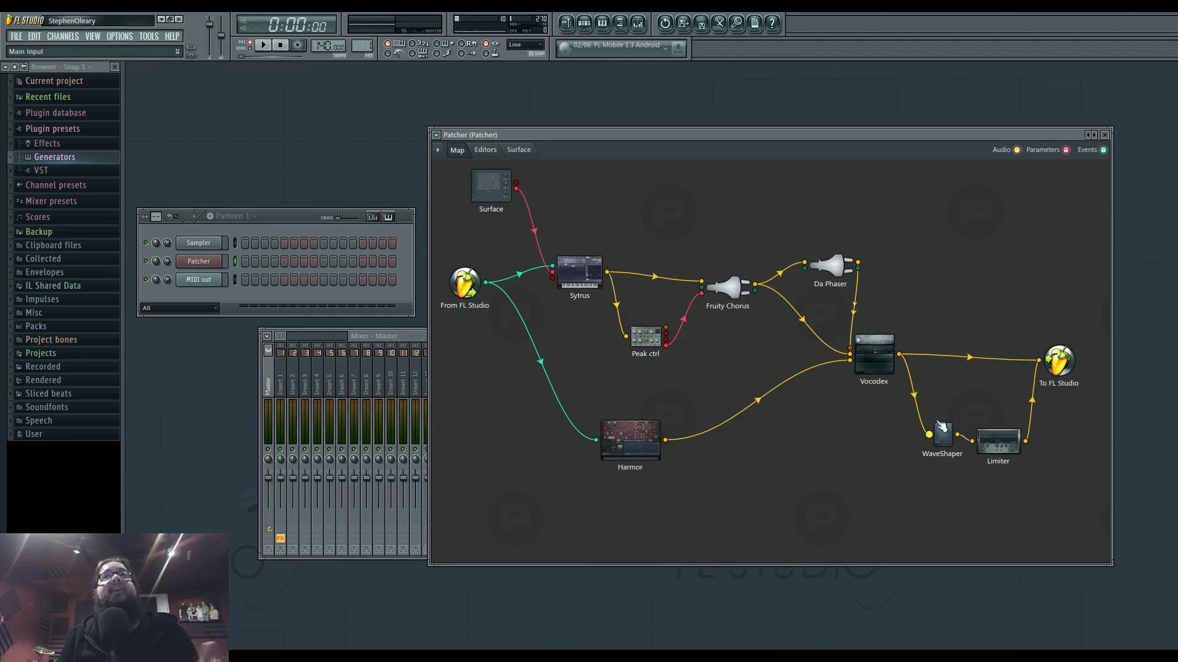
Rearrange WaveShaper, Limiter, Vocodex, Fruity Chorus, Peak ctrl, Da Phaser and Harmor to tidy the module map.
{"action": "left_click_drag", "start_coordinate": [945, 444], "coordinate": [1001, 449]}
{"action": "left_click_drag", "start_coordinate": [875, 357], "coordinate": [886, 374]}
{"action": "left_click_drag", "start_coordinate": [725, 294], "coordinate": [712, 318]}
{"action": "left_click_drag", "start_coordinate": [644, 336], "coordinate": [632, 344]}
{"action": "left_click_drag", "start_coordinate": [705, 325], "coordinate": [708, 327]}
{"action": "left_click_drag", "start_coordinate": [828, 278], "coordinate": [820, 292]}
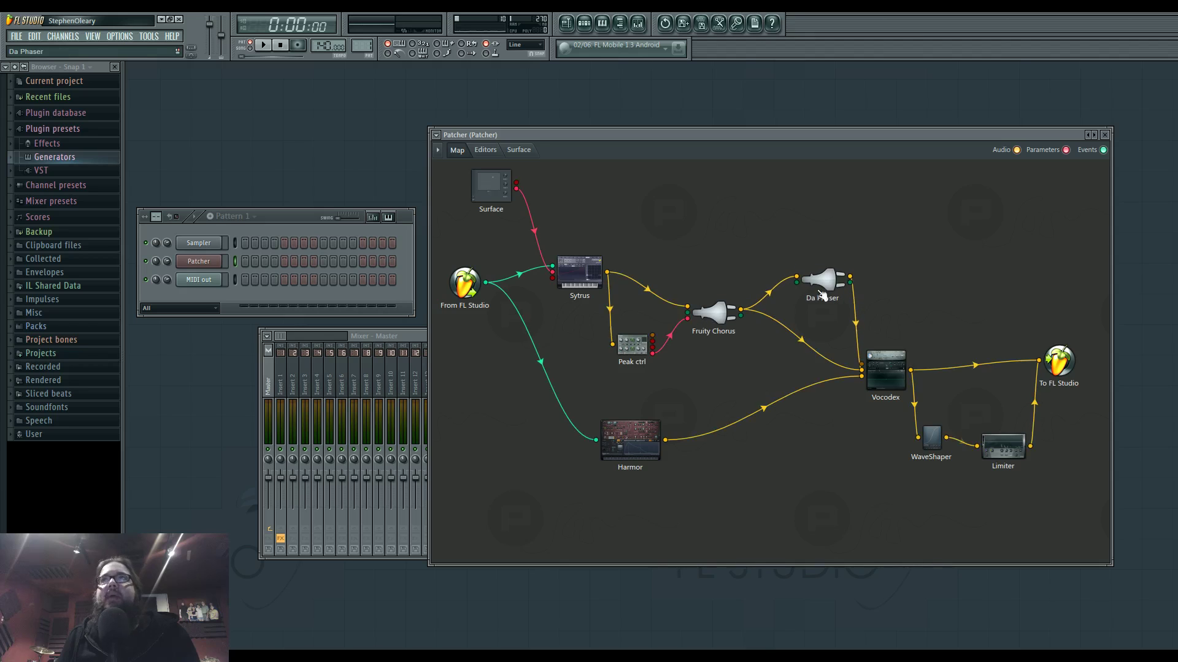
{"action": "left_click_drag", "start_coordinate": [630, 444], "coordinate": [639, 418]}
{"action": "left_click_drag", "start_coordinate": [893, 365], "coordinate": [904, 350]}
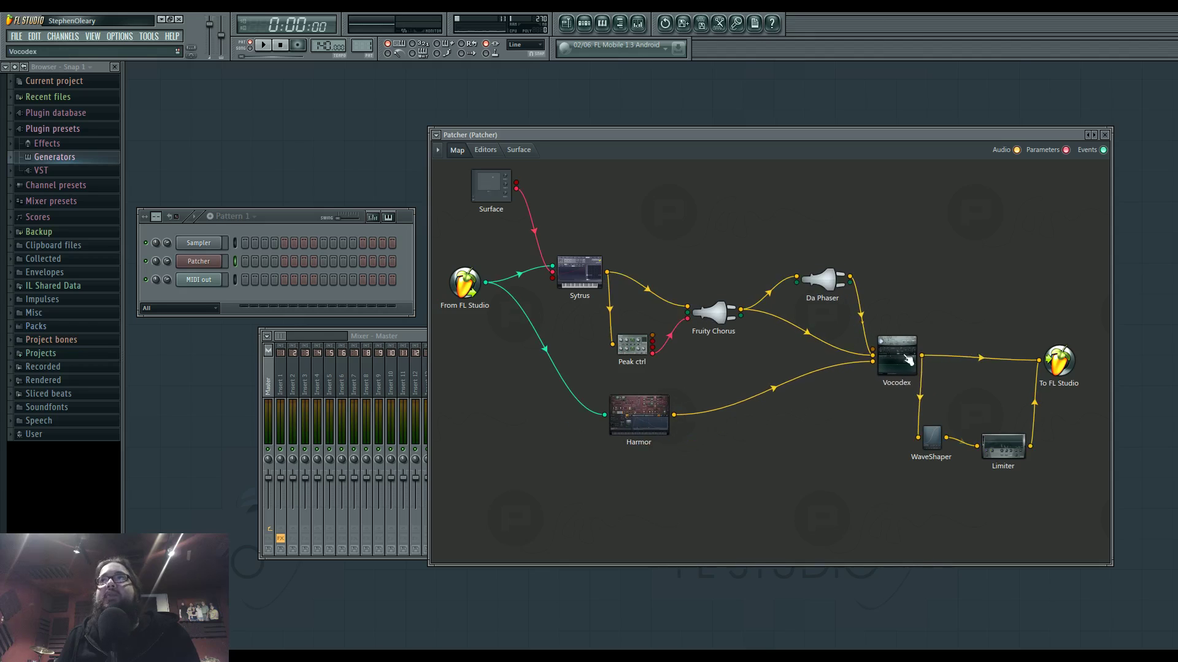
{"action": "left_click_drag", "start_coordinate": [930, 437], "coordinate": [949, 414]}
{"action": "left_click_drag", "start_coordinate": [1008, 454], "coordinate": [1020, 427]}
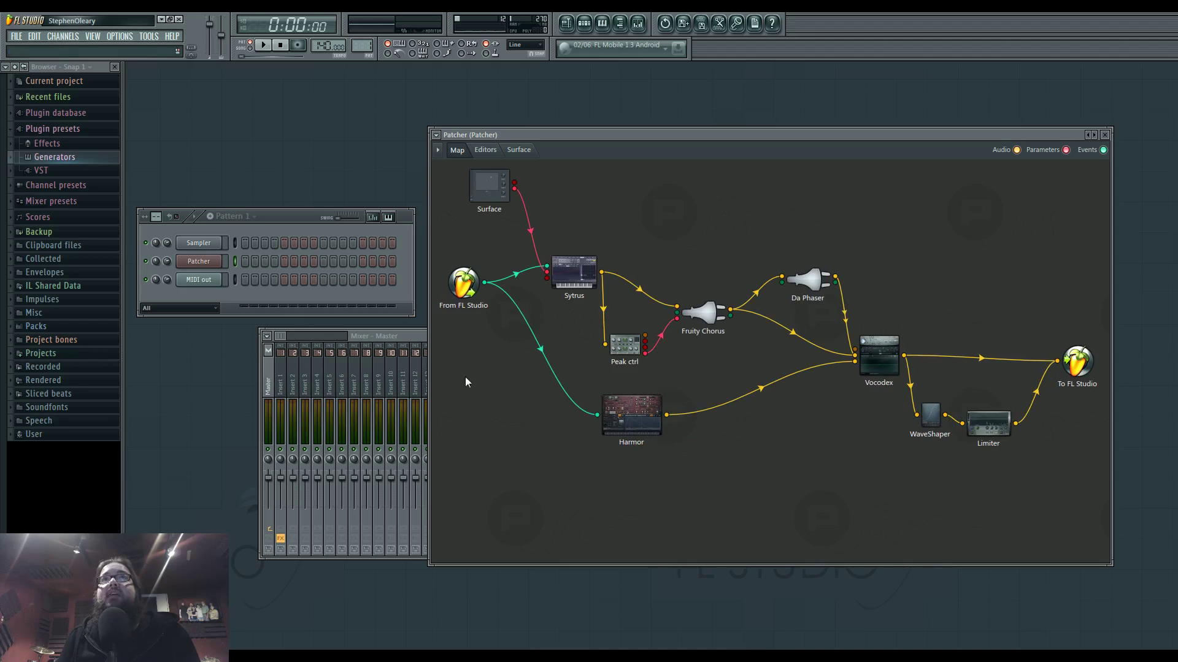
Enlarge the Patcher window, and spread Limiter, Harmor and To FL Studio farther apart on the map.
{"action": "left_click_drag", "start_coordinate": [427, 360], "coordinate": [385, 366]}
{"action": "left_click_drag", "start_coordinate": [702, 566], "coordinate": [680, 546]}
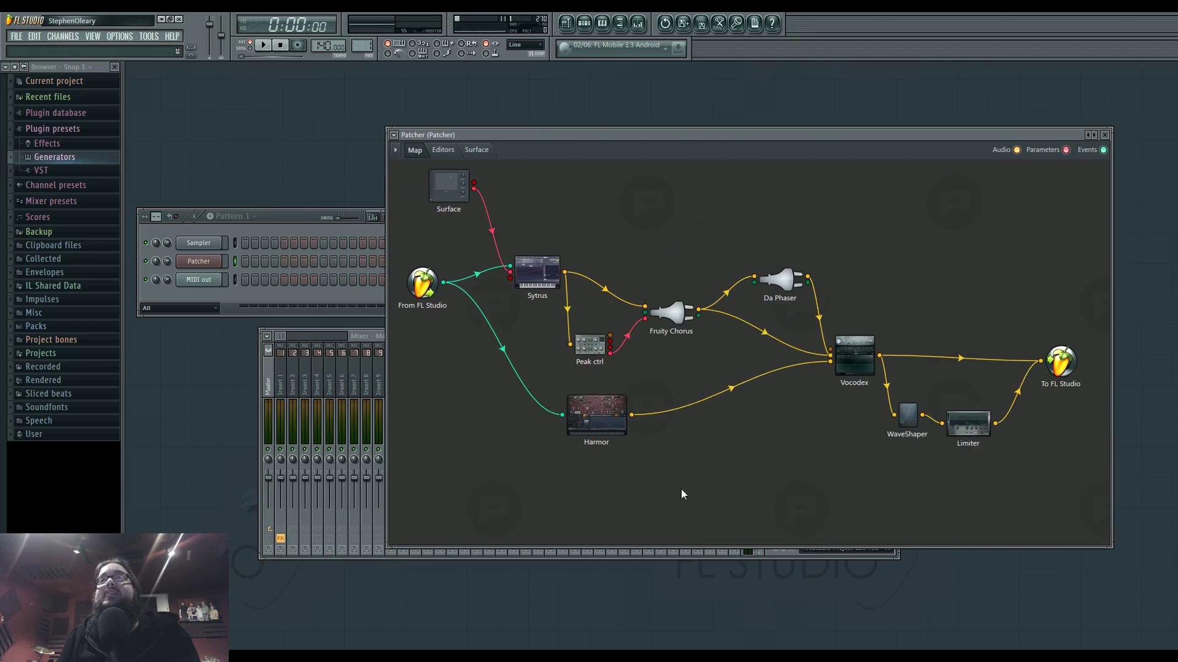
{"action": "left_click_drag", "start_coordinate": [388, 545], "coordinate": [295, 586]}
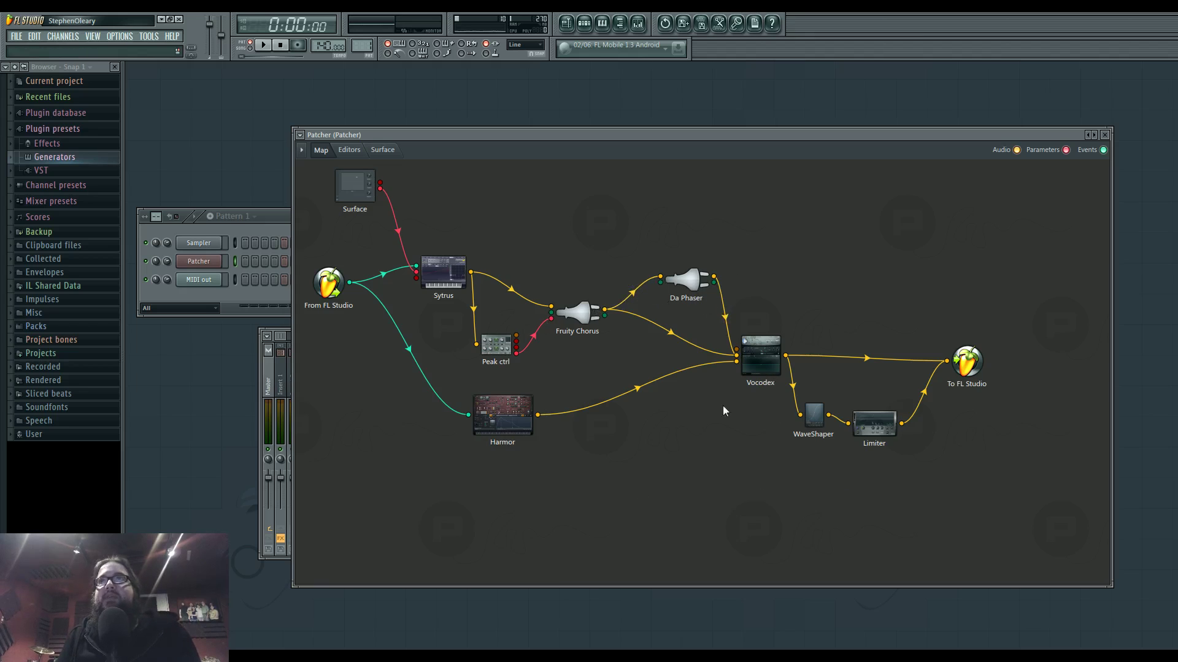
{"action": "left_click_drag", "start_coordinate": [869, 419], "coordinate": [880, 436]}
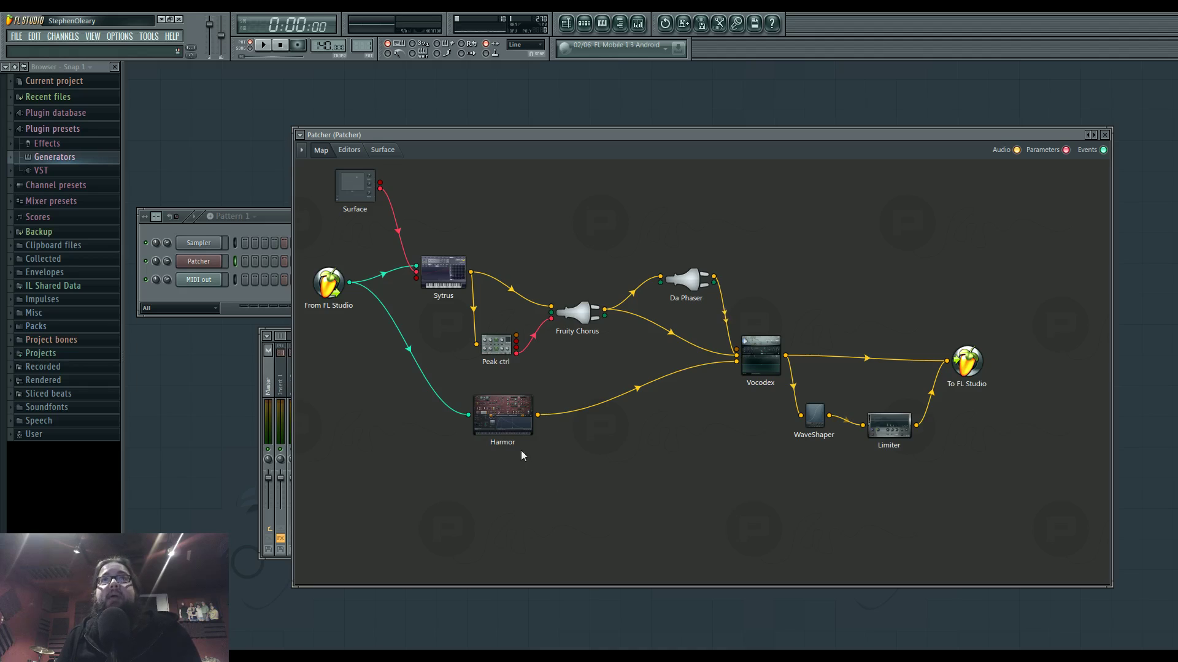
{"action": "left_click_drag", "start_coordinate": [518, 430], "coordinate": [495, 438]}
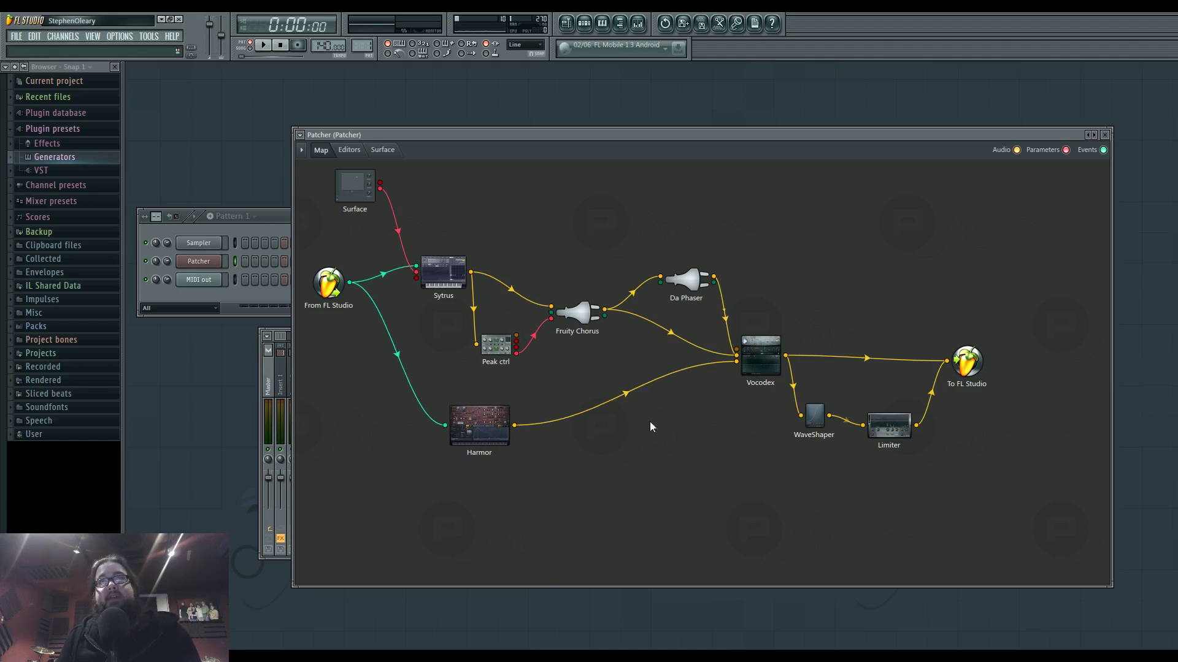
{"action": "left_click_drag", "start_coordinate": [468, 427], "coordinate": [449, 422]}
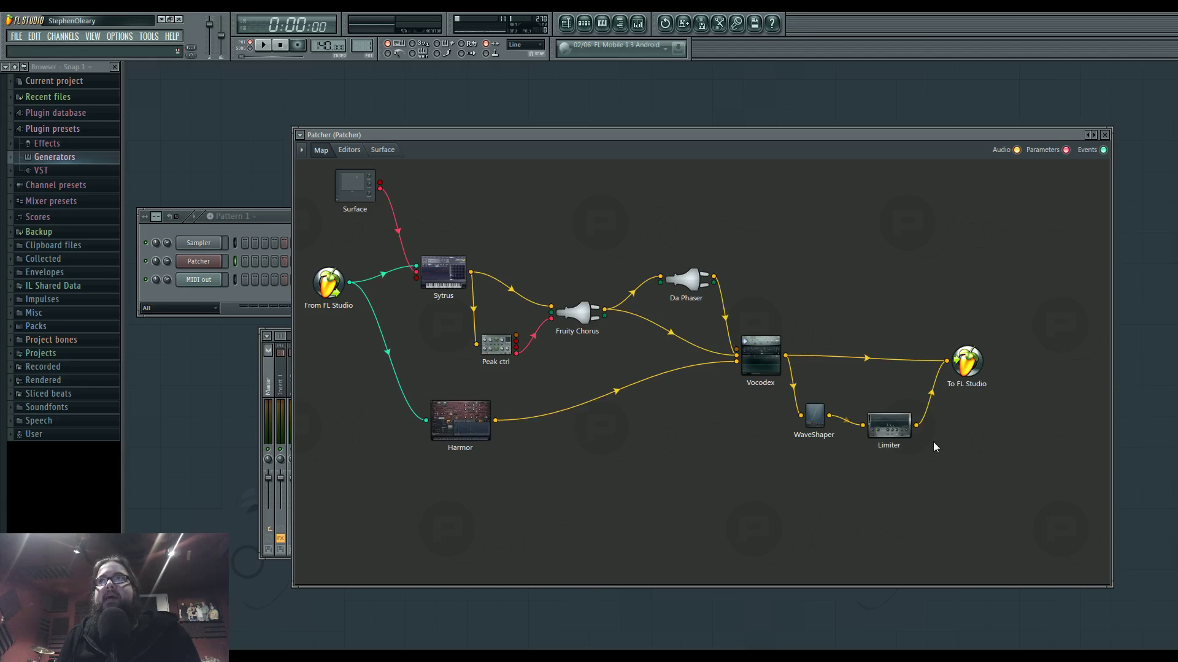
{"action": "left_click_drag", "start_coordinate": [974, 384], "coordinate": [1018, 390]}
{"action": "left_click_drag", "start_coordinate": [496, 422], "coordinate": [980, 384]}
{"action": "left_click", "coordinate": [992, 370]}
{"action": "left_click_drag", "start_coordinate": [916, 425], "coordinate": [992, 368]}
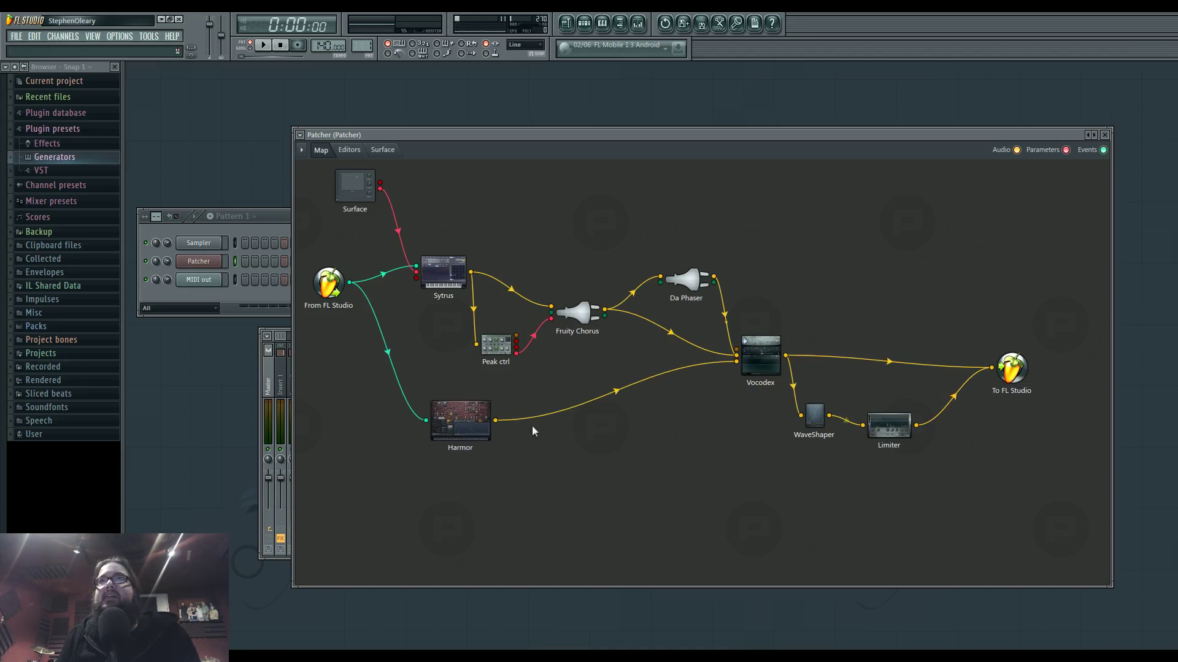
Add a Fruity Parametric EQ 2 below the chain and route Harmor through it to To FL Studio in parallel.
{"action": "right_click", "coordinate": [654, 500]}
{"action": "mouse_move", "coordinate": [674, 520]}
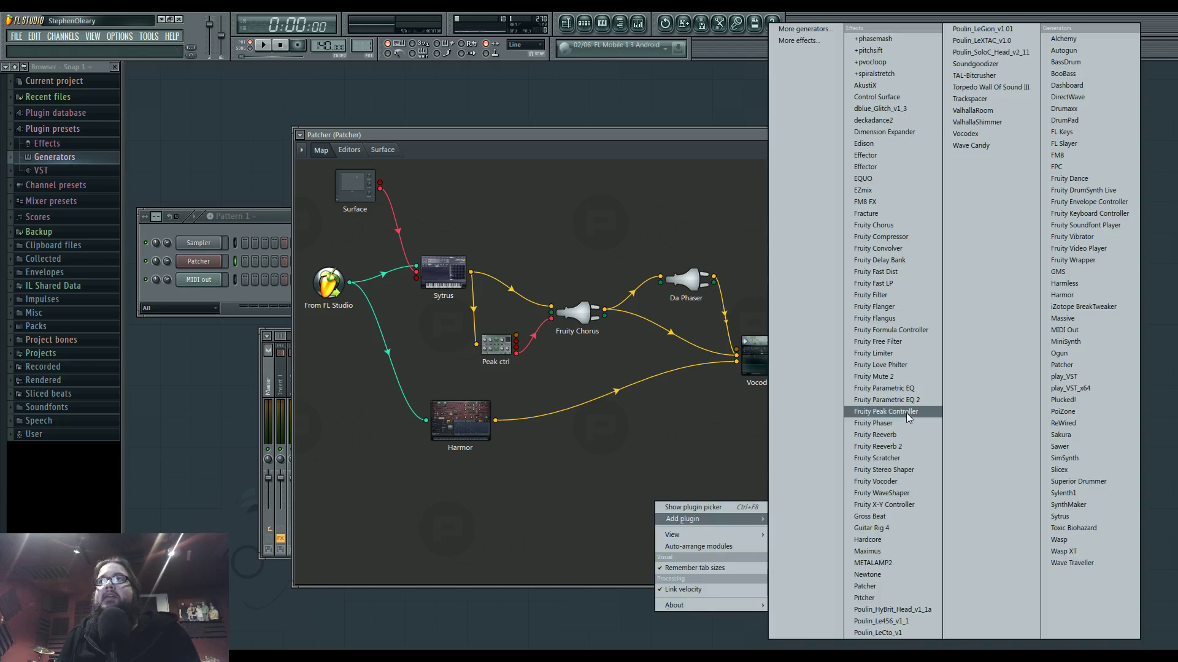
{"action": "left_click", "coordinate": [883, 401]}
{"action": "left_click_drag", "start_coordinate": [495, 421], "coordinate": [992, 368]}
Set band 7 of Param. EQ 2 to a steeper low pass, lower its cutoff to band 2's position, and return to the map.
{"action": "double_click", "coordinate": [652, 499]}
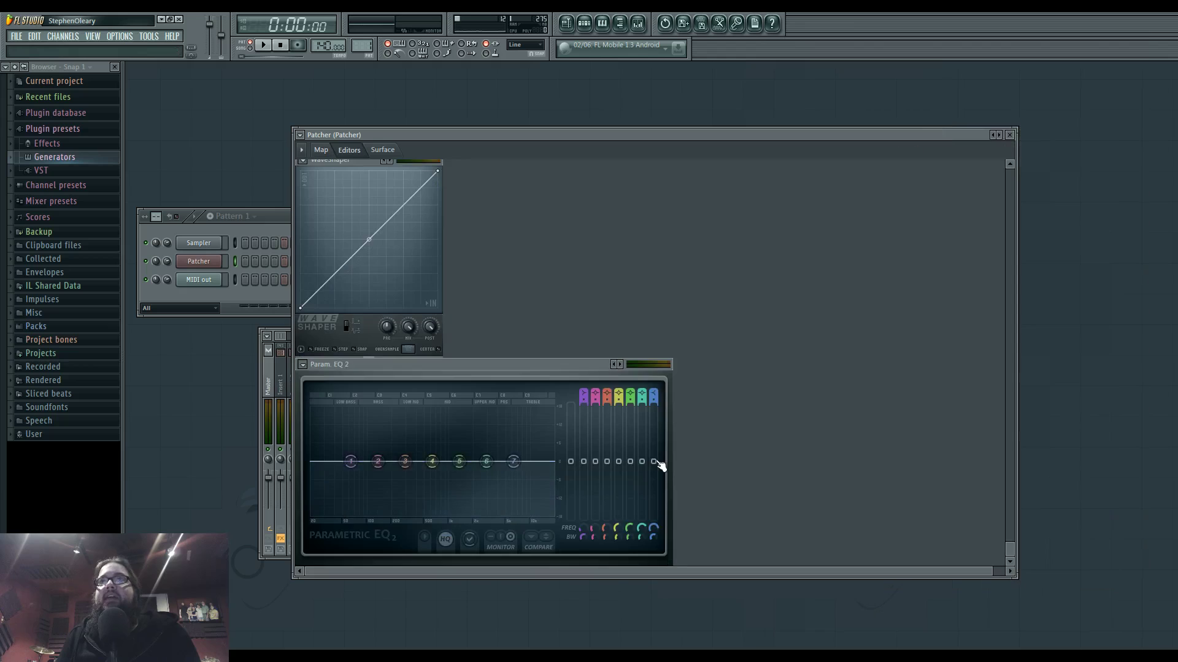
{"action": "right_click", "coordinate": [513, 462]}
{"action": "mouse_move", "coordinate": [537, 492]}
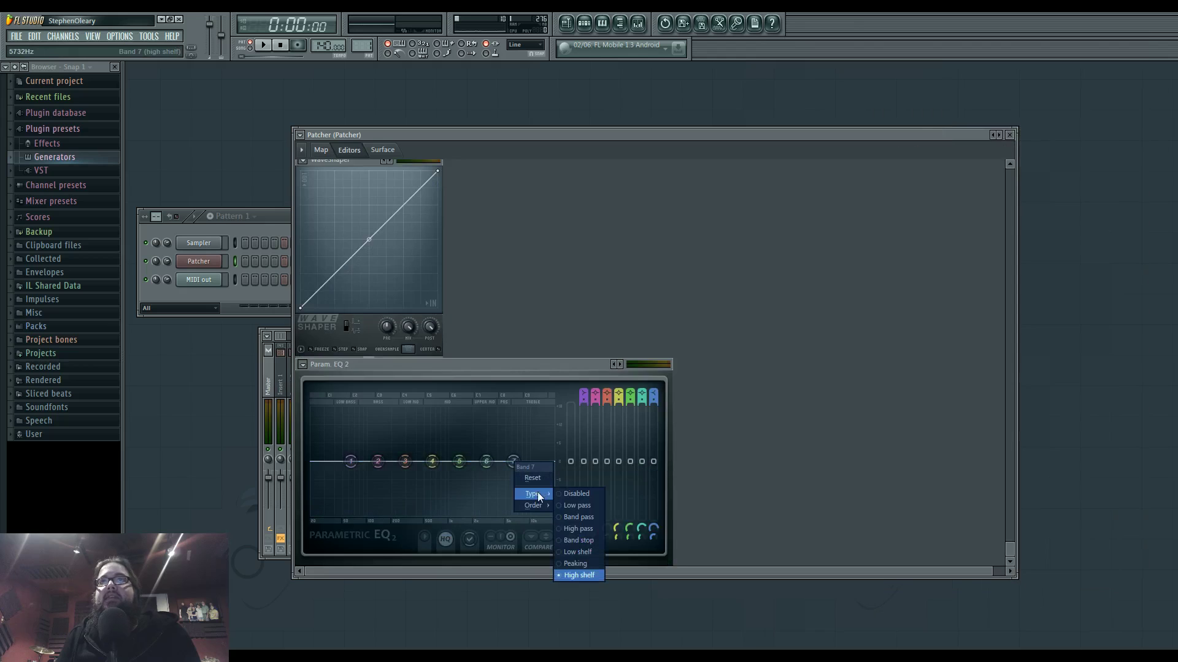
{"action": "left_click", "coordinate": [577, 505]}
{"action": "right_click", "coordinate": [513, 461]}
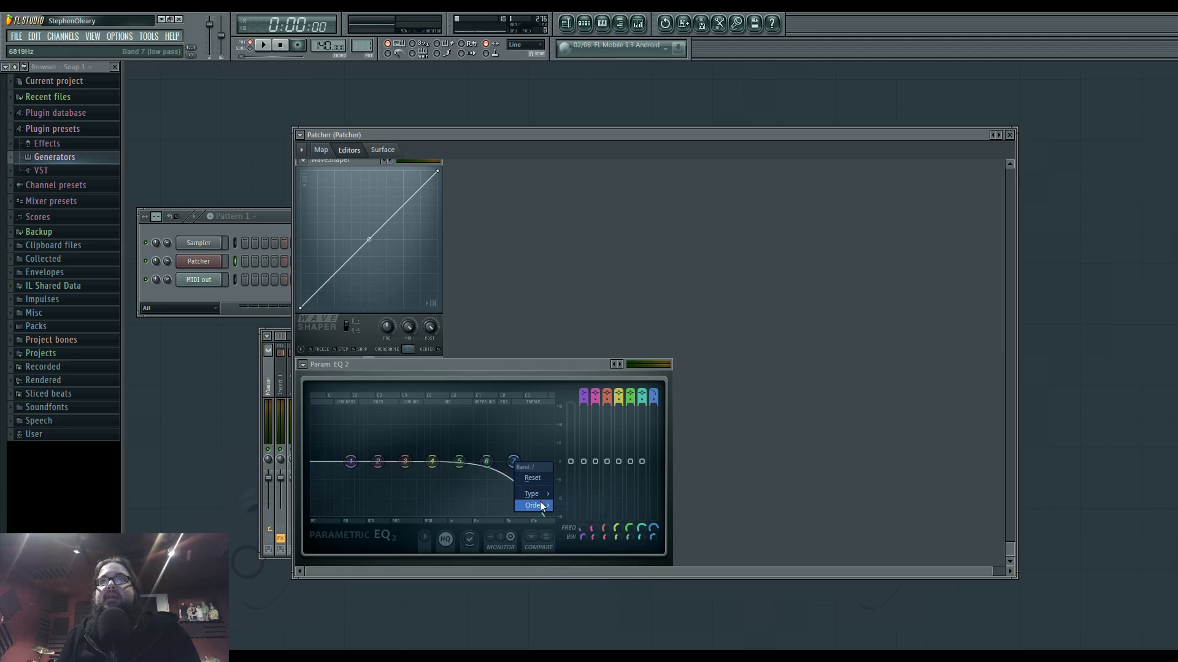
{"action": "left_click", "coordinate": [561, 504]}
{"action": "left_click_drag", "start_coordinate": [513, 462], "coordinate": [381, 464]}
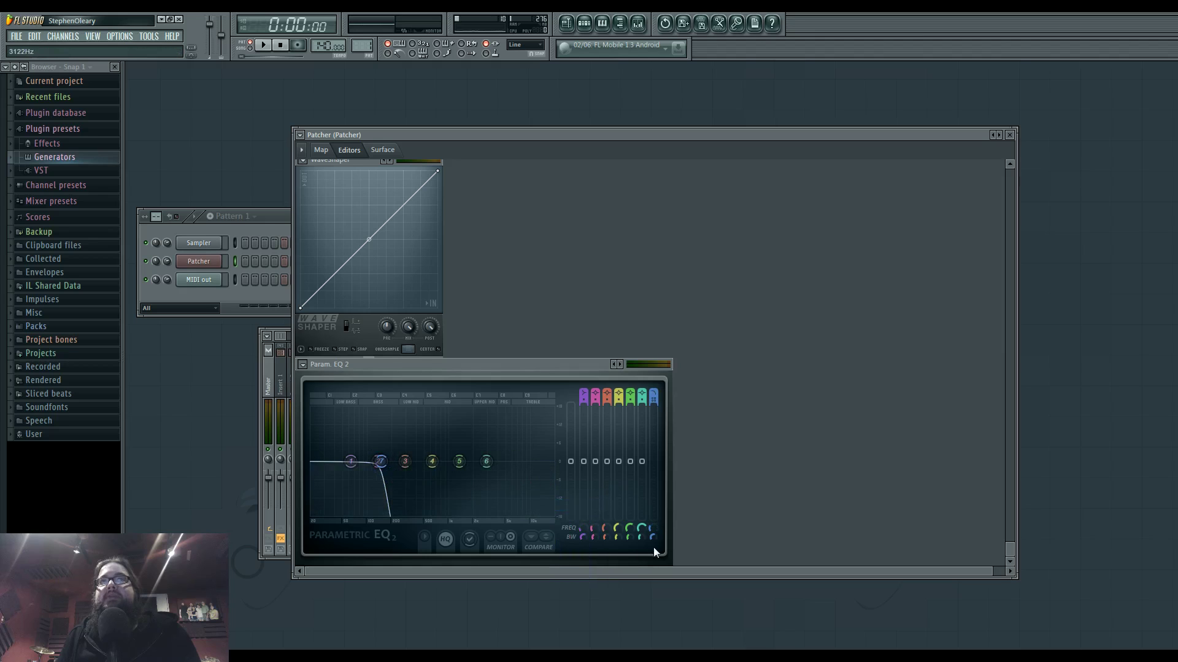
{"action": "left_click", "coordinate": [321, 150]}
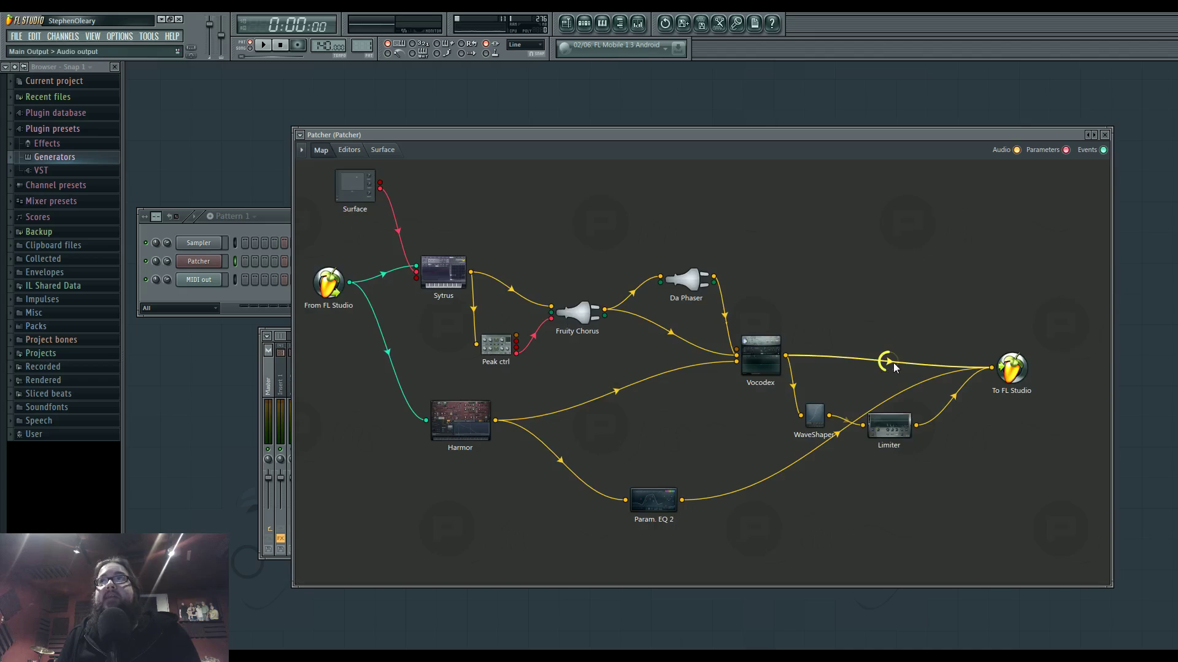
Insert Maximus just before To FL Studio so it receives all the outputs, and reposition Param. EQ 2, Maximus and To FL Studio.
{"action": "mouse_move", "coordinate": [659, 502]}
{"action": "left_mouse_down"}
{"action": "mouse_move", "coordinate": [695, 508]}
{"action": "mouse_move", "coordinate": [627, 504]}
{"action": "mouse_move", "coordinate": [655, 509]}
{"action": "left_mouse_up"}
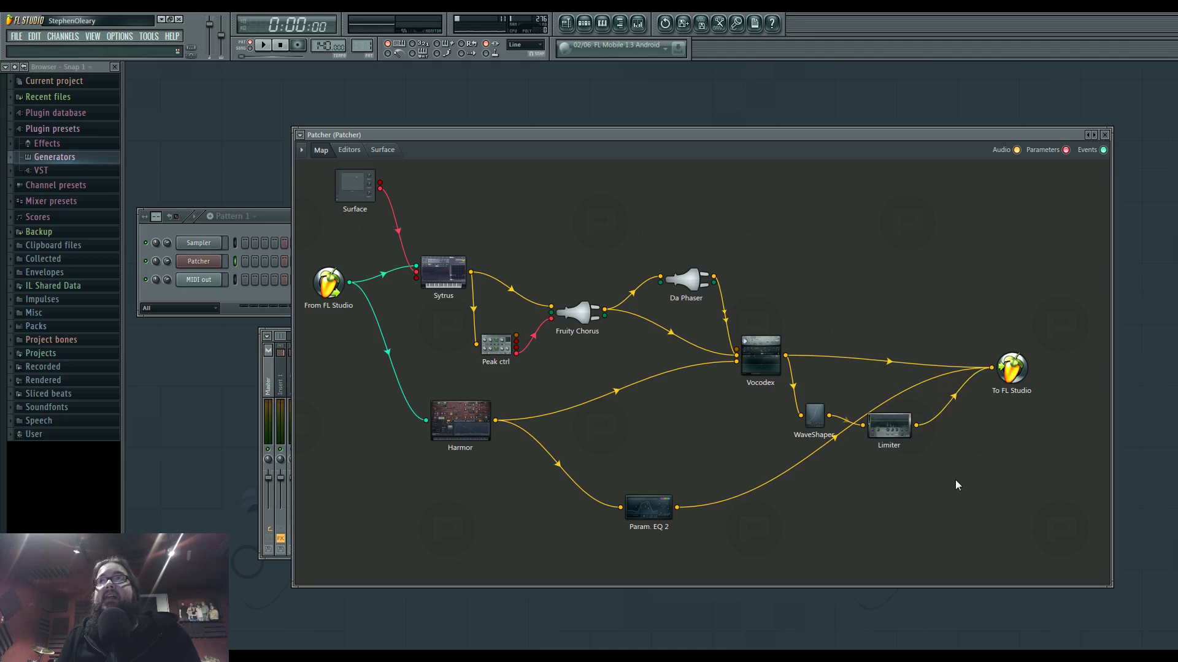
{"action": "left_click_drag", "start_coordinate": [1011, 368], "coordinate": [1025, 364]}
{"action": "right_click", "coordinate": [1006, 370]}
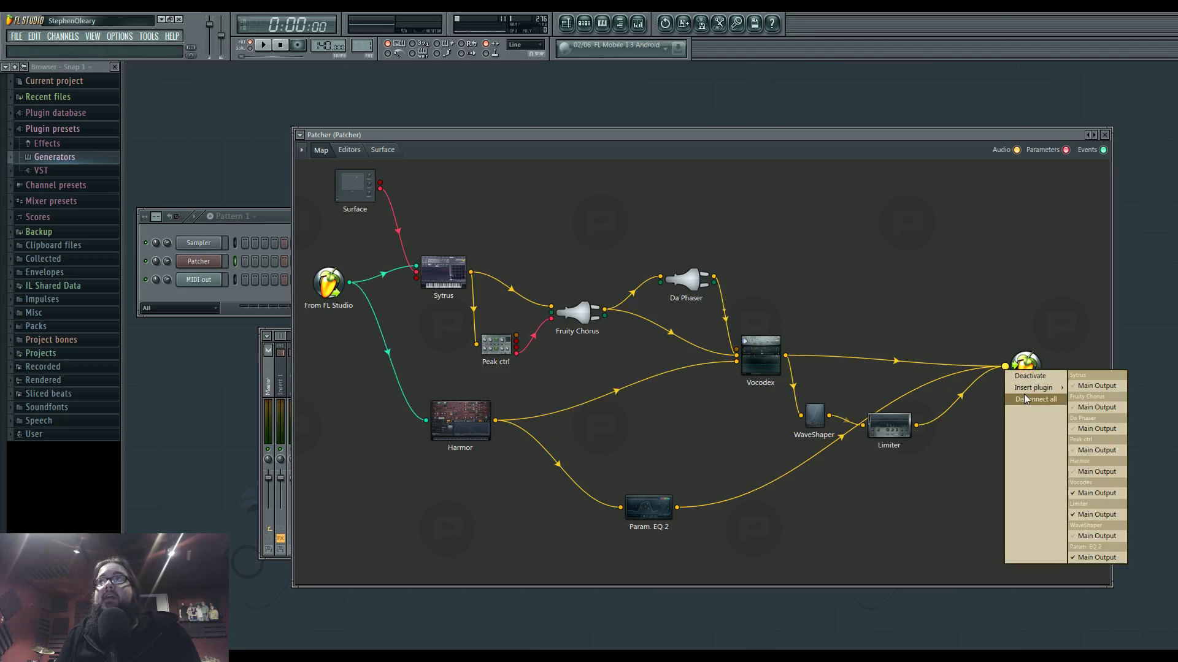
{"action": "mouse_move", "coordinate": [1025, 389]}
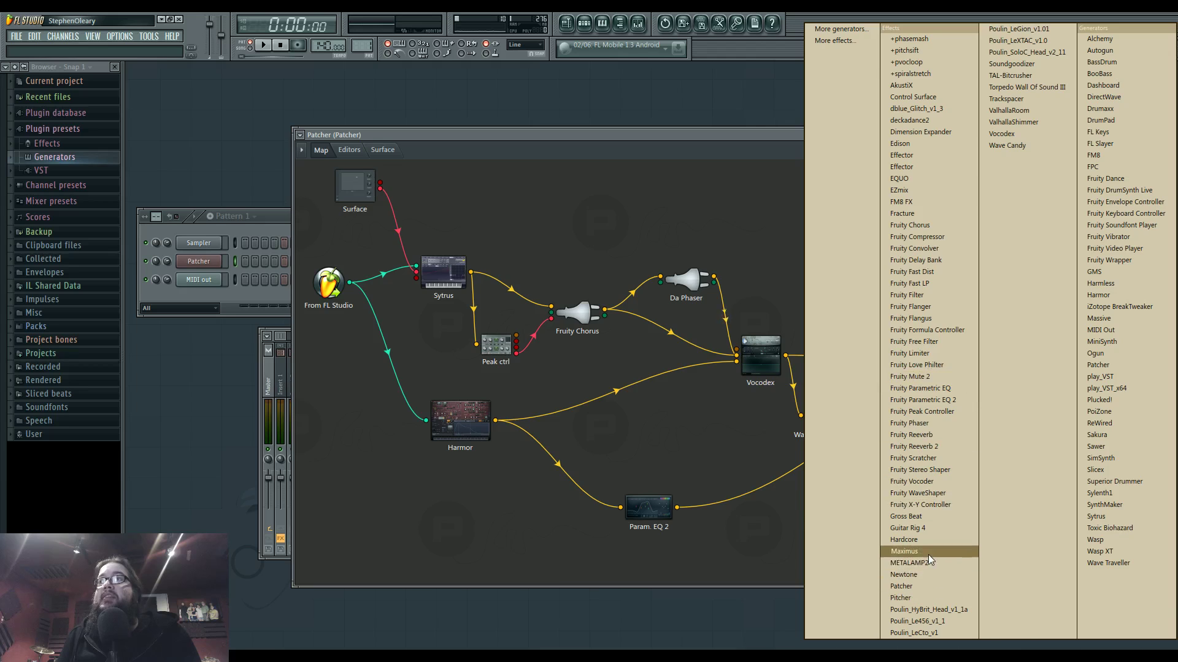
{"action": "left_click", "coordinate": [903, 552]}
{"action": "mouse_move", "coordinate": [1060, 358]}
{"action": "left_mouse_down"}
{"action": "mouse_move", "coordinate": [957, 346]}
{"action": "mouse_move", "coordinate": [973, 368]}
{"action": "mouse_move", "coordinate": [1053, 371]}
{"action": "left_mouse_up"}
{"action": "left_click_drag", "start_coordinate": [976, 368], "coordinate": [985, 366]}
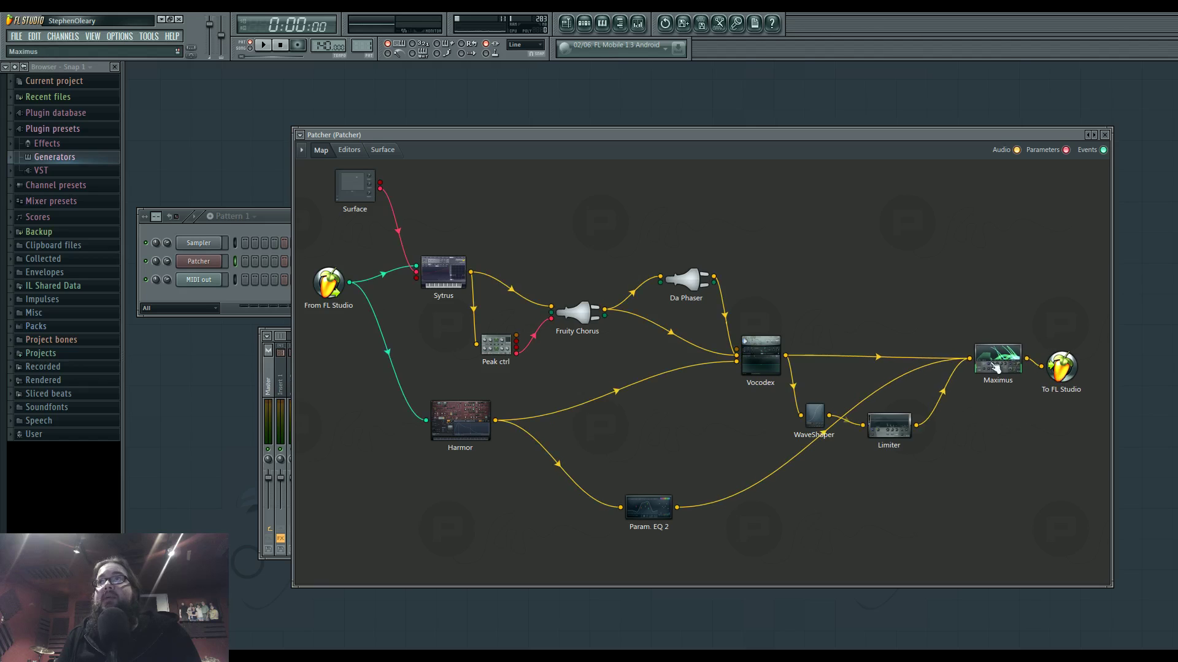
{"action": "left_click", "coordinate": [202, 263]}
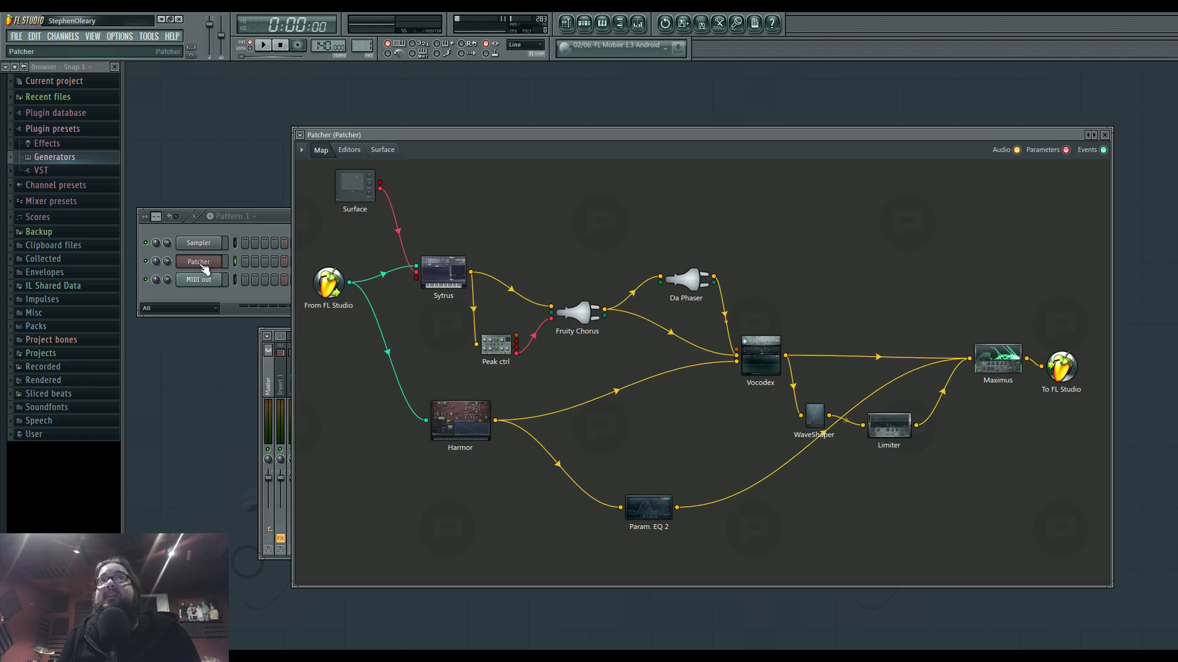
{"action": "left_click", "coordinate": [202, 265]}
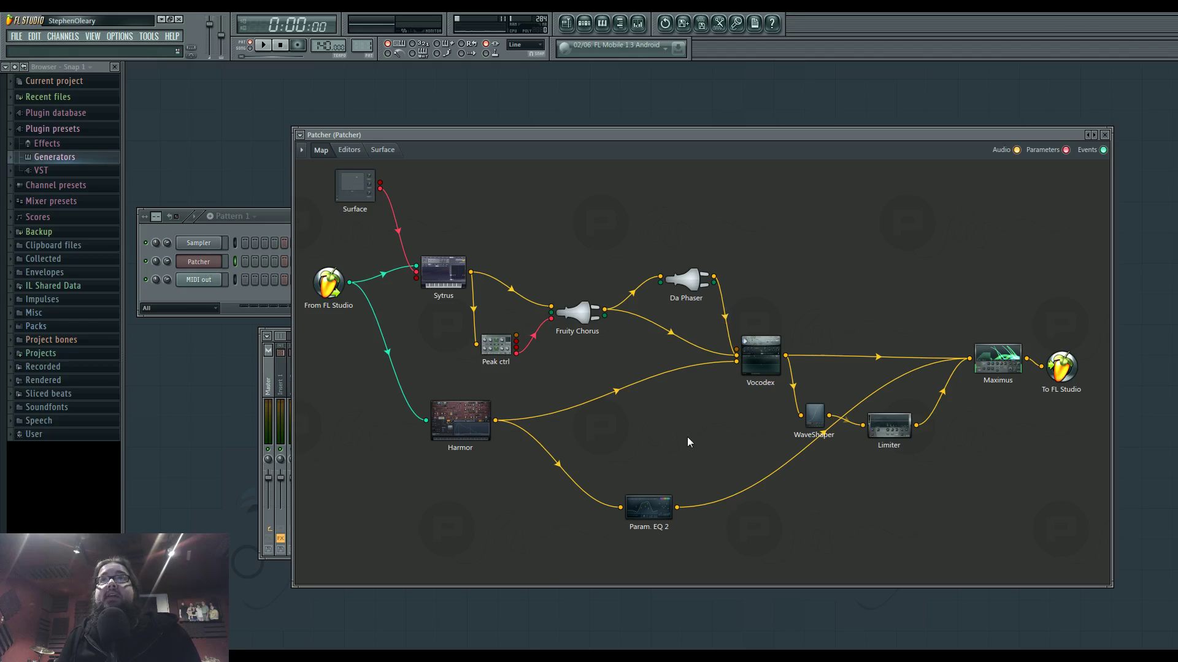
Shift Param. EQ 2 toward the output, raise WaveShaper, and lower Limiter on the map.
{"action": "left_click_drag", "start_coordinate": [666, 505], "coordinate": [694, 512]}
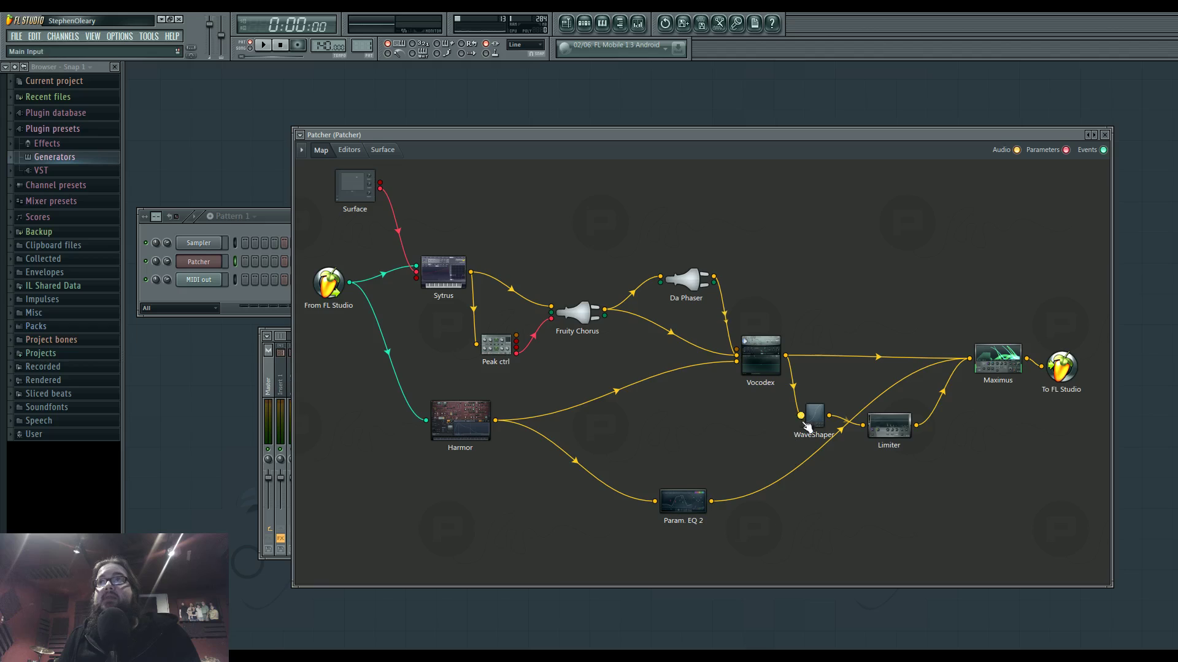
{"action": "left_click_drag", "start_coordinate": [814, 418], "coordinate": [814, 398]}
{"action": "left_click_drag", "start_coordinate": [888, 425], "coordinate": [883, 438]}
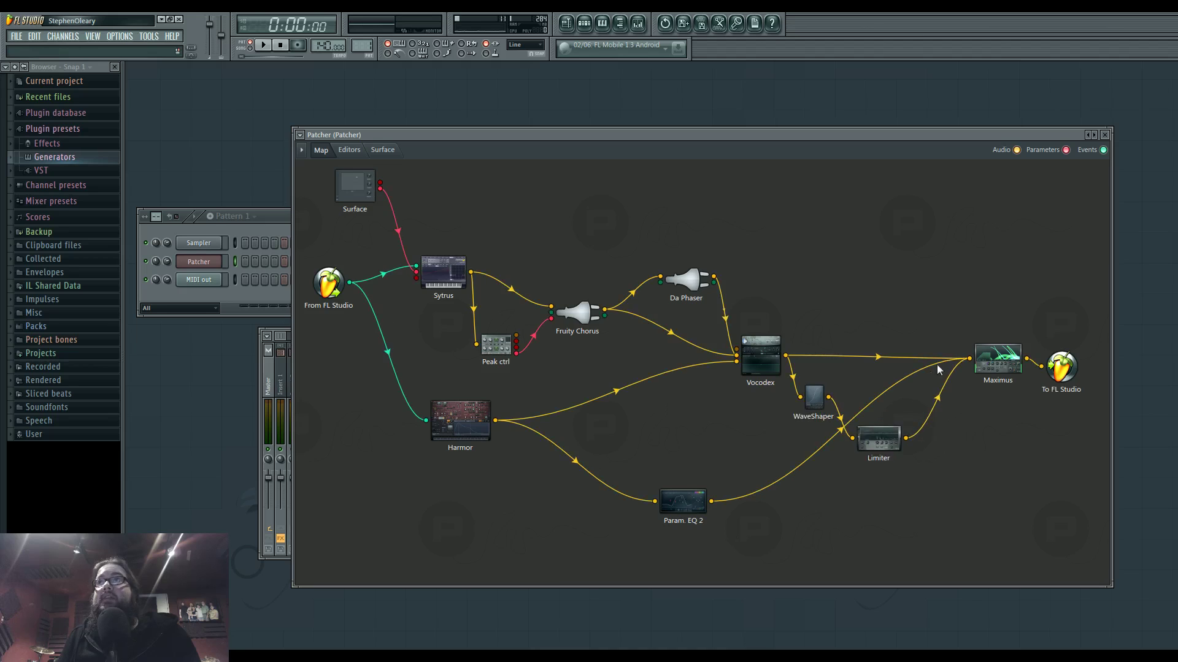
Disconnect Param. EQ 2's output and insert a second Fruity Parametric EQ 2 into the audio path.
{"action": "left_click_drag", "start_coordinate": [889, 437], "coordinate": [957, 364]}
{"action": "right_click", "coordinate": [861, 282]}
{"action": "mouse_move", "coordinate": [882, 300]}
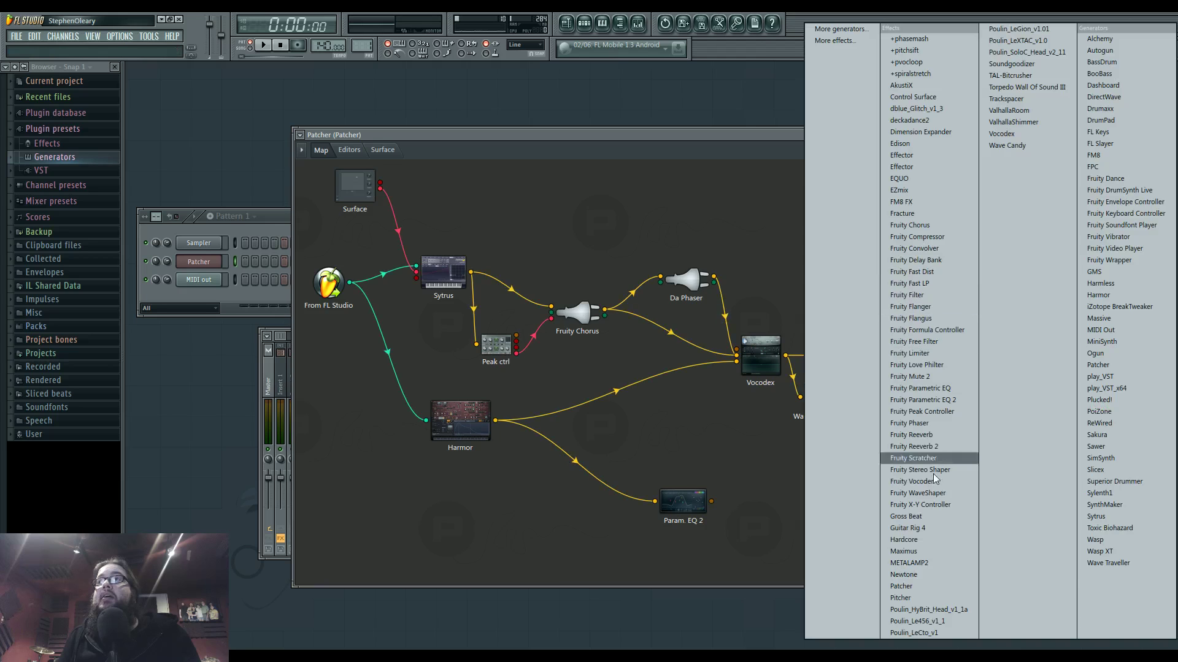
{"action": "left_click", "coordinate": [923, 400]}
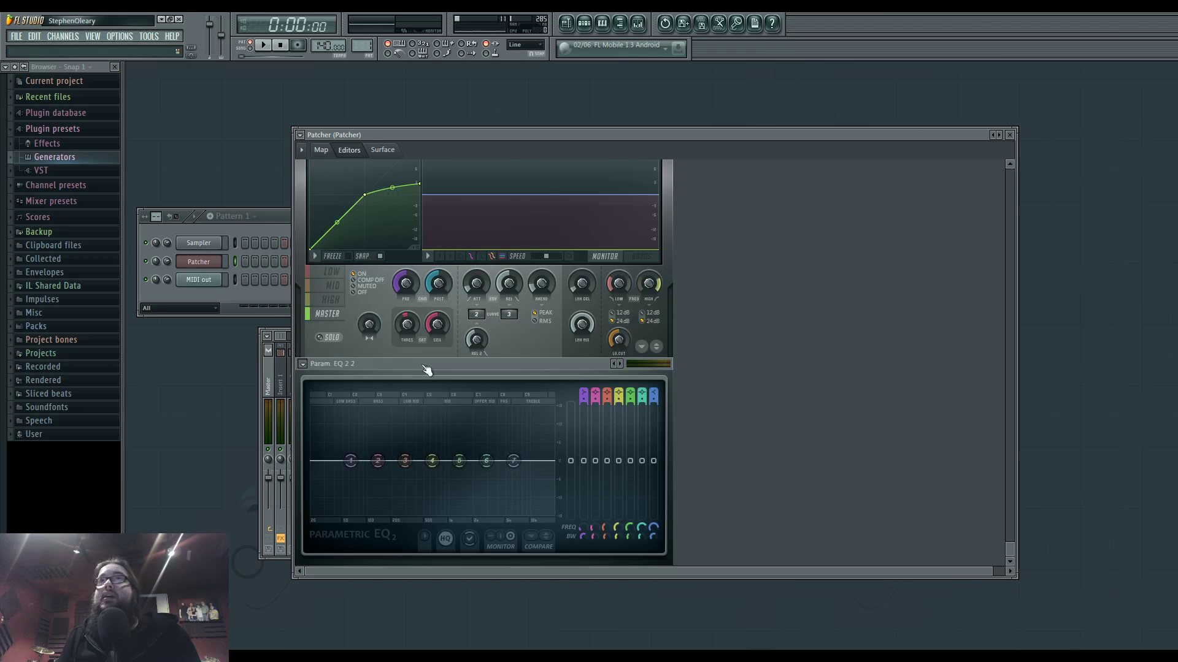
Set band 1 of Param. EQ 2 2 to high pass, raise its cutoff to between bands 2 and 3, and return to the map.
{"action": "right_click", "coordinate": [350, 461]}
{"action": "mouse_move", "coordinate": [373, 493]}
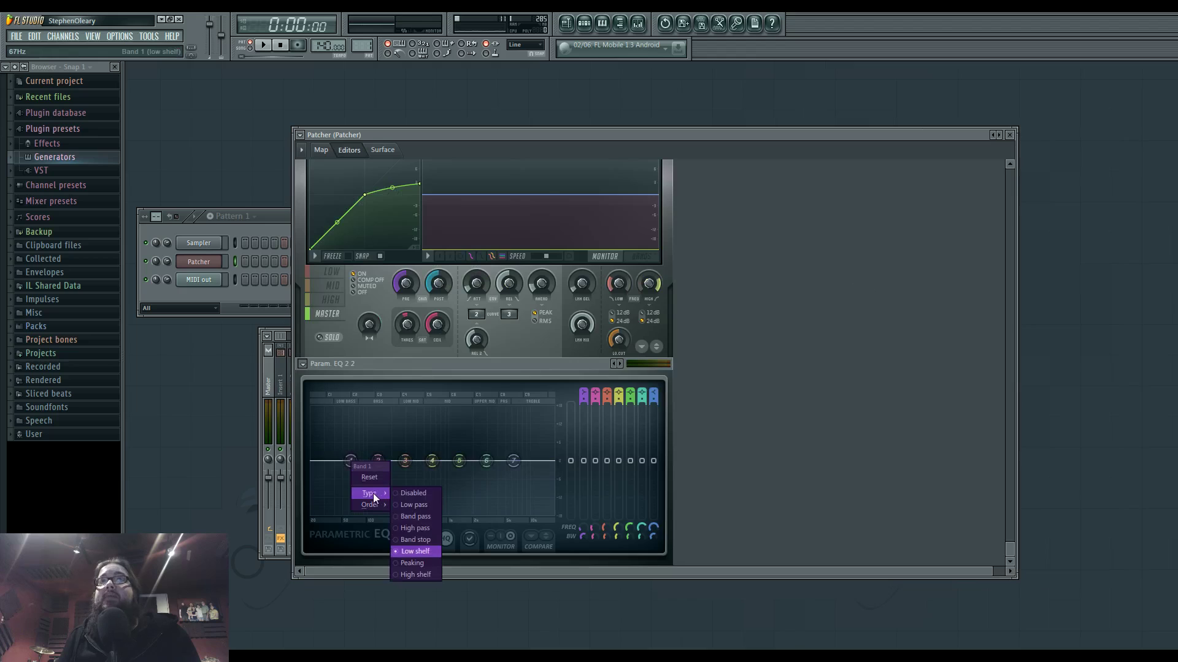
{"action": "left_click", "coordinate": [421, 528]}
{"action": "right_click", "coordinate": [351, 461]}
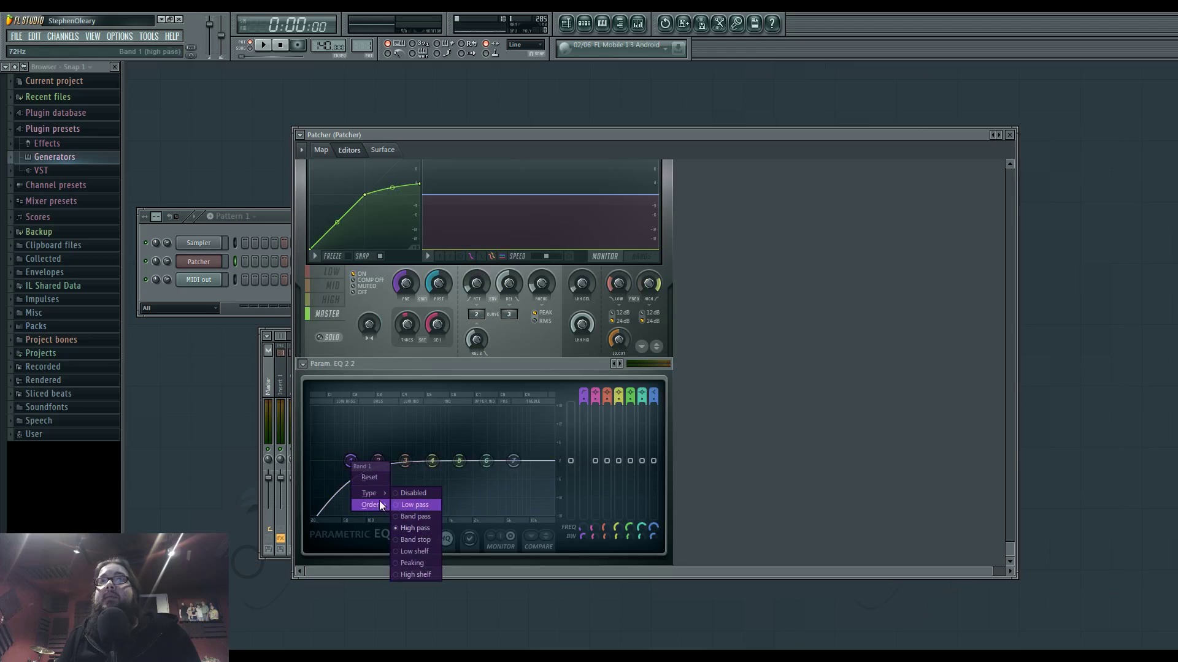
{"action": "left_click_drag", "start_coordinate": [350, 461], "coordinate": [394, 461]}
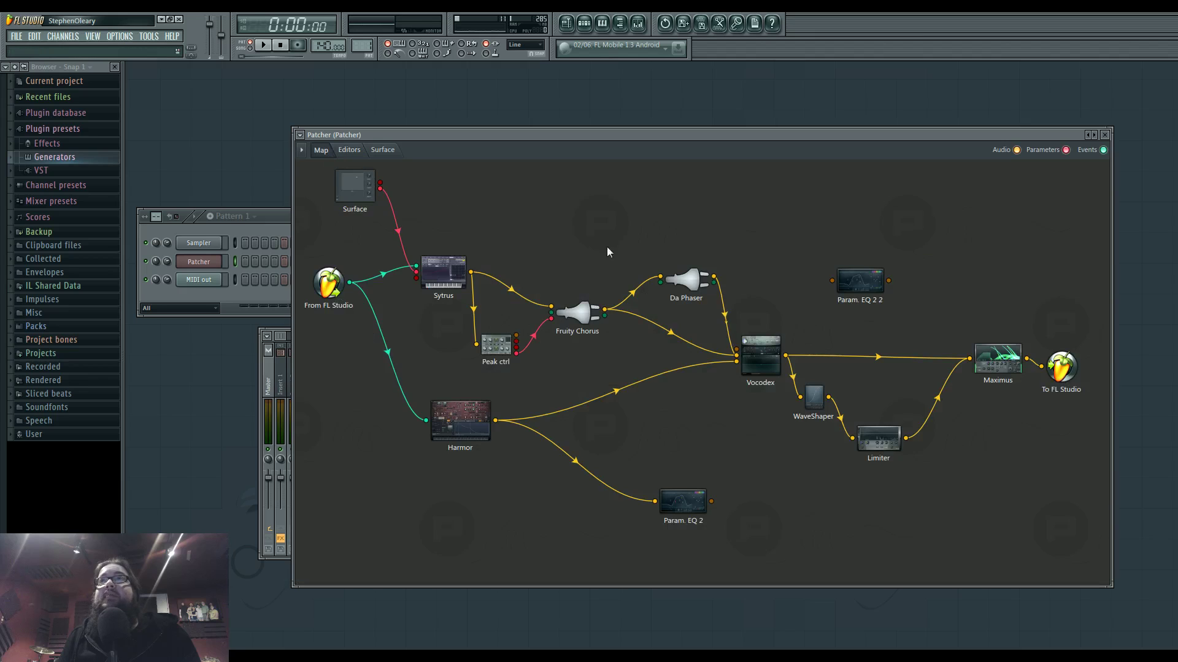
{"action": "left_click", "coordinate": [320, 150]}
Route Vocodex through Param. EQ 2 2 into Maximus instead of directly, connect Param. EQ 2 to Maximus, and reposition both equalizers.
{"action": "left_click_drag", "start_coordinate": [788, 361], "coordinate": [969, 358]}
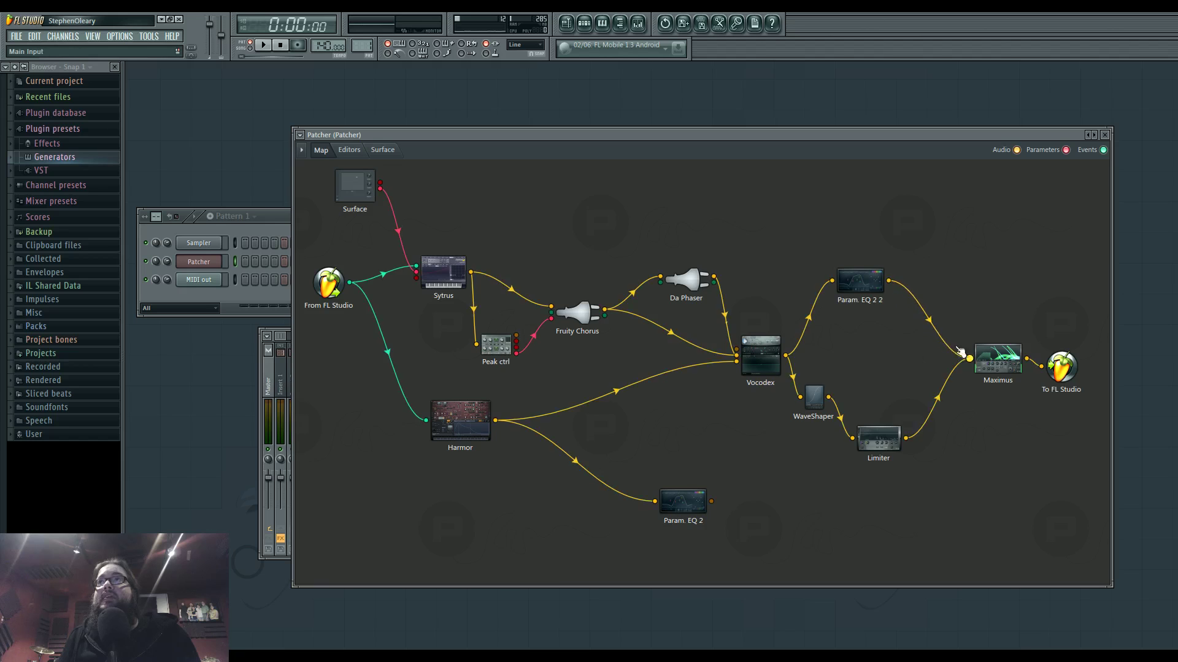
{"action": "left_click_drag", "start_coordinate": [860, 280], "coordinate": [885, 307]}
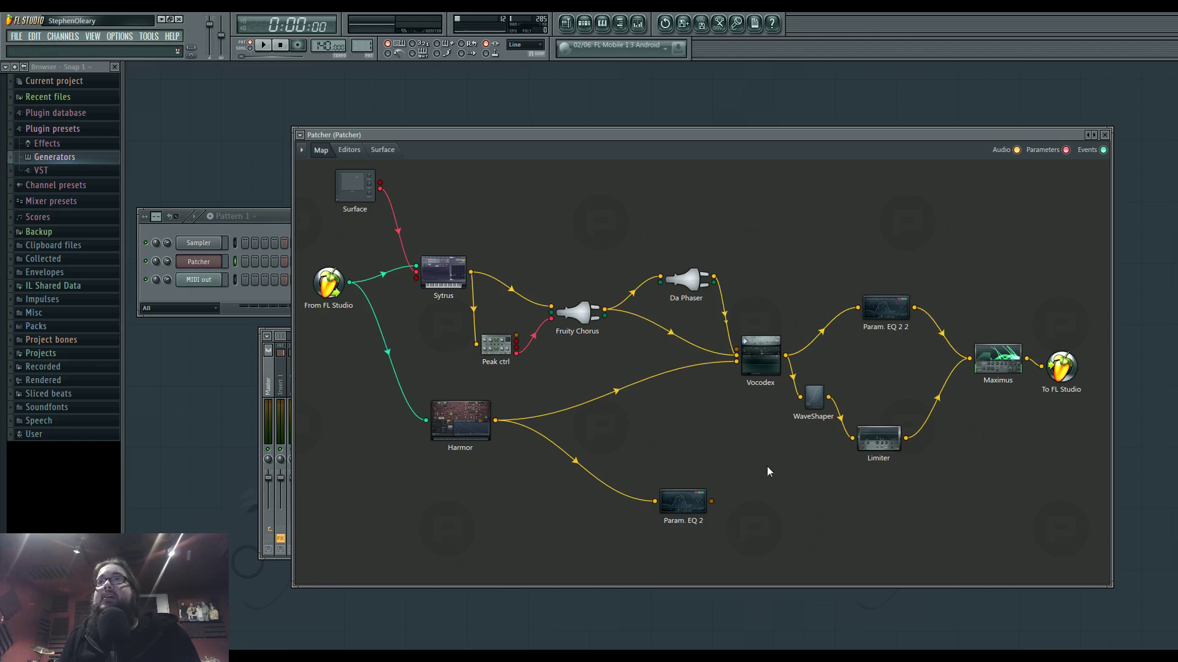
{"action": "mouse_move", "coordinate": [711, 502]}
{"action": "left_mouse_down"}
{"action": "mouse_move", "coordinate": [969, 358]}
{"action": "mouse_move", "coordinate": [721, 491]}
{"action": "left_mouse_up"}
Tidy the map by repositioning Harmor, Peak ctrl, Param. EQ 2 and Sytrus slightly.
{"action": "mouse_move", "coordinate": [470, 425]}
{"action": "left_mouse_down"}
{"action": "mouse_move", "coordinate": [441, 411]}
{"action": "mouse_move", "coordinate": [463, 424]}
{"action": "left_mouse_up"}
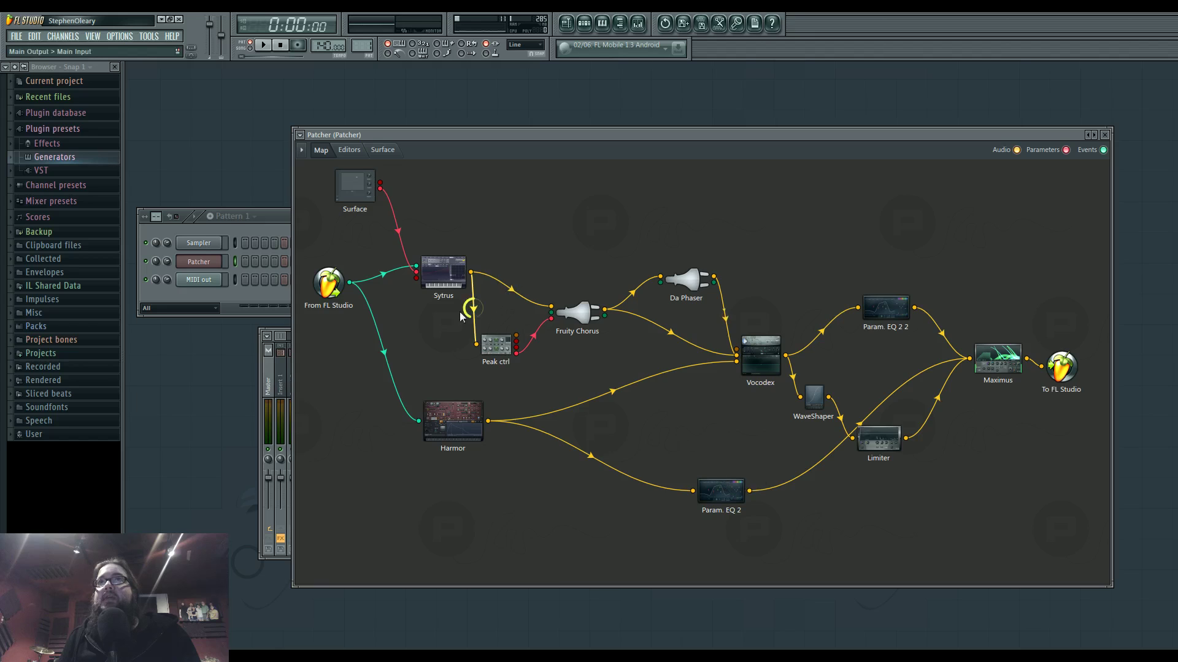
{"action": "left_click_drag", "start_coordinate": [495, 344], "coordinate": [504, 328]}
{"action": "left_click_drag", "start_coordinate": [721, 489], "coordinate": [706, 487]}
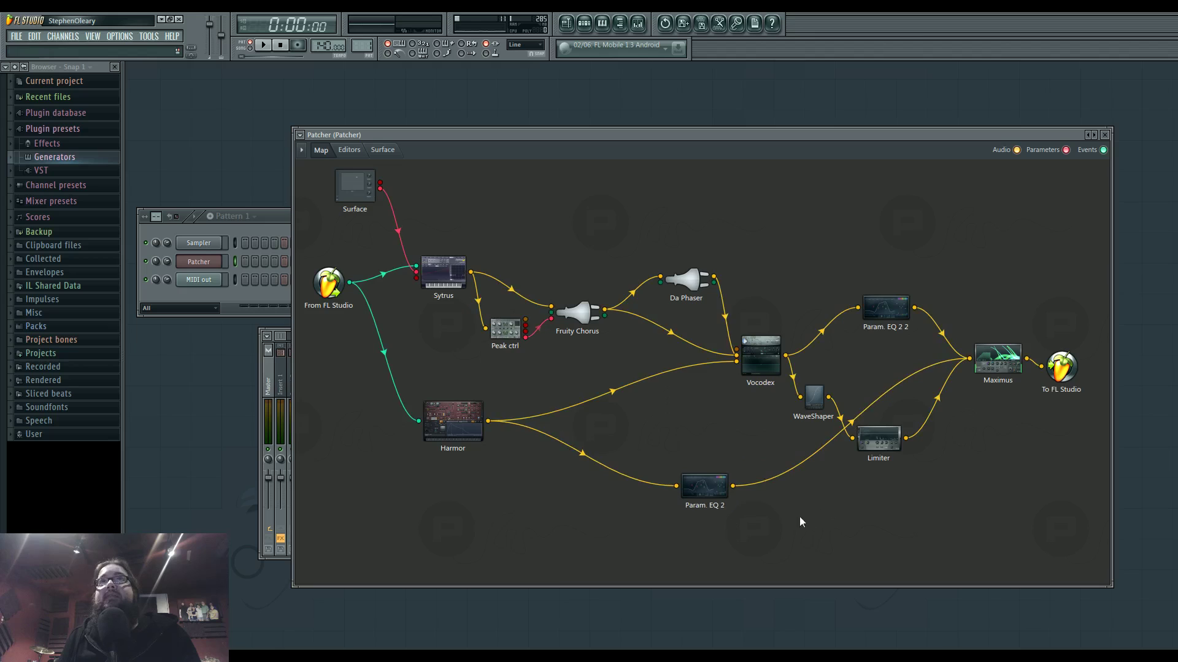
{"action": "left_click_drag", "start_coordinate": [454, 273], "coordinate": [455, 268]}
{"action": "left_click_drag", "start_coordinate": [457, 423], "coordinate": [454, 419]}
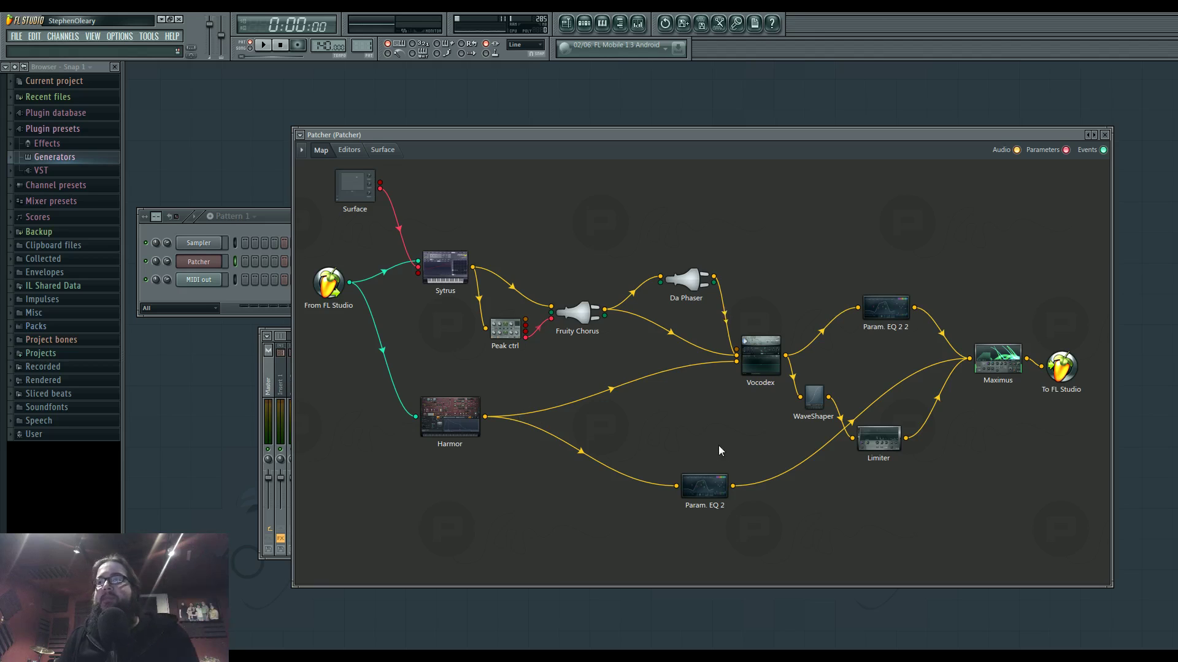
Examine the insert tracks in the mixer and return to the Patcher map.
{"action": "left_click_drag", "start_coordinate": [725, 135], "coordinate": [683, 135]}
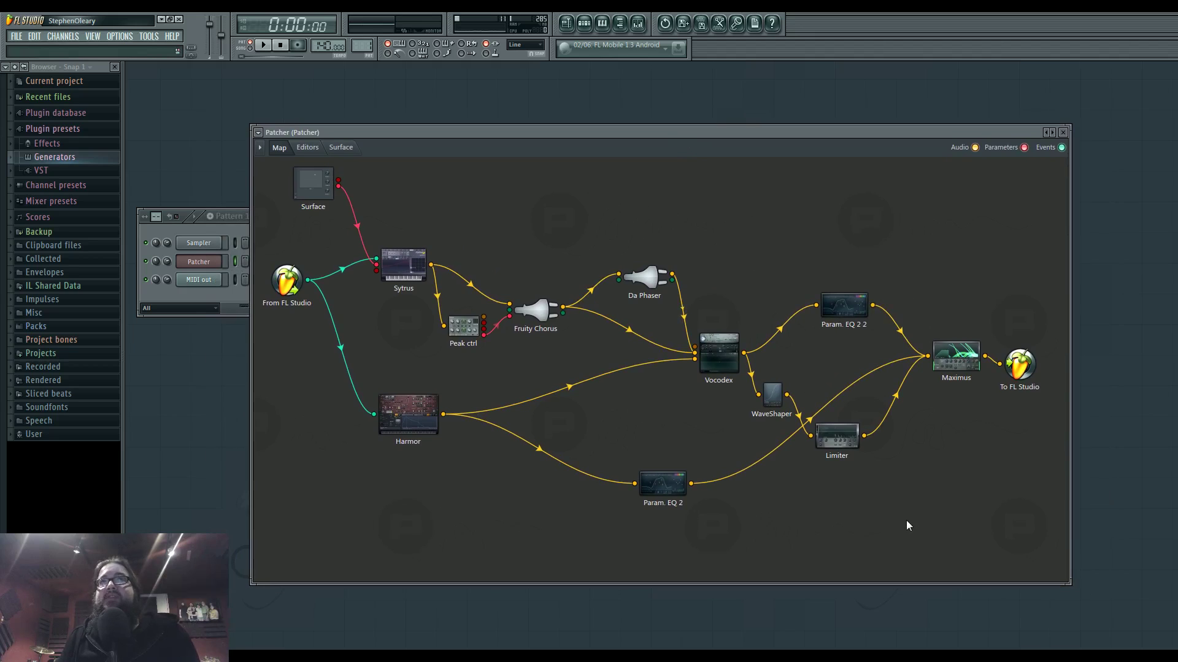
{"action": "left_click", "coordinate": [637, 24]}
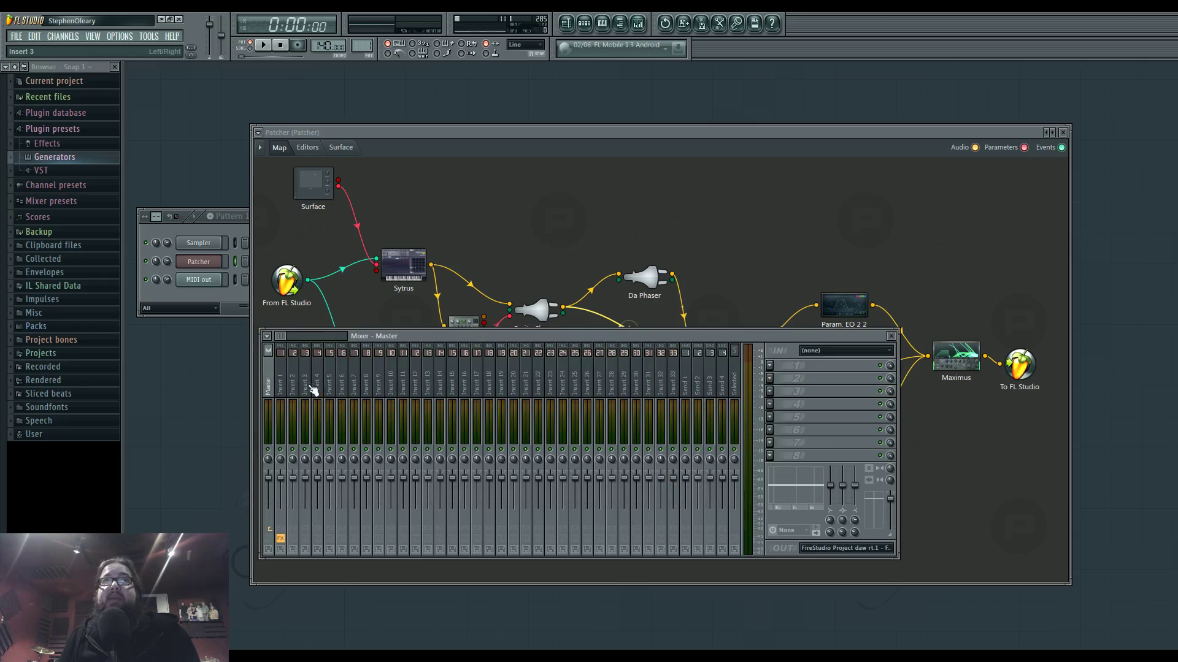
{"action": "left_click", "coordinate": [513, 149]}
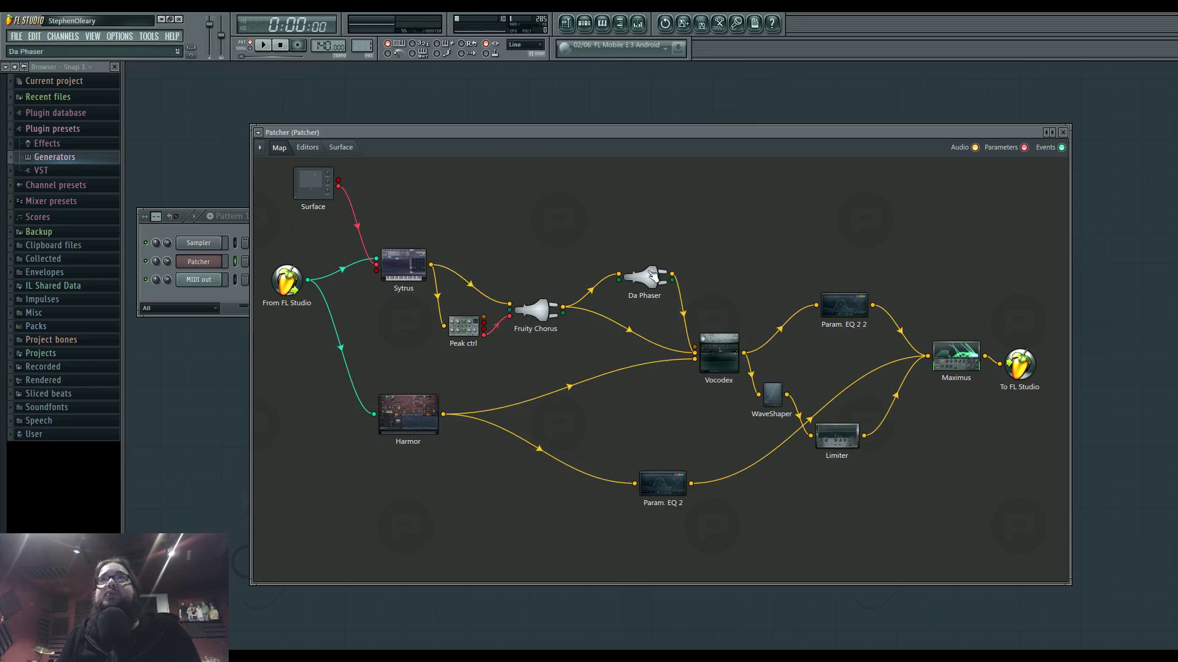
Raise Da Phaser slightly and nudge Vocodex, Limiter and Param. EQ 2 on the map.
{"action": "left_click_drag", "start_coordinate": [651, 287], "coordinate": [651, 281]}
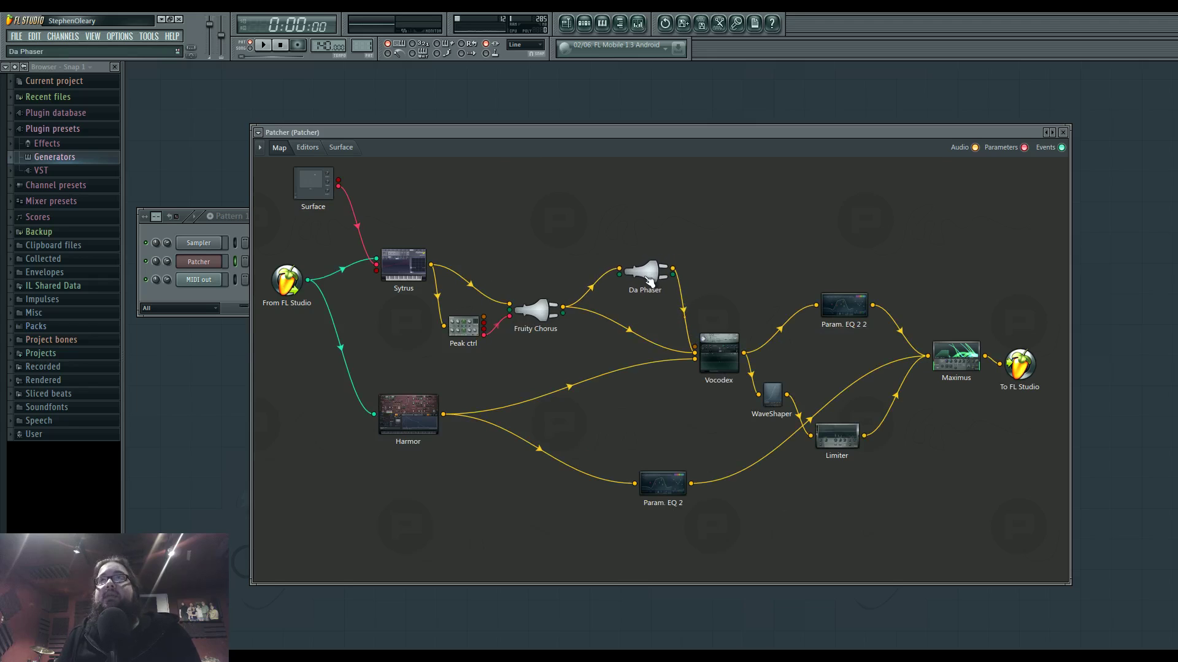
{"action": "left_click_drag", "start_coordinate": [722, 362], "coordinate": [717, 363]}
{"action": "left_click_drag", "start_coordinate": [837, 436], "coordinate": [847, 437]}
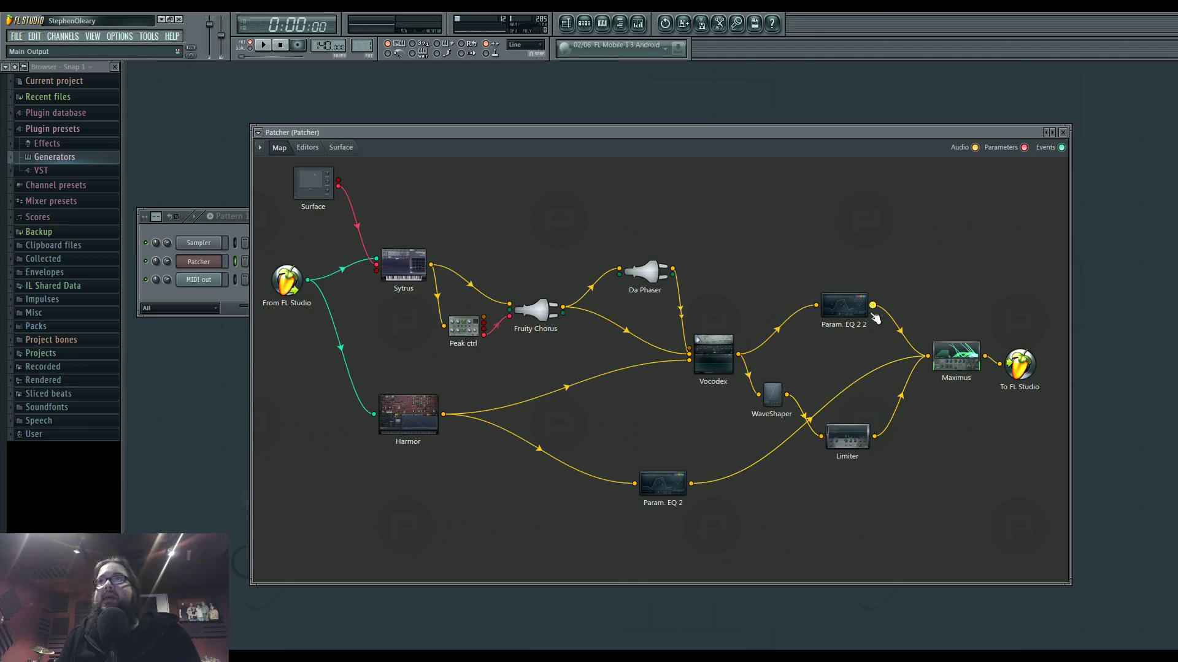
{"action": "left_click_drag", "start_coordinate": [663, 483], "coordinate": [653, 485]}
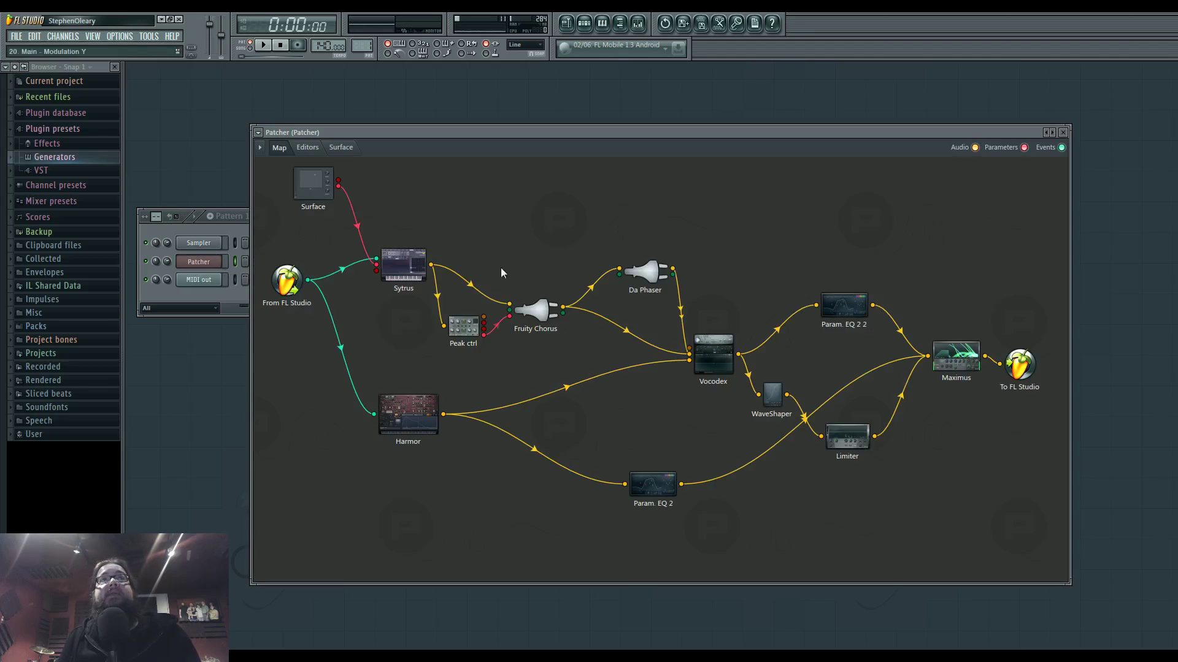
Examine which mixer tracks are available as audio inputs on the To FL Studio node.
{"action": "left_click_drag", "start_coordinate": [689, 134], "coordinate": [712, 121]}
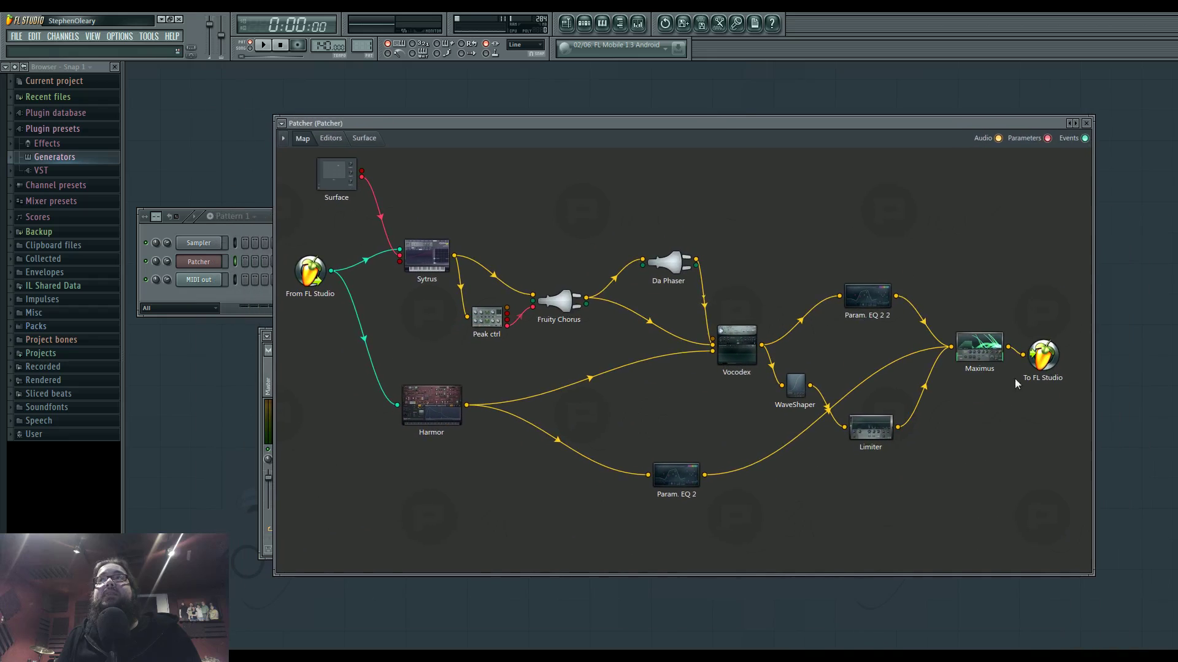
{"action": "right_click", "coordinate": [1046, 364]}
{"action": "right_click", "coordinate": [1047, 363]}
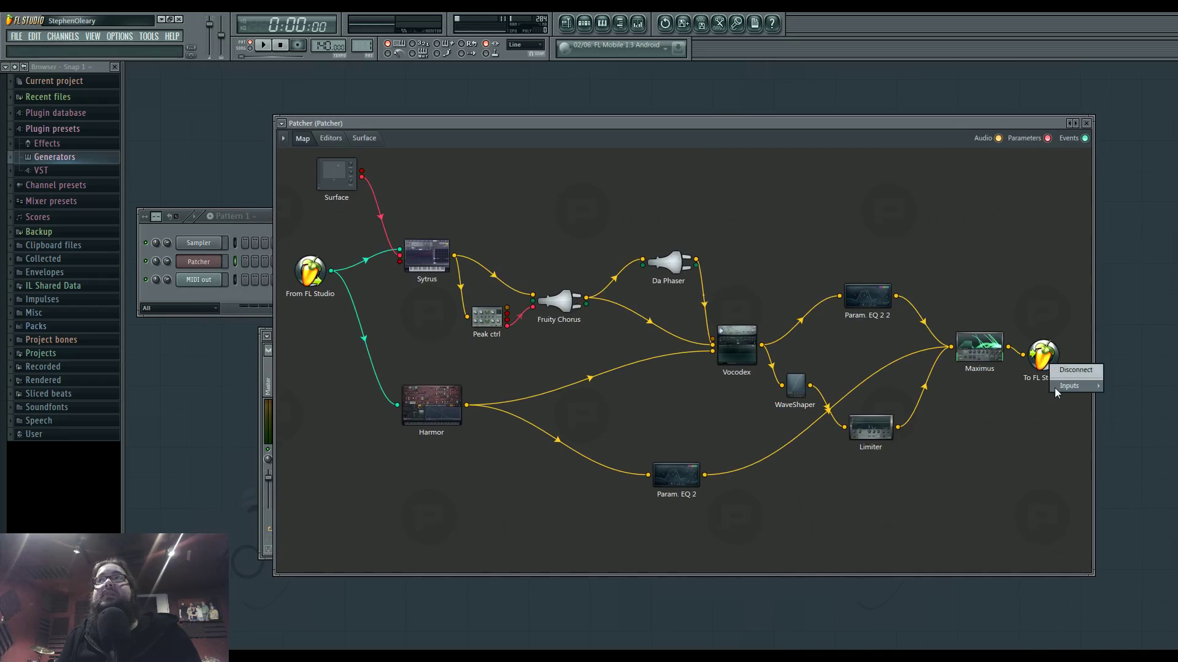
{"action": "mouse_move", "coordinate": [1055, 388]}
{"action": "left_click", "coordinate": [1113, 387]}
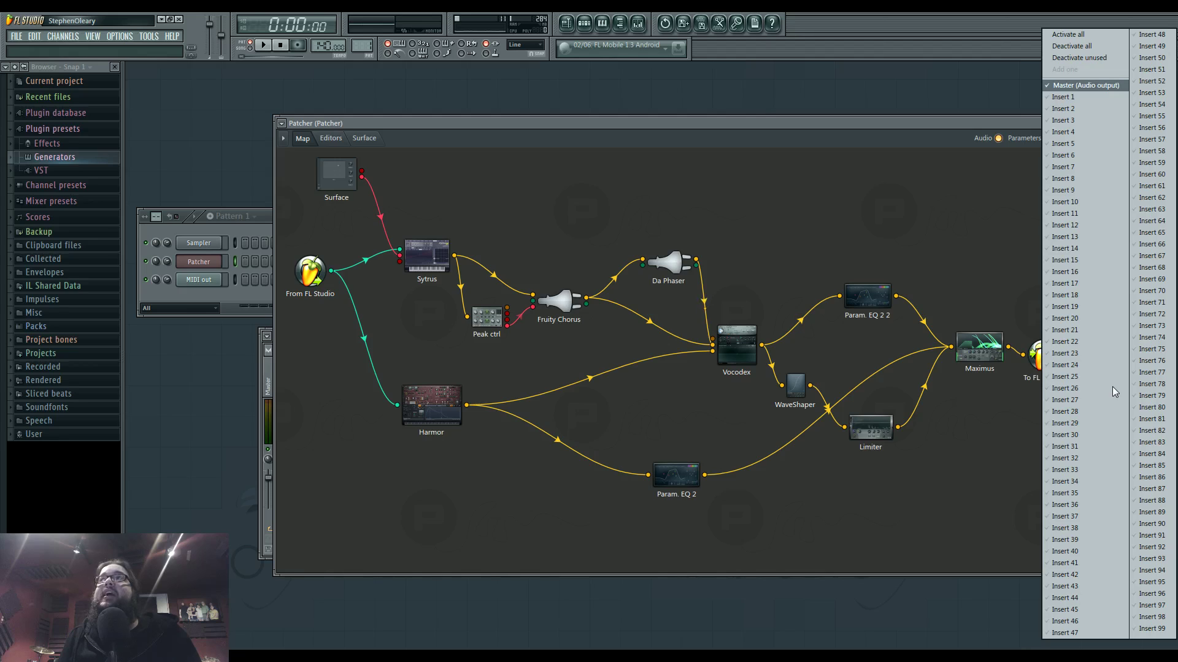
{"action": "left_click", "coordinate": [1089, 384]}
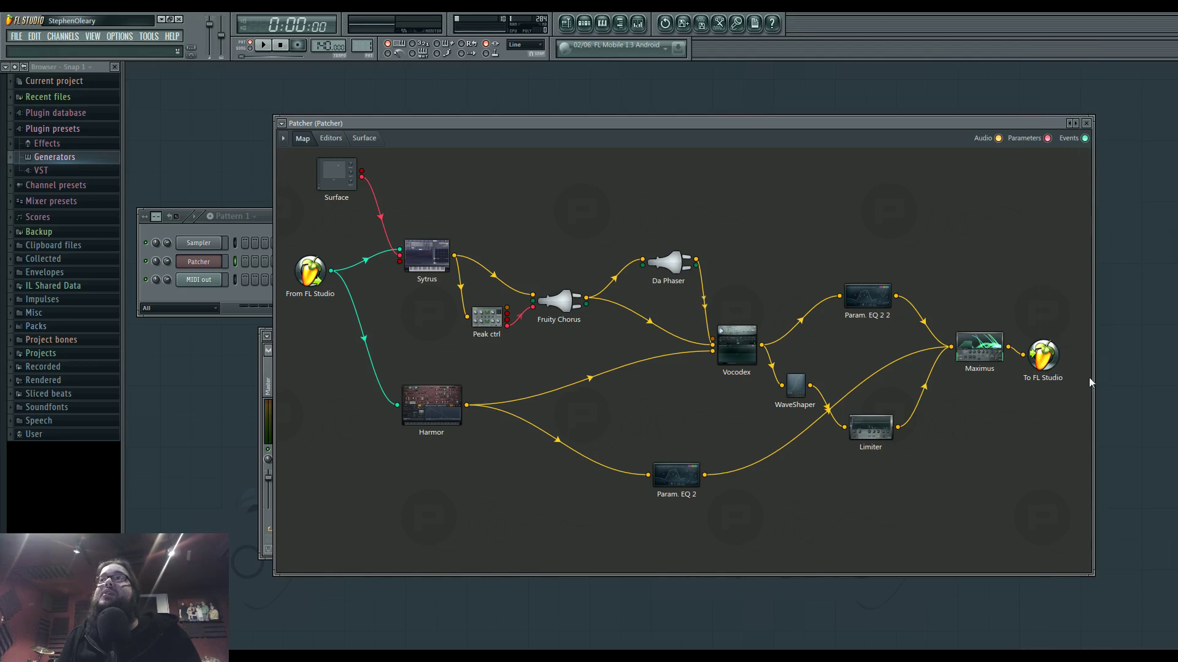
{"action": "right_click", "coordinate": [1047, 356]}
{"action": "mouse_move", "coordinate": [1064, 379]}
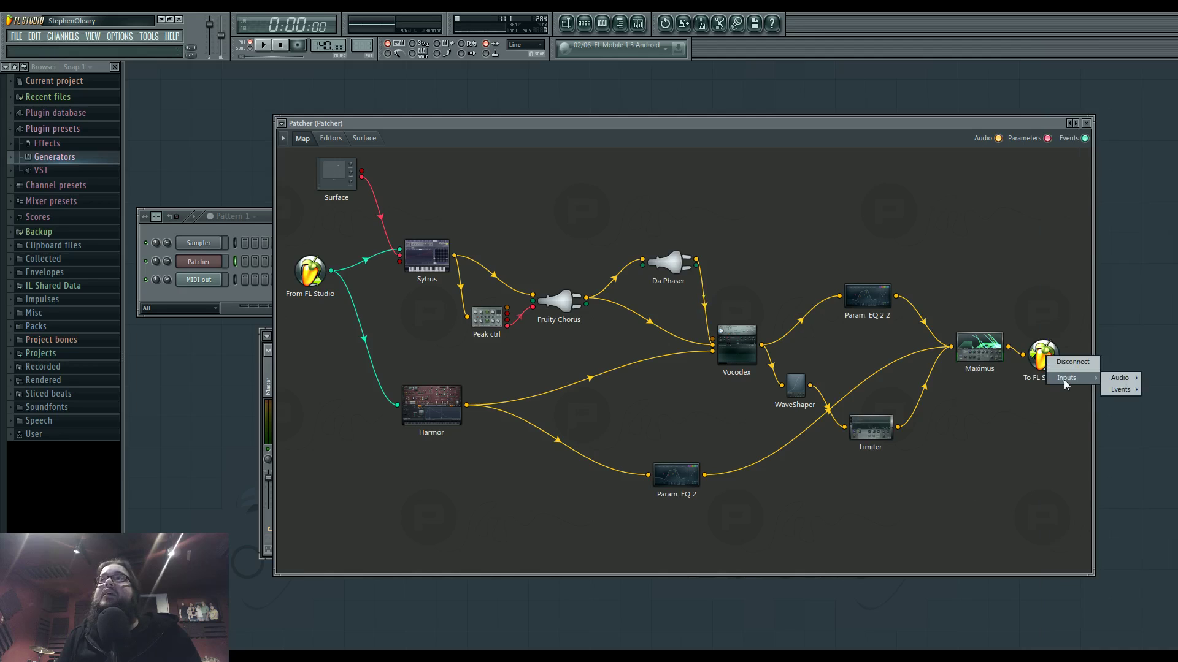
{"action": "left_click", "coordinate": [1118, 379]}
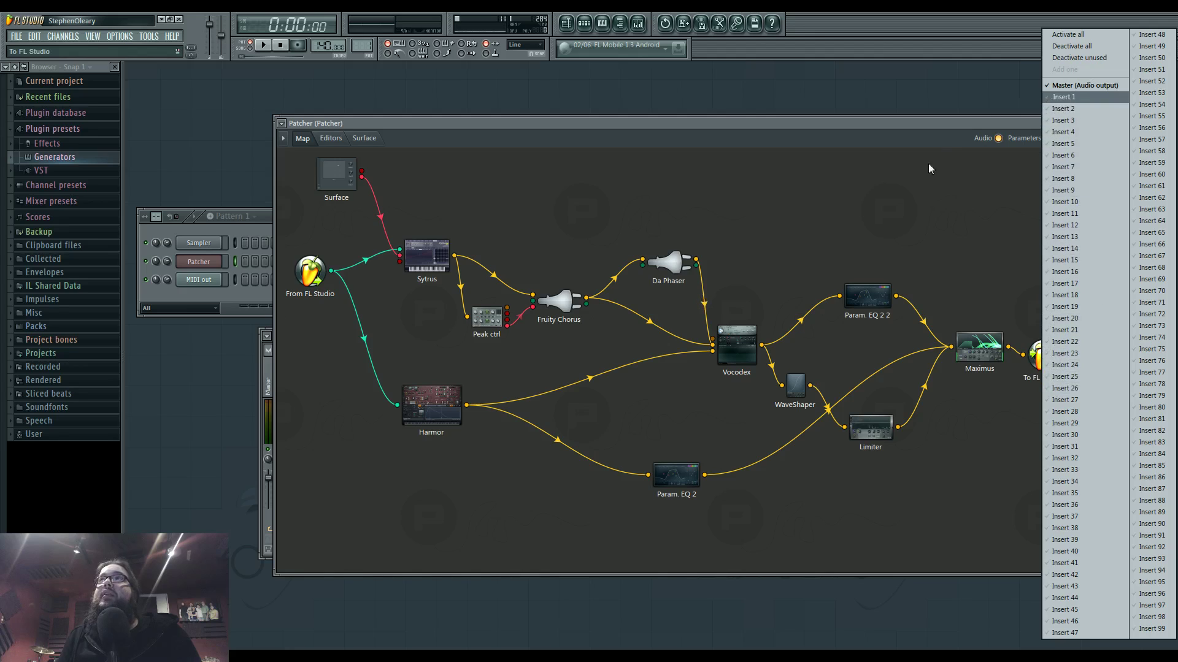
{"action": "left_click", "coordinate": [904, 189]}
Open the channel settings for Patcher and route the channel to mixer Insert 1.
{"action": "left_click", "coordinate": [588, 25]}
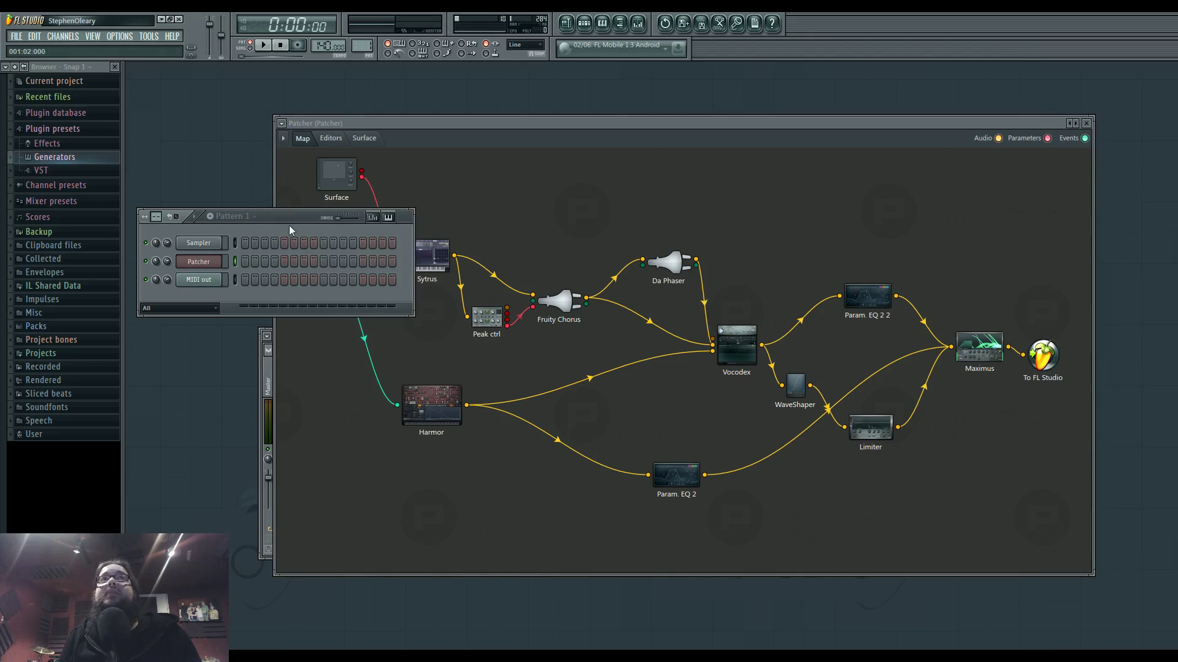
{"action": "left_click", "coordinate": [216, 260]}
{"action": "left_click", "coordinate": [216, 260]}
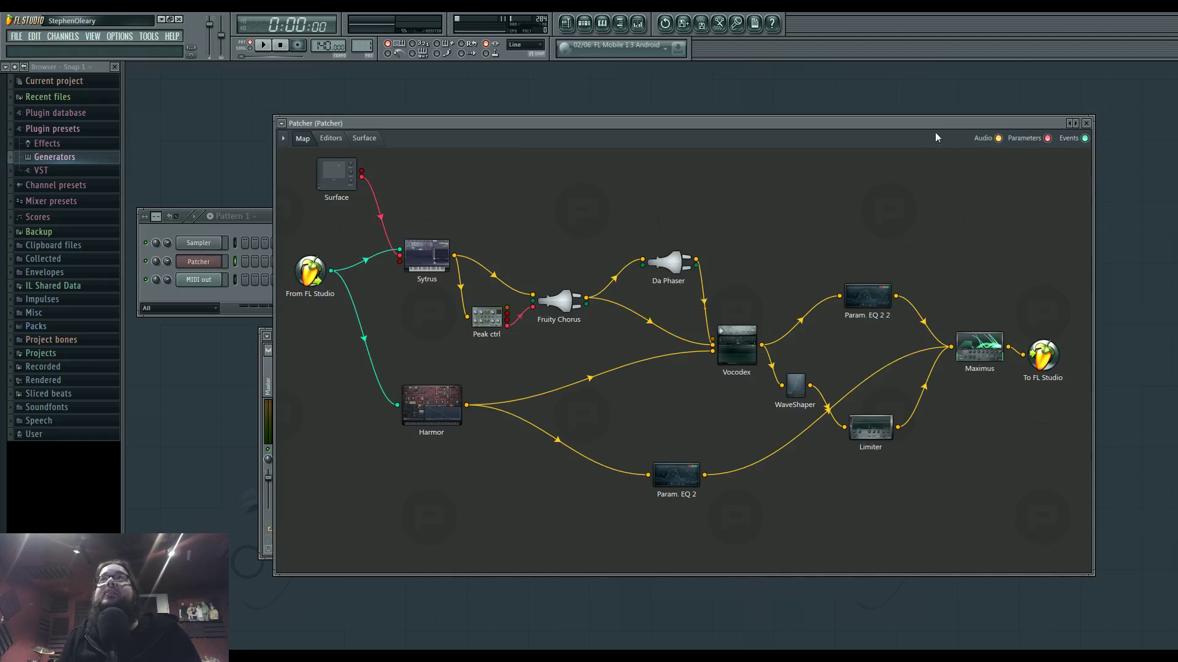
{"action": "left_click", "coordinate": [990, 219]}
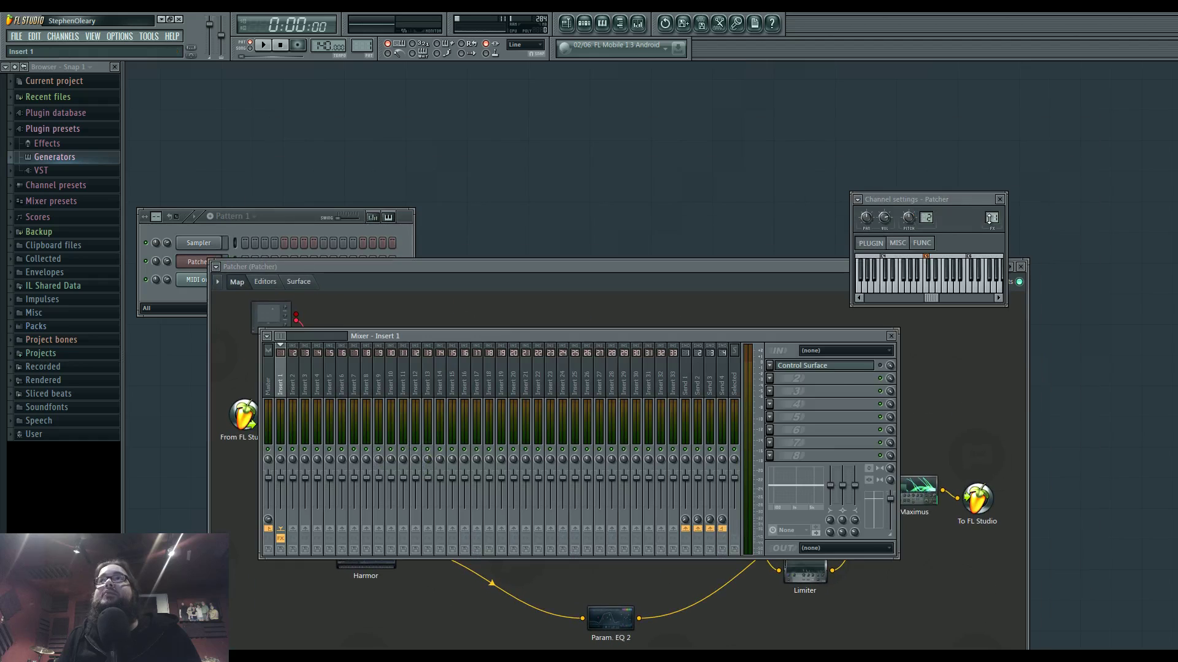
Remove Control Surface from the first effect slot of mixer Insert 1.
{"action": "left_click", "coordinate": [771, 365]}
{"action": "mouse_move", "coordinate": [781, 377]}
{"action": "left_click", "coordinate": [888, 86]}
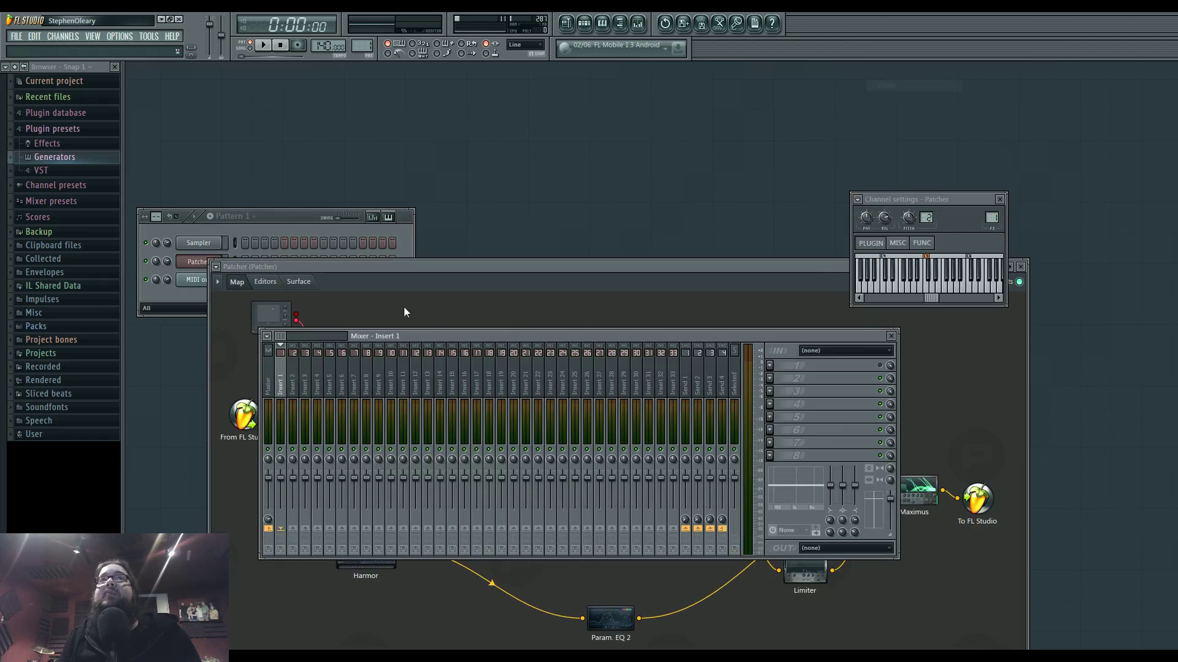
Recheck the audio inputs of the To FL Studio node with the Patcher channel routed to Insert 1.
{"action": "left_click_drag", "start_coordinate": [520, 265], "coordinate": [528, 184]}
{"action": "right_click", "coordinate": [980, 420]}
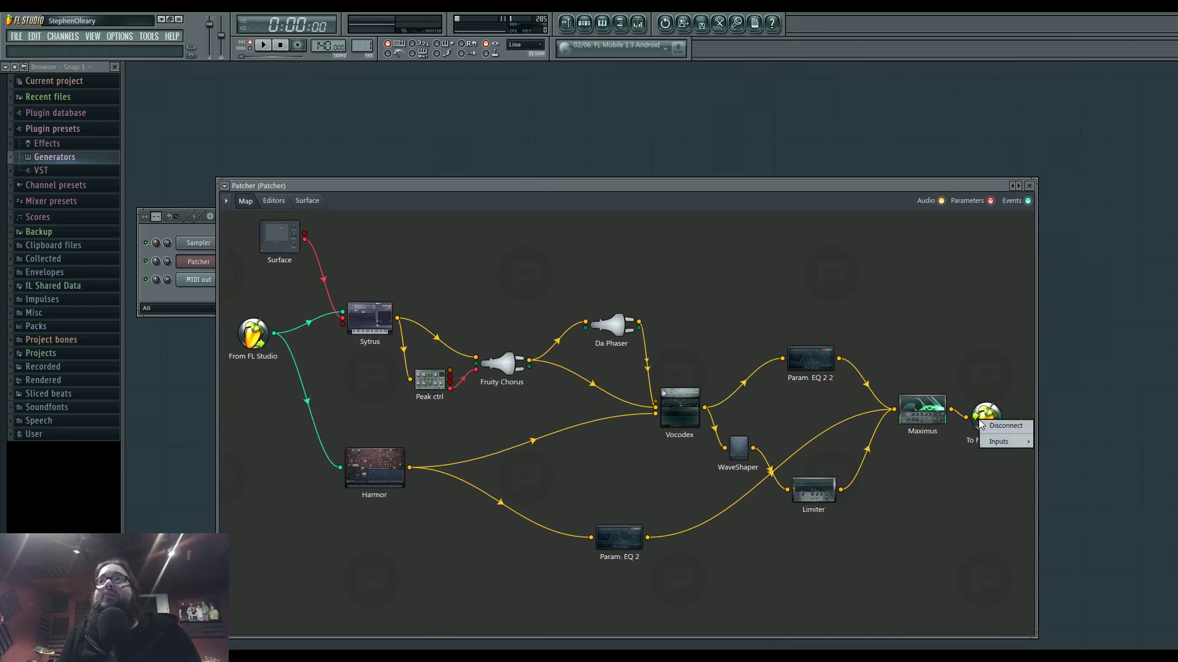
{"action": "mouse_move", "coordinate": [999, 445]}
{"action": "mouse_move", "coordinate": [1053, 443]}
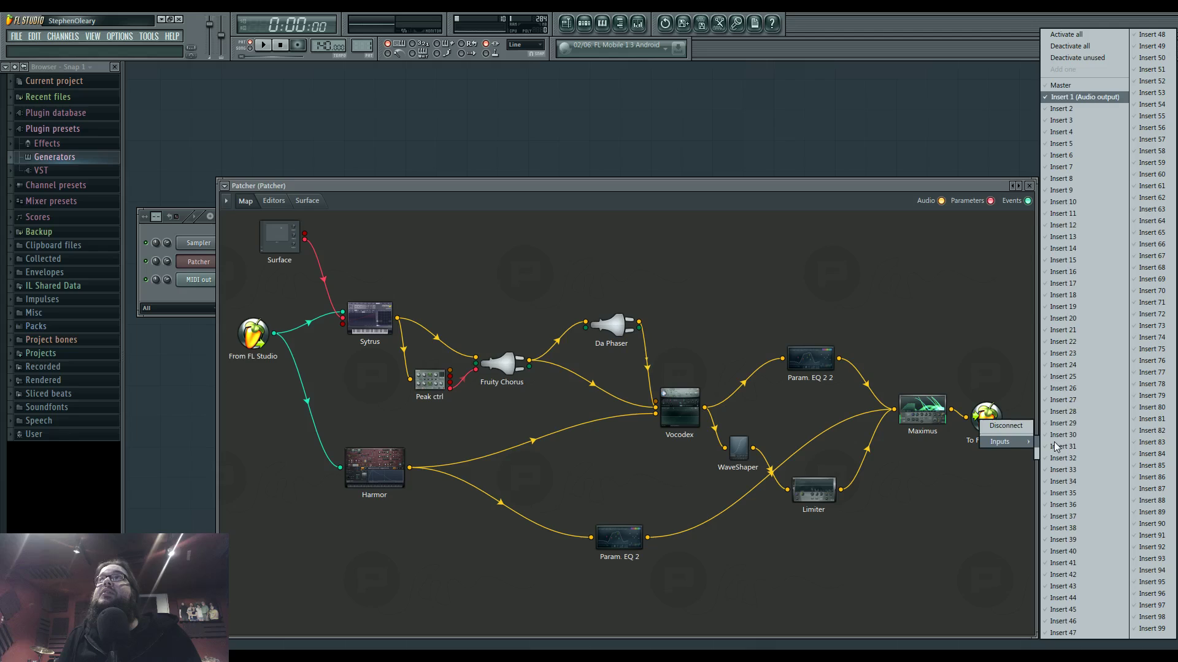
{"action": "left_click", "coordinate": [1096, 494]}
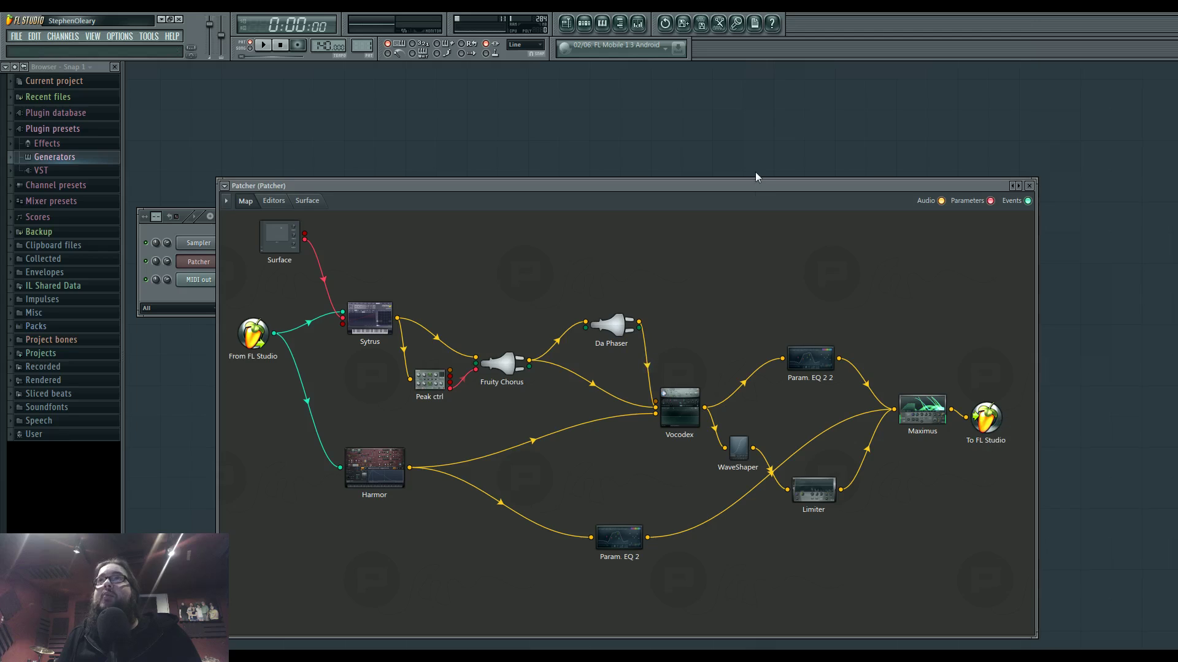
{"action": "left_click_drag", "start_coordinate": [755, 187], "coordinate": [772, 137]}
Try sending mixer Insert 1 to Insert 9, remove that send, and return to the Patcher map.
{"action": "left_click", "coordinate": [638, 23]}
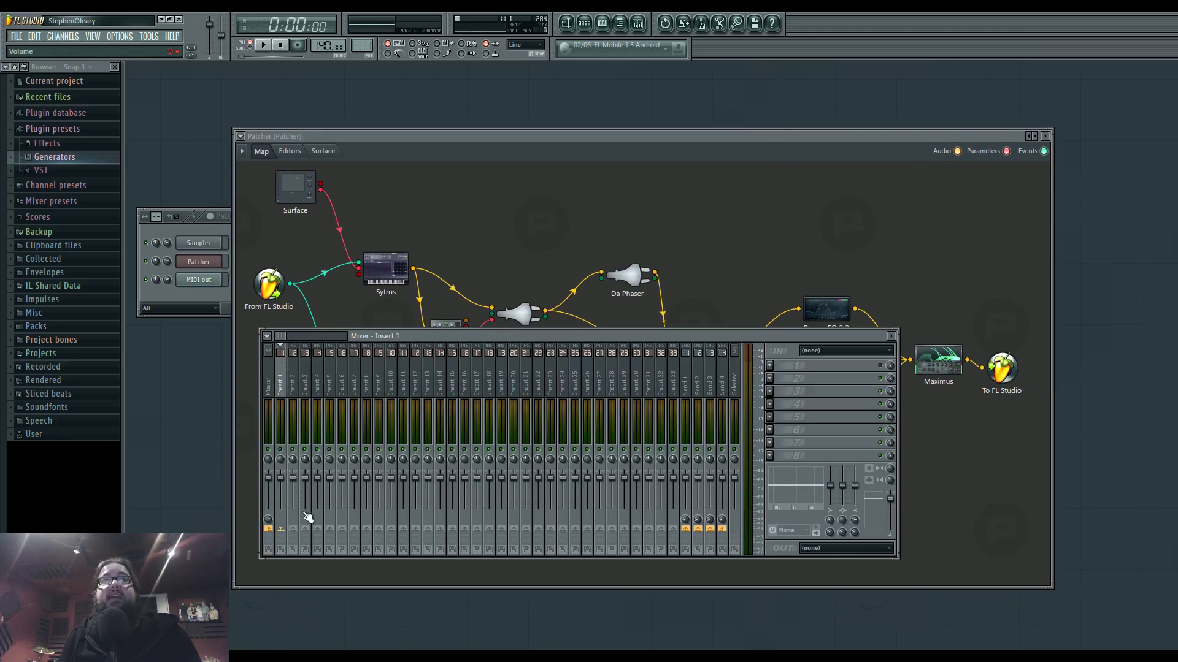
{"action": "left_click", "coordinate": [378, 529]}
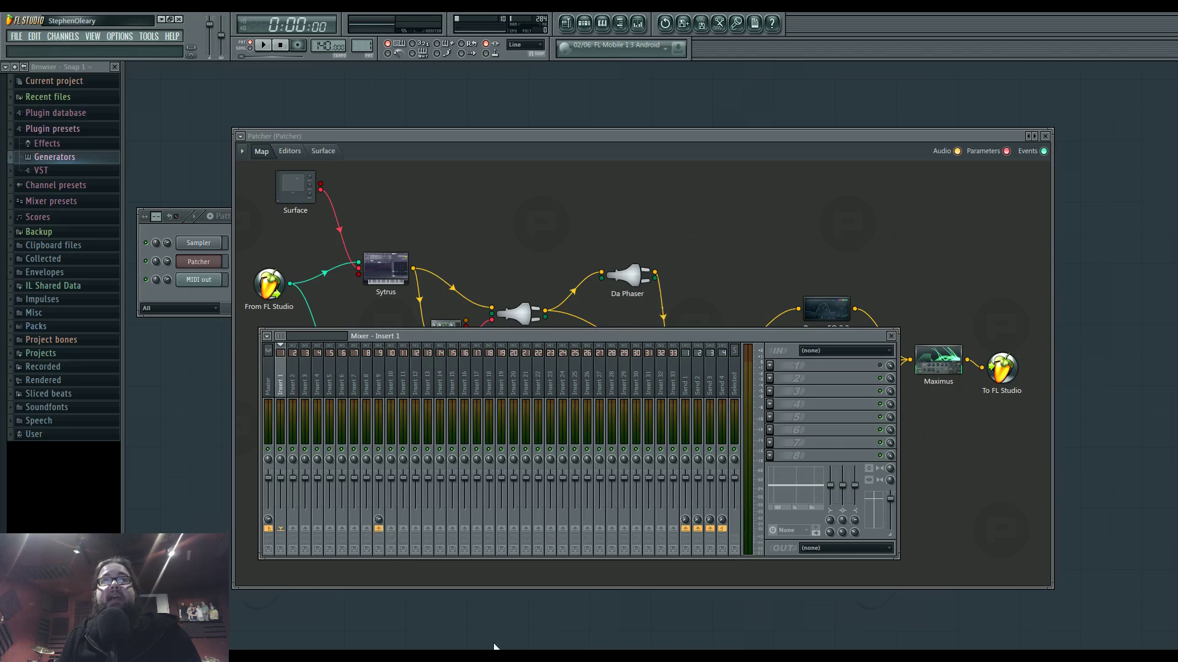
{"action": "left_click", "coordinate": [379, 529]}
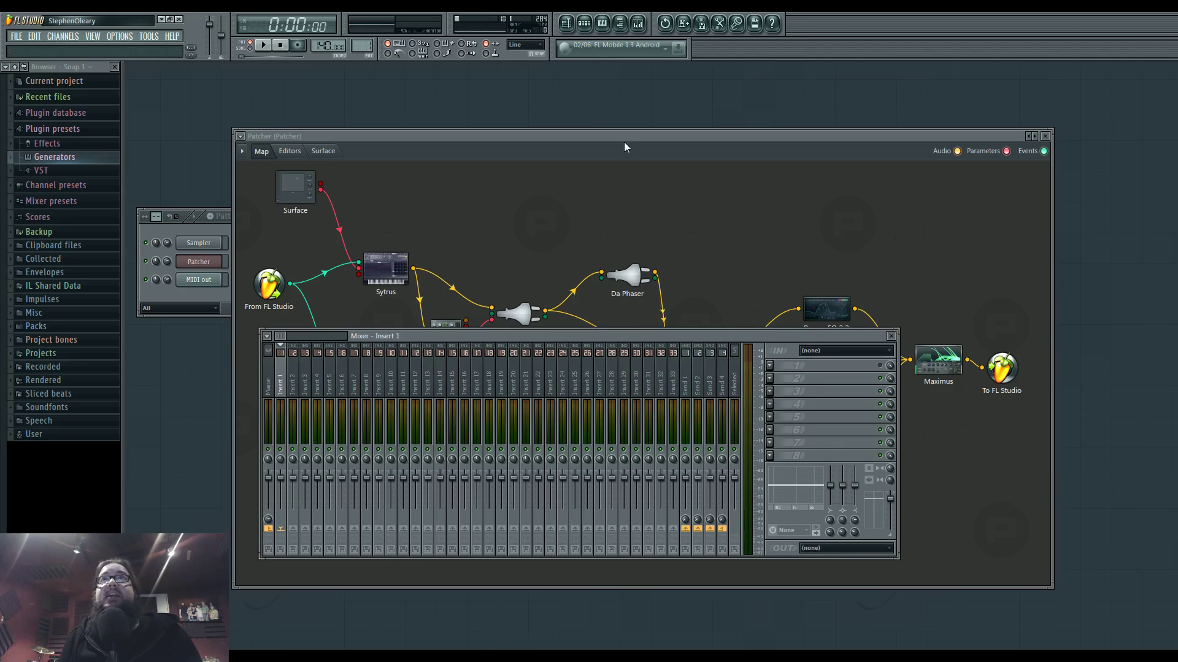
{"action": "left_click_drag", "start_coordinate": [625, 143], "coordinate": [621, 157]}
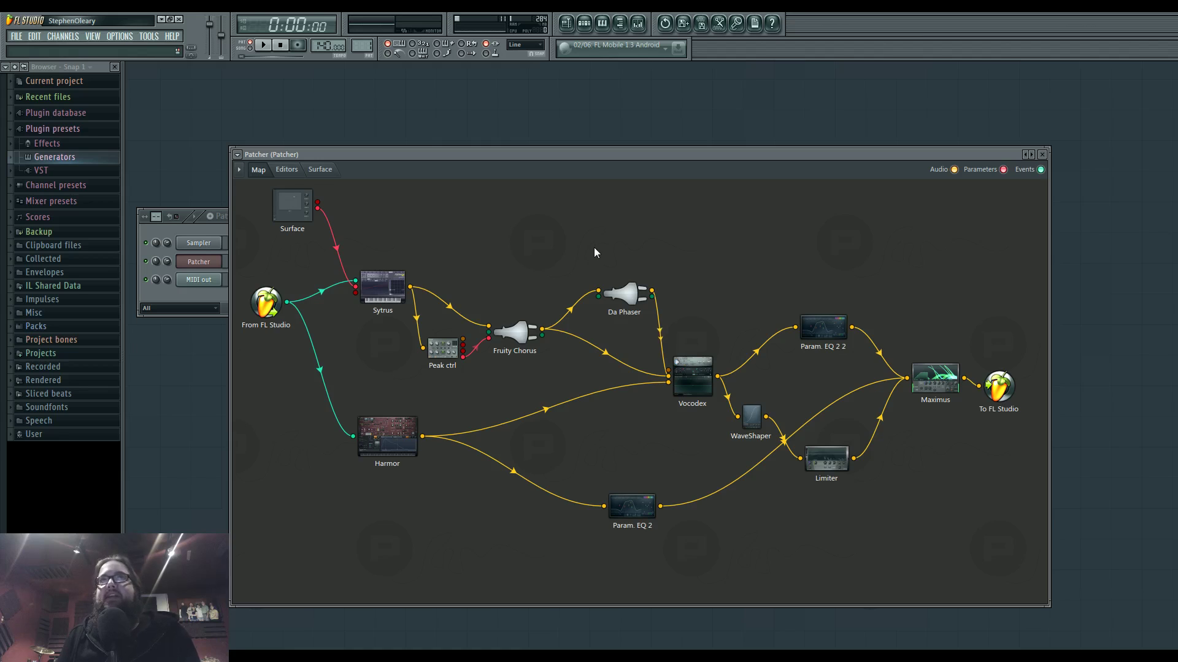
Reposition Sytrus on the map between From FL Studio and Fruity Chorus.
{"action": "mouse_move", "coordinate": [377, 294]}
{"action": "left_mouse_down"}
{"action": "mouse_move", "coordinate": [357, 296]}
{"action": "mouse_move", "coordinate": [361, 312]}
{"action": "left_mouse_up"}
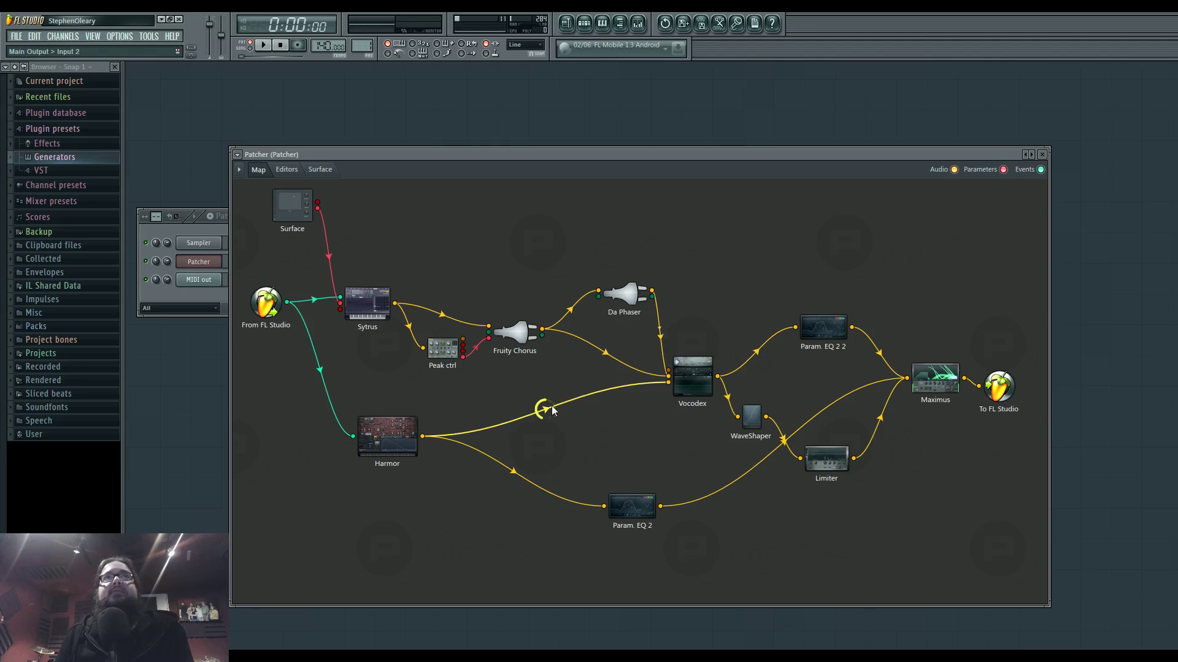
{"action": "mouse_move", "coordinate": [381, 155]}
{"action": "left_mouse_down"}
{"action": "mouse_move", "coordinate": [398, 147]}
{"action": "mouse_move", "coordinate": [385, 144]}
{"action": "left_mouse_up"}
{"action": "mouse_move", "coordinate": [372, 288]}
{"action": "left_mouse_down"}
{"action": "mouse_move", "coordinate": [385, 282]}
{"action": "mouse_move", "coordinate": [395, 294]}
{"action": "left_mouse_up"}
Review the plugins that can be inserted from the event output of the From FL Studio node, without adding one.
{"action": "right_click", "coordinate": [306, 301]}
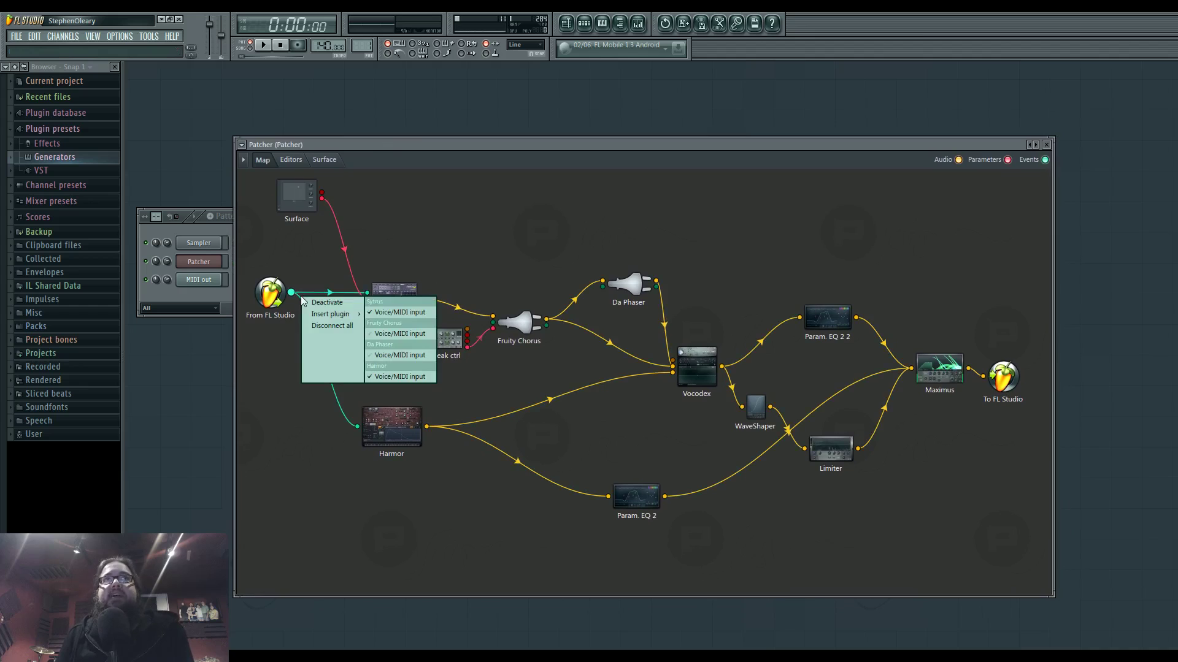
{"action": "mouse_move", "coordinate": [319, 314]}
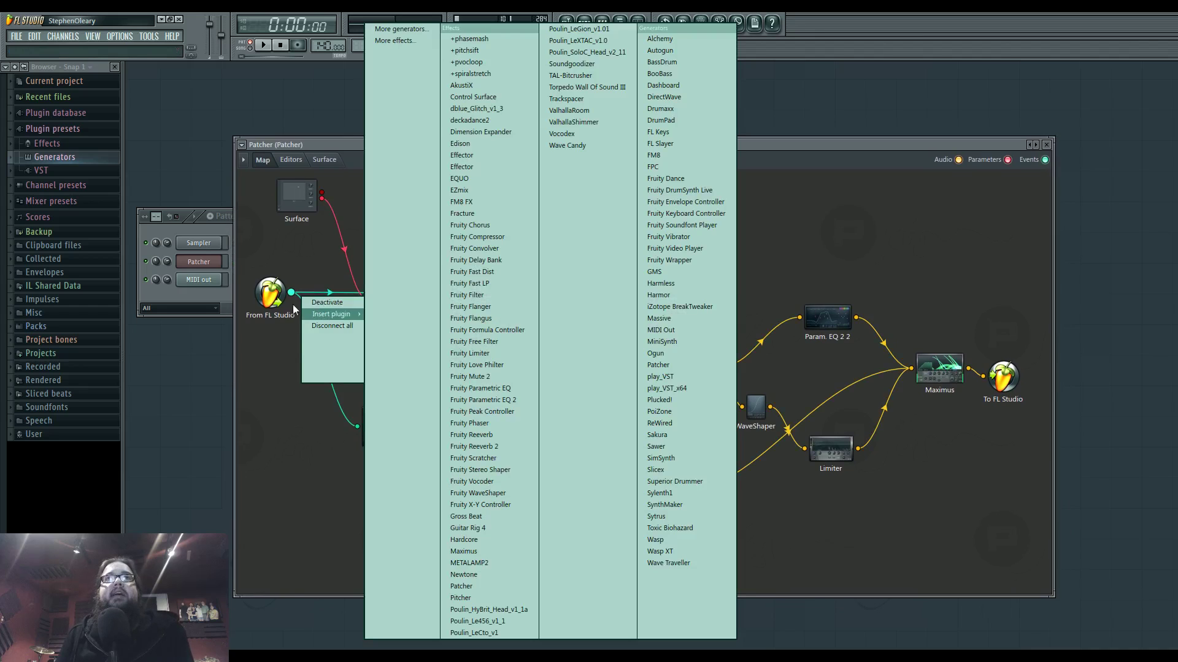
{"action": "key", "text": "Escape"}
{"action": "right_click", "coordinate": [290, 297]}
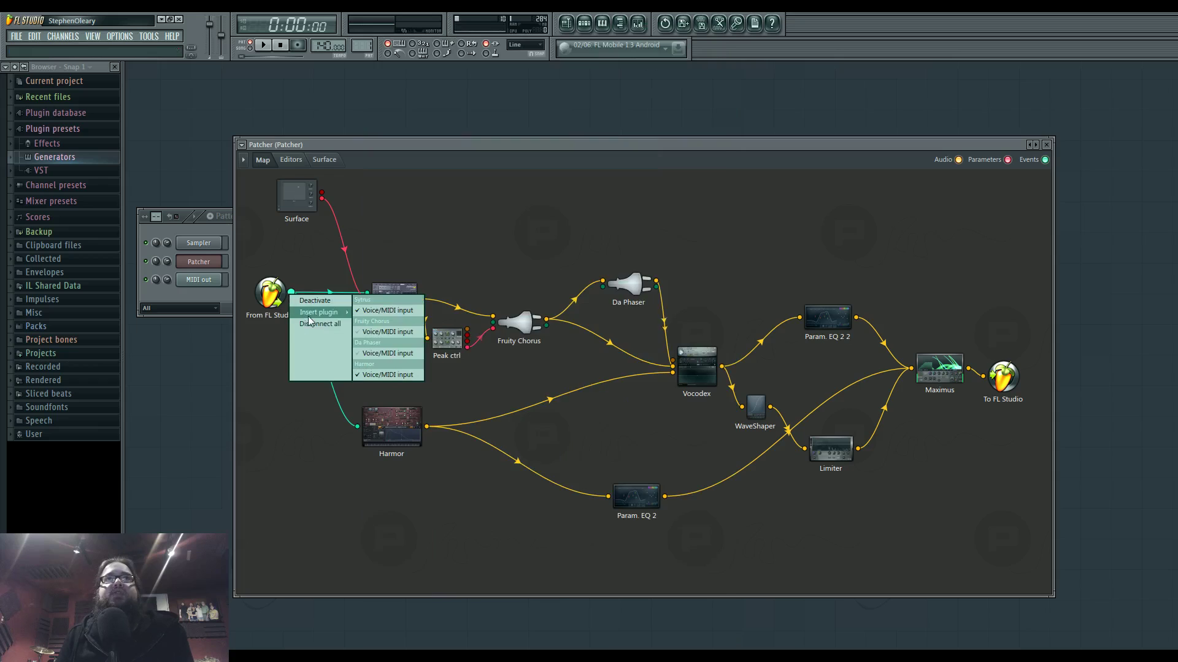
{"action": "mouse_move", "coordinate": [309, 318]}
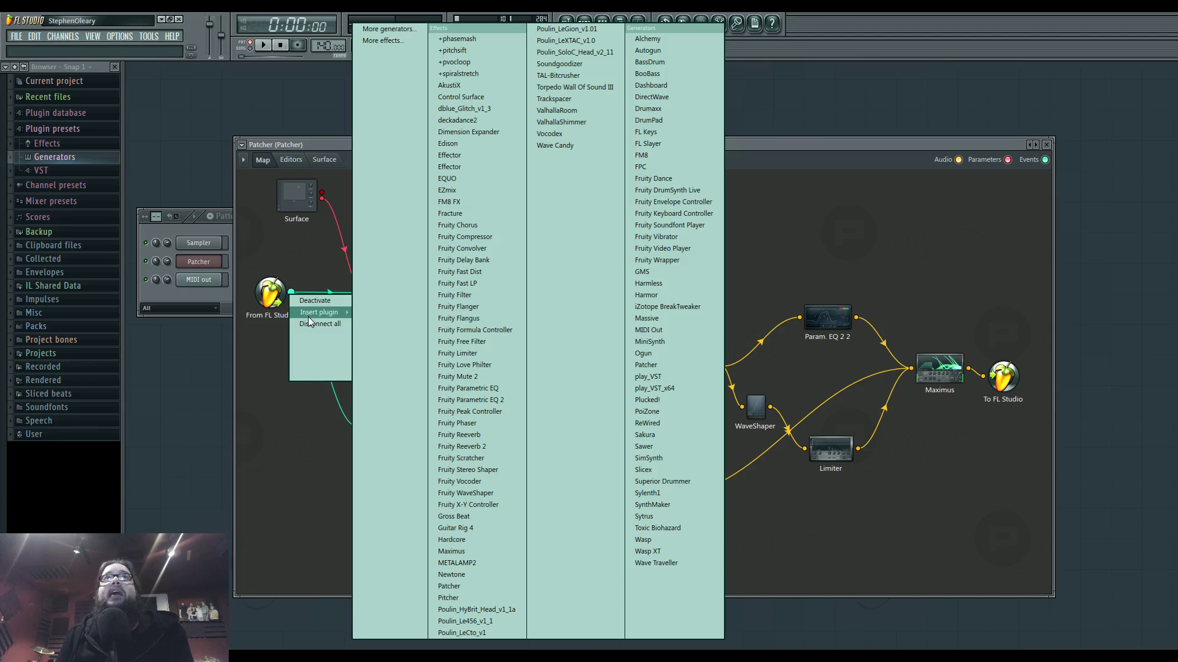
{"action": "left_click", "coordinate": [292, 437]}
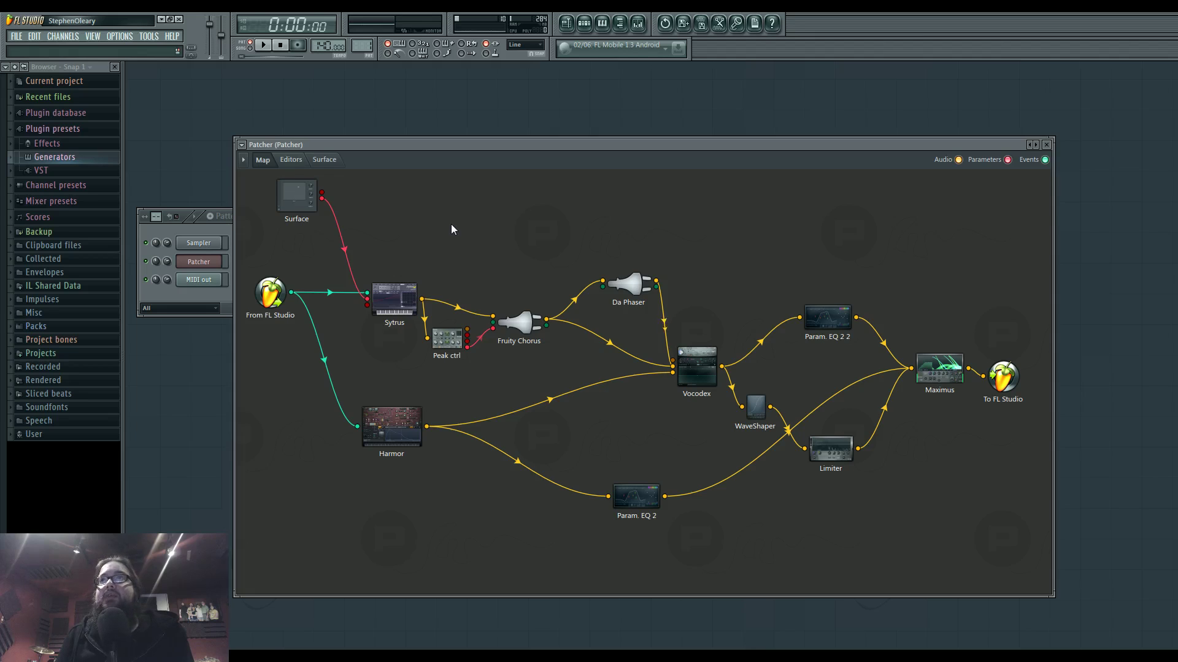
Open the Surface node's controls, reposition the Patcher window and try out the XY 1 pad by moving its handle around.
{"action": "double_click", "coordinate": [296, 199]}
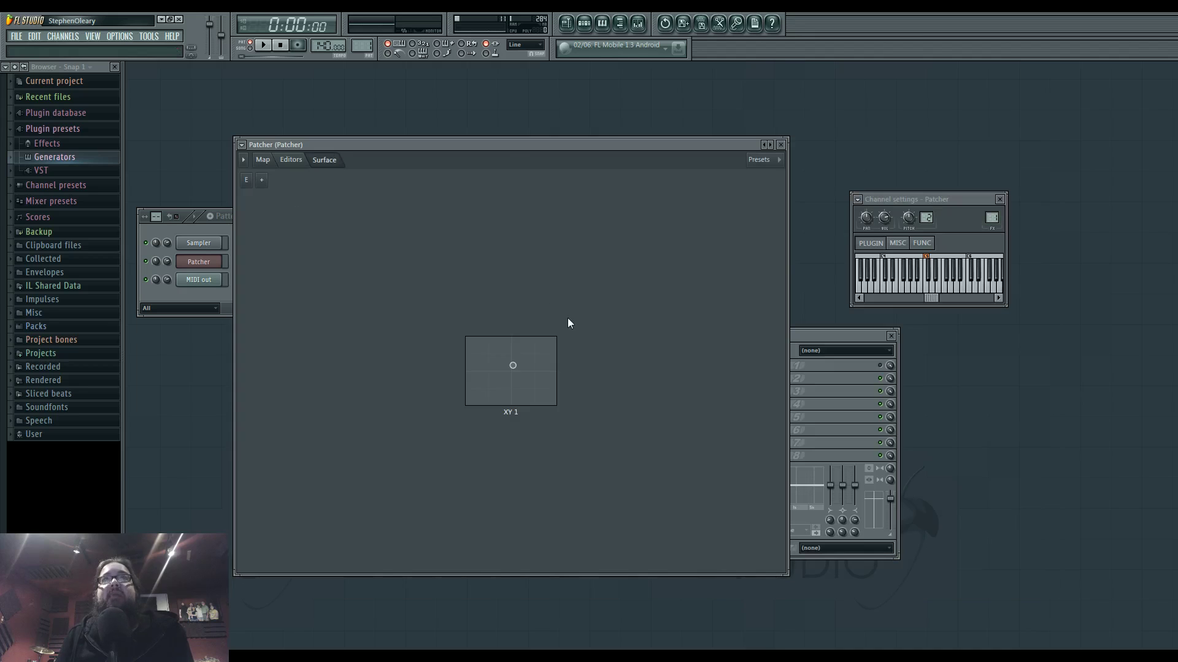
{"action": "left_click_drag", "start_coordinate": [503, 148], "coordinate": [564, 127]}
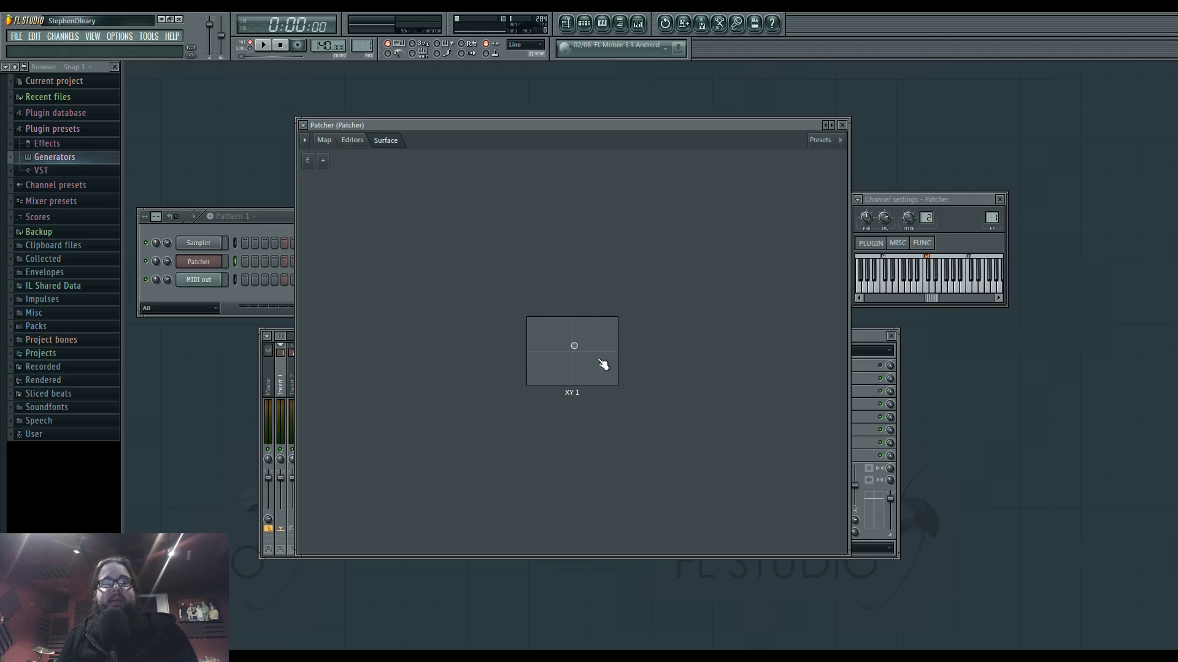
{"action": "left_click", "coordinate": [324, 140]}
{"action": "left_click", "coordinate": [386, 140]}
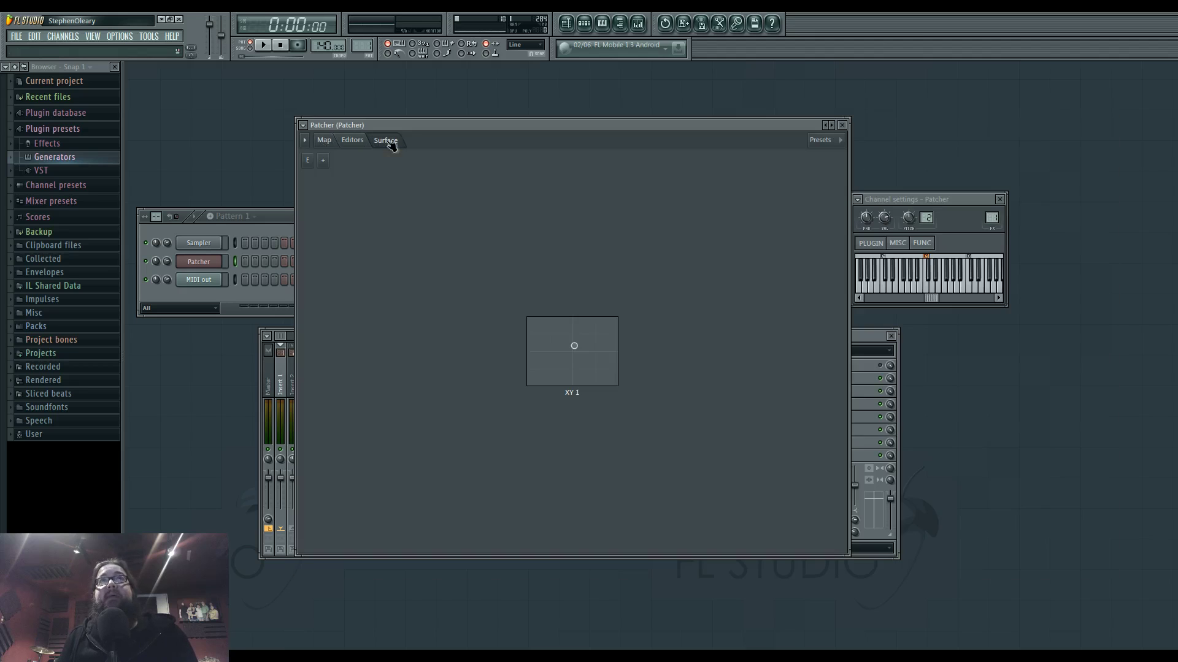
{"action": "left_click_drag", "start_coordinate": [587, 363], "coordinate": [586, 373]}
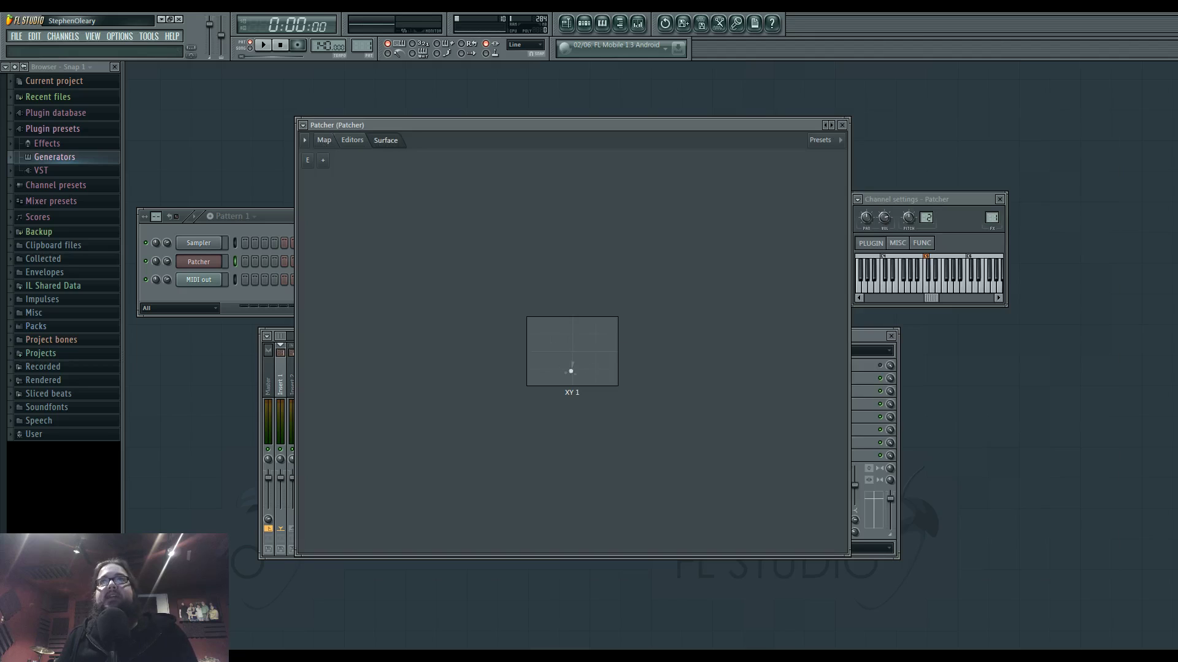
{"action": "left_click_drag", "start_coordinate": [553, 347], "coordinate": [568, 350]}
Add a knob and a second XY pad to the surface and spread the controls apart so they no longer overlap.
{"action": "left_click", "coordinate": [322, 162]}
{"action": "left_click", "coordinate": [331, 175]}
{"action": "left_click", "coordinate": [324, 160]}
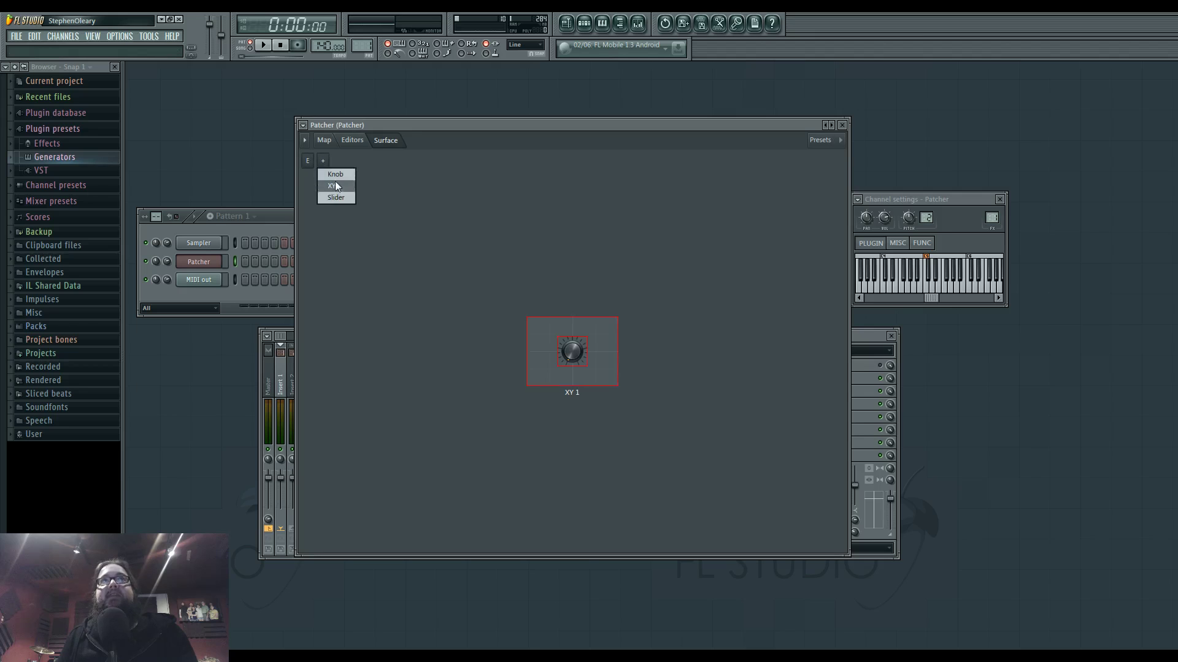
{"action": "left_click", "coordinate": [333, 185]}
{"action": "left_click_drag", "start_coordinate": [587, 363], "coordinate": [451, 346]}
{"action": "left_click_drag", "start_coordinate": [572, 351], "coordinate": [578, 249]}
Add a slider beside the knob, leave the surface's edit mode and raise the slider slightly.
{"action": "left_click", "coordinate": [322, 161]}
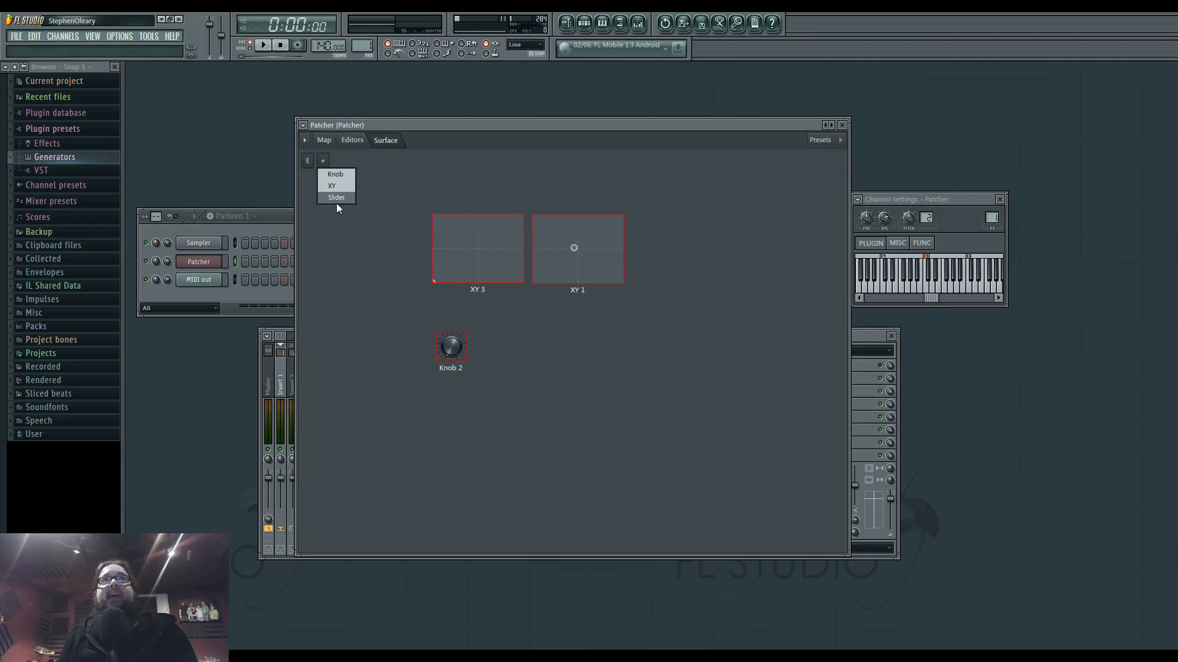
{"action": "left_click", "coordinate": [336, 196]}
{"action": "left_click_drag", "start_coordinate": [571, 355], "coordinate": [489, 356]}
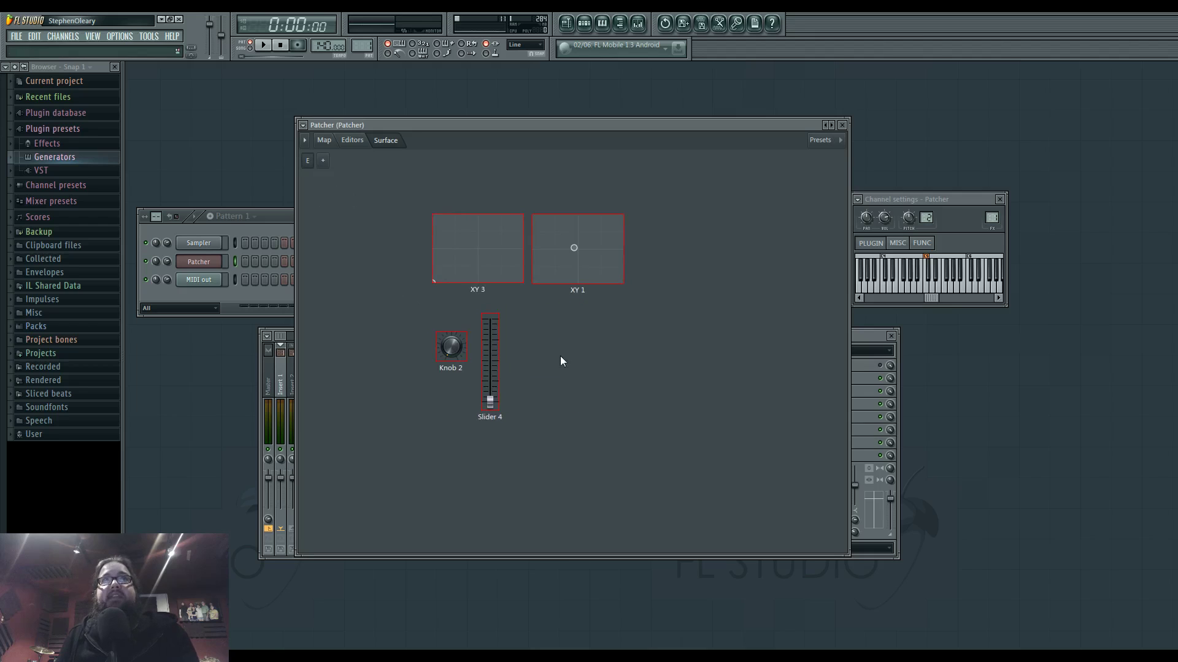
{"action": "left_click", "coordinate": [307, 161]}
{"action": "mouse_move", "coordinate": [490, 401]}
{"action": "left_mouse_down"}
{"action": "mouse_move", "coordinate": [490, 347]}
{"action": "mouse_move", "coordinate": [490, 397]}
{"action": "left_mouse_up"}
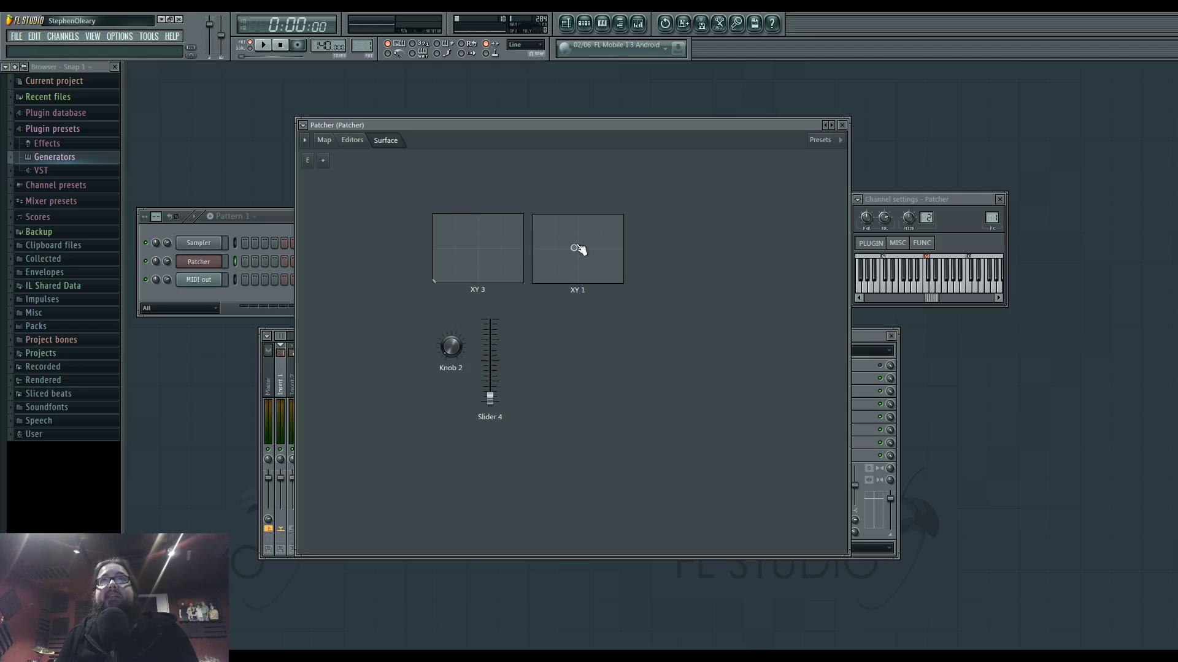
Return to the Patcher map and nudge the Sytrus, Vocodex, Harmor and Param. EQ 2 nodes into slightly different positions.
{"action": "left_click", "coordinate": [323, 141]}
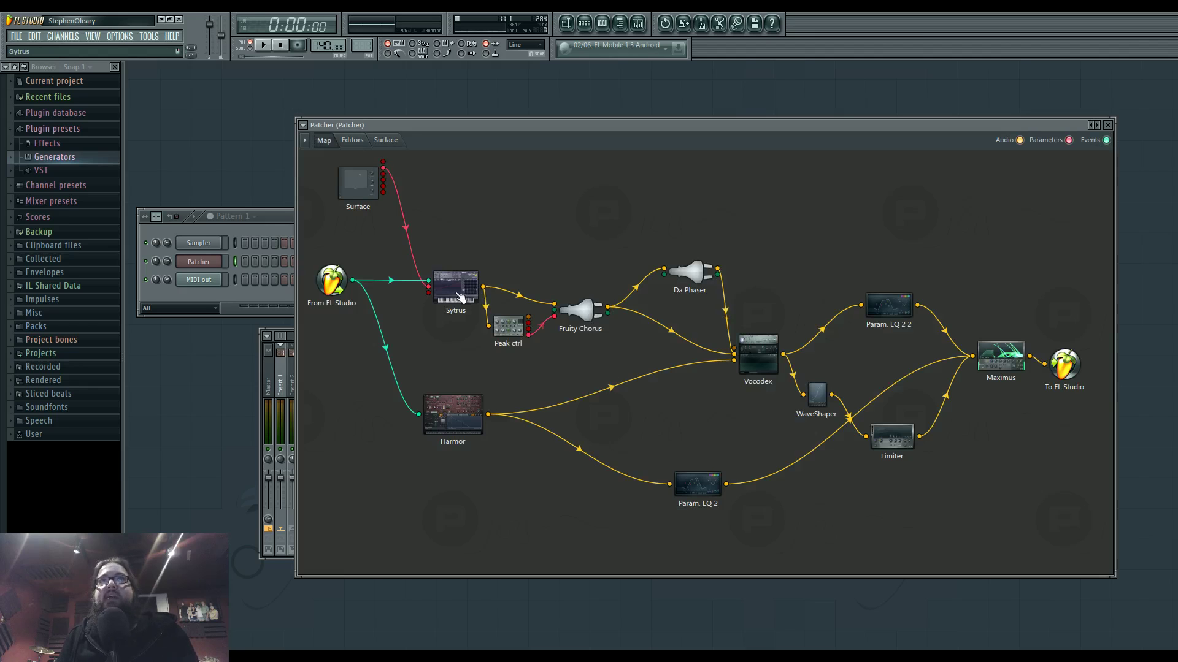
{"action": "left_click_drag", "start_coordinate": [455, 285], "coordinate": [450, 293]}
{"action": "left_click_drag", "start_coordinate": [763, 364], "coordinate": [762, 371]}
{"action": "left_click_drag", "start_coordinate": [479, 418], "coordinate": [484, 423]}
{"action": "left_click_drag", "start_coordinate": [709, 495], "coordinate": [707, 493]}
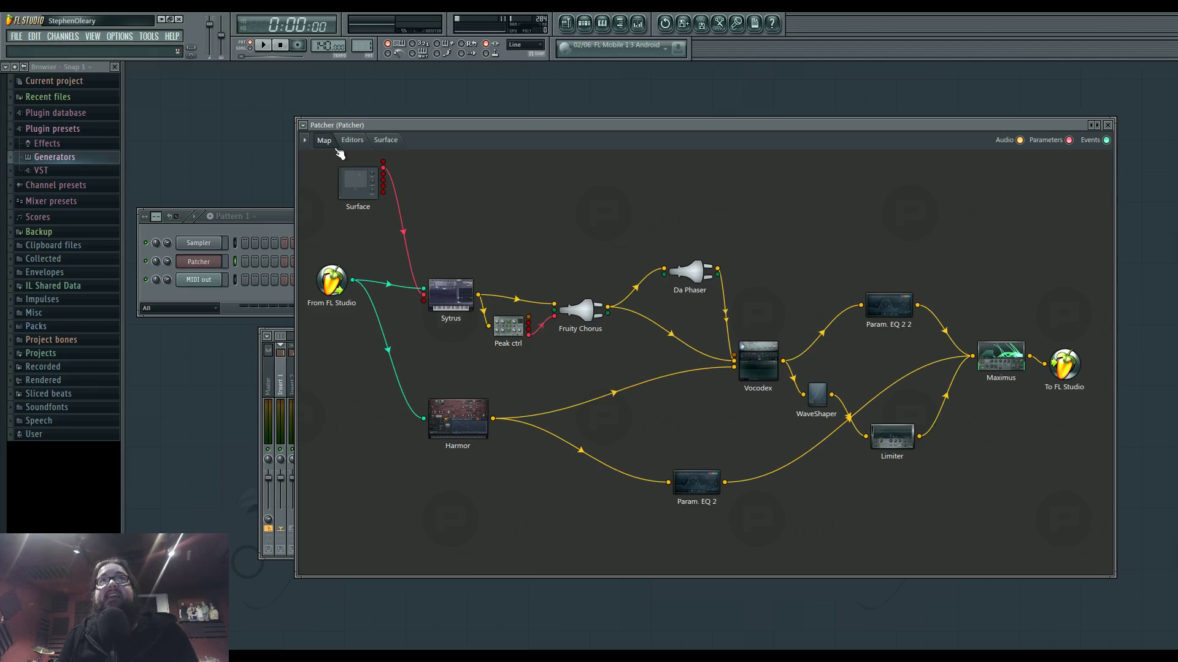
Return to the surface and place the handles of XY 1 and XY 3 near the centres of their pads.
{"action": "left_click", "coordinate": [385, 139]}
{"action": "left_click_drag", "start_coordinate": [540, 268], "coordinate": [573, 252]}
{"action": "left_click_drag", "start_coordinate": [497, 246], "coordinate": [478, 248]}
Activate both the X and Y parameters of the XY 3 pad and check the Surface node's inputs on the map.
{"action": "right_click", "coordinate": [481, 251]}
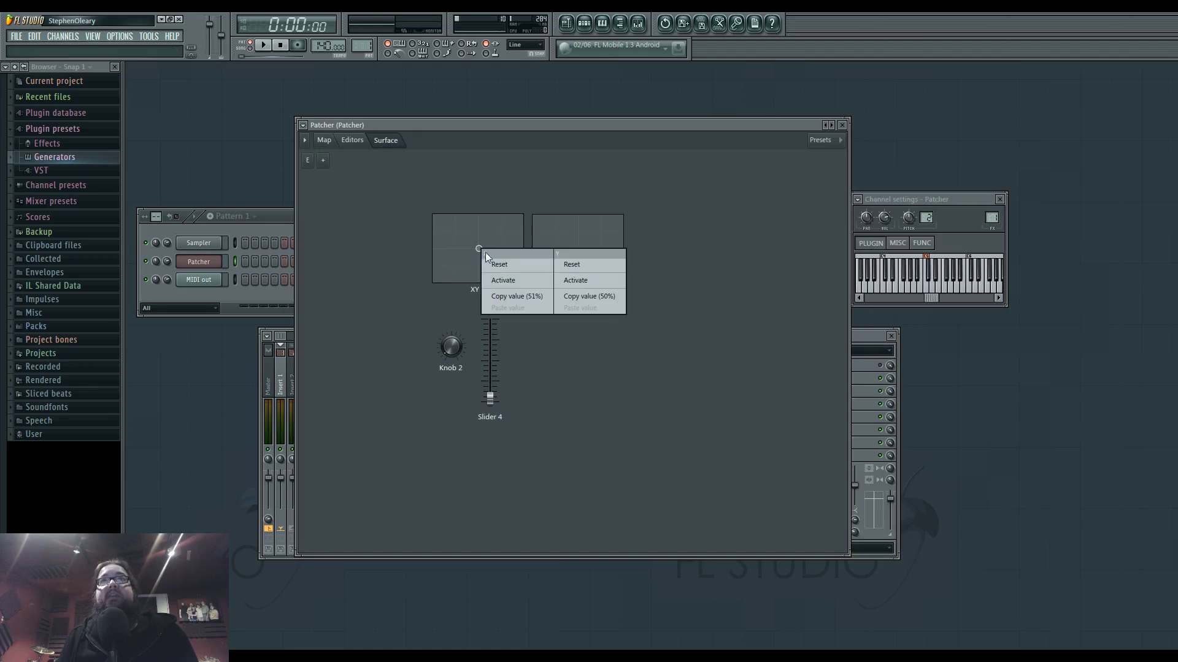
{"action": "left_click", "coordinate": [546, 281]}
{"action": "right_click", "coordinate": [496, 251]}
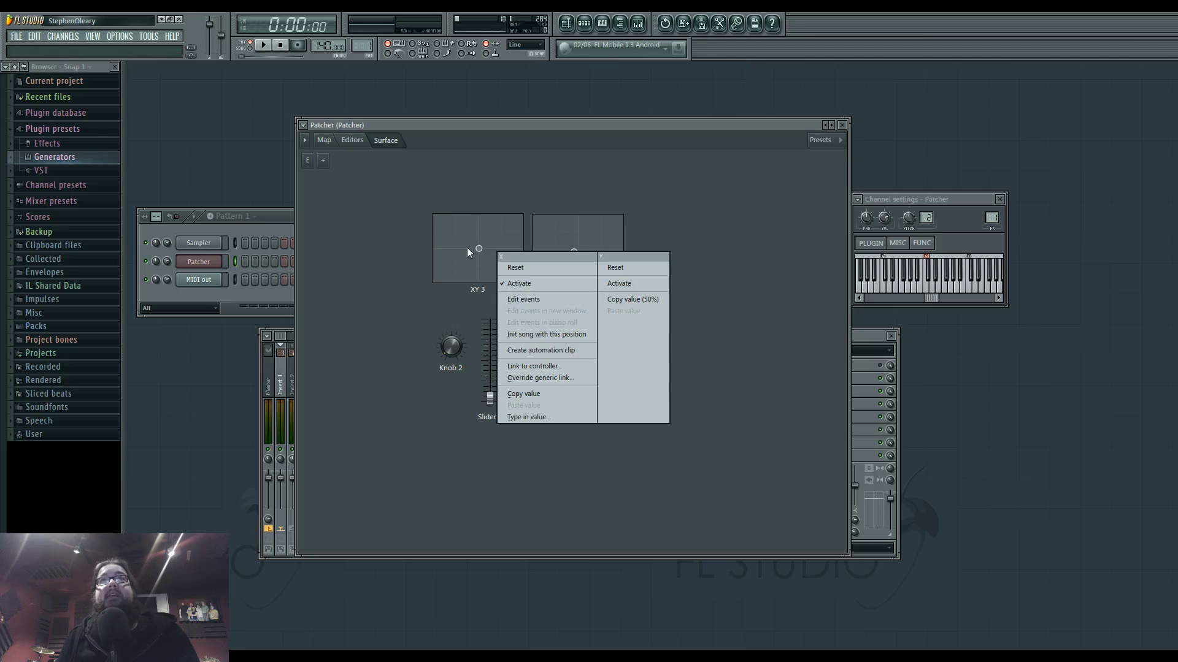
{"action": "right_click", "coordinate": [483, 245]}
{"action": "left_click", "coordinate": [610, 276]}
{"action": "left_click", "coordinate": [325, 142]}
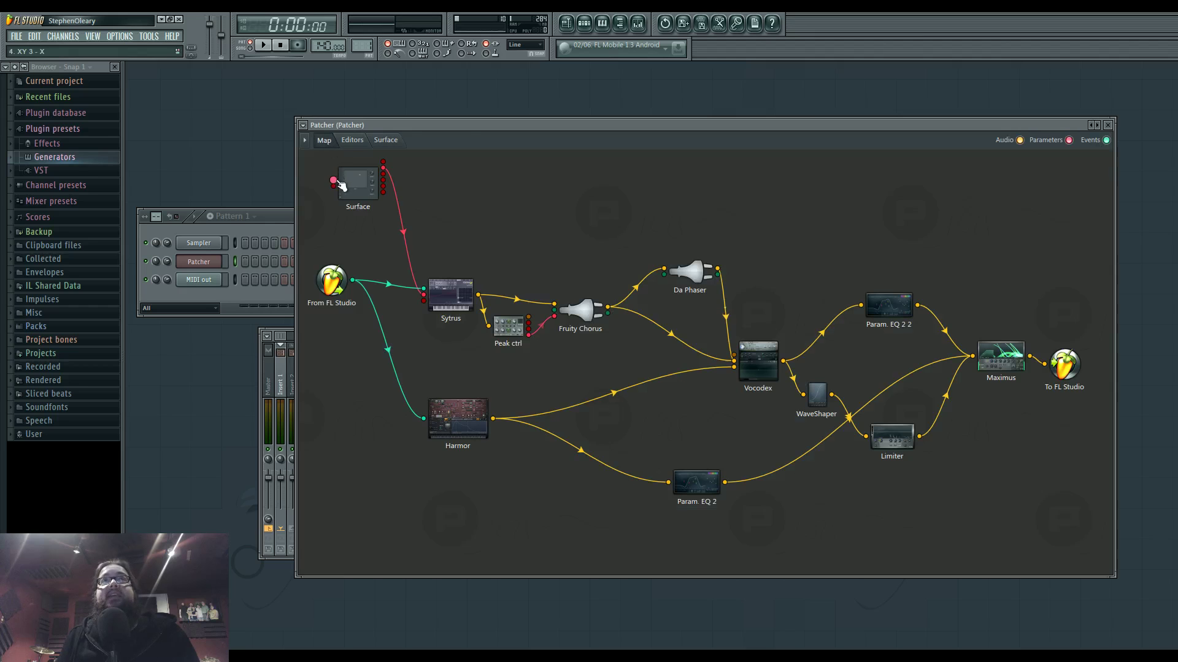
Look through the Map and Editors views, return to the surface and shrink its window closer to the controls.
{"action": "left_click", "coordinate": [344, 141]}
{"action": "left_click", "coordinate": [327, 141]}
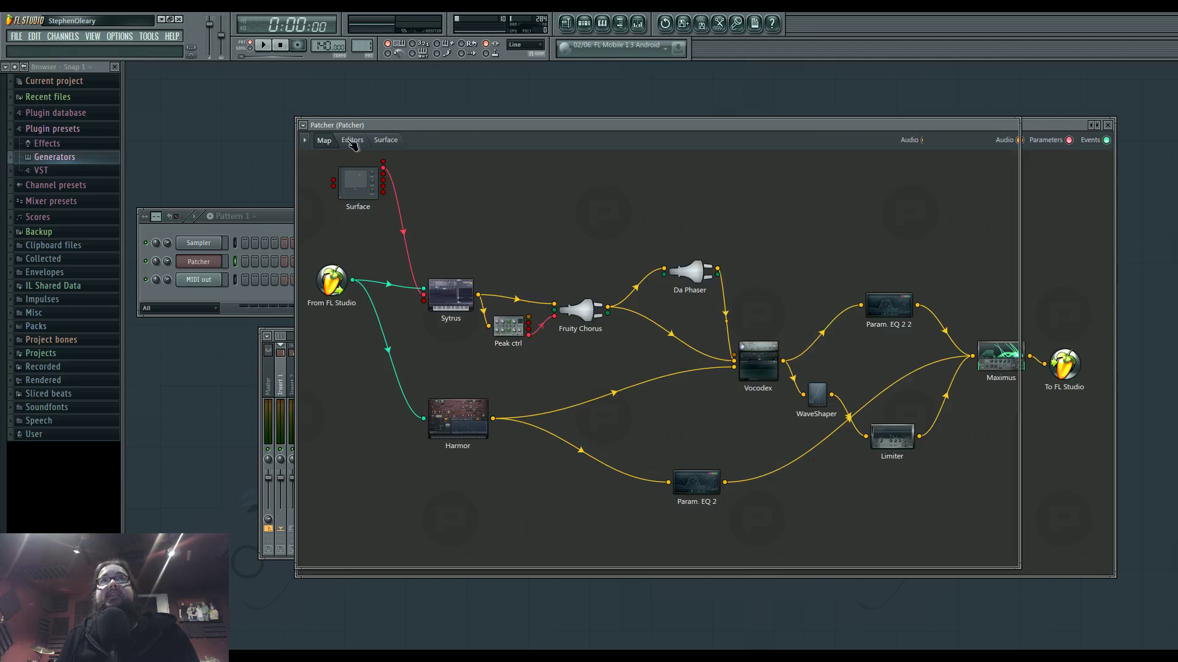
{"action": "left_click", "coordinate": [352, 139]}
{"action": "left_click", "coordinate": [385, 139]}
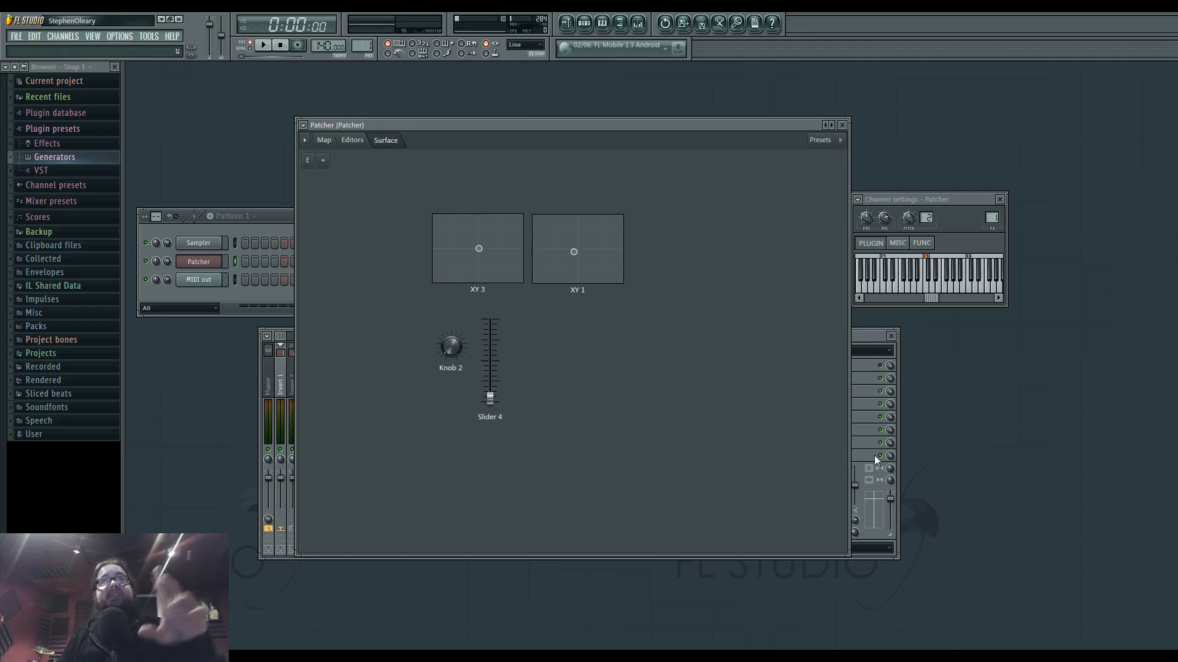
{"action": "left_click_drag", "start_coordinate": [848, 555], "coordinate": [752, 495]}
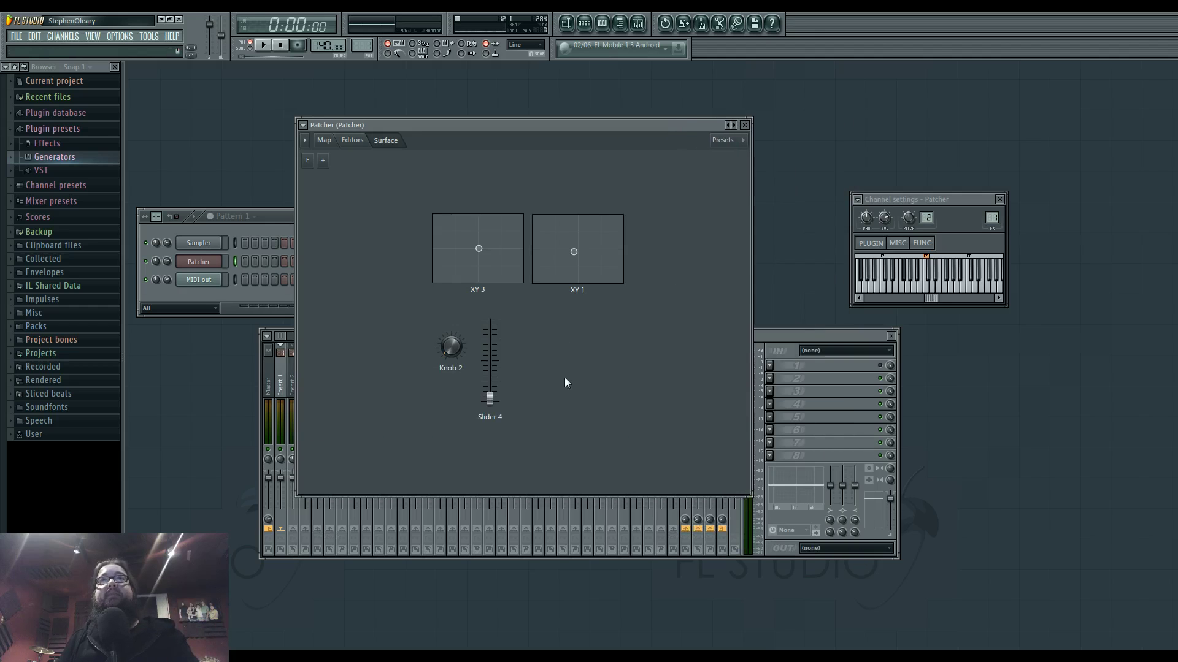
Examine the stacked plugin editors in the Editors view, from Sytrus down through Harmor, Vocodex and Limiter.
{"action": "left_click", "coordinate": [349, 140]}
{"action": "scroll", "coordinate": [601, 300], "scroll_direction": "down", "scroll_amount": 5}
{"action": "scroll", "coordinate": [971, 314], "scroll_direction": "down", "scroll_amount": 10}
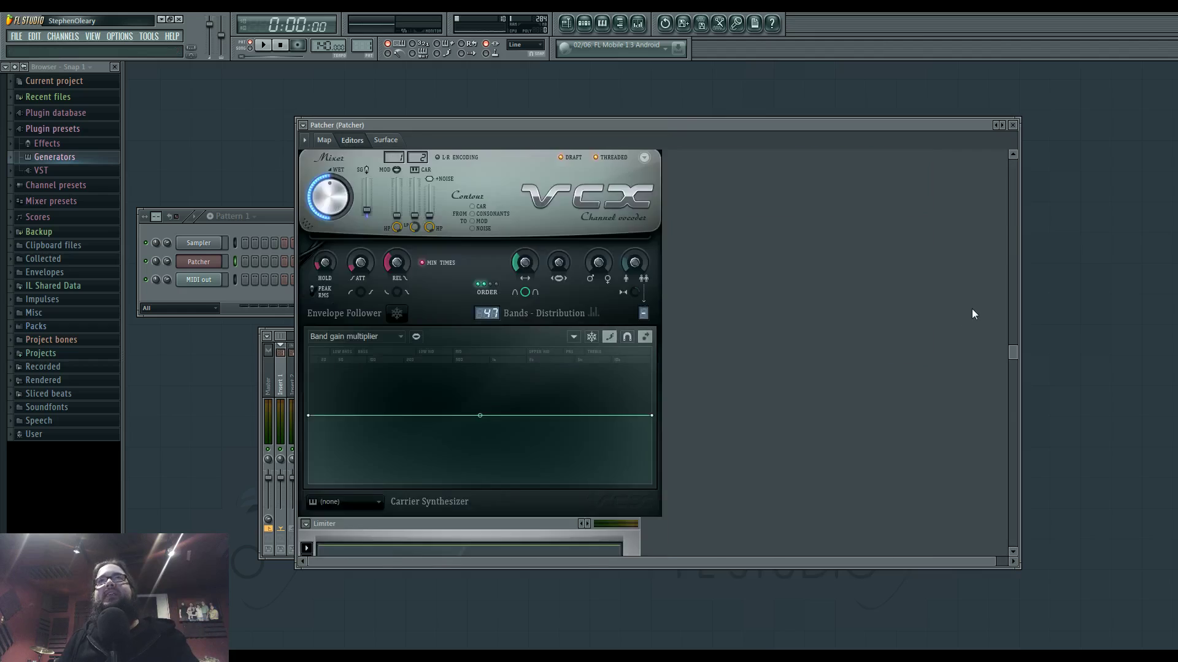
{"action": "scroll", "coordinate": [951, 306], "scroll_direction": "up", "scroll_amount": 15}
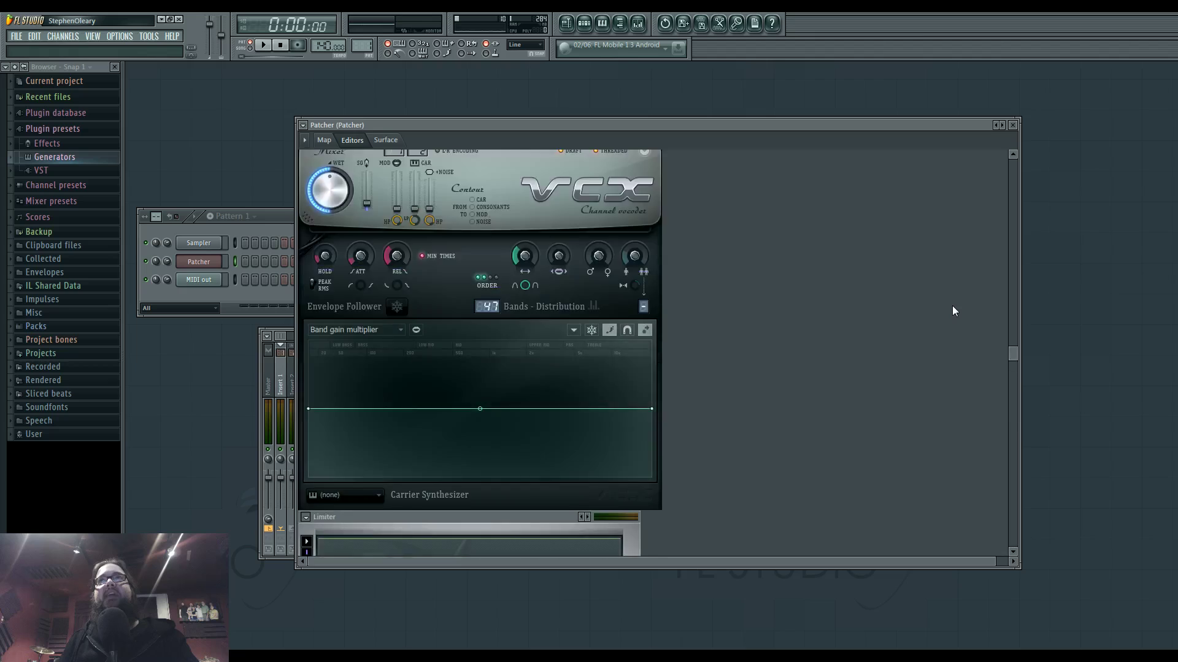
{"action": "scroll", "coordinate": [952, 311], "scroll_direction": "down", "scroll_amount": 15}
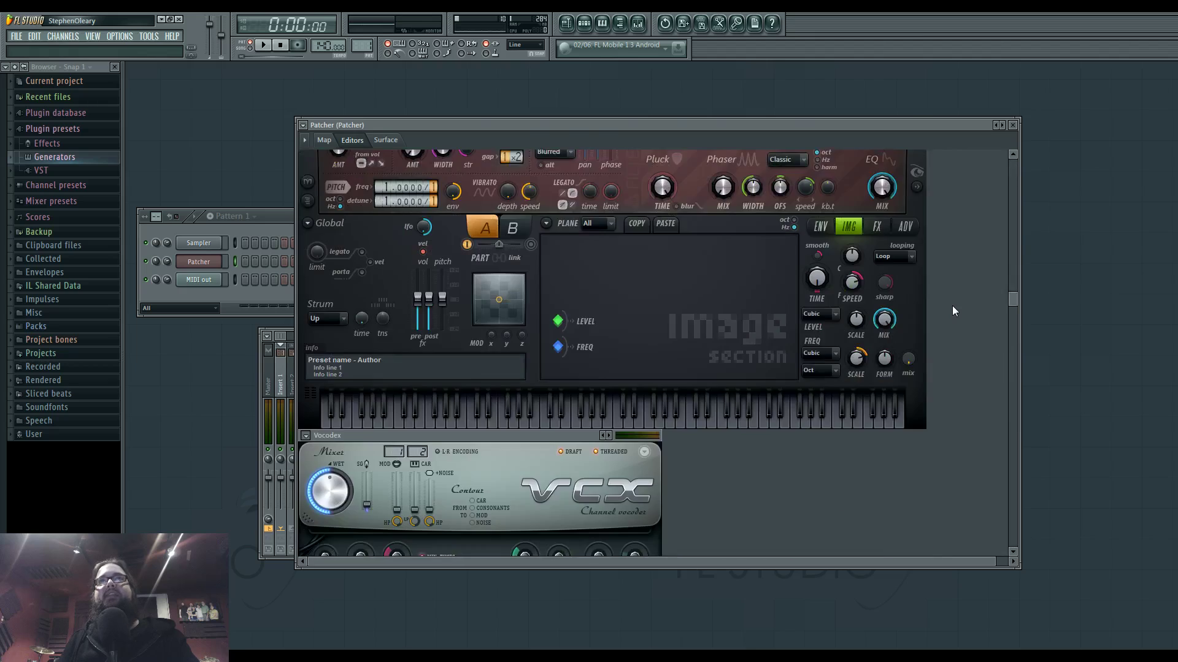
{"action": "scroll", "coordinate": [932, 343], "scroll_direction": "up", "scroll_amount": 15}
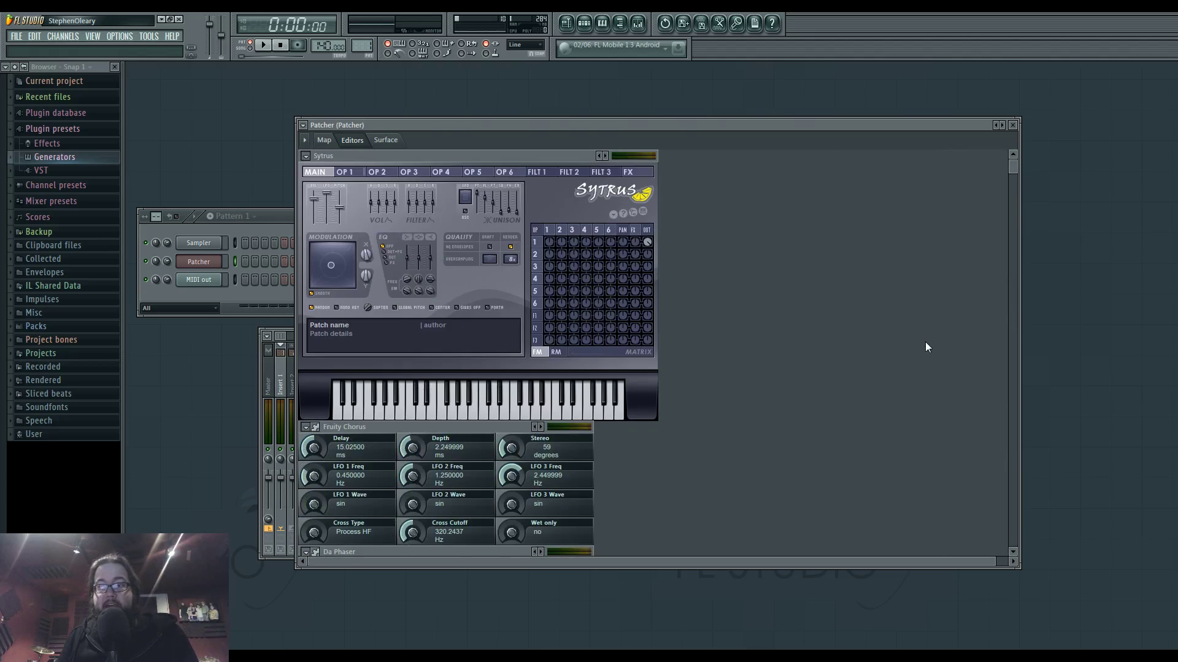
Return to the Patcher map and move the Peak ctrl node slightly lower, between Sytrus and Fruity Chorus.
{"action": "left_click", "coordinate": [325, 143]}
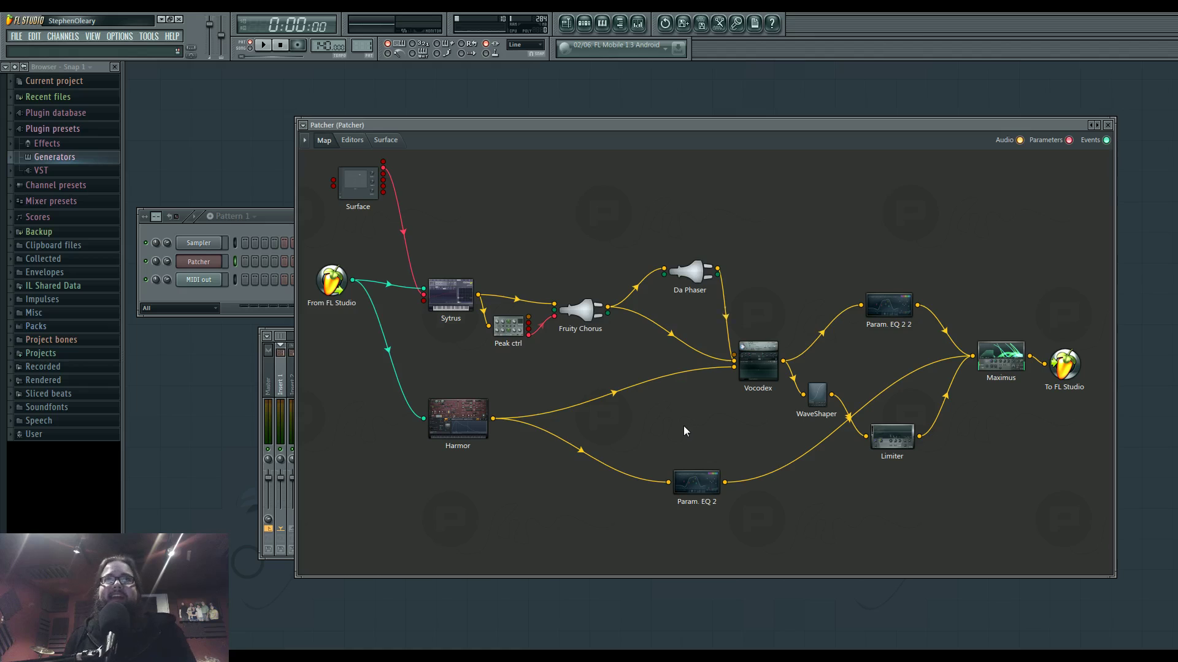
{"action": "left_click_drag", "start_coordinate": [509, 328], "coordinate": [509, 335]}
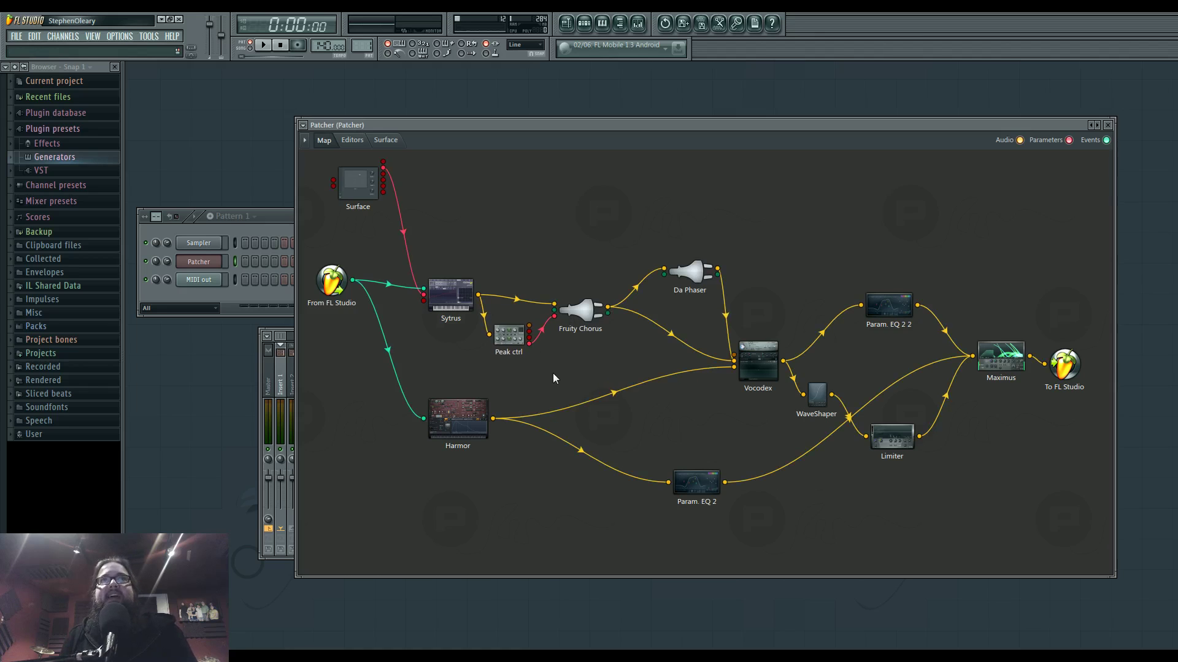